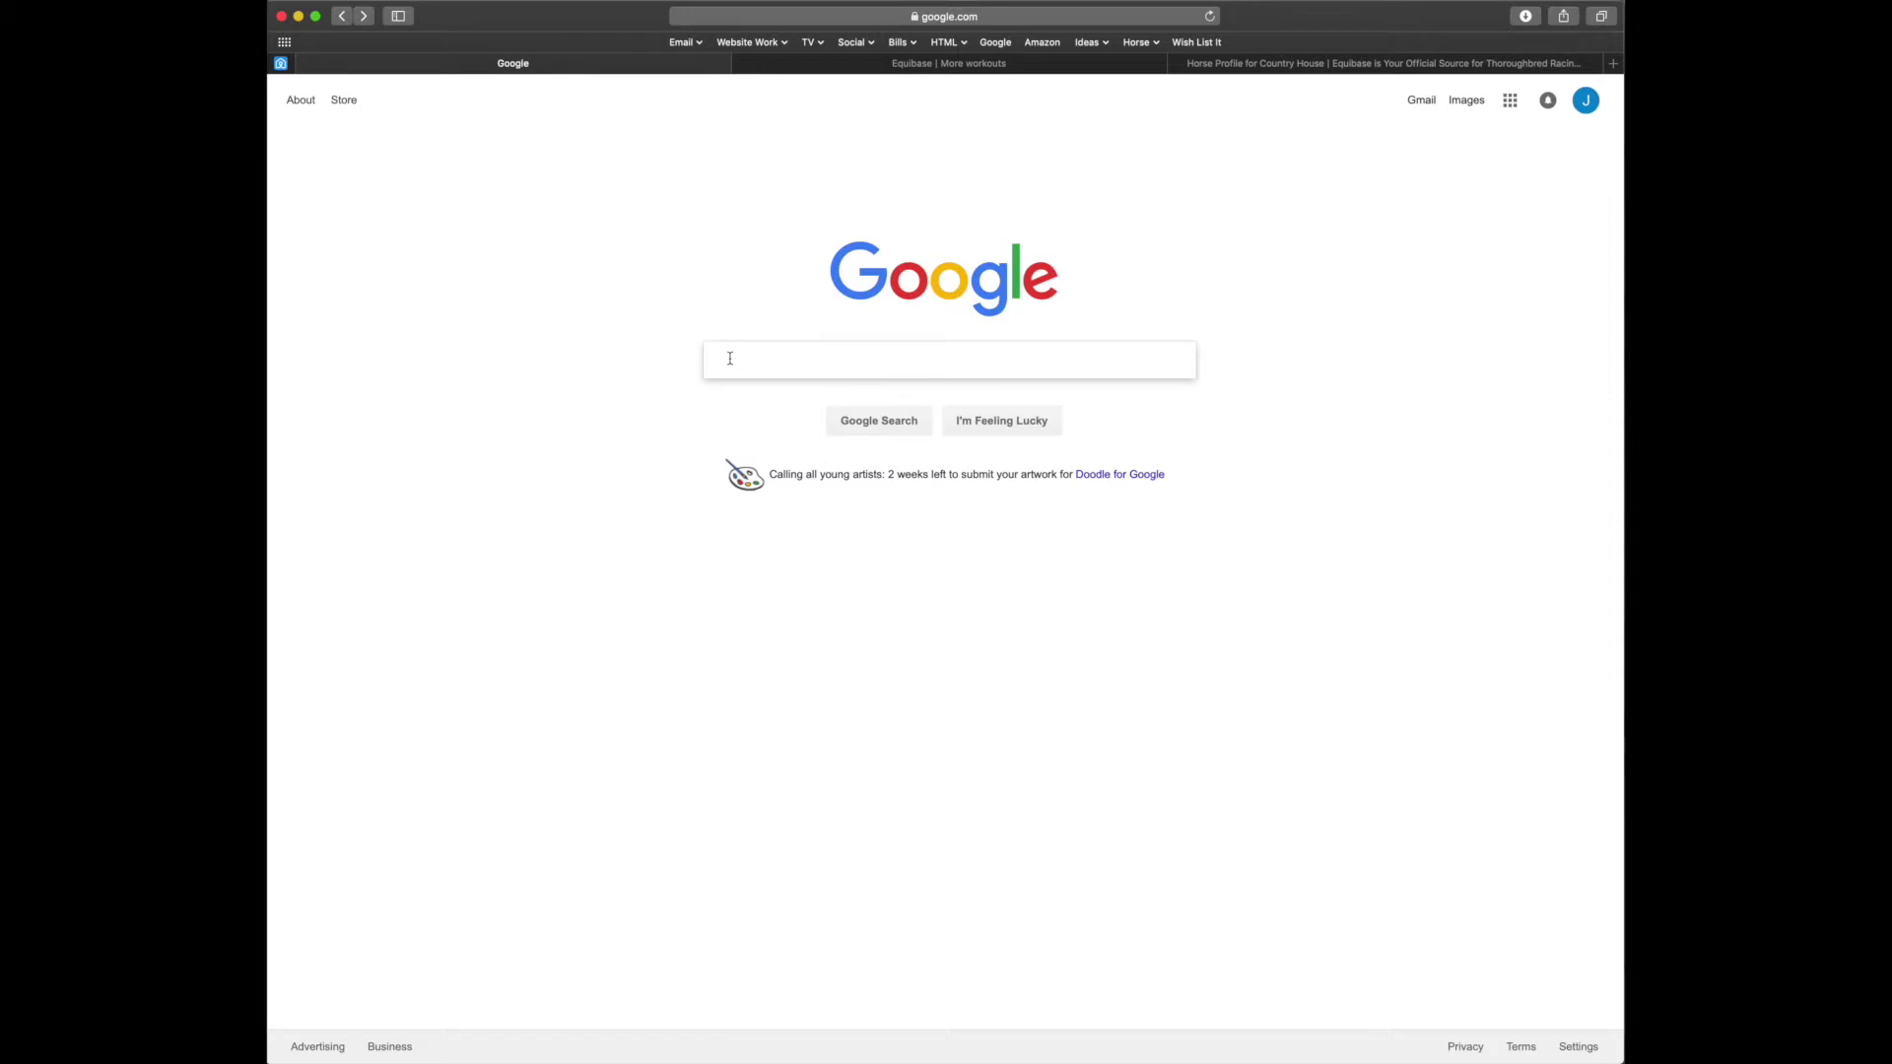
Load tbmakeover.org in Safari by entering 'thoroughbred' in the address bar
{"action": "left_click", "coordinate": [924, 18]}
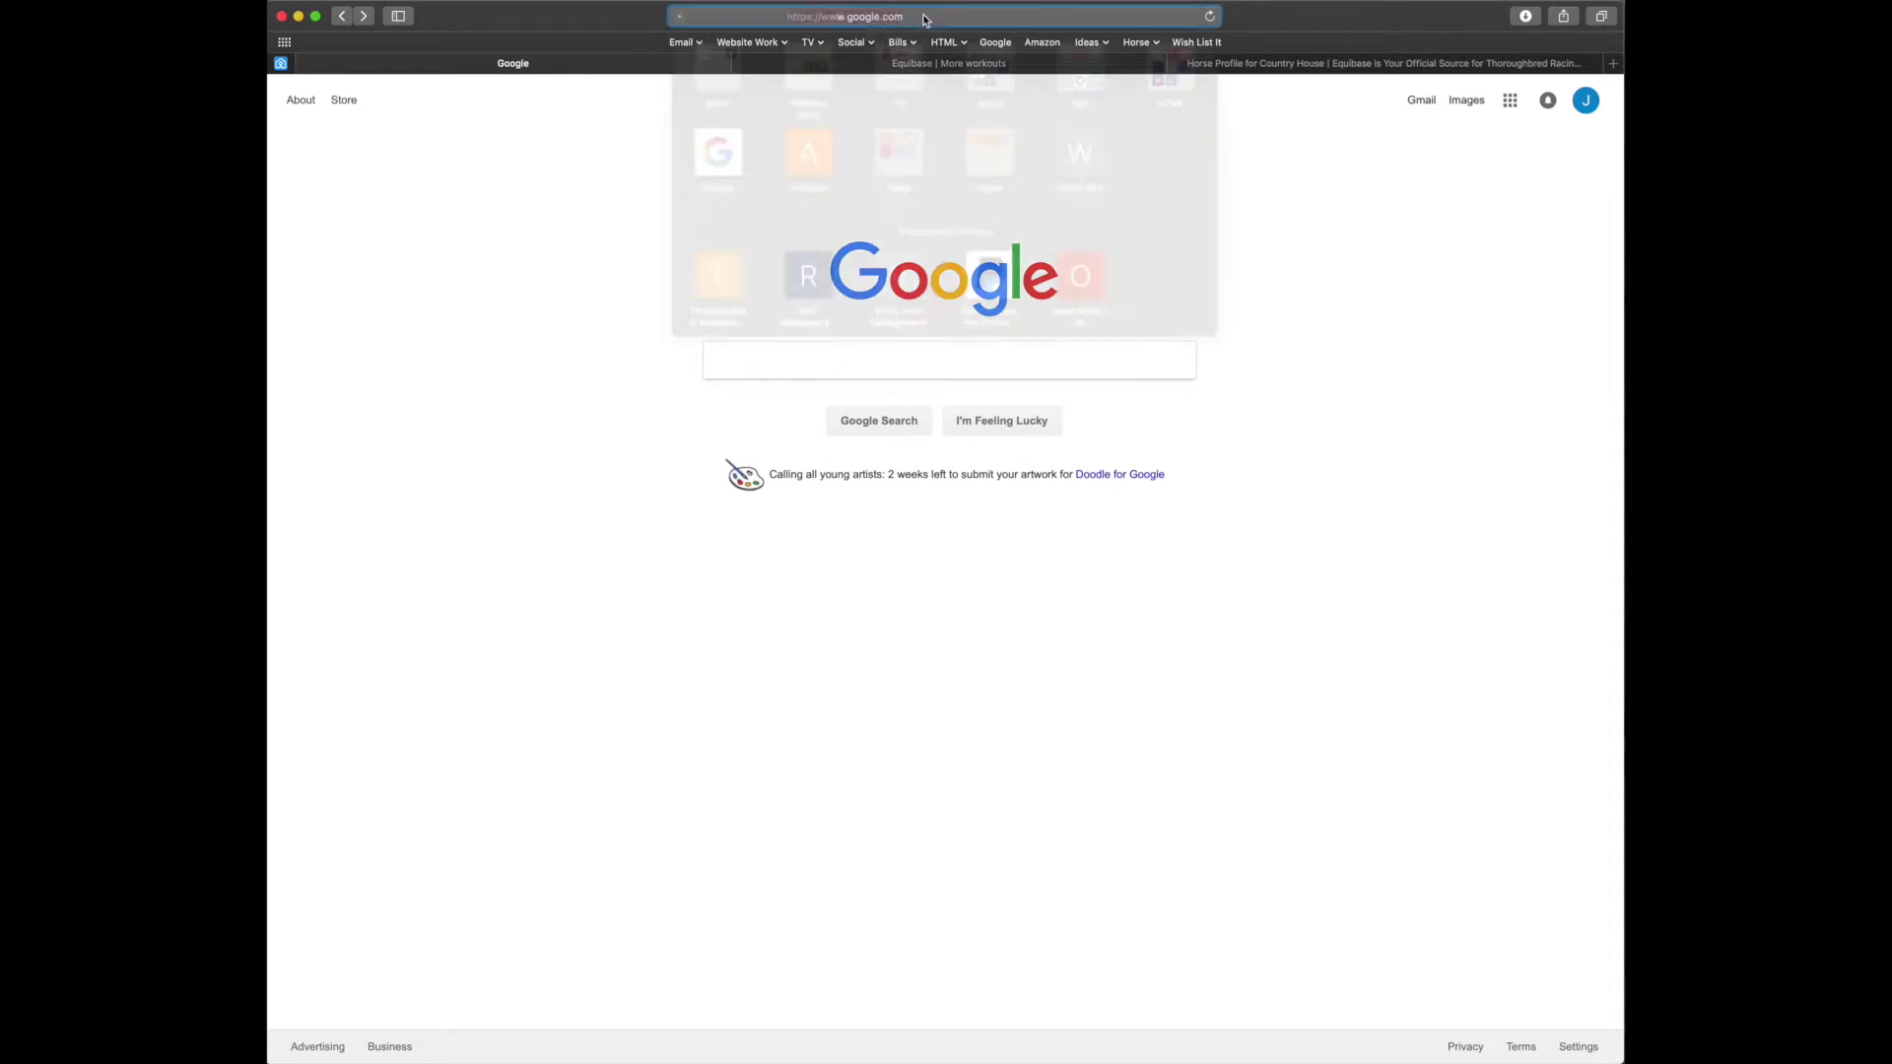
{"action": "type", "text": "thoroughbred"}
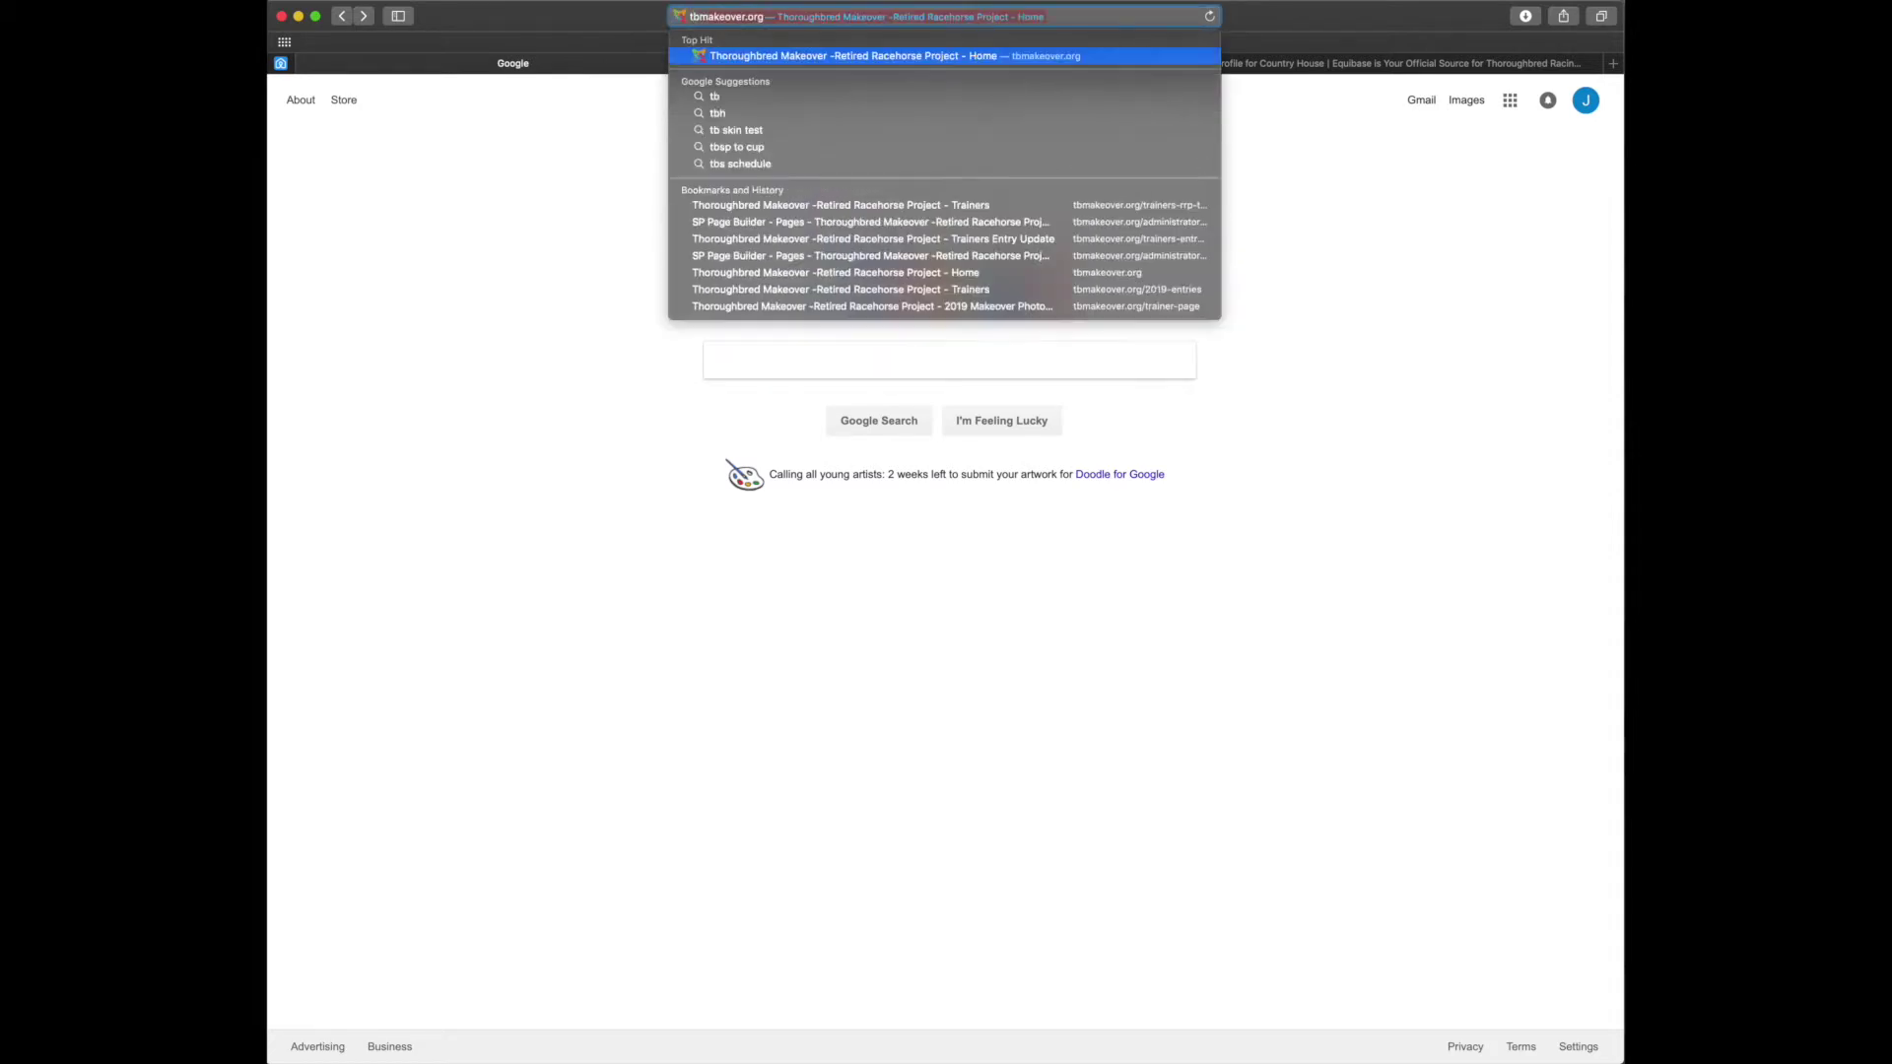
{"action": "key", "text": "Return"}
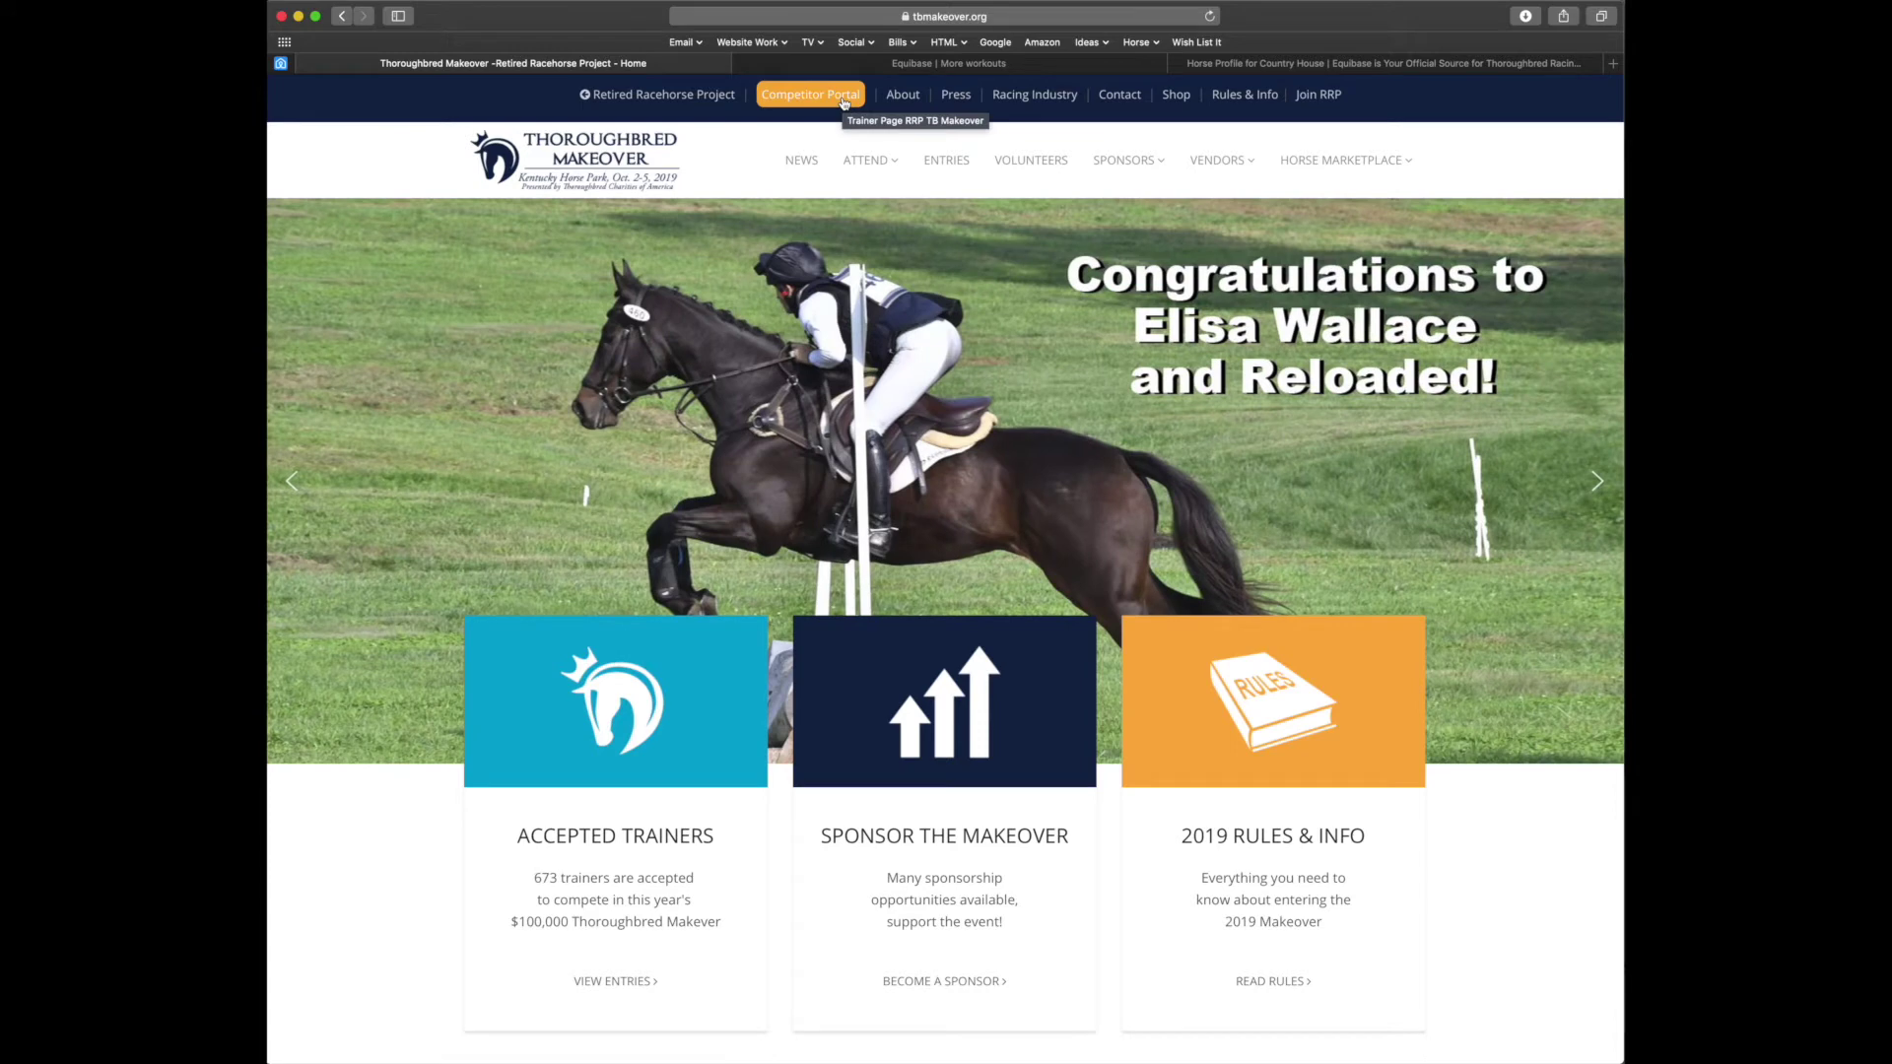
Go to ENTRIES > Competitor Portal and log in with the saved trainer credentials
{"action": "mouse_move", "coordinate": [885, 160]}
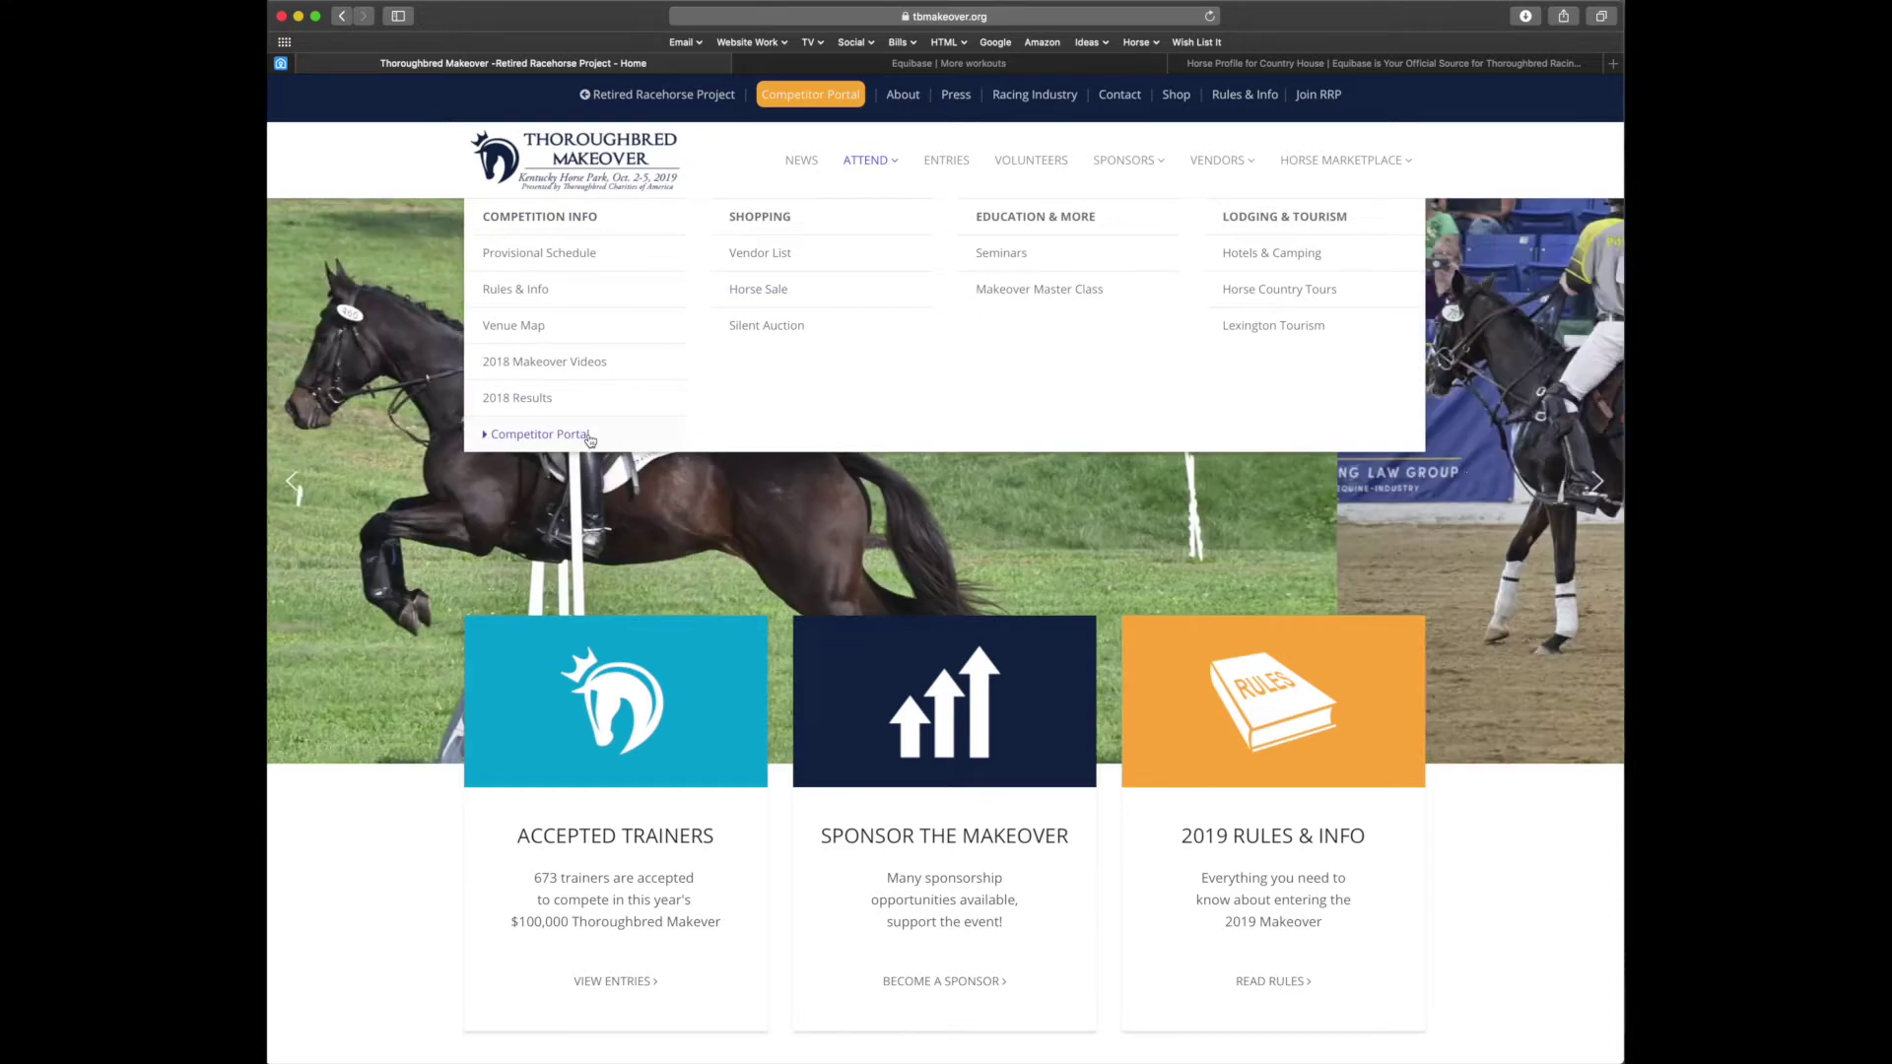
{"action": "left_click", "coordinate": [948, 165]}
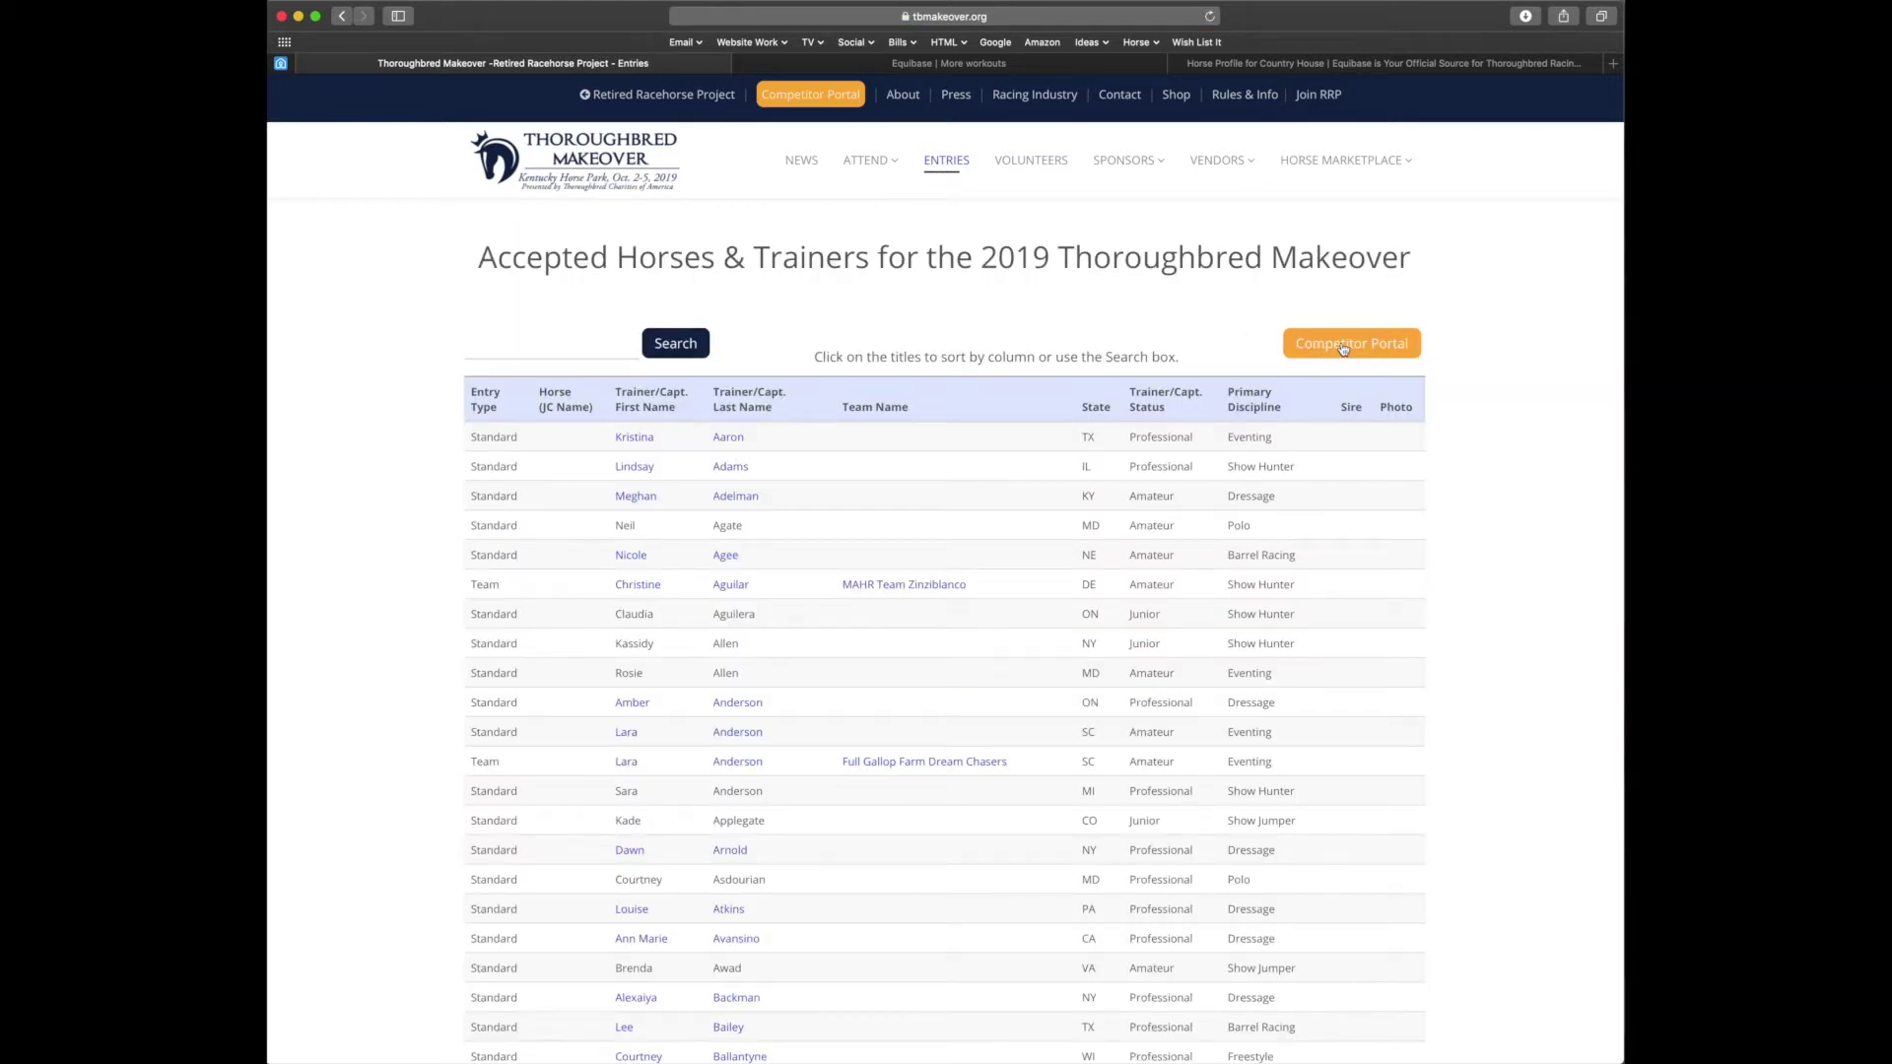
{"action": "left_click", "coordinate": [1342, 345]}
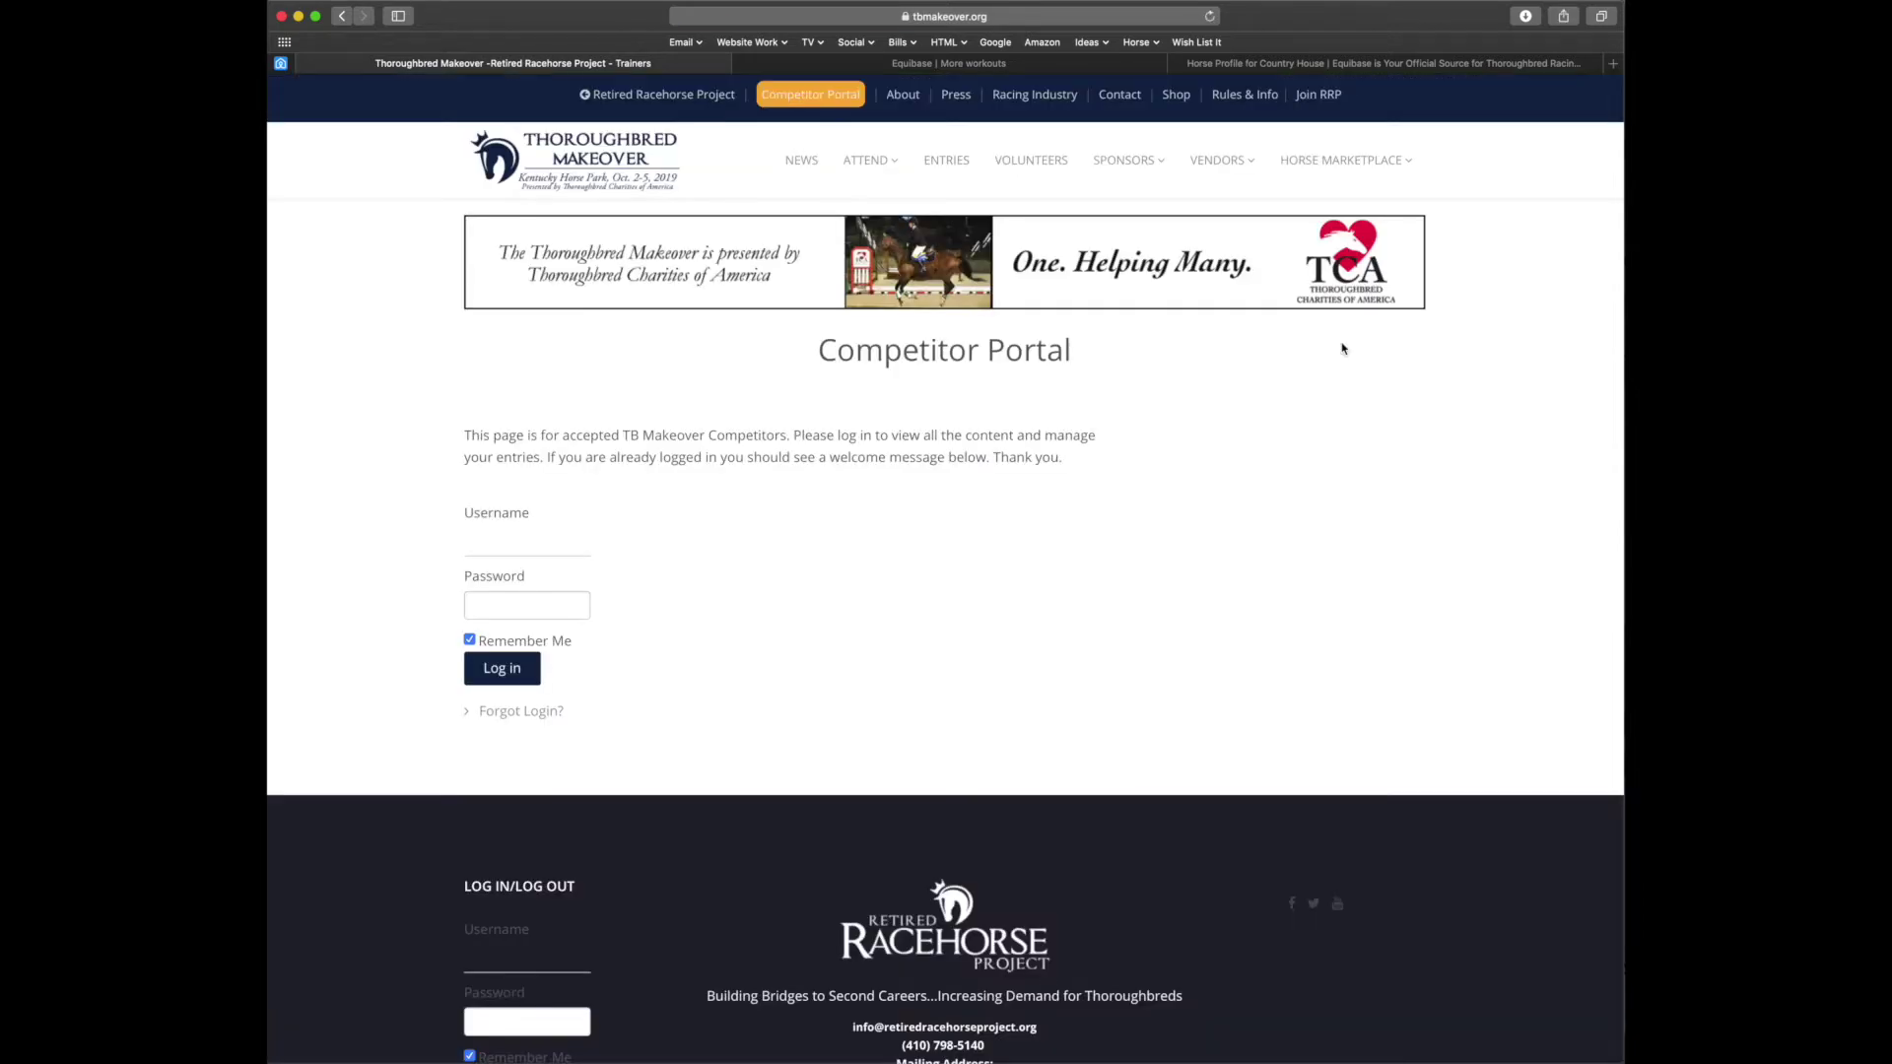
{"action": "left_click", "coordinate": [533, 543]}
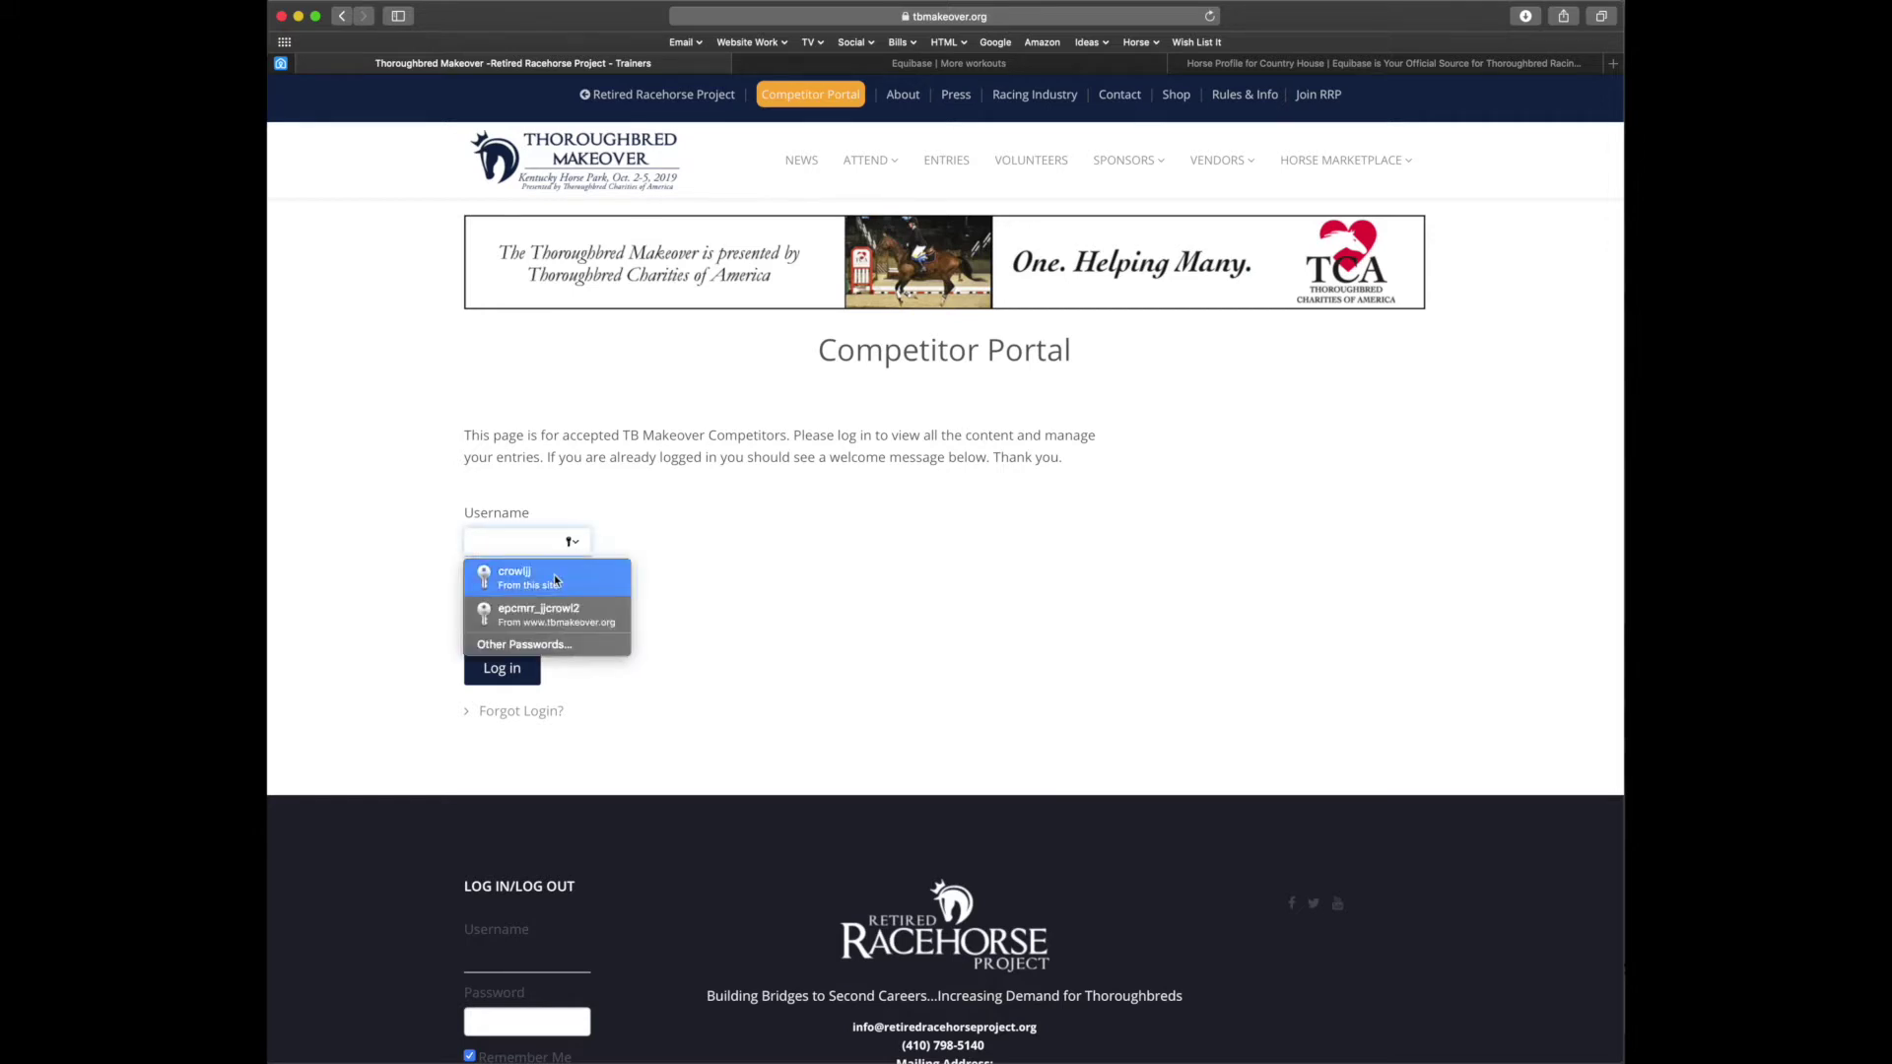
{"action": "left_click", "coordinate": [555, 579]}
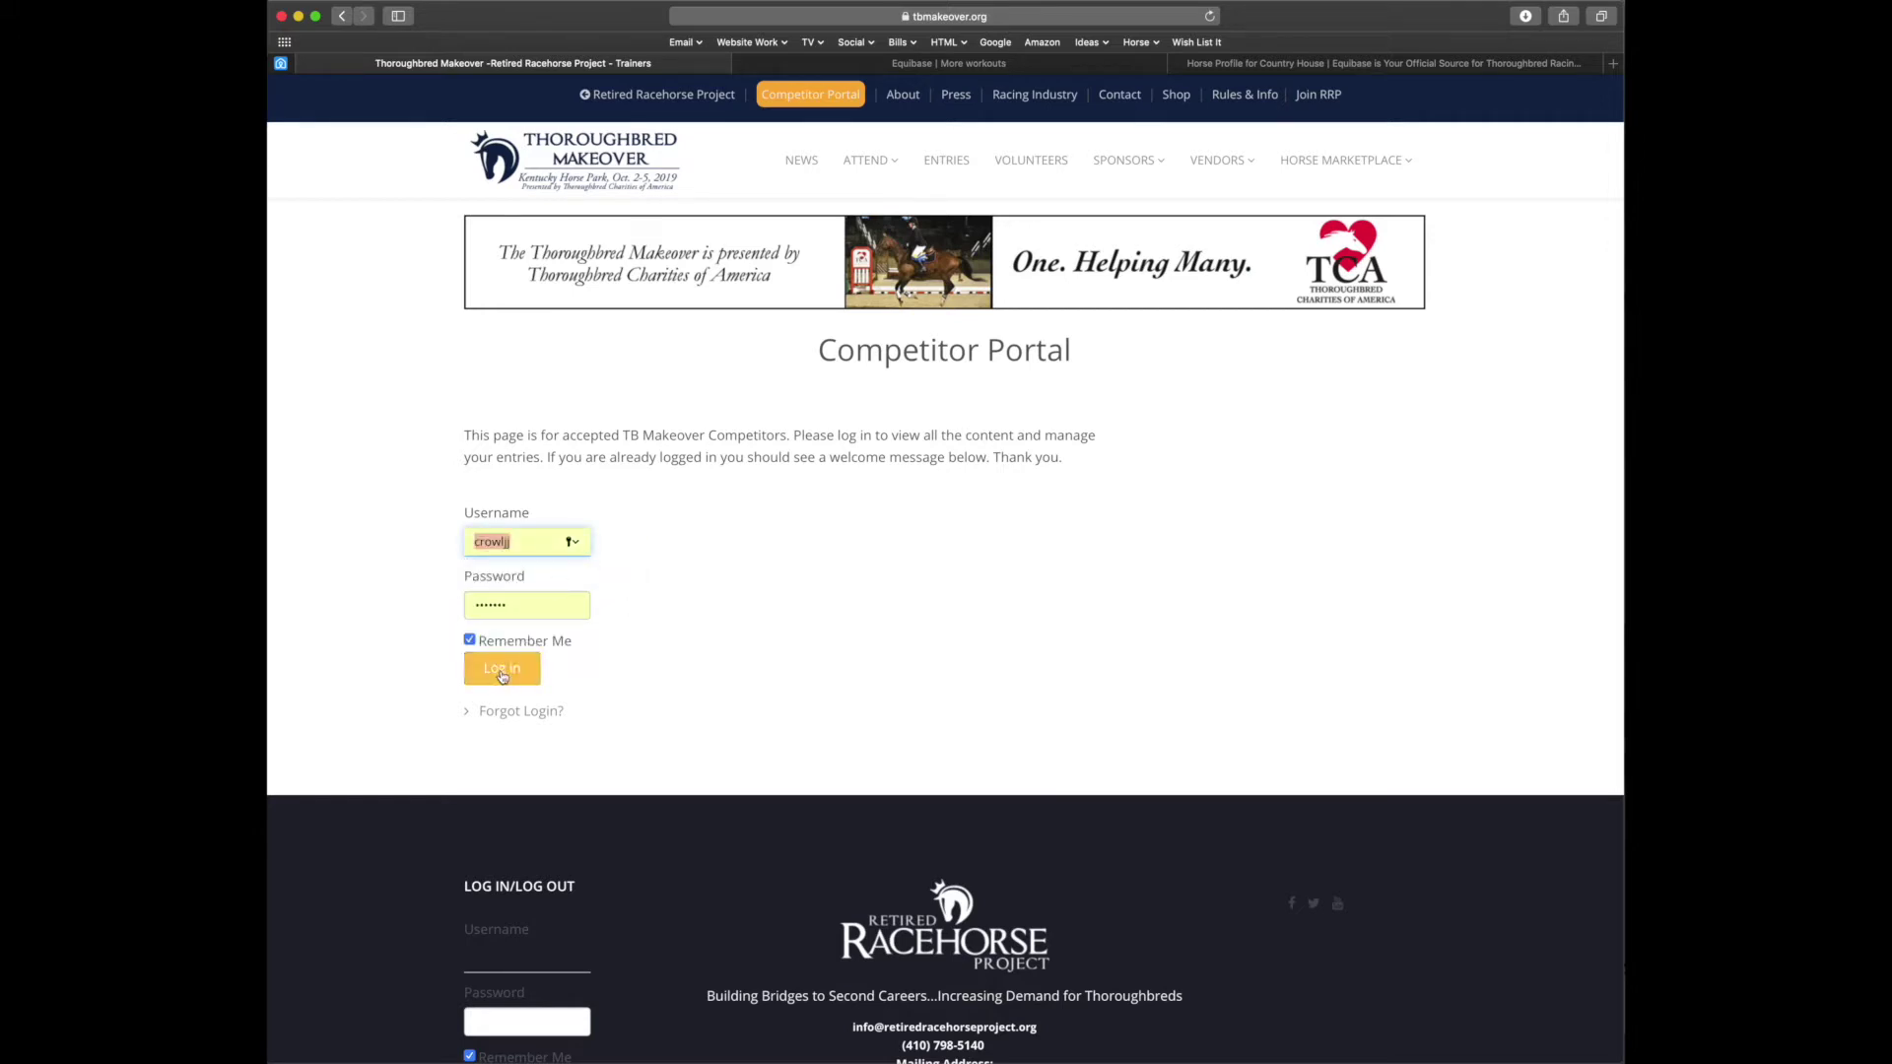
{"action": "left_click", "coordinate": [503, 670]}
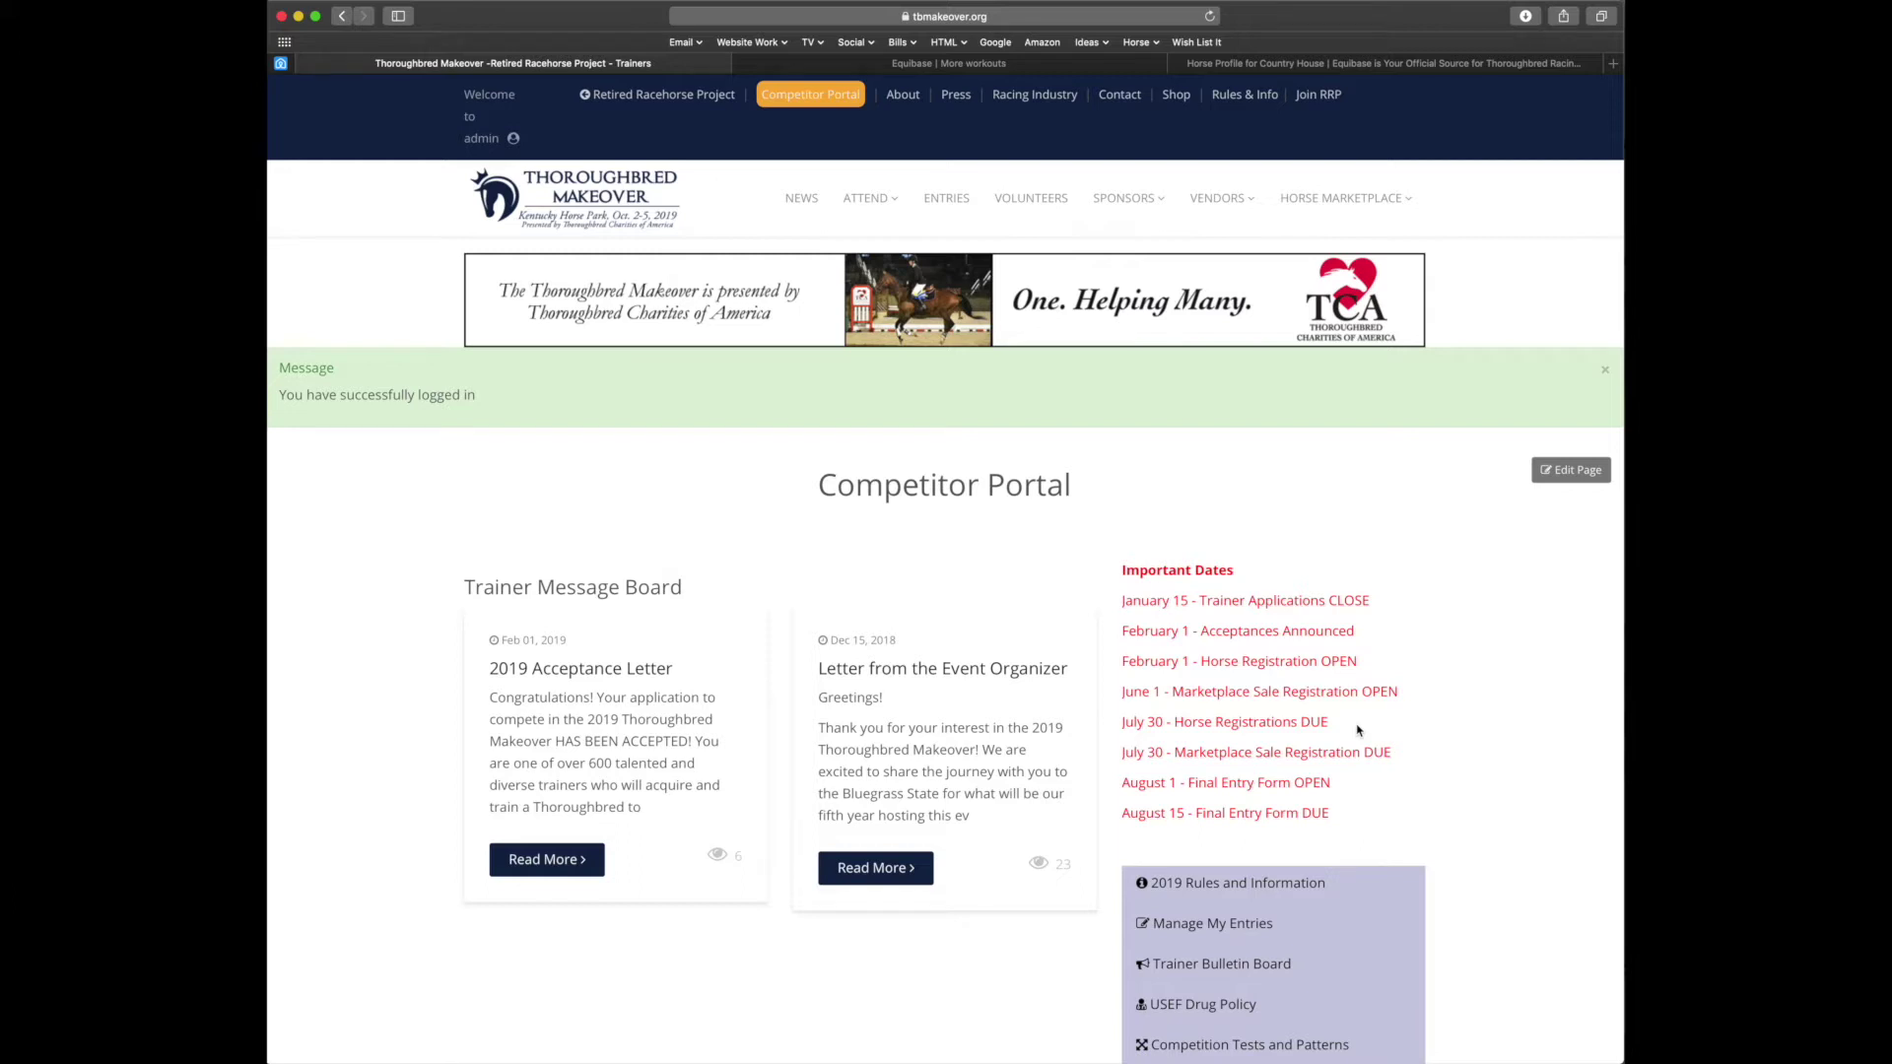
{"action": "scroll", "coordinate": [1358, 729], "scroll_direction": "down", "scroll_amount": 3}
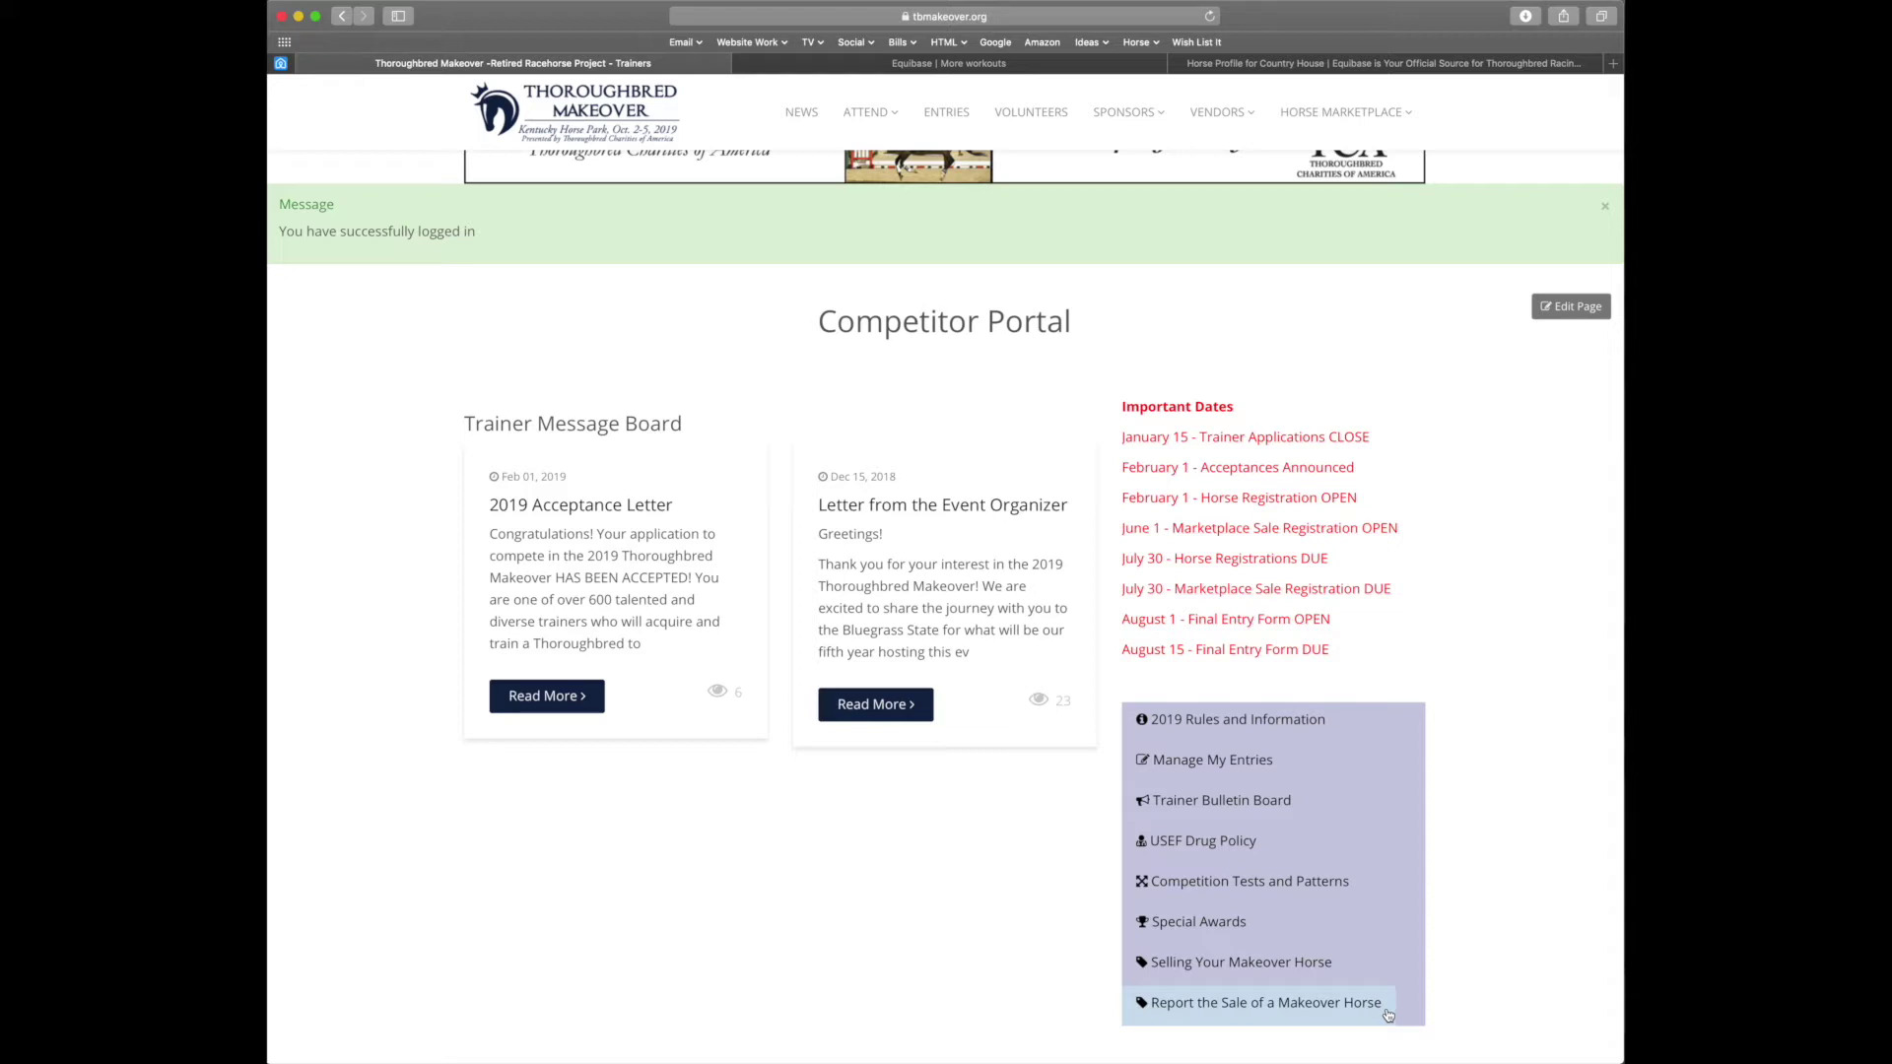
{"action": "scroll", "coordinate": [1388, 1015], "scroll_direction": "down", "scroll_amount": 5}
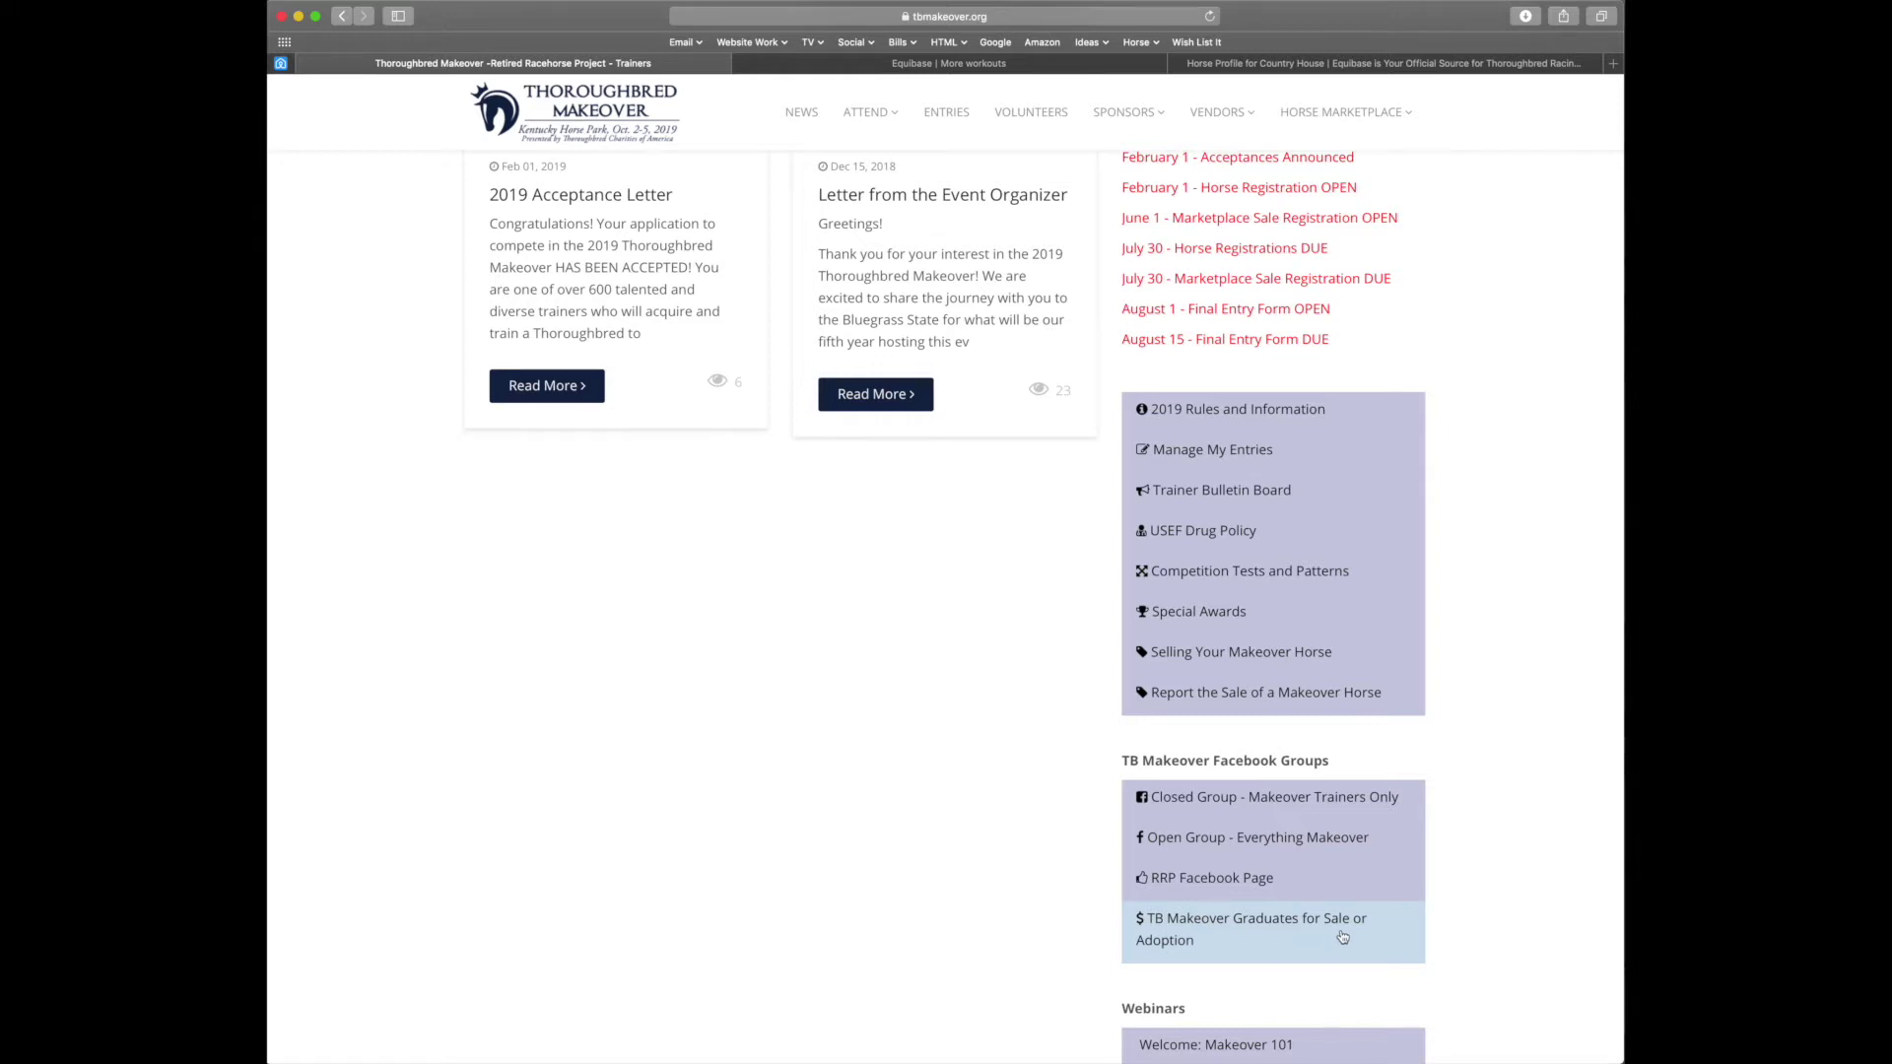
{"action": "scroll", "coordinate": [1342, 937], "scroll_direction": "down", "scroll_amount": 1}
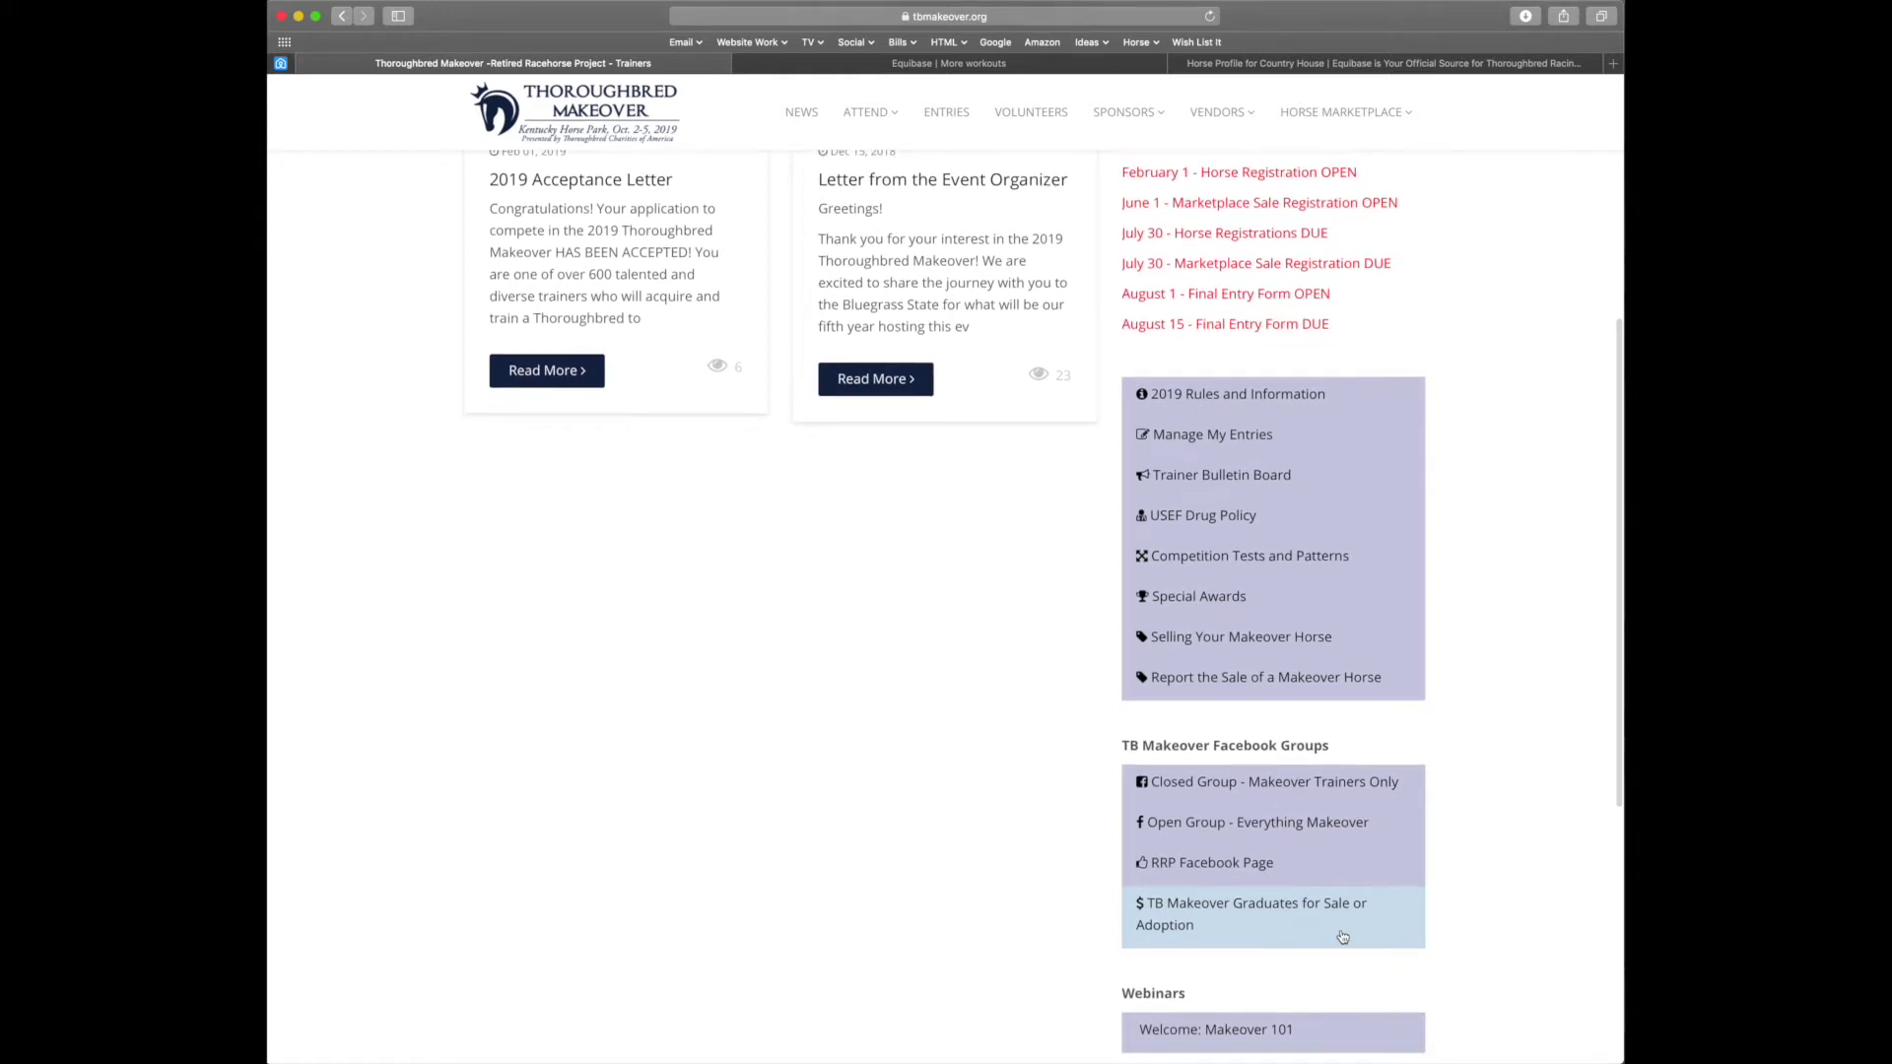
{"action": "scroll", "coordinate": [1342, 937], "scroll_direction": "down", "scroll_amount": 5}
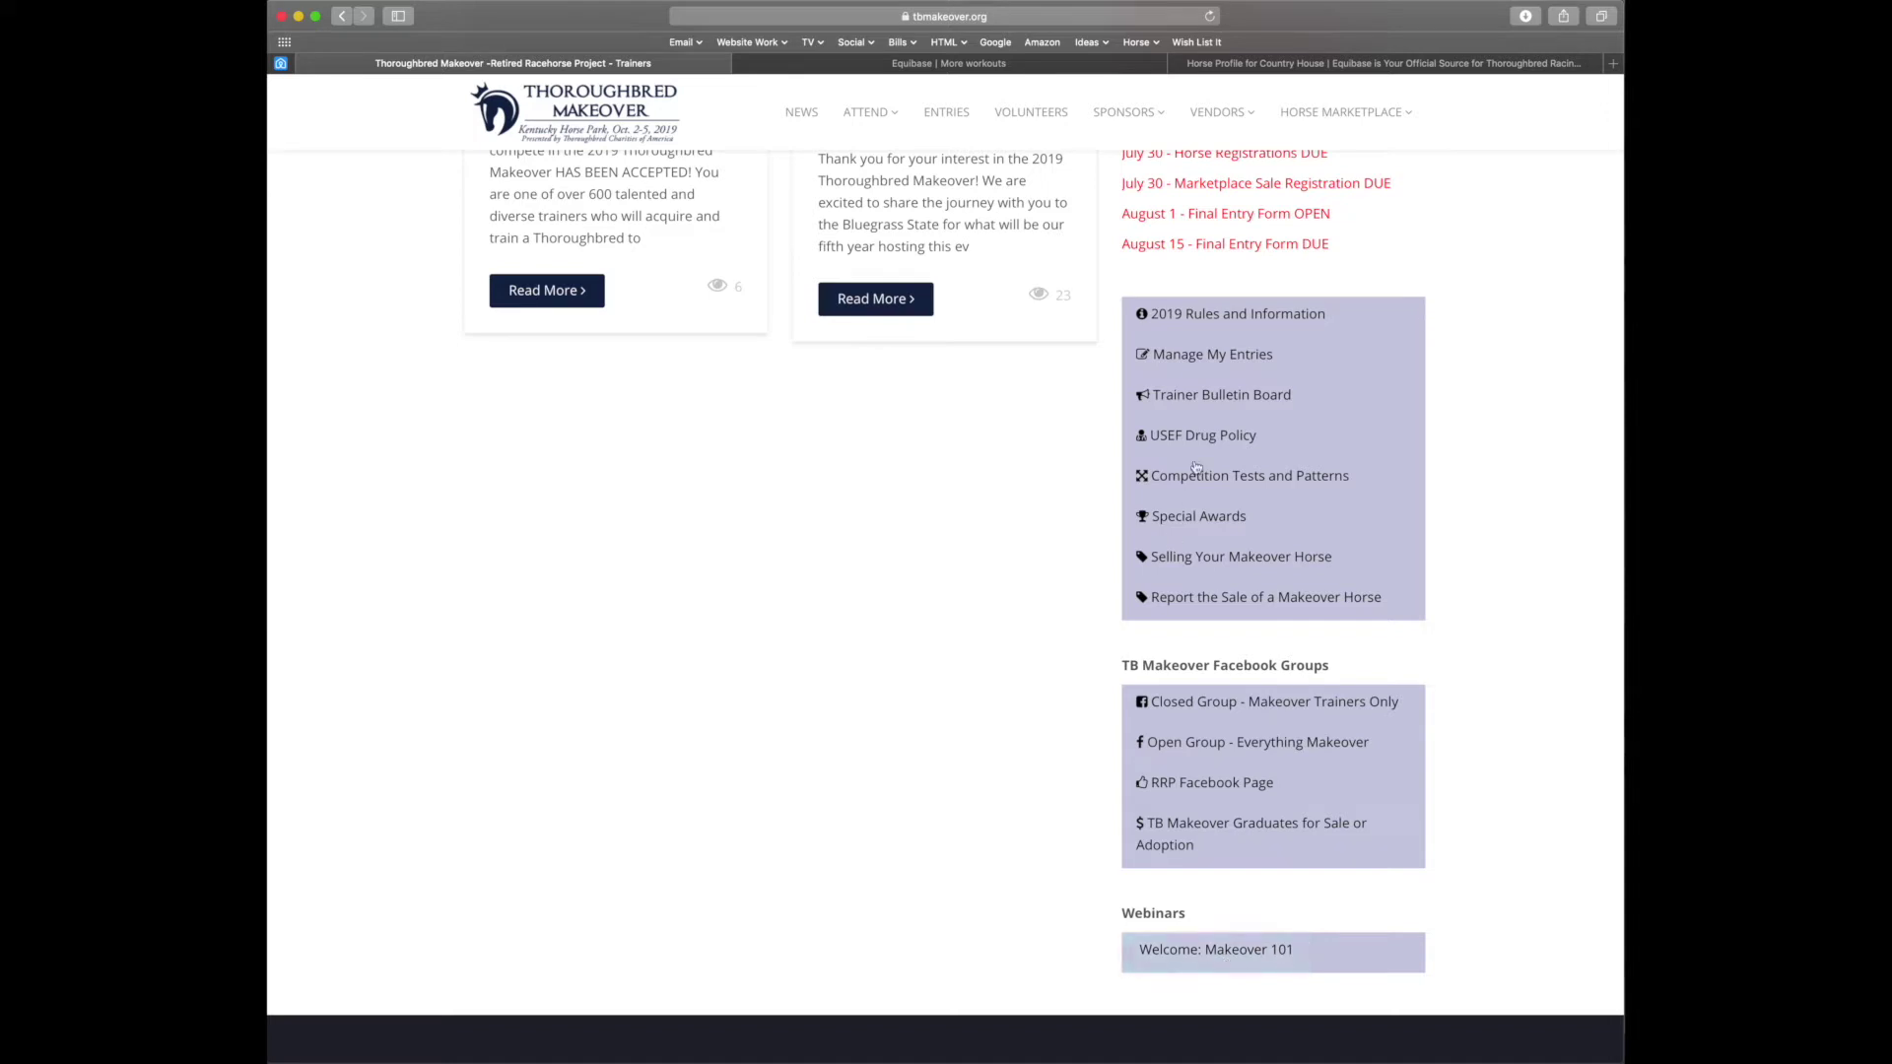
{"action": "left_click", "coordinate": [1231, 361]}
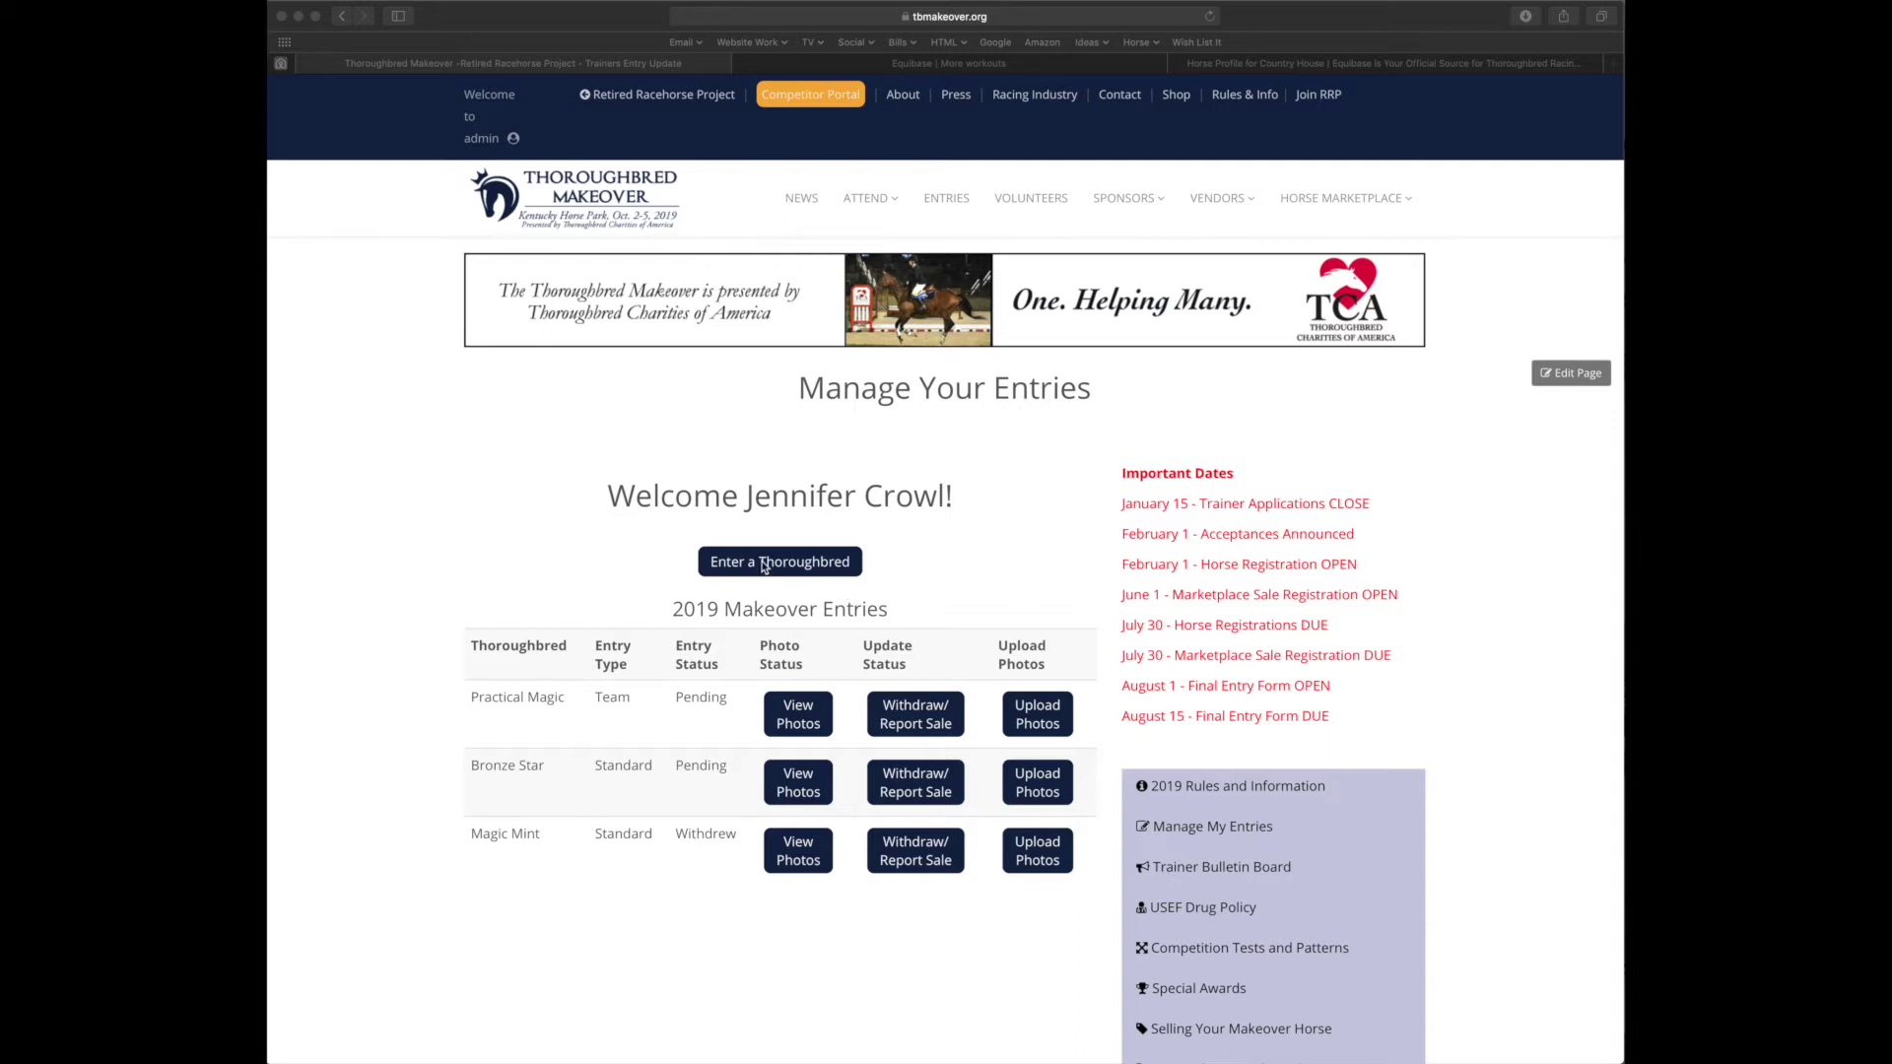
Start a new 2019 horse application with Enter a Thoroughbred and open the Entry Type list
{"action": "left_click", "coordinate": [780, 567]}
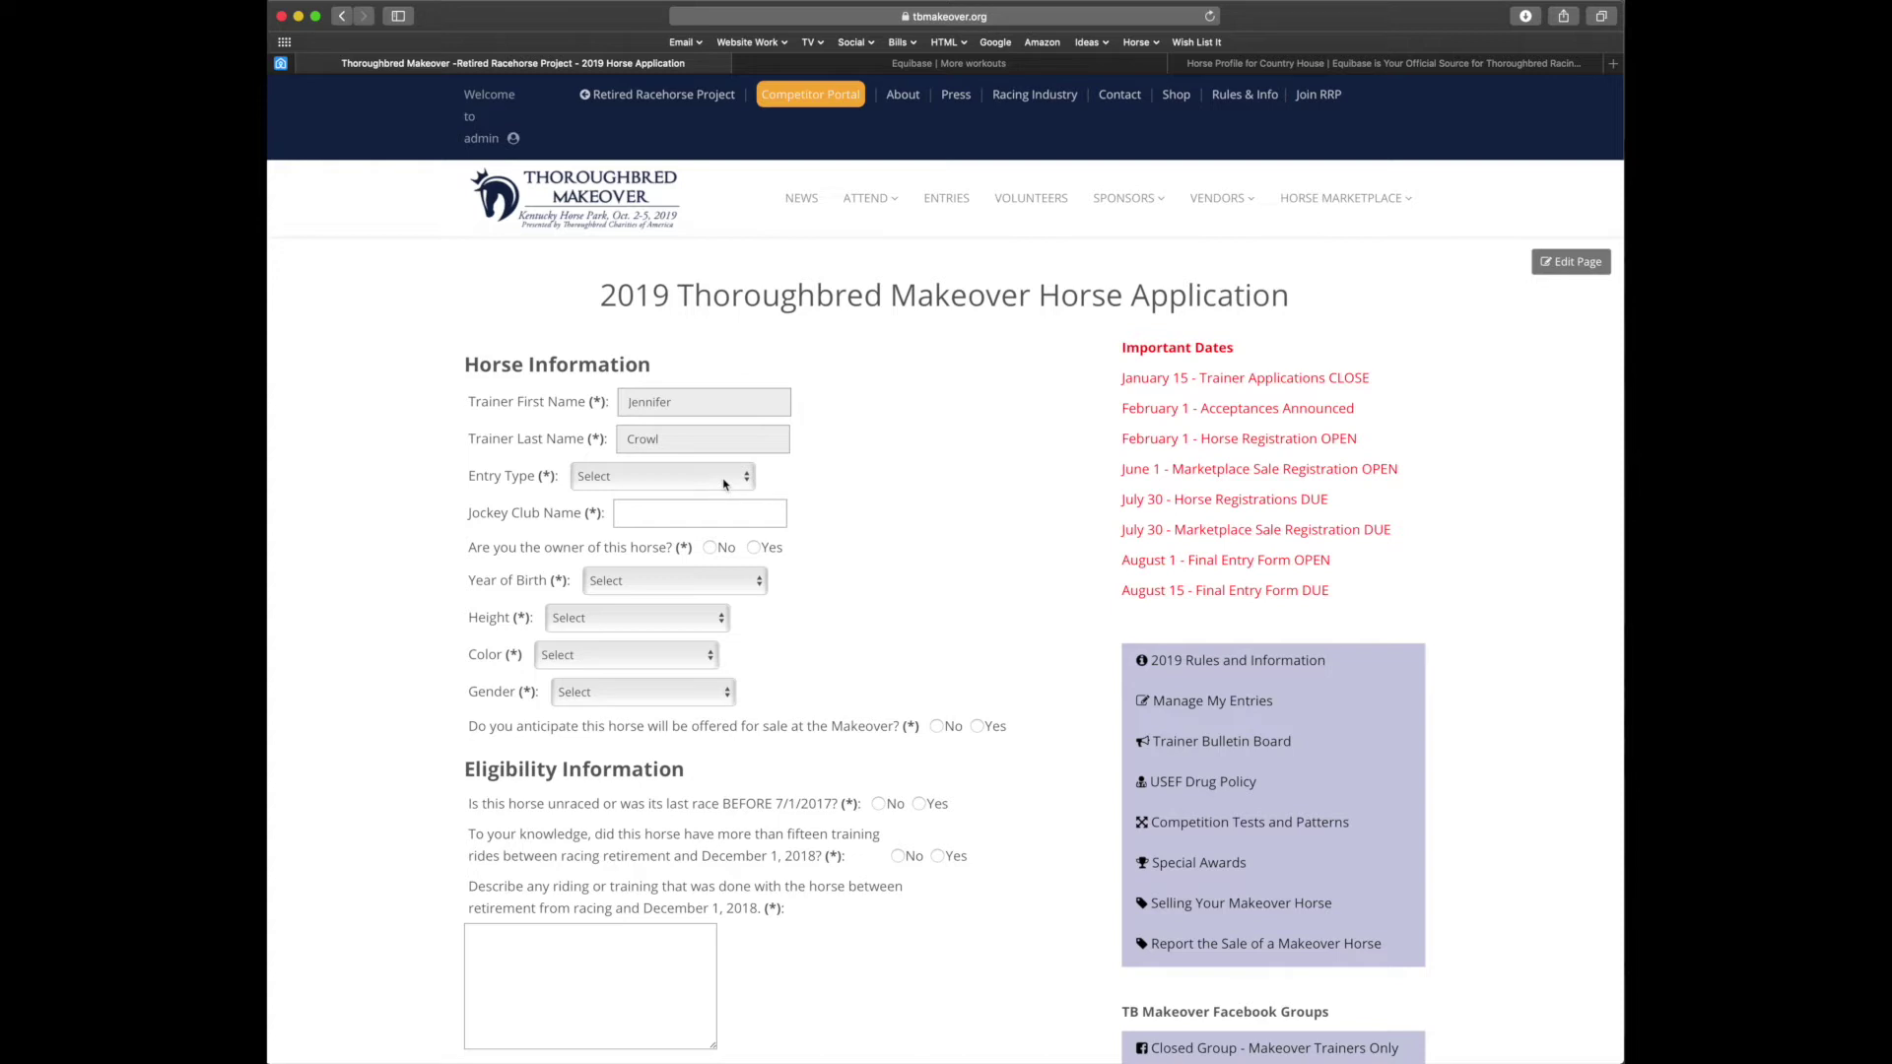
{"action": "left_click", "coordinate": [725, 484]}
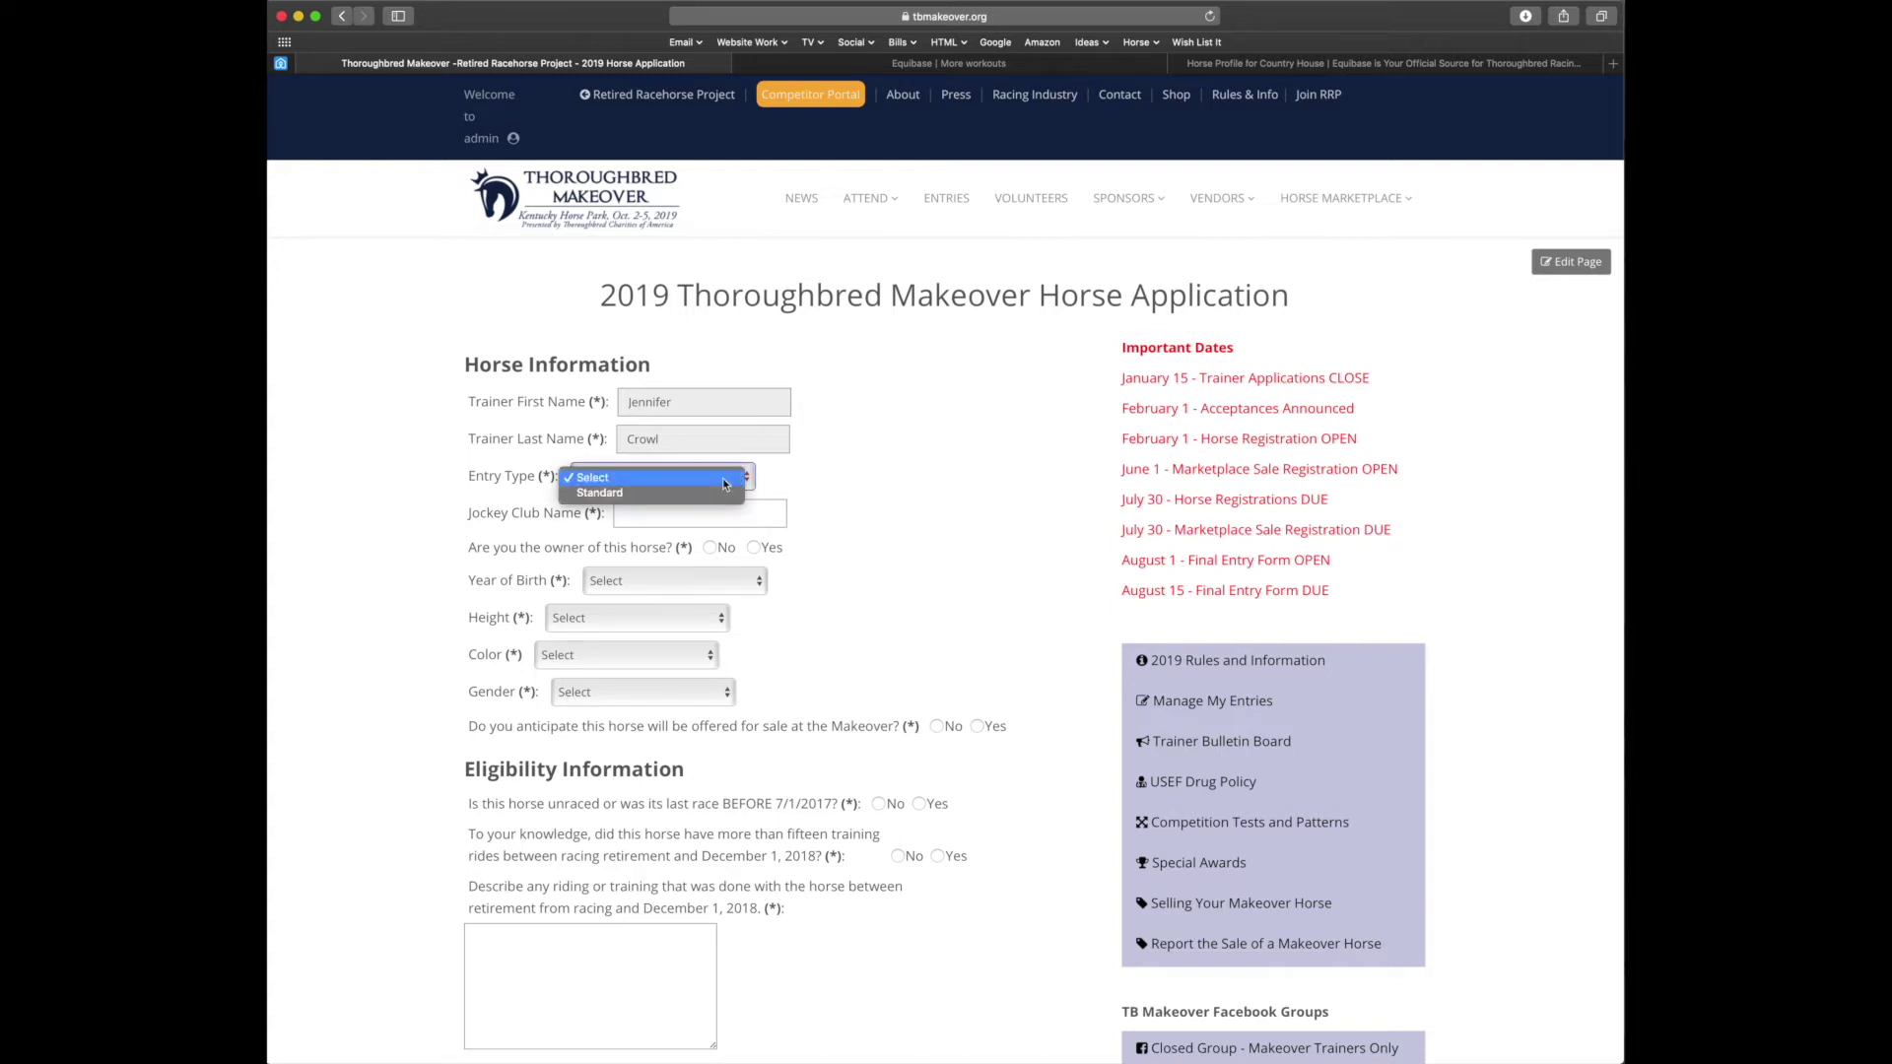
Make a Standard entry for Jockey Club name 'Hollywood Fame', marking the trainer as non-owner
{"action": "left_click", "coordinate": [617, 493]}
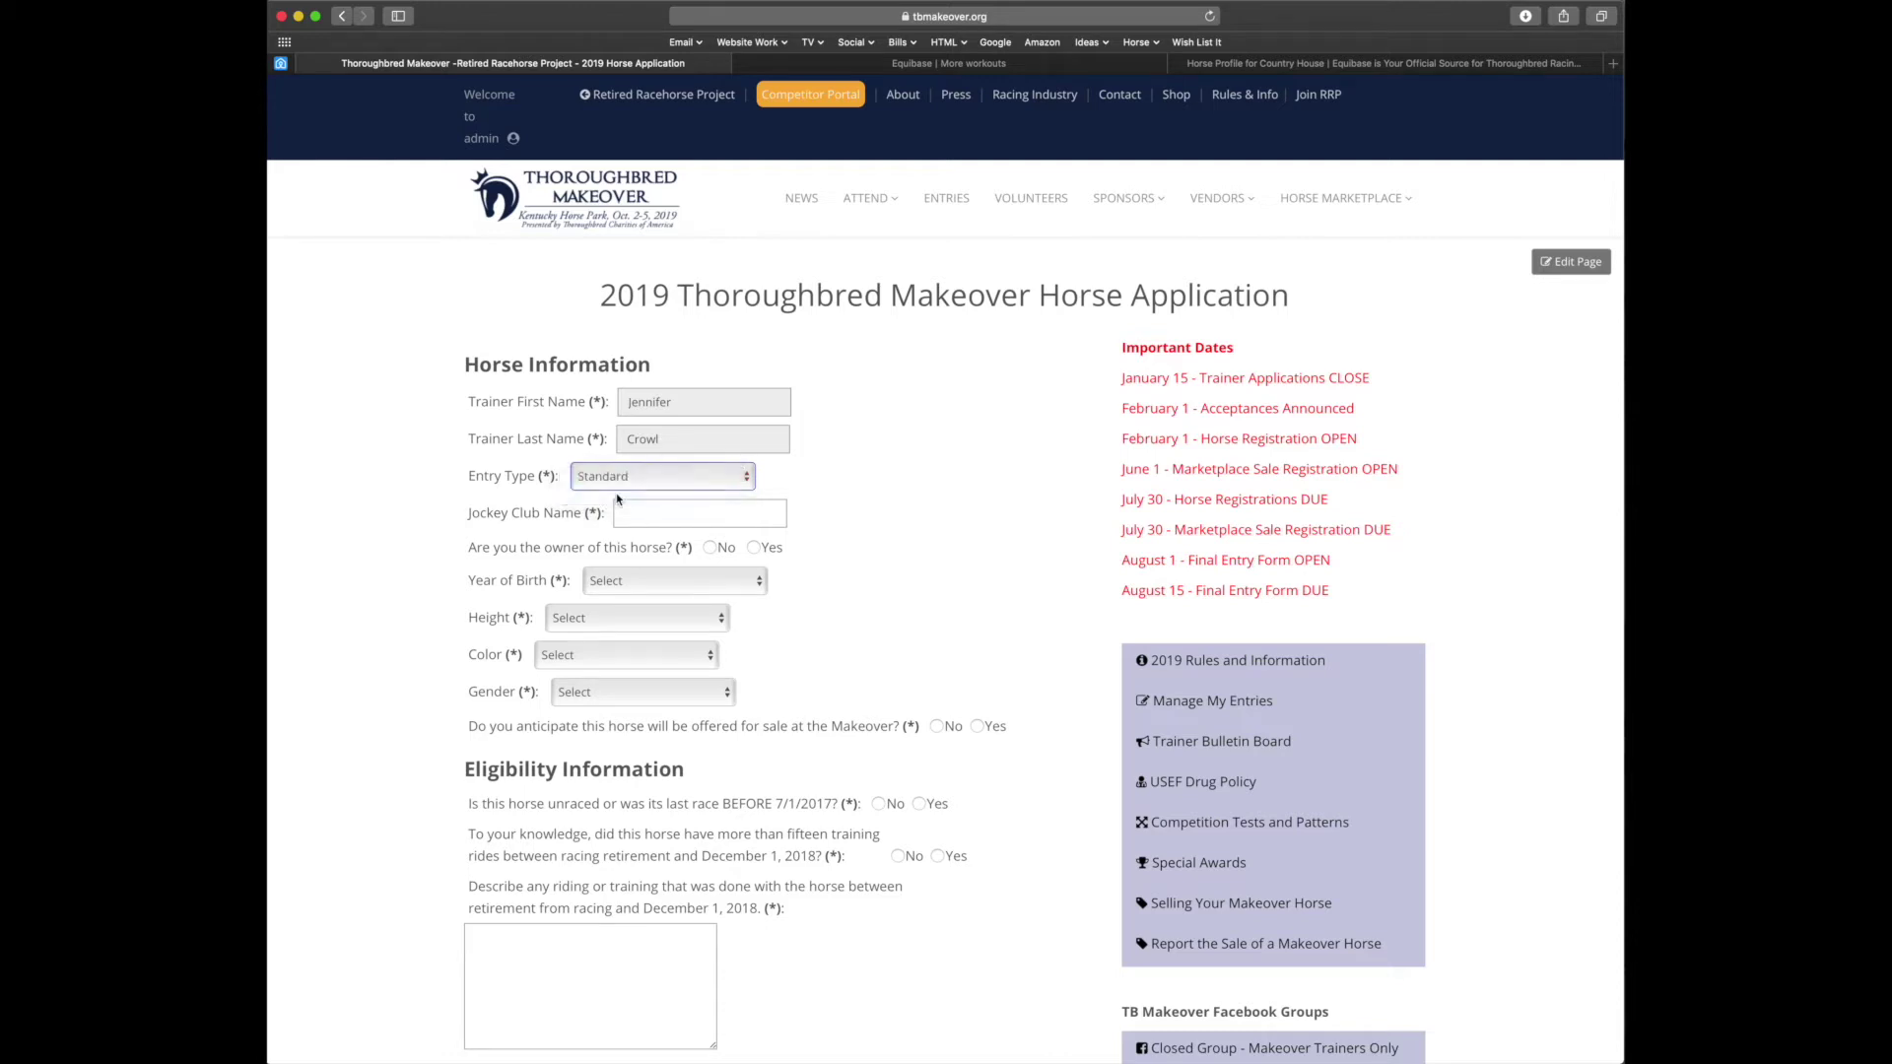
{"action": "left_click", "coordinate": [709, 516]}
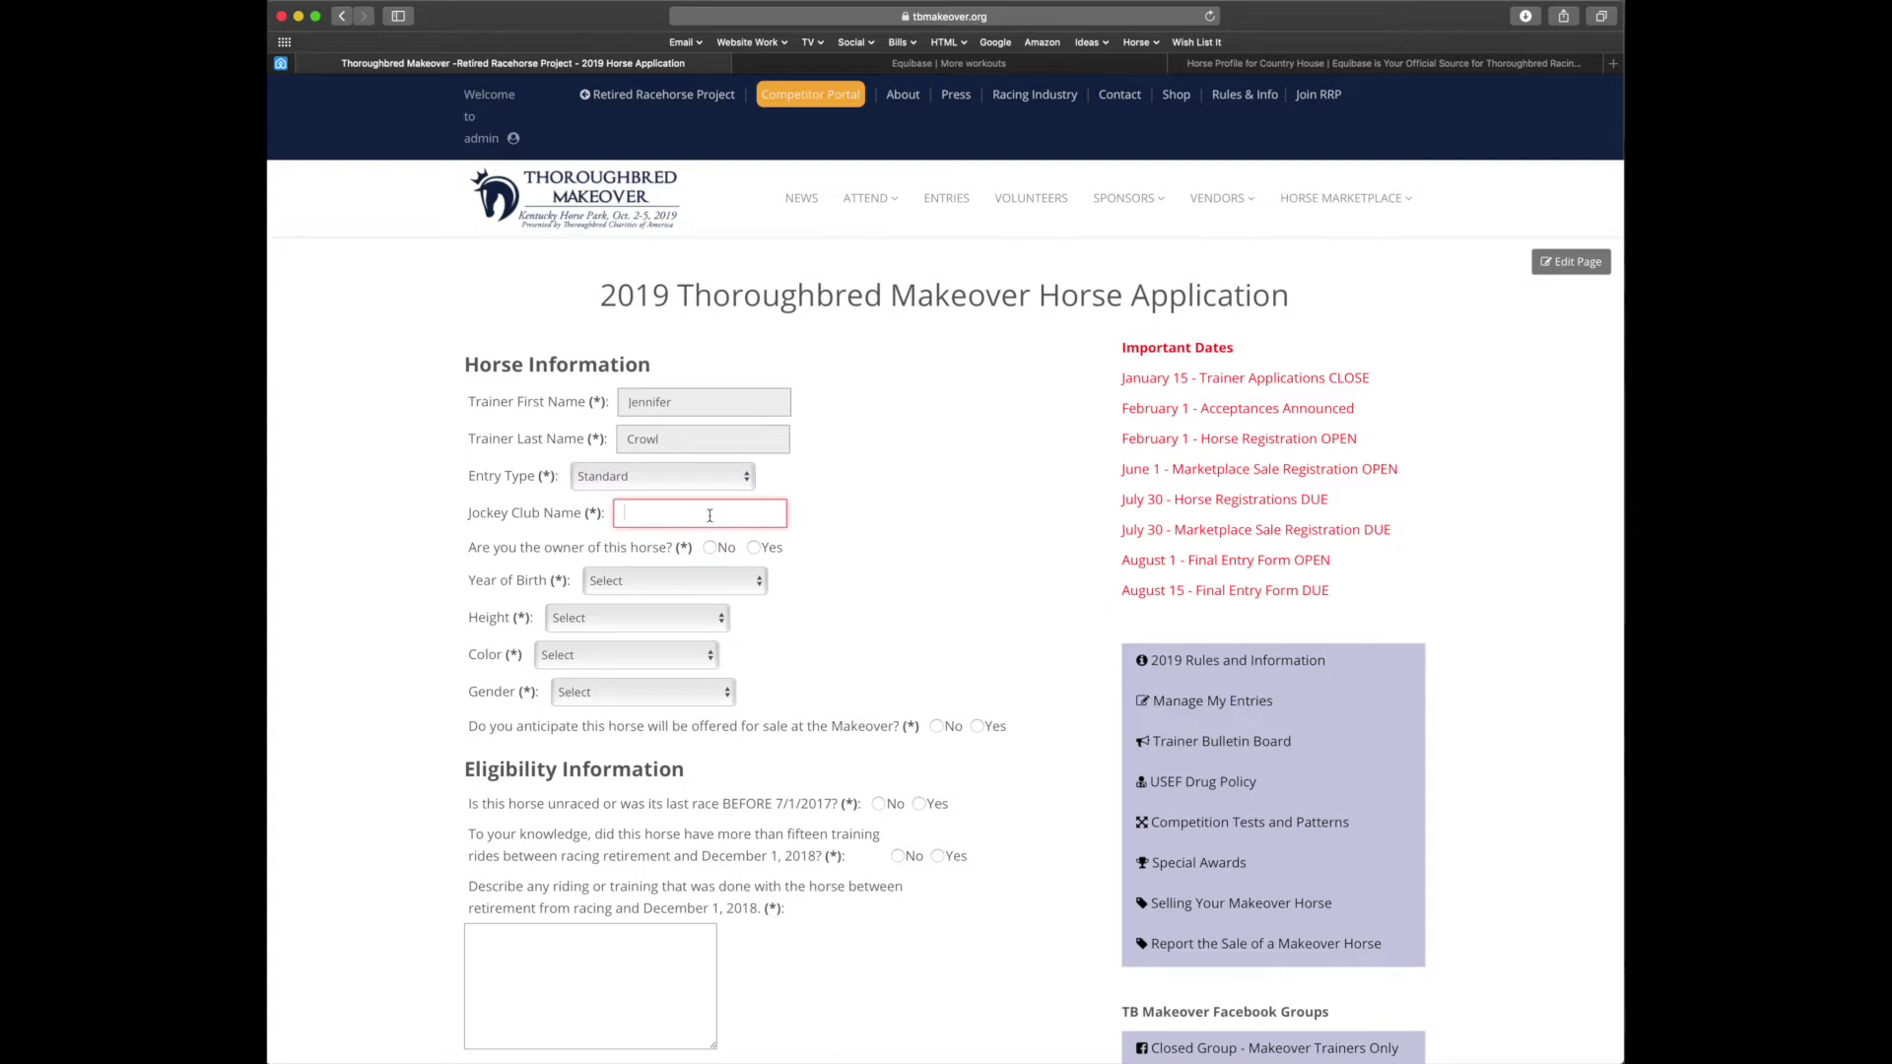
{"action": "type", "text": "Hollywood Fame"}
{"action": "left_click", "coordinate": [710, 549]}
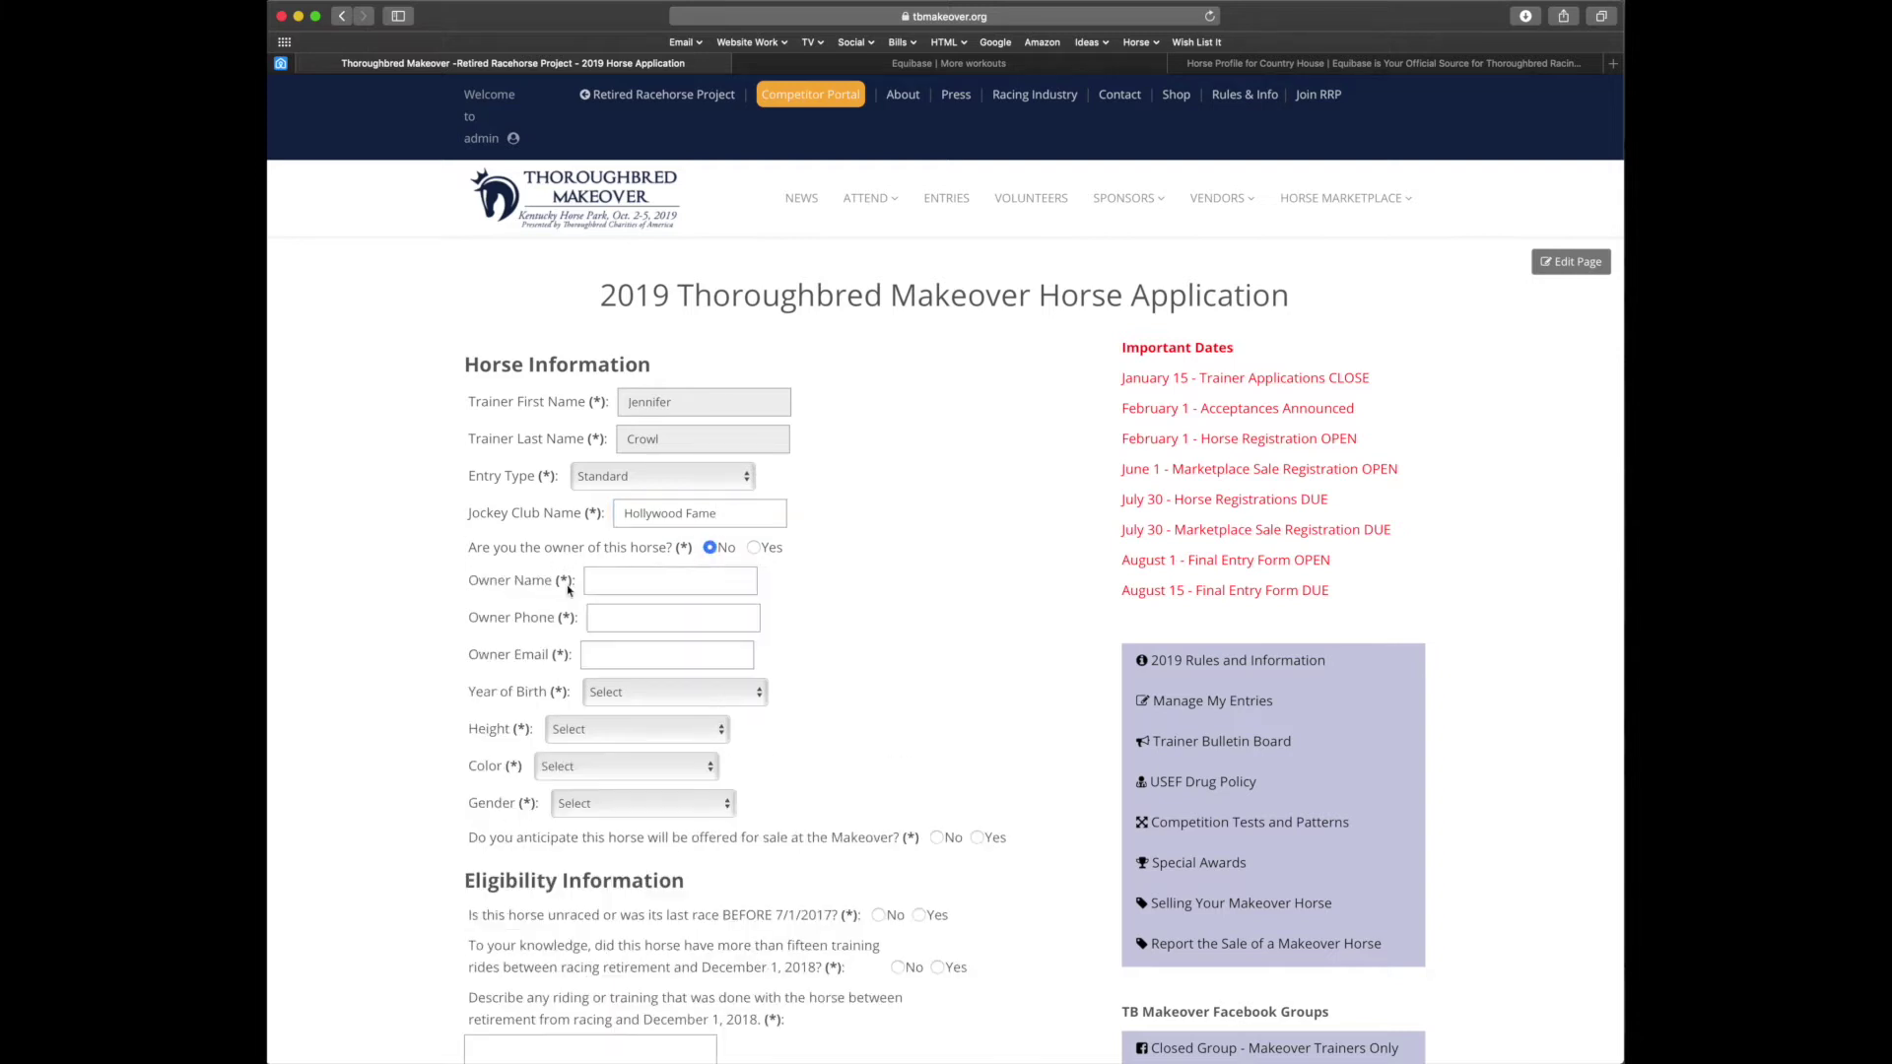
Fill in the owner's full name, phone number and e-mail address
{"action": "left_click", "coordinate": [743, 585]}
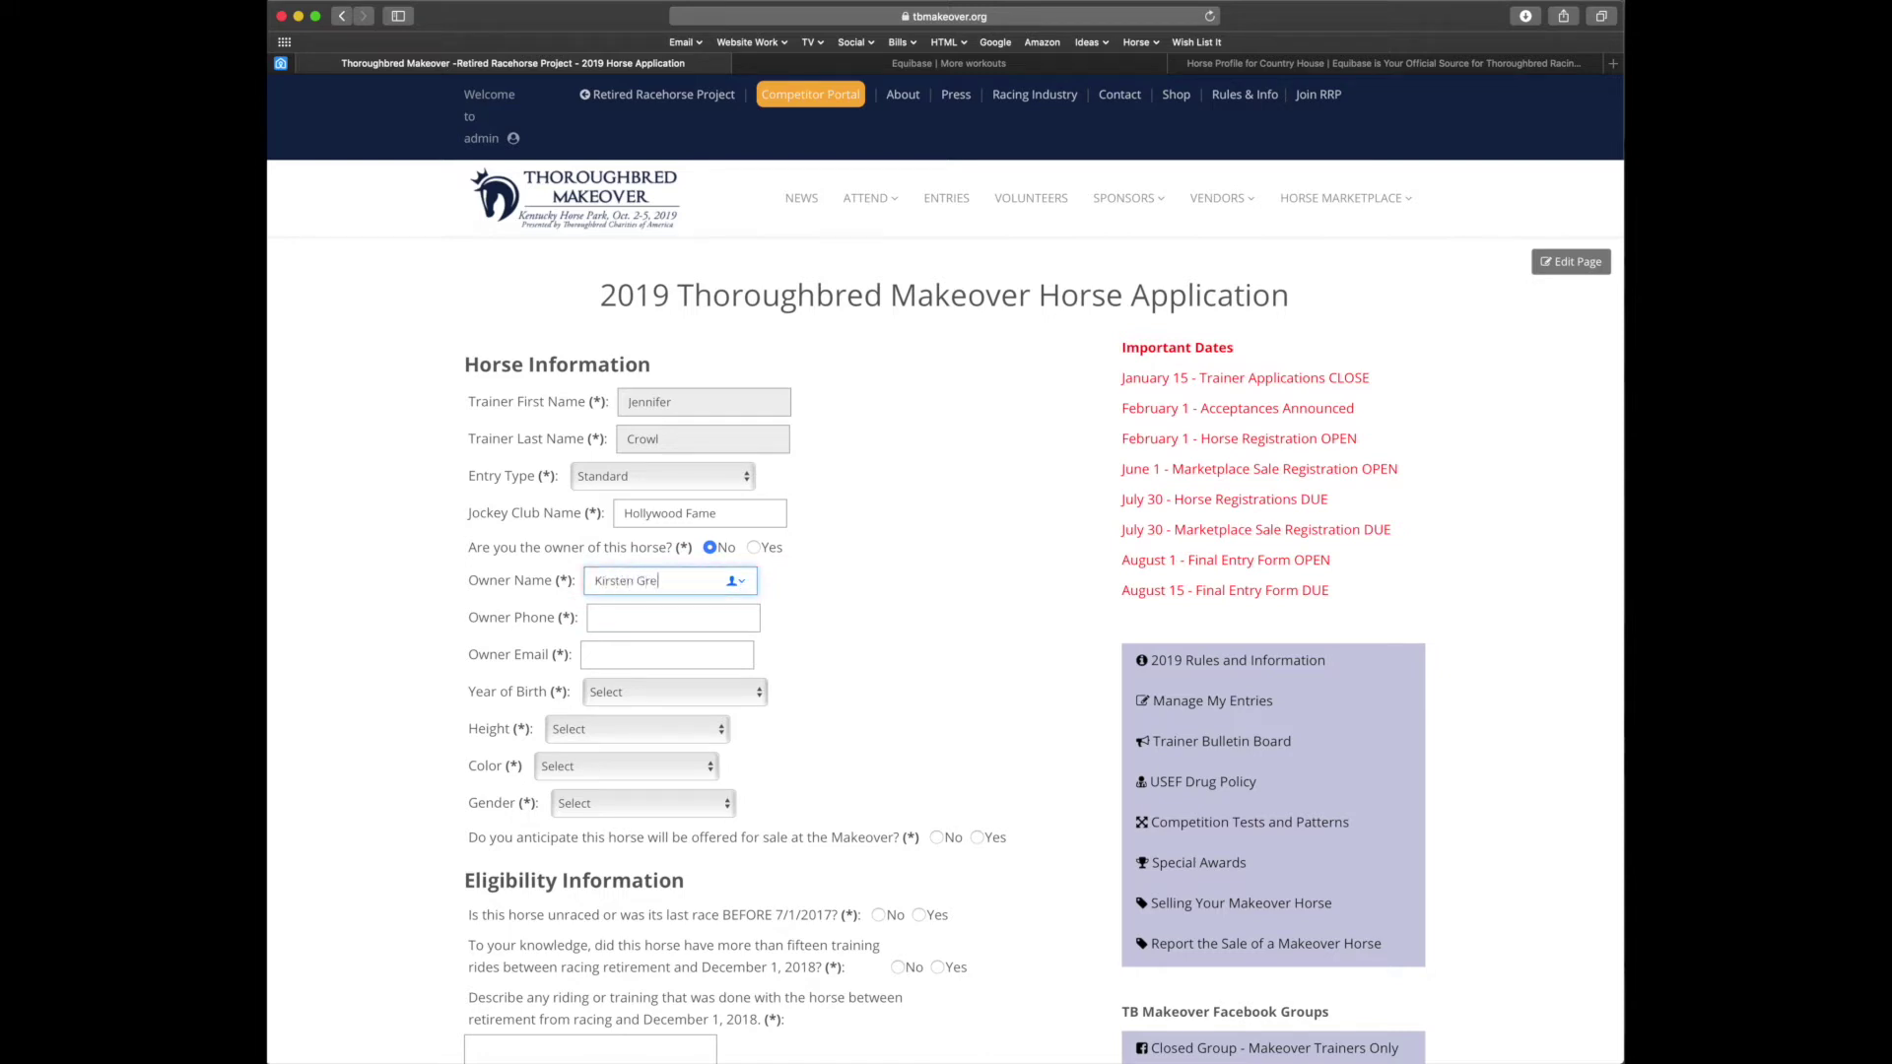
{"action": "key", "text": "Tab"}
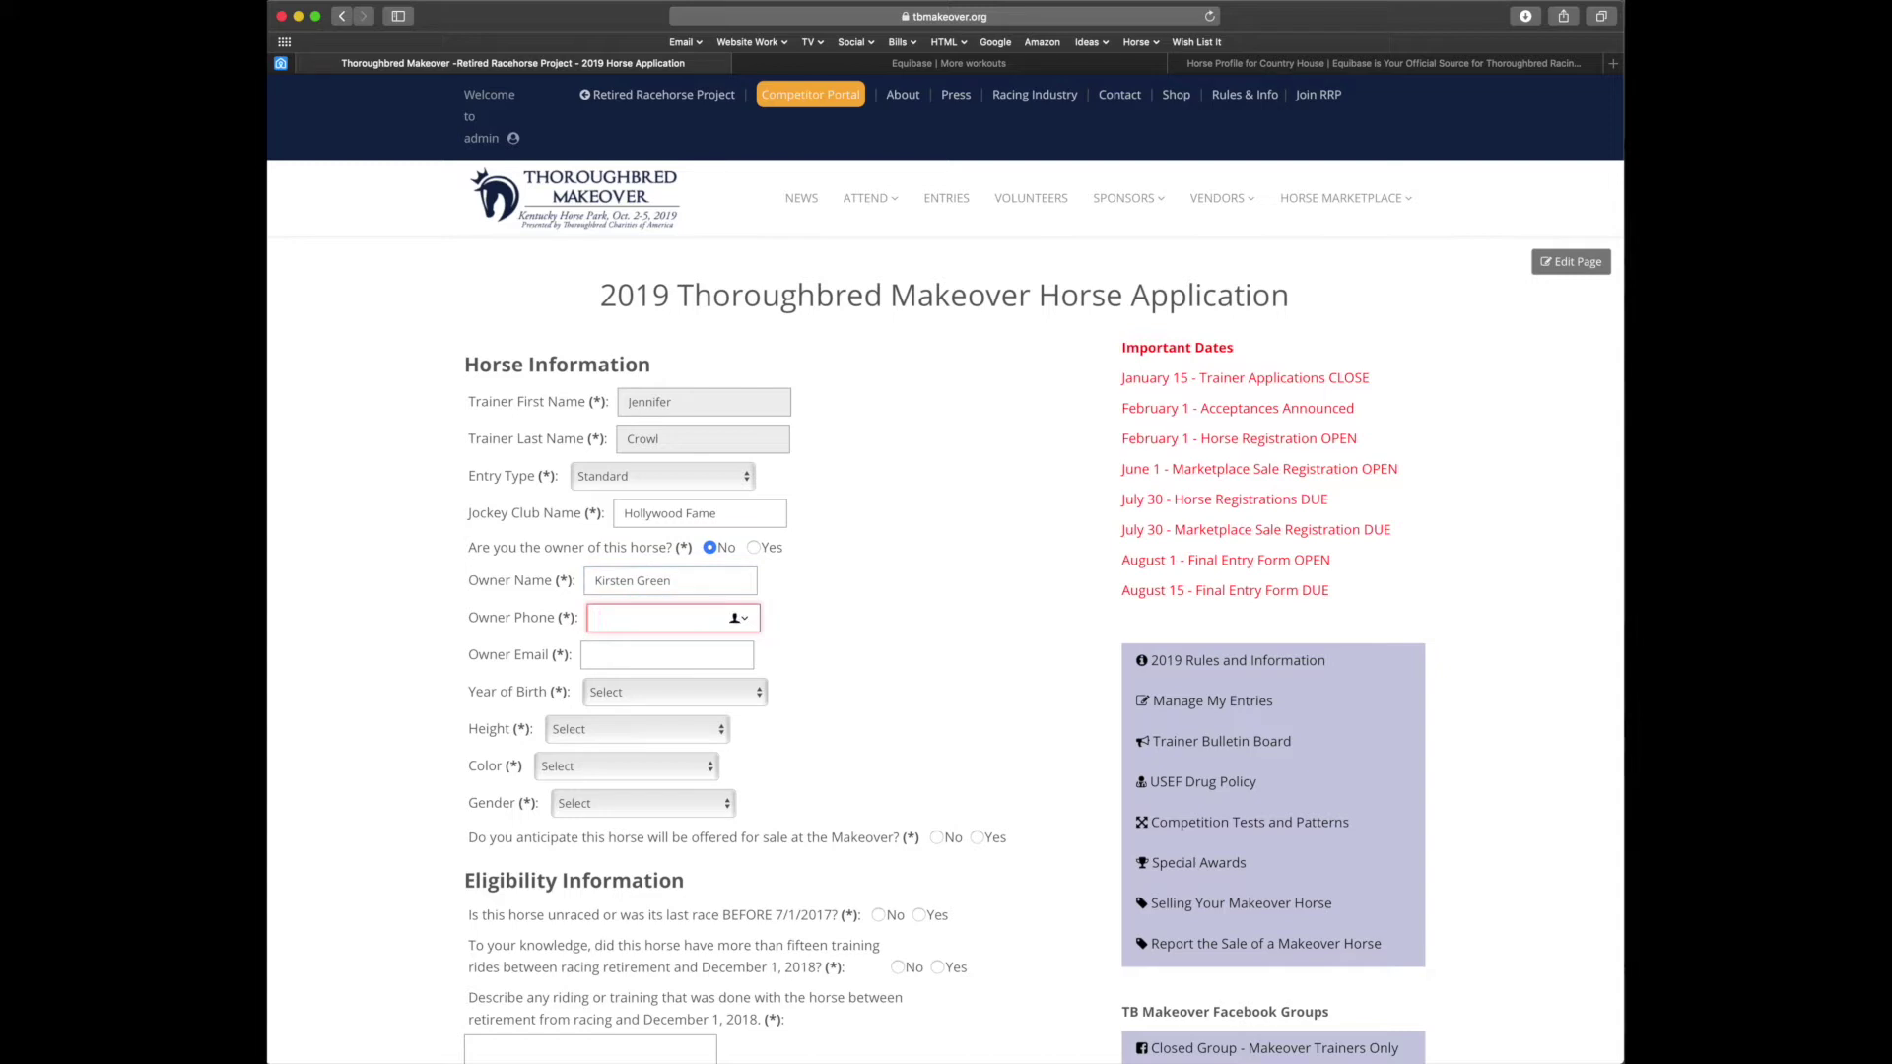
{"action": "type", "text": "555-555-5555"}
{"action": "key", "text": "Tab"}
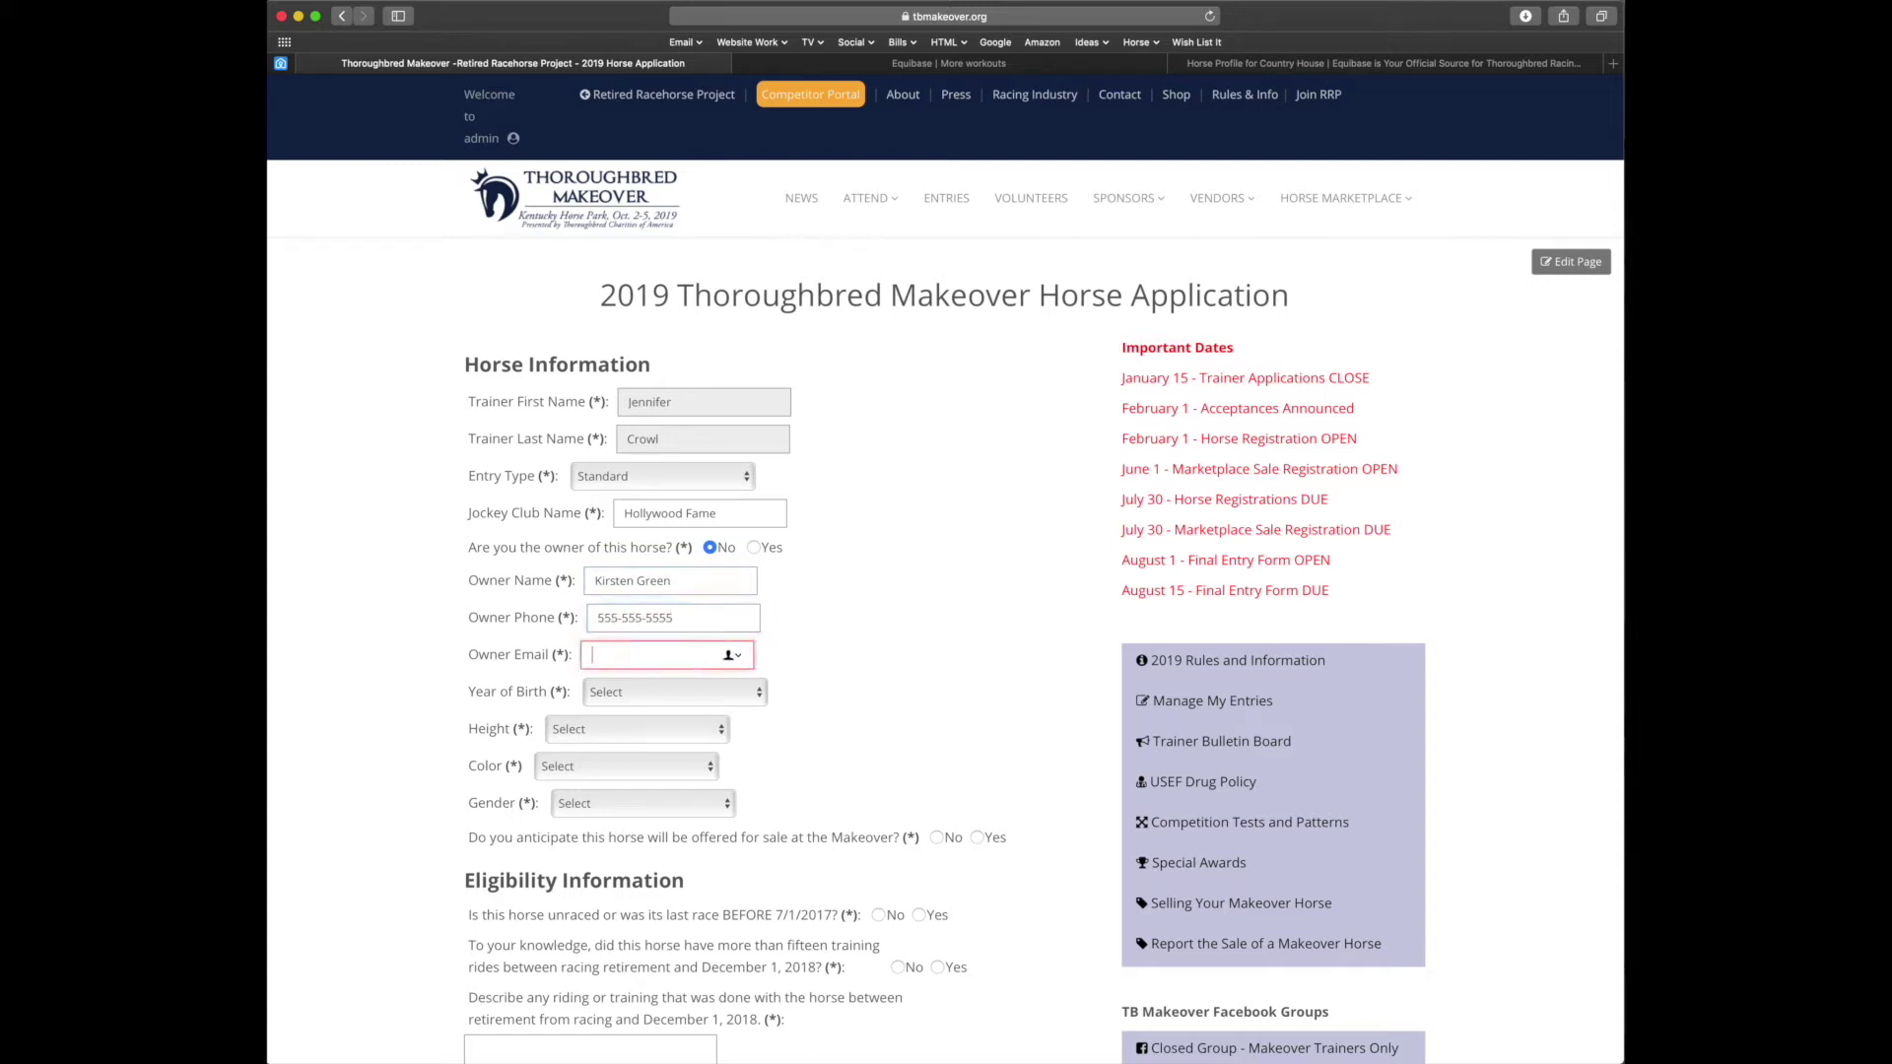
Set birth year 2014, height 15.0, Chestnut, Gelding, and mark the horse as possibly for sale
{"action": "left_click", "coordinate": [712, 693]}
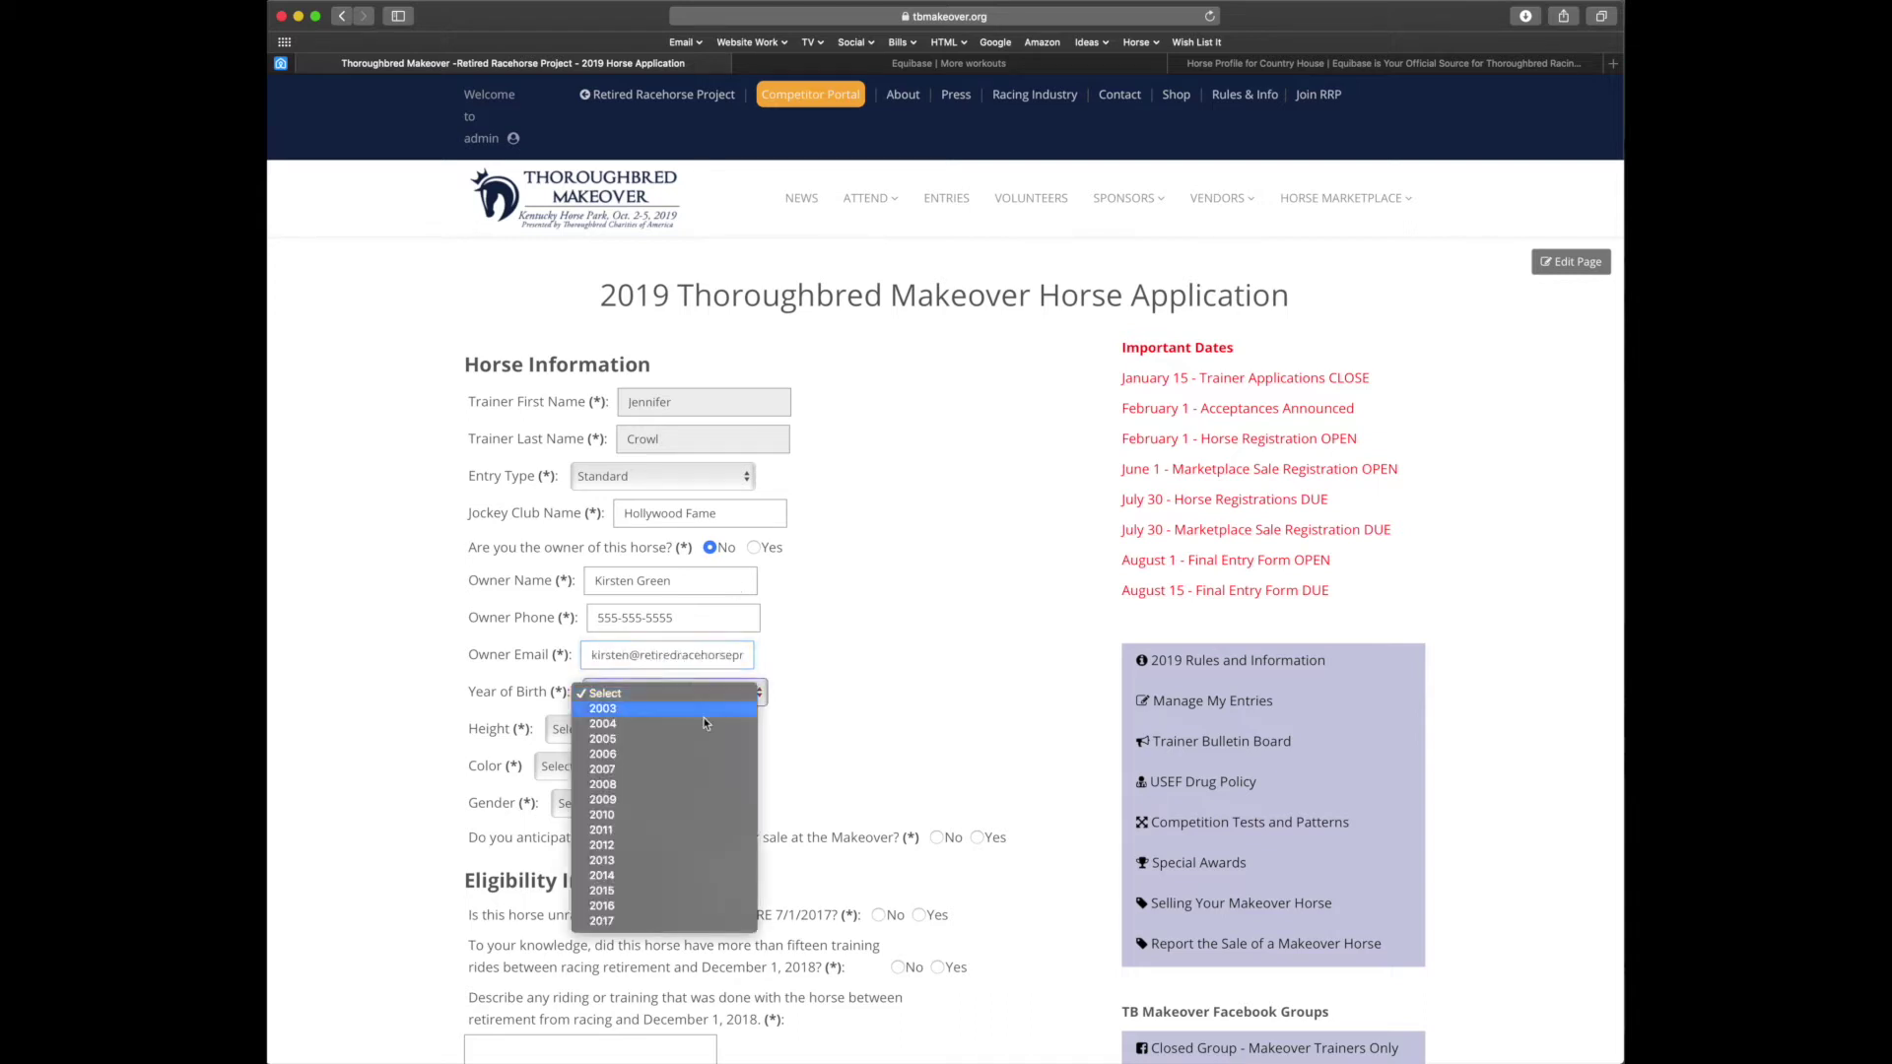
{"action": "left_click", "coordinate": [672, 877]}
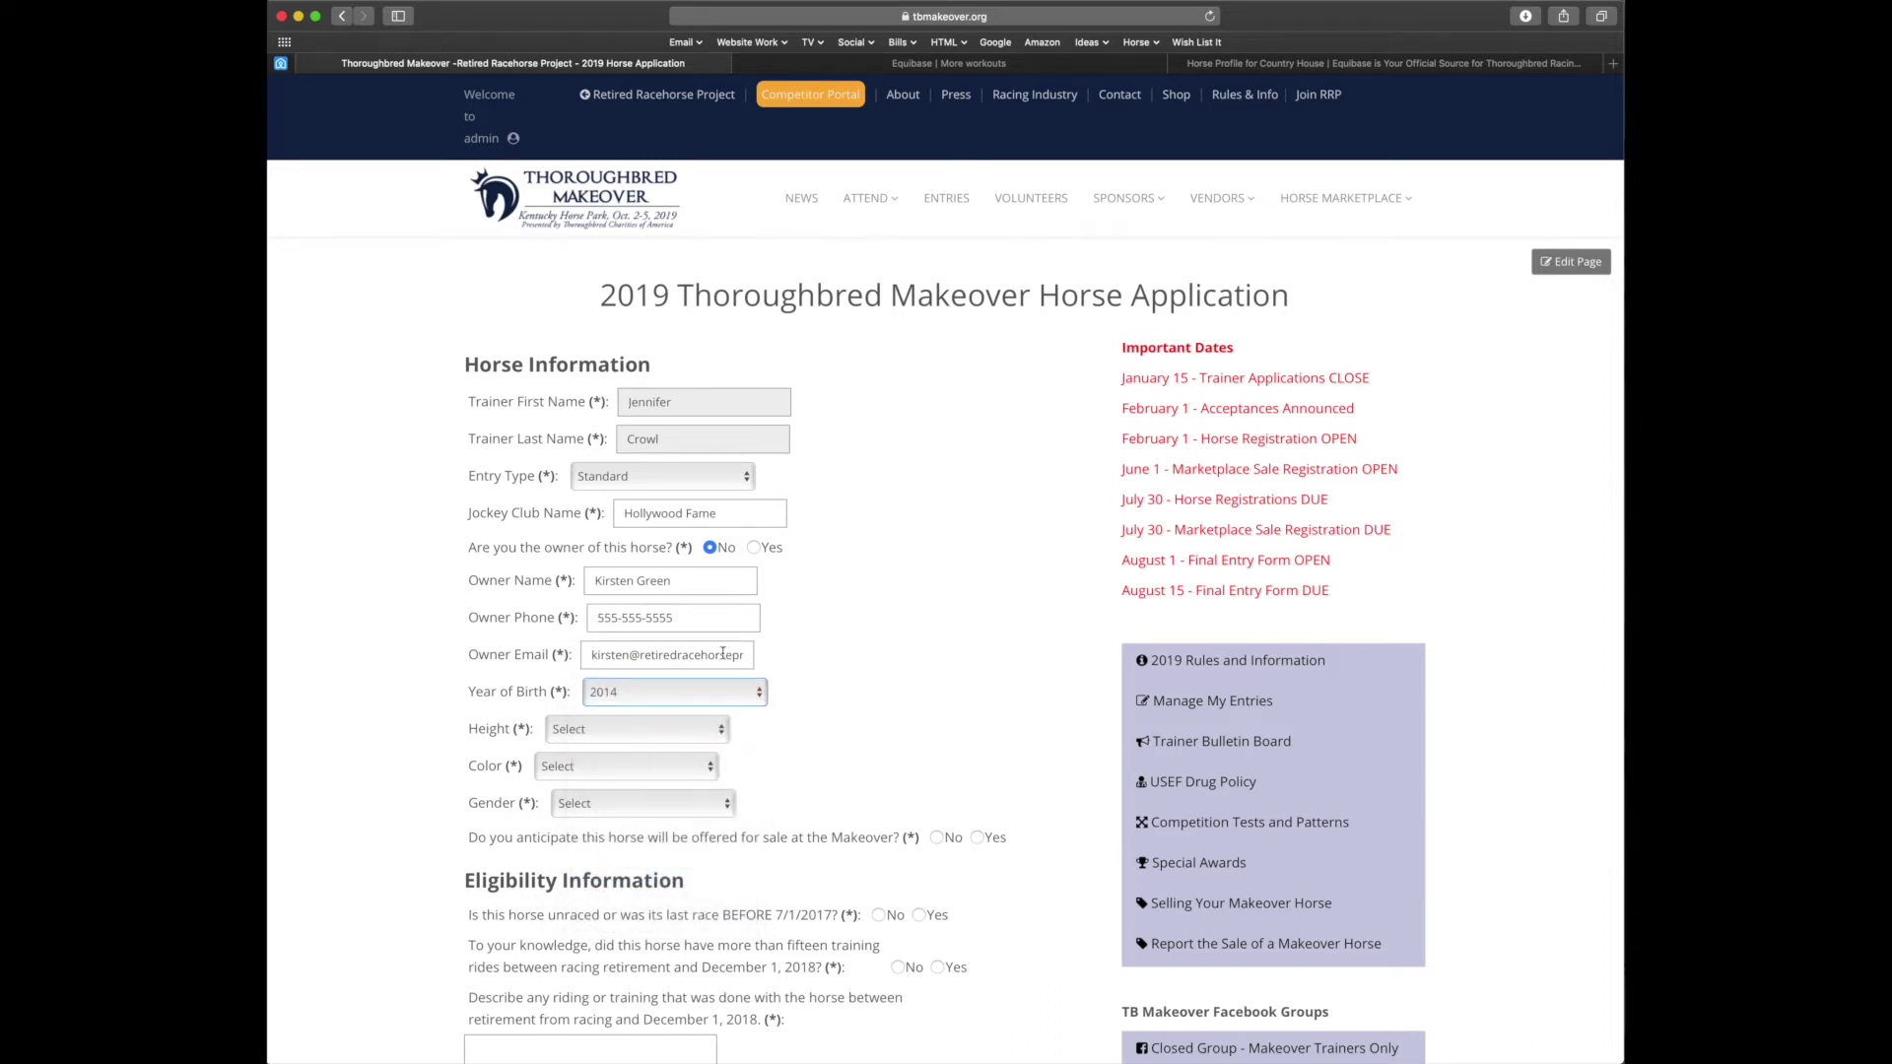
{"action": "left_click", "coordinate": [591, 731]}
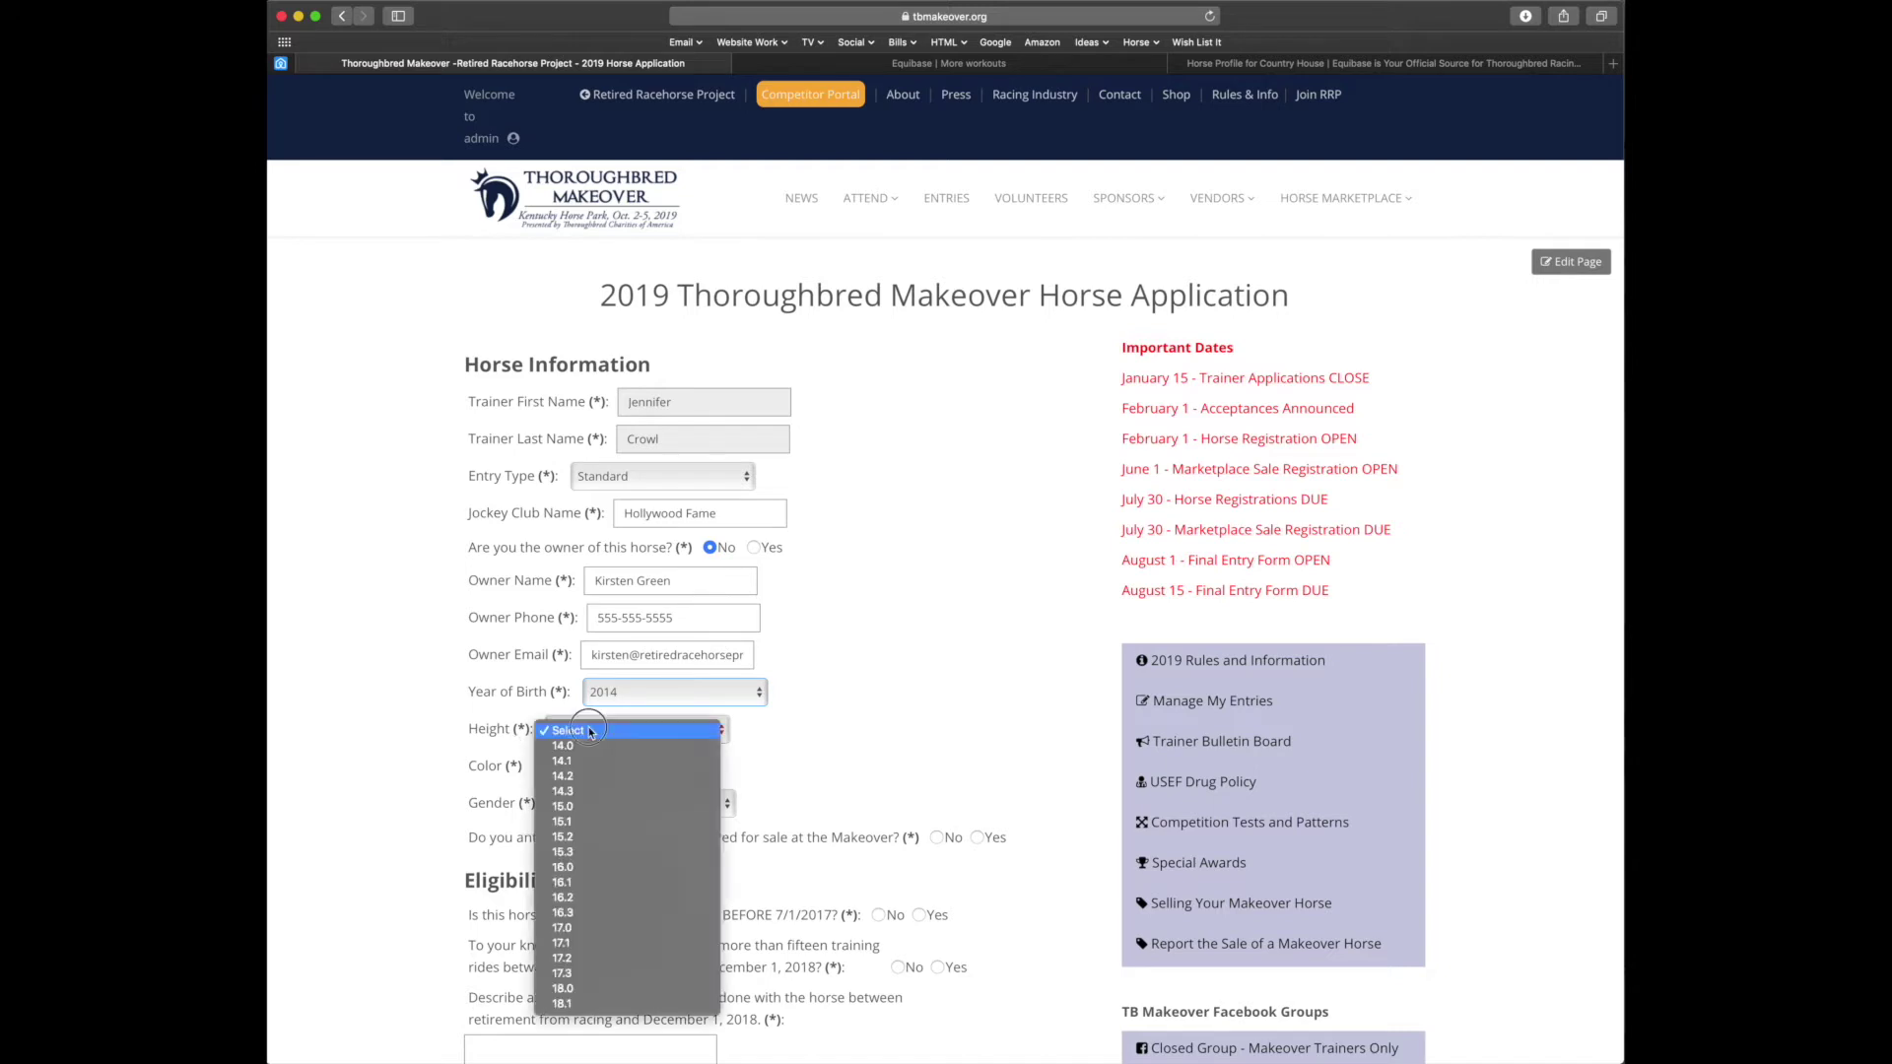
{"action": "left_click", "coordinate": [590, 808]}
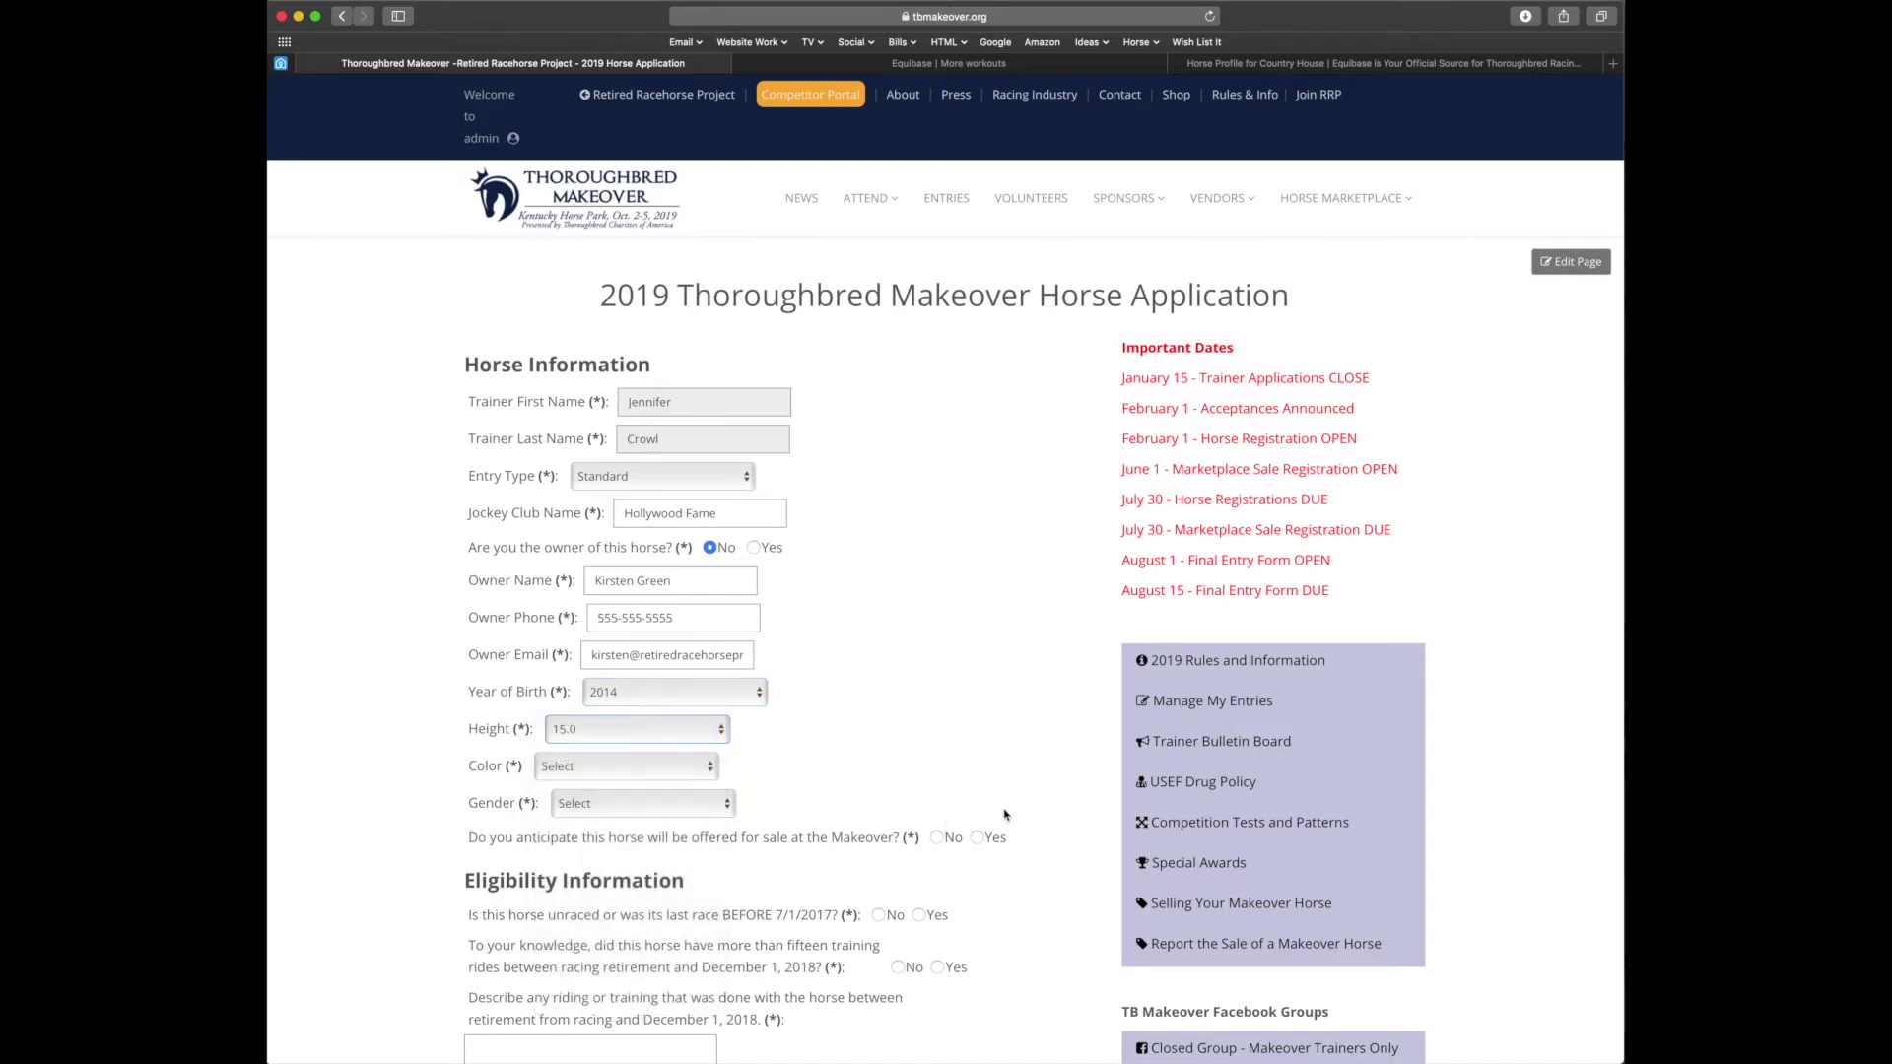
{"action": "left_click", "coordinate": [700, 774]}
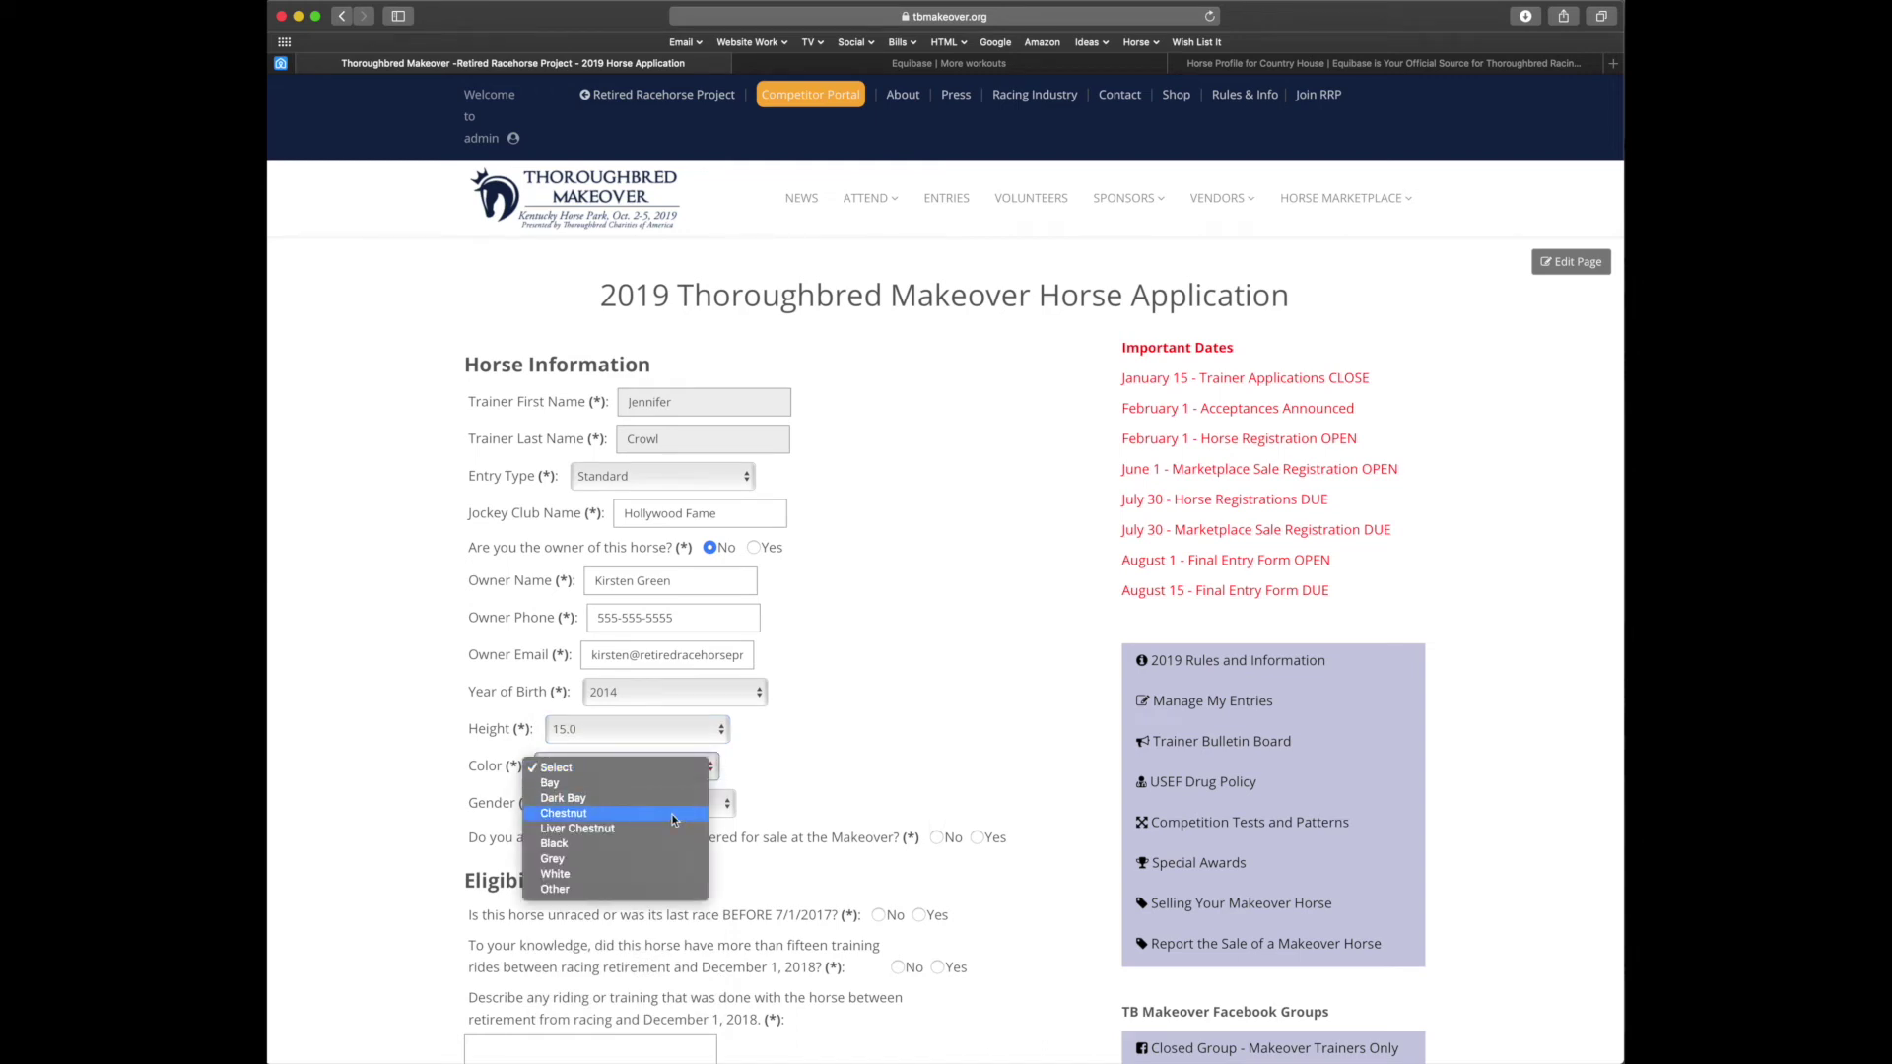
{"action": "left_click", "coordinate": [673, 820]}
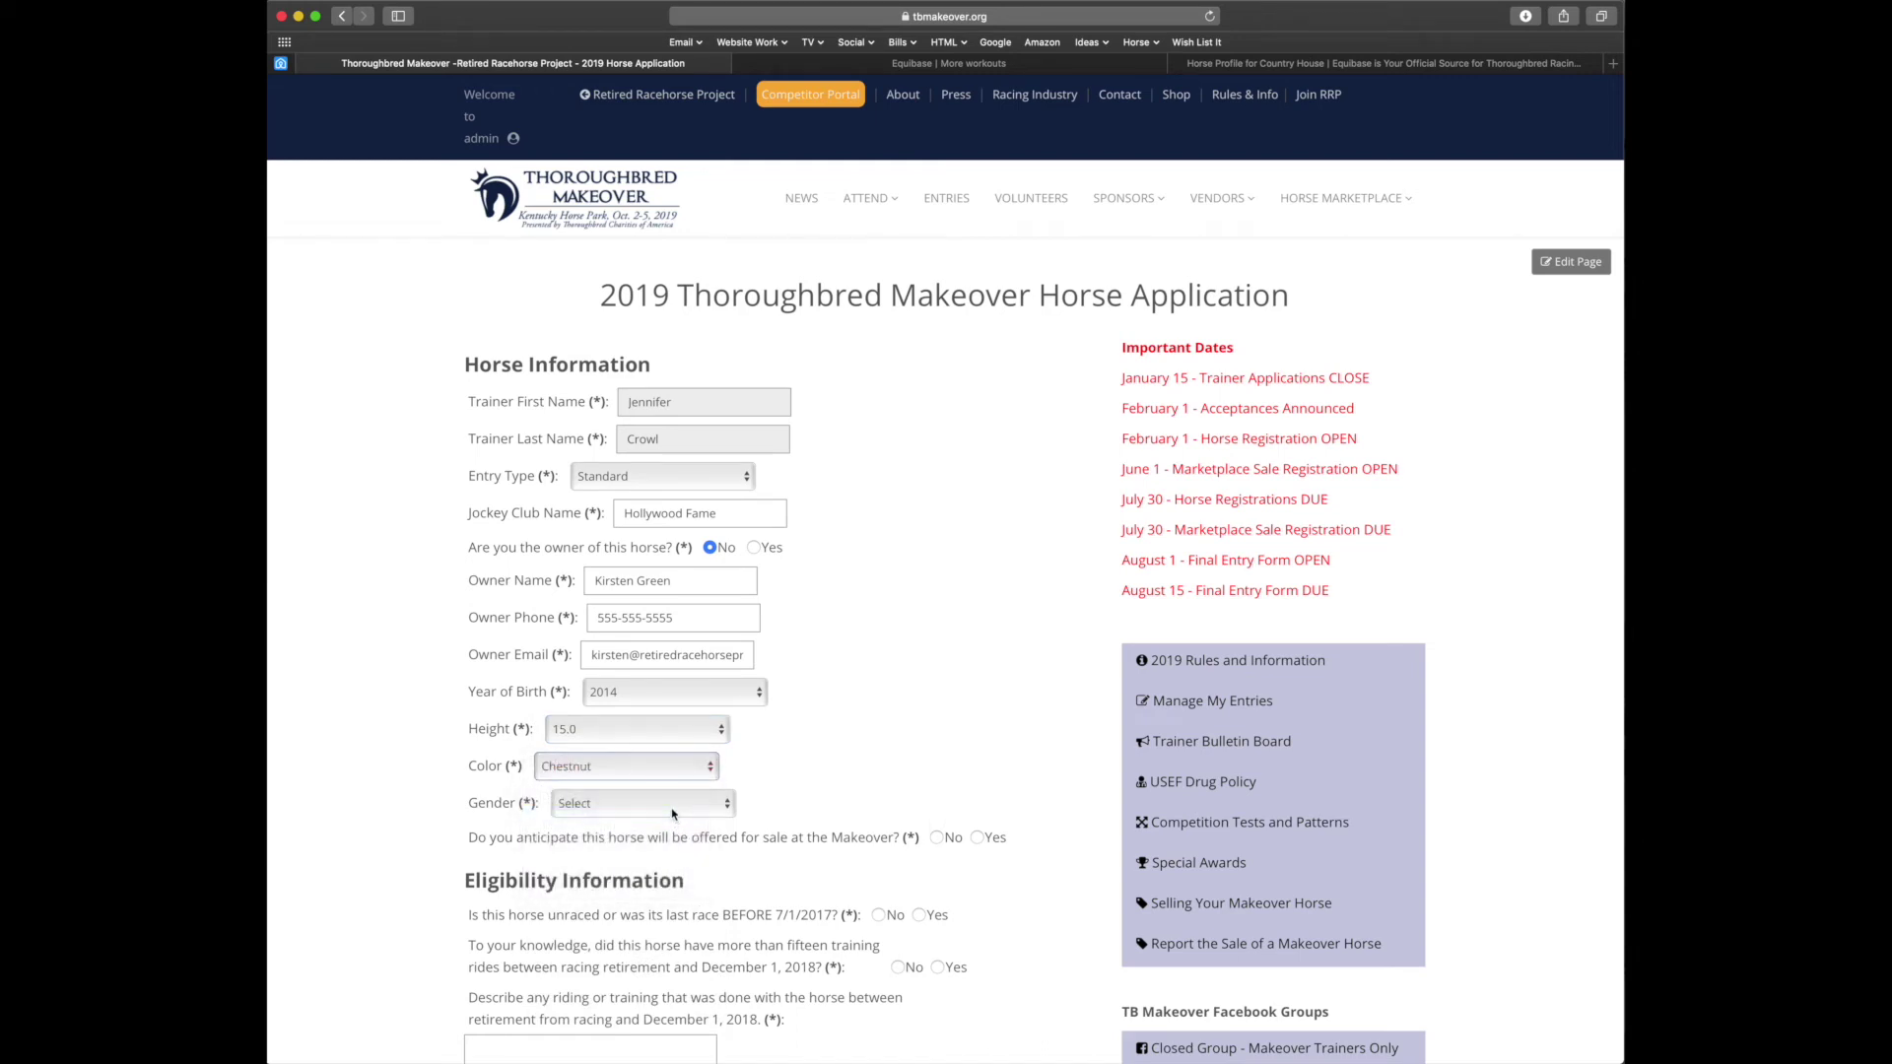
{"action": "left_click", "coordinate": [675, 810]}
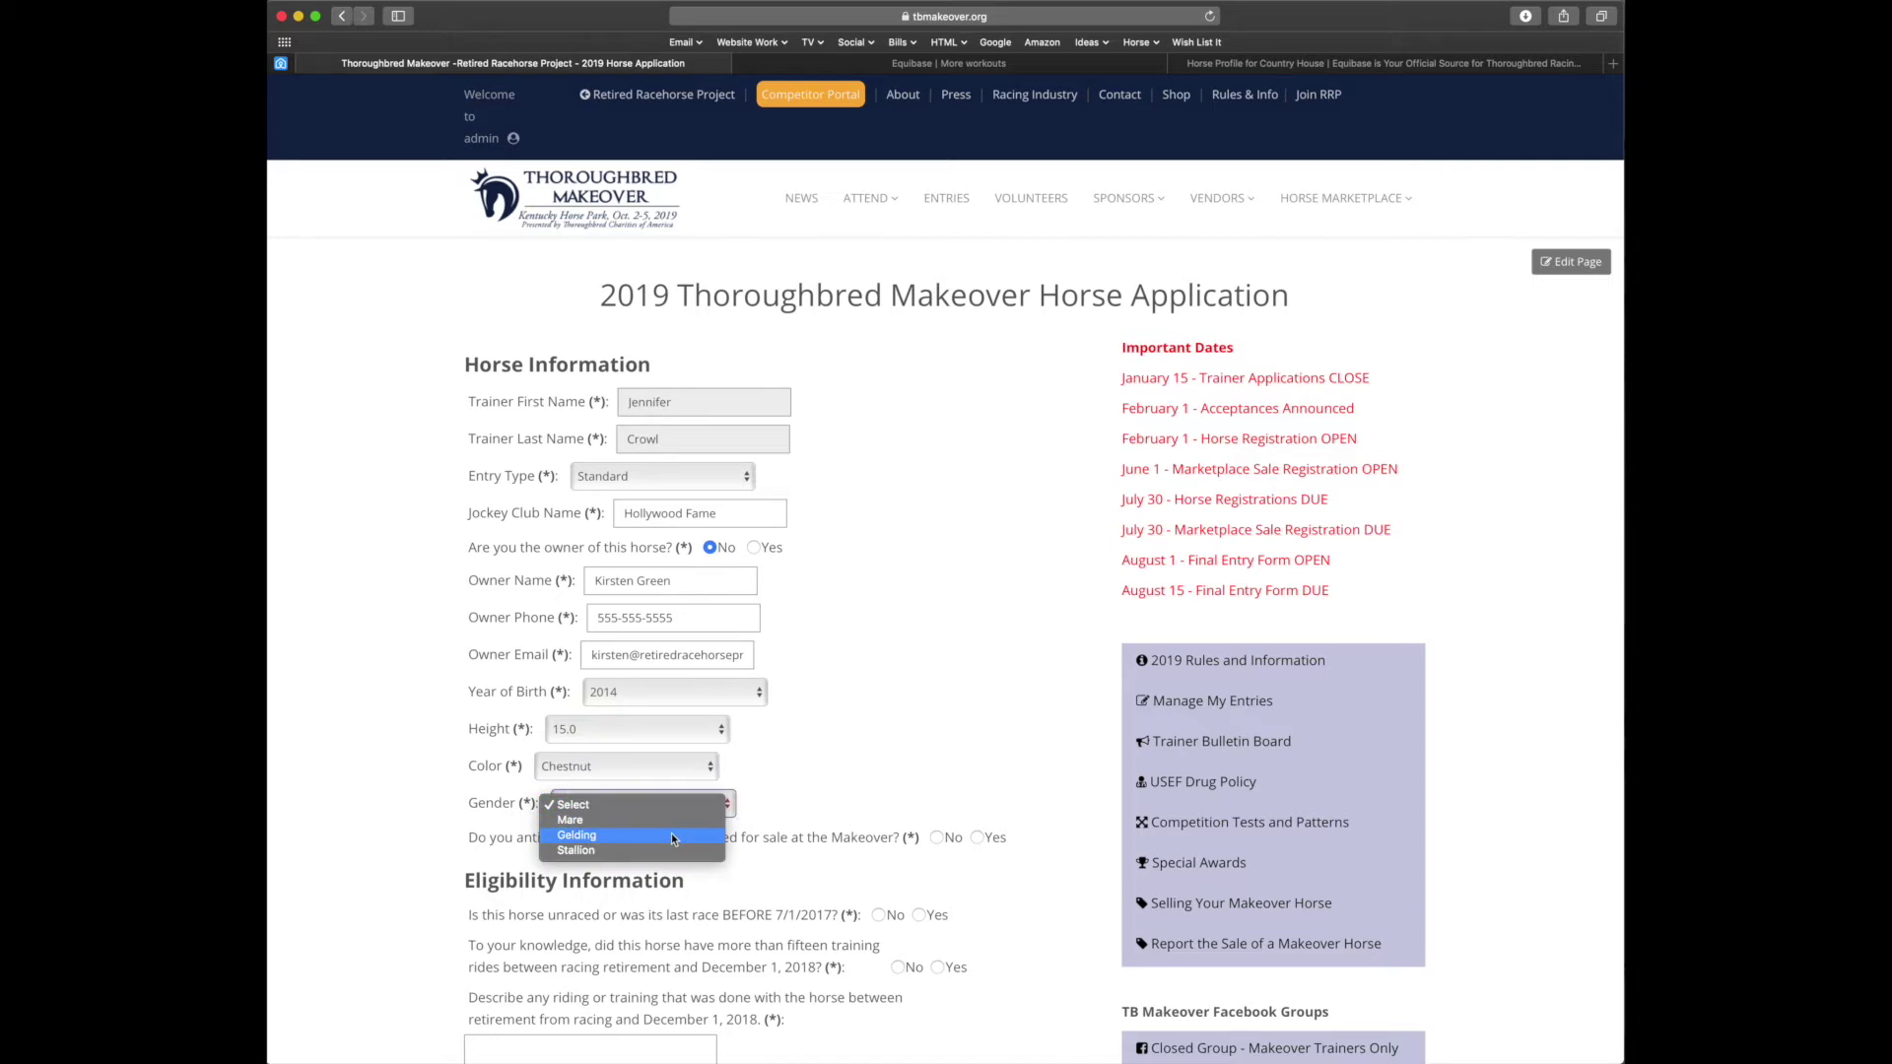
{"action": "left_click", "coordinate": [673, 836]}
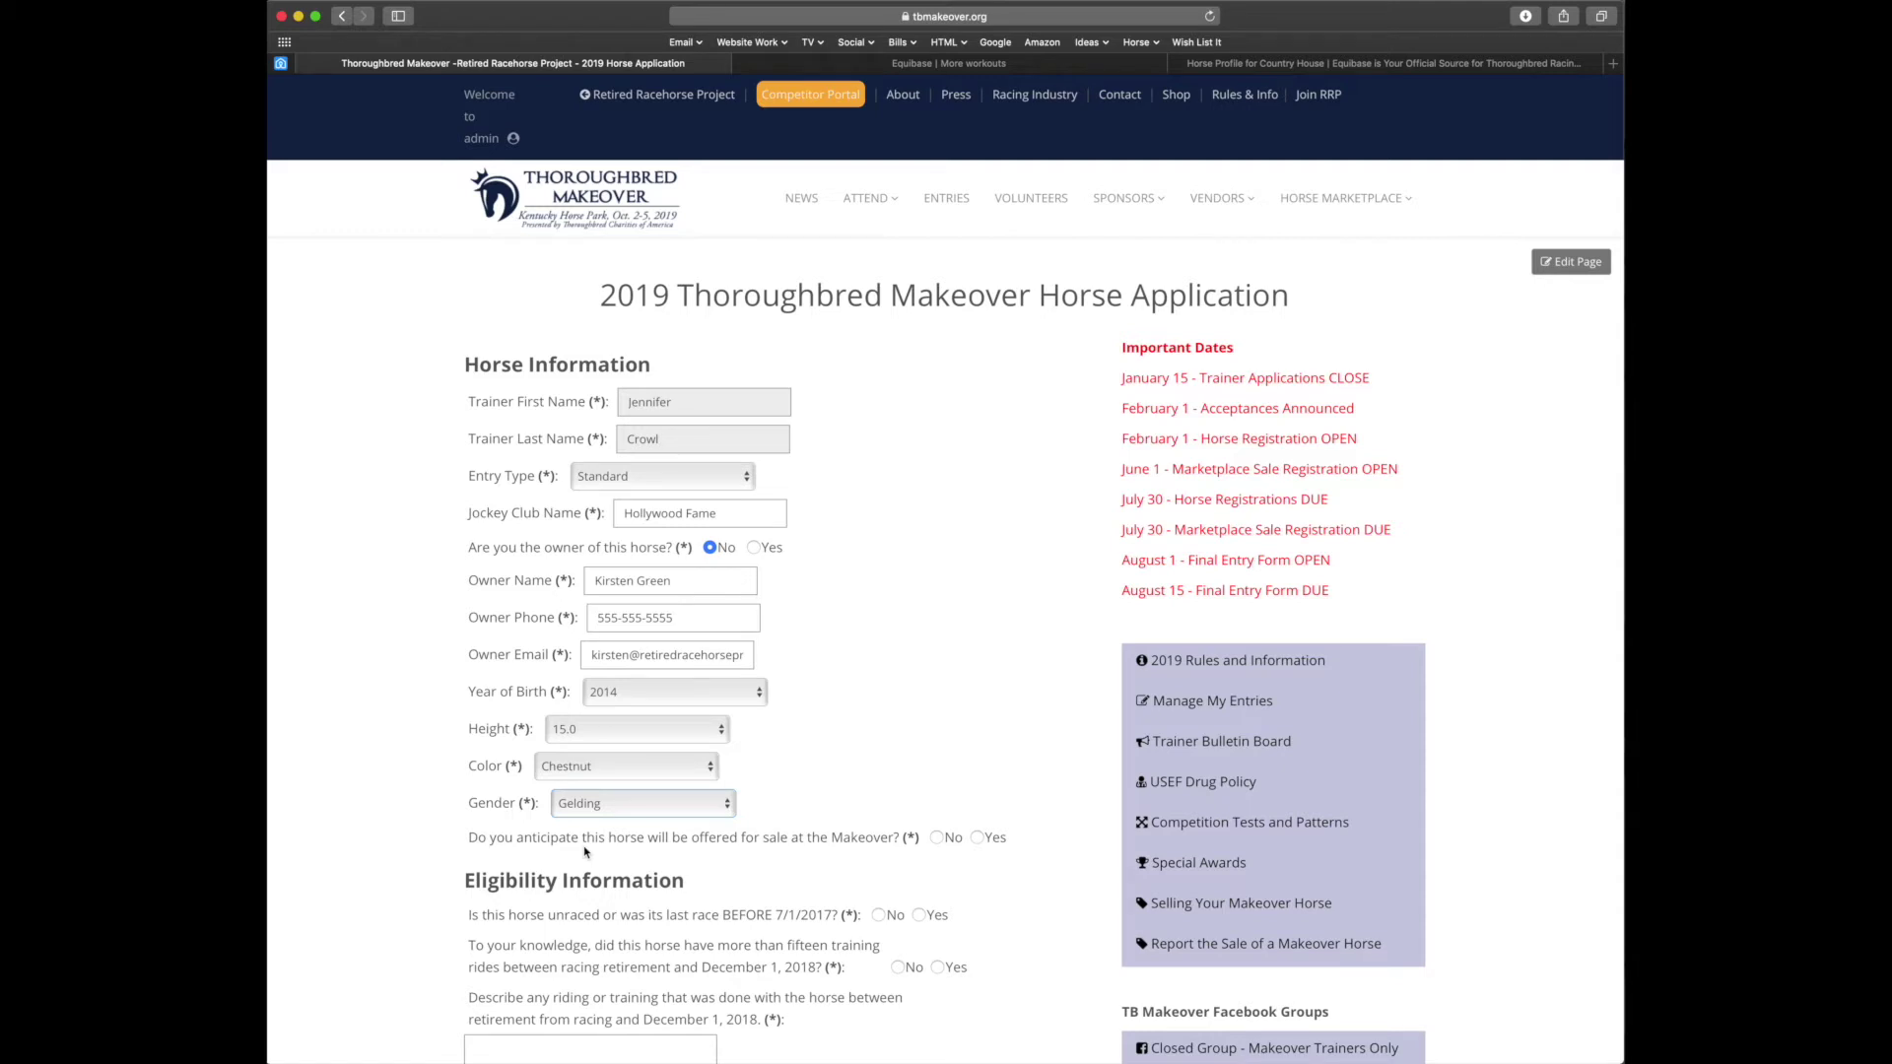
{"action": "left_click", "coordinate": [977, 840]}
Answer No to 'unraced or last raced before 7/1/2017', then check the Equibase profile
{"action": "scroll", "coordinate": [998, 863], "scroll_direction": "down", "scroll_amount": 3}
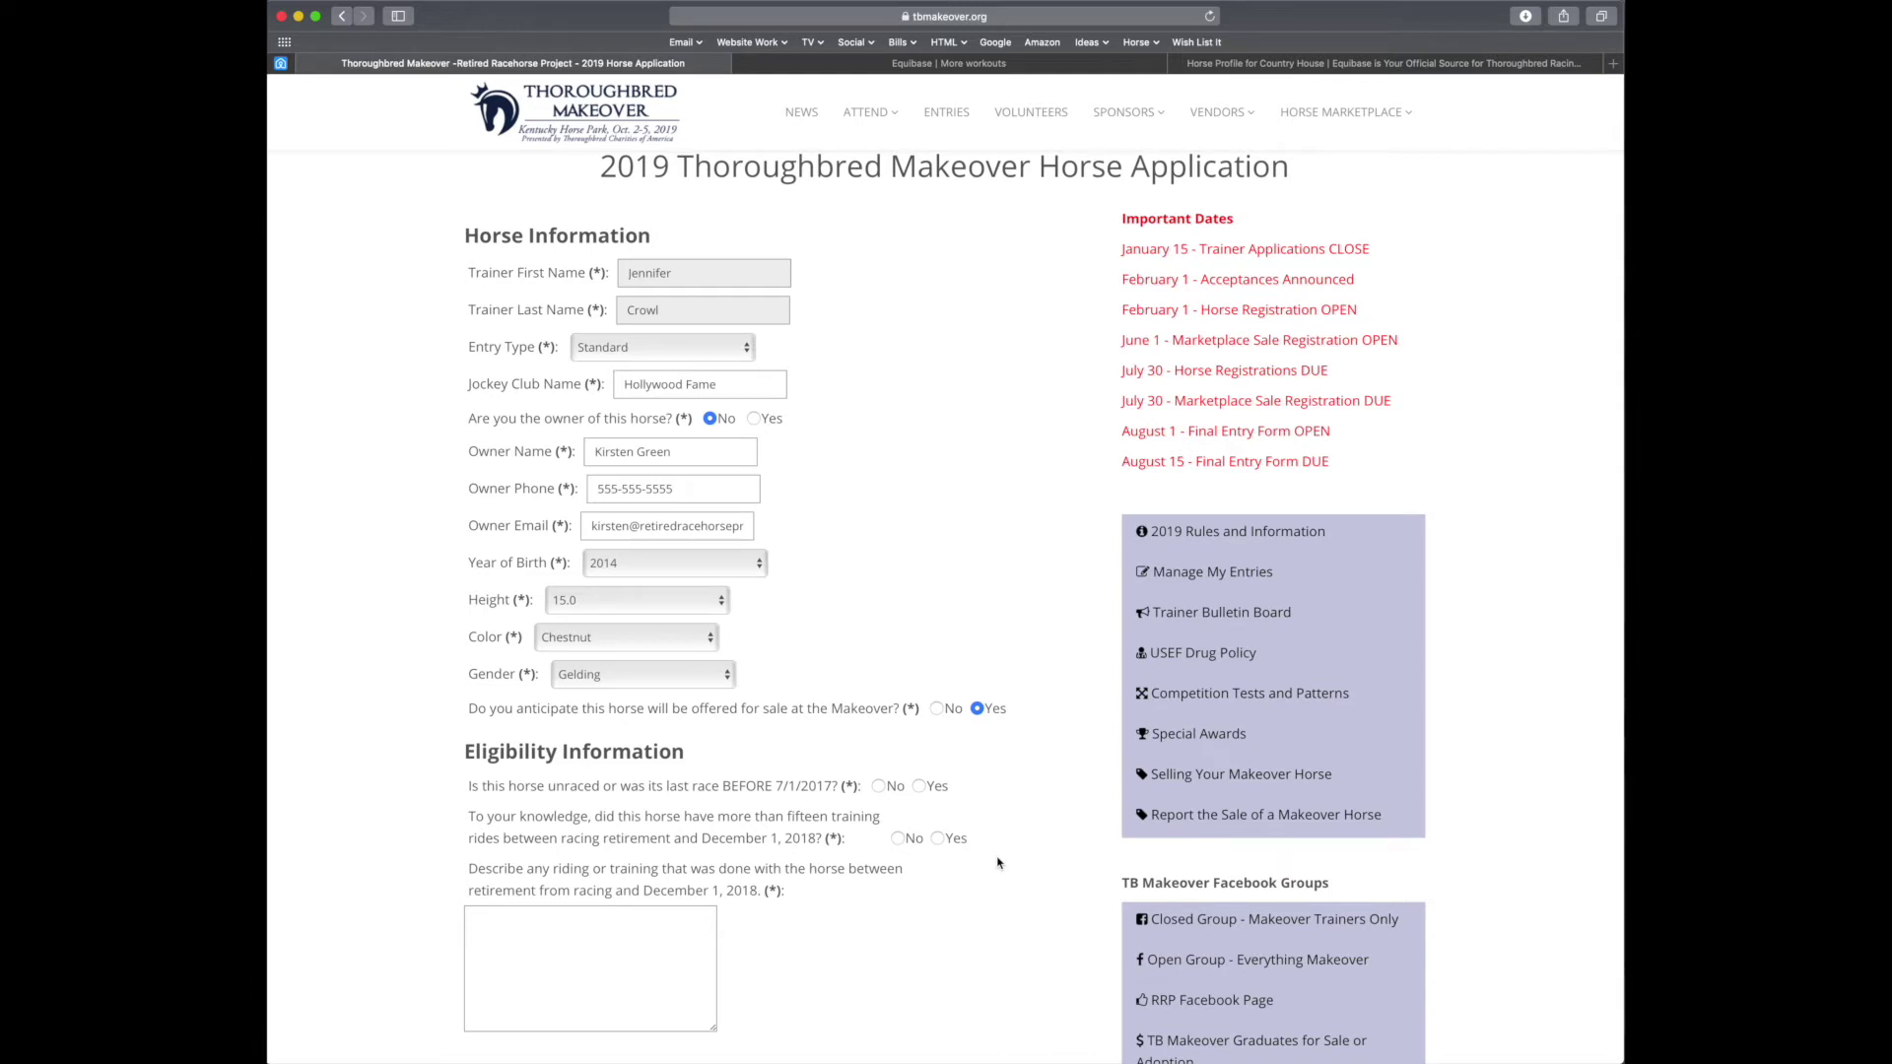
{"action": "left_click", "coordinate": [879, 786]}
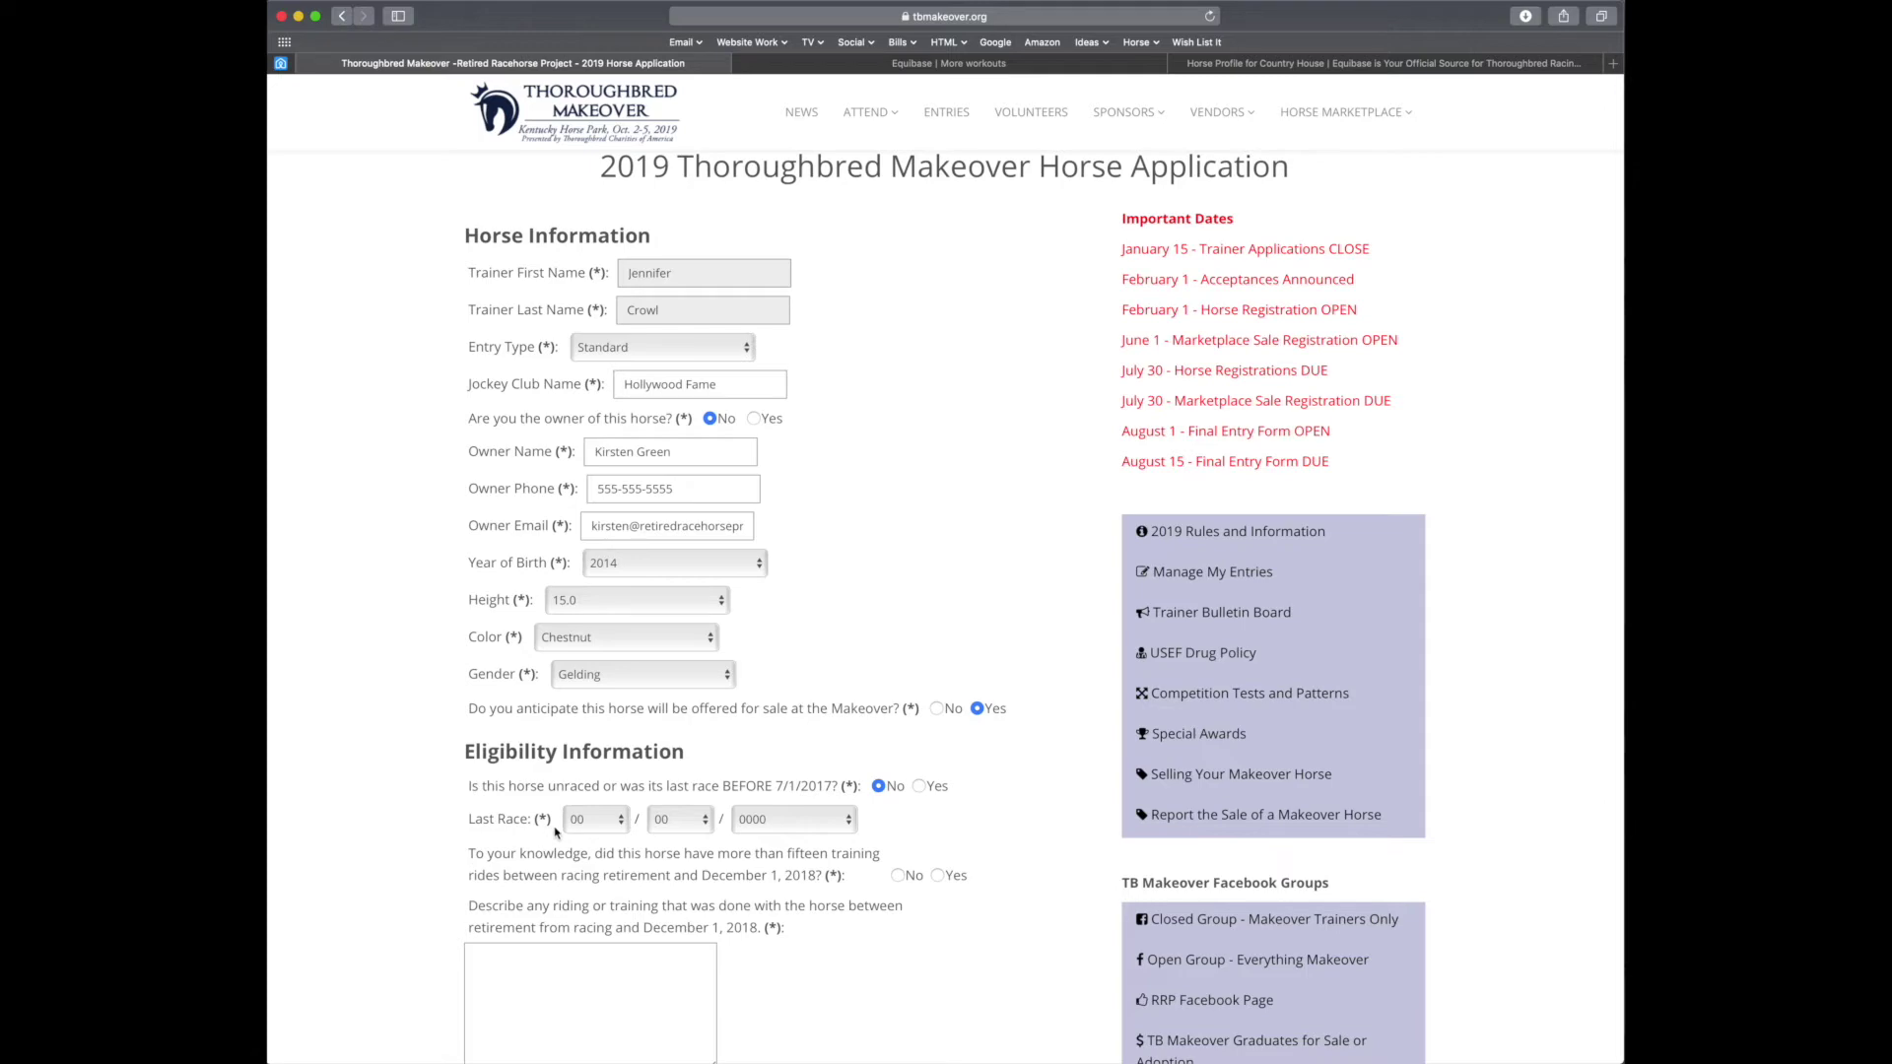
{"action": "left_click", "coordinate": [1392, 65]}
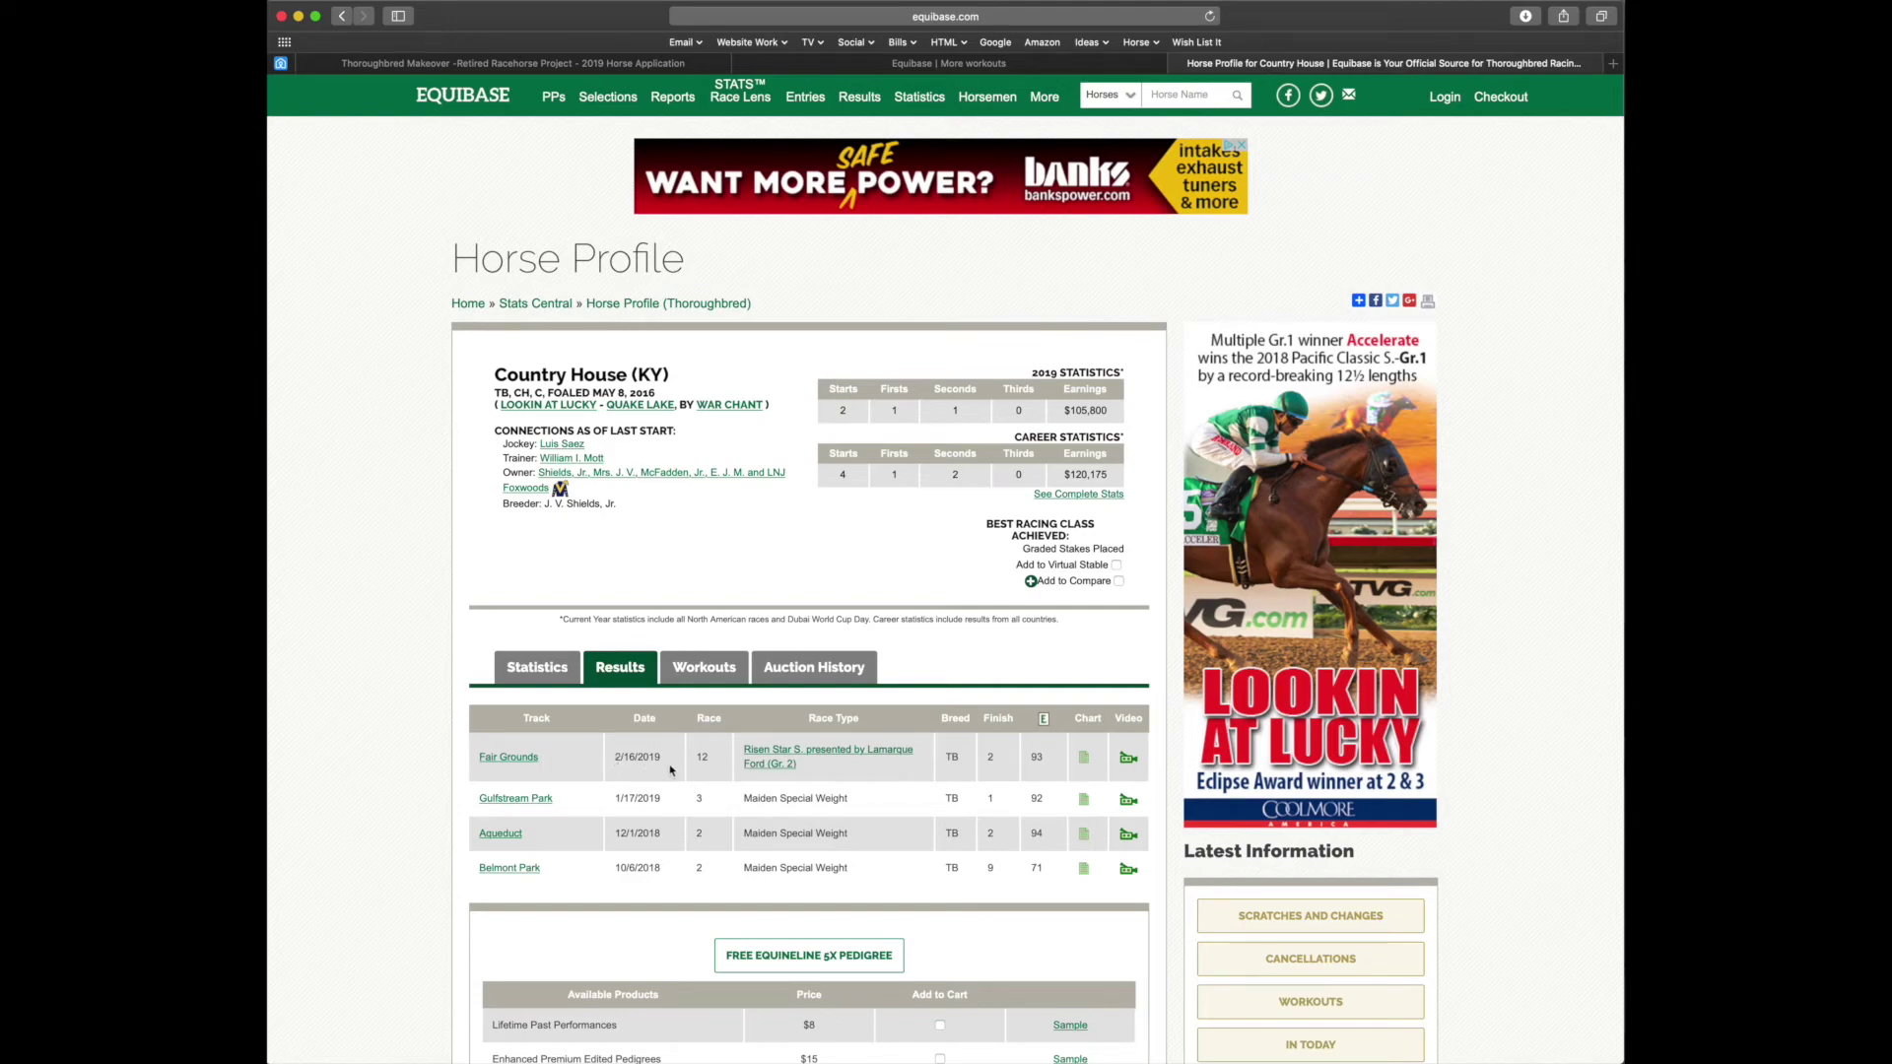
Note Country House's latest race, 2/16/2019 at Fair Grounds, and return to the application
{"action": "left_click", "coordinate": [570, 64]}
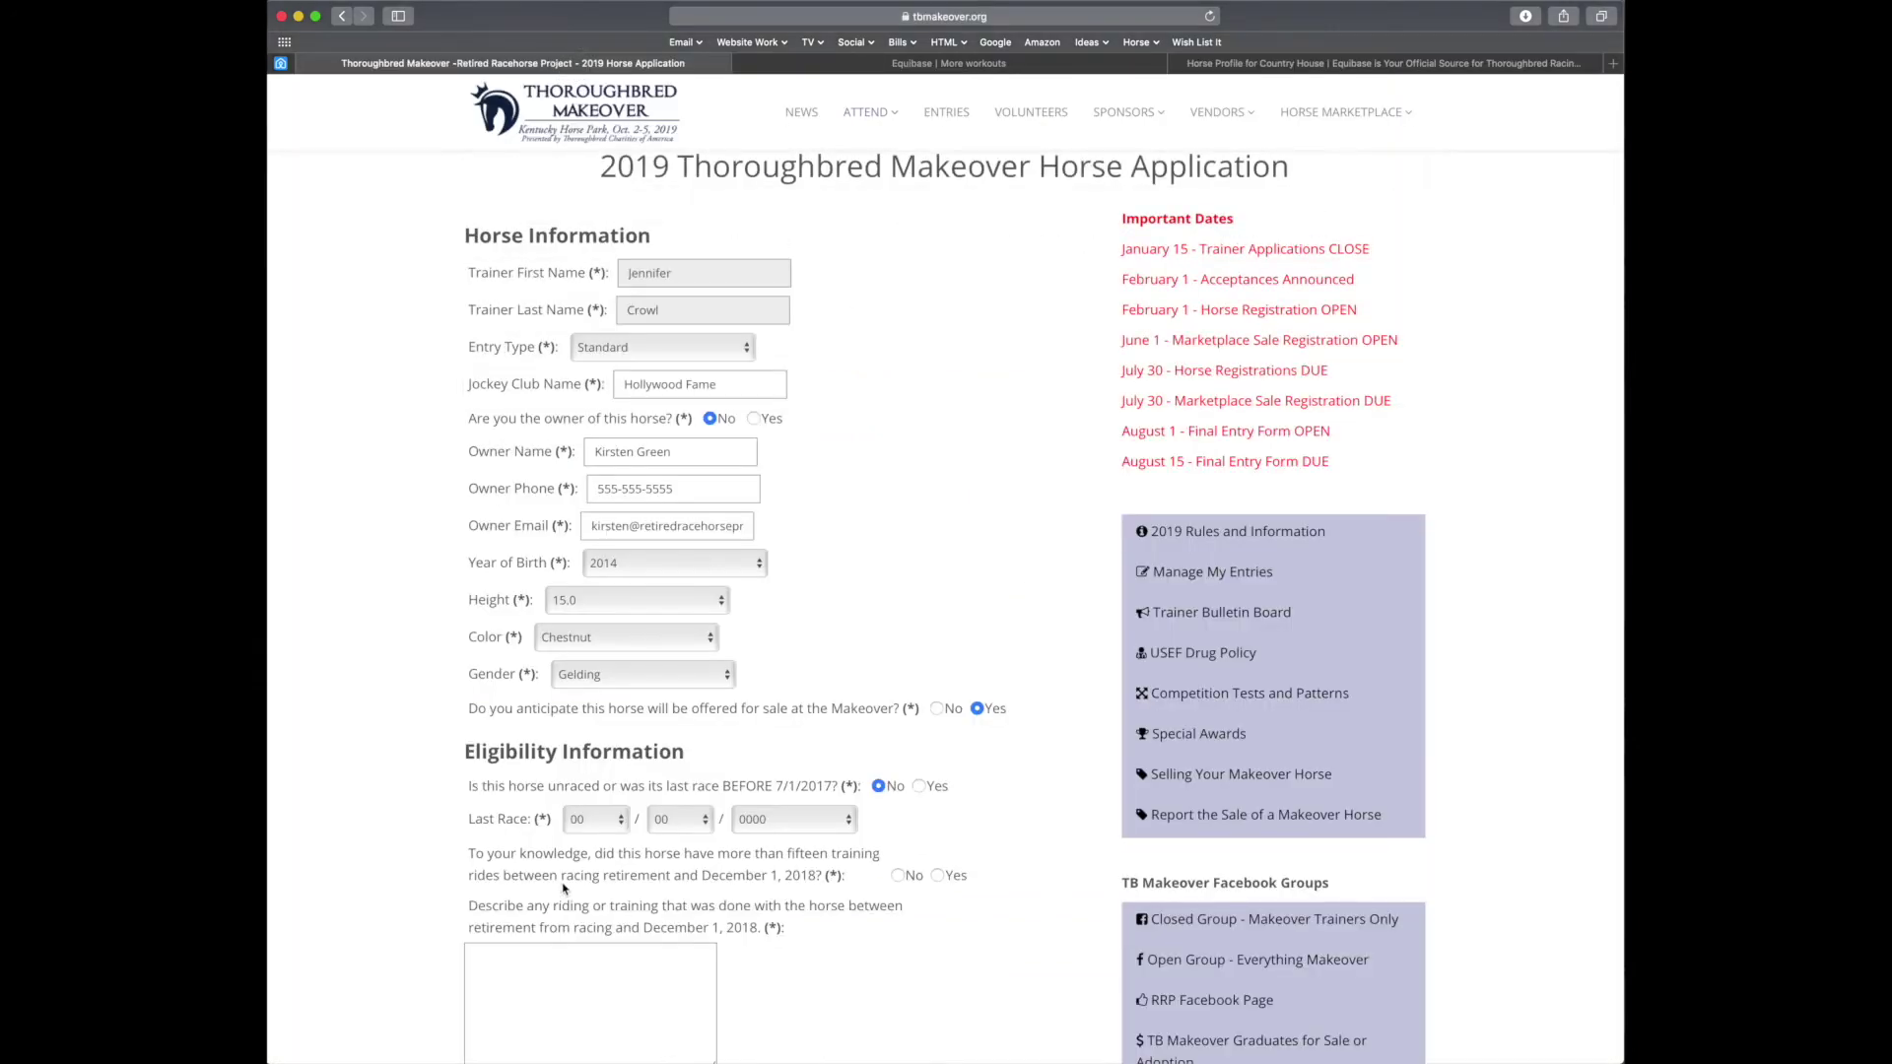
Set the Last Race date to 02/16/2019
{"action": "left_click", "coordinate": [589, 821]}
{"action": "left_click", "coordinate": [578, 851]}
{"action": "left_click", "coordinate": [678, 820]}
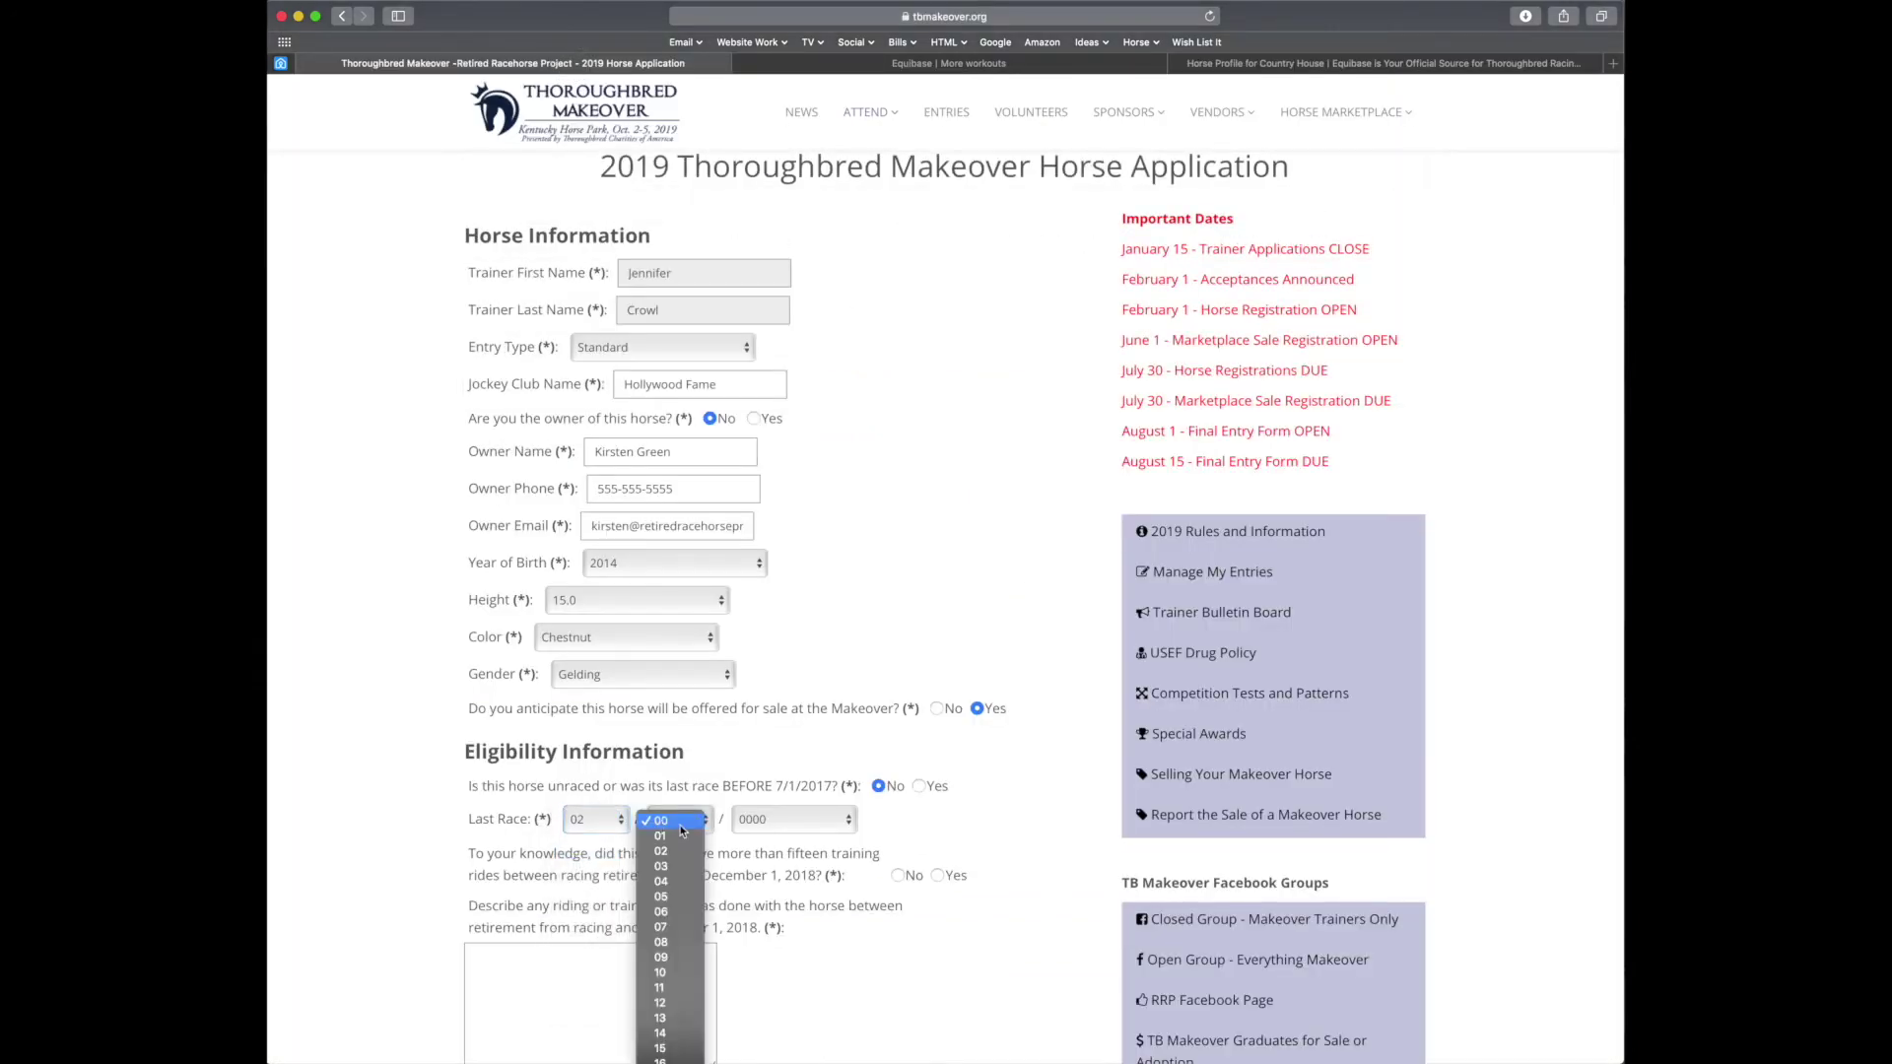
{"action": "left_click", "coordinate": [662, 1060]}
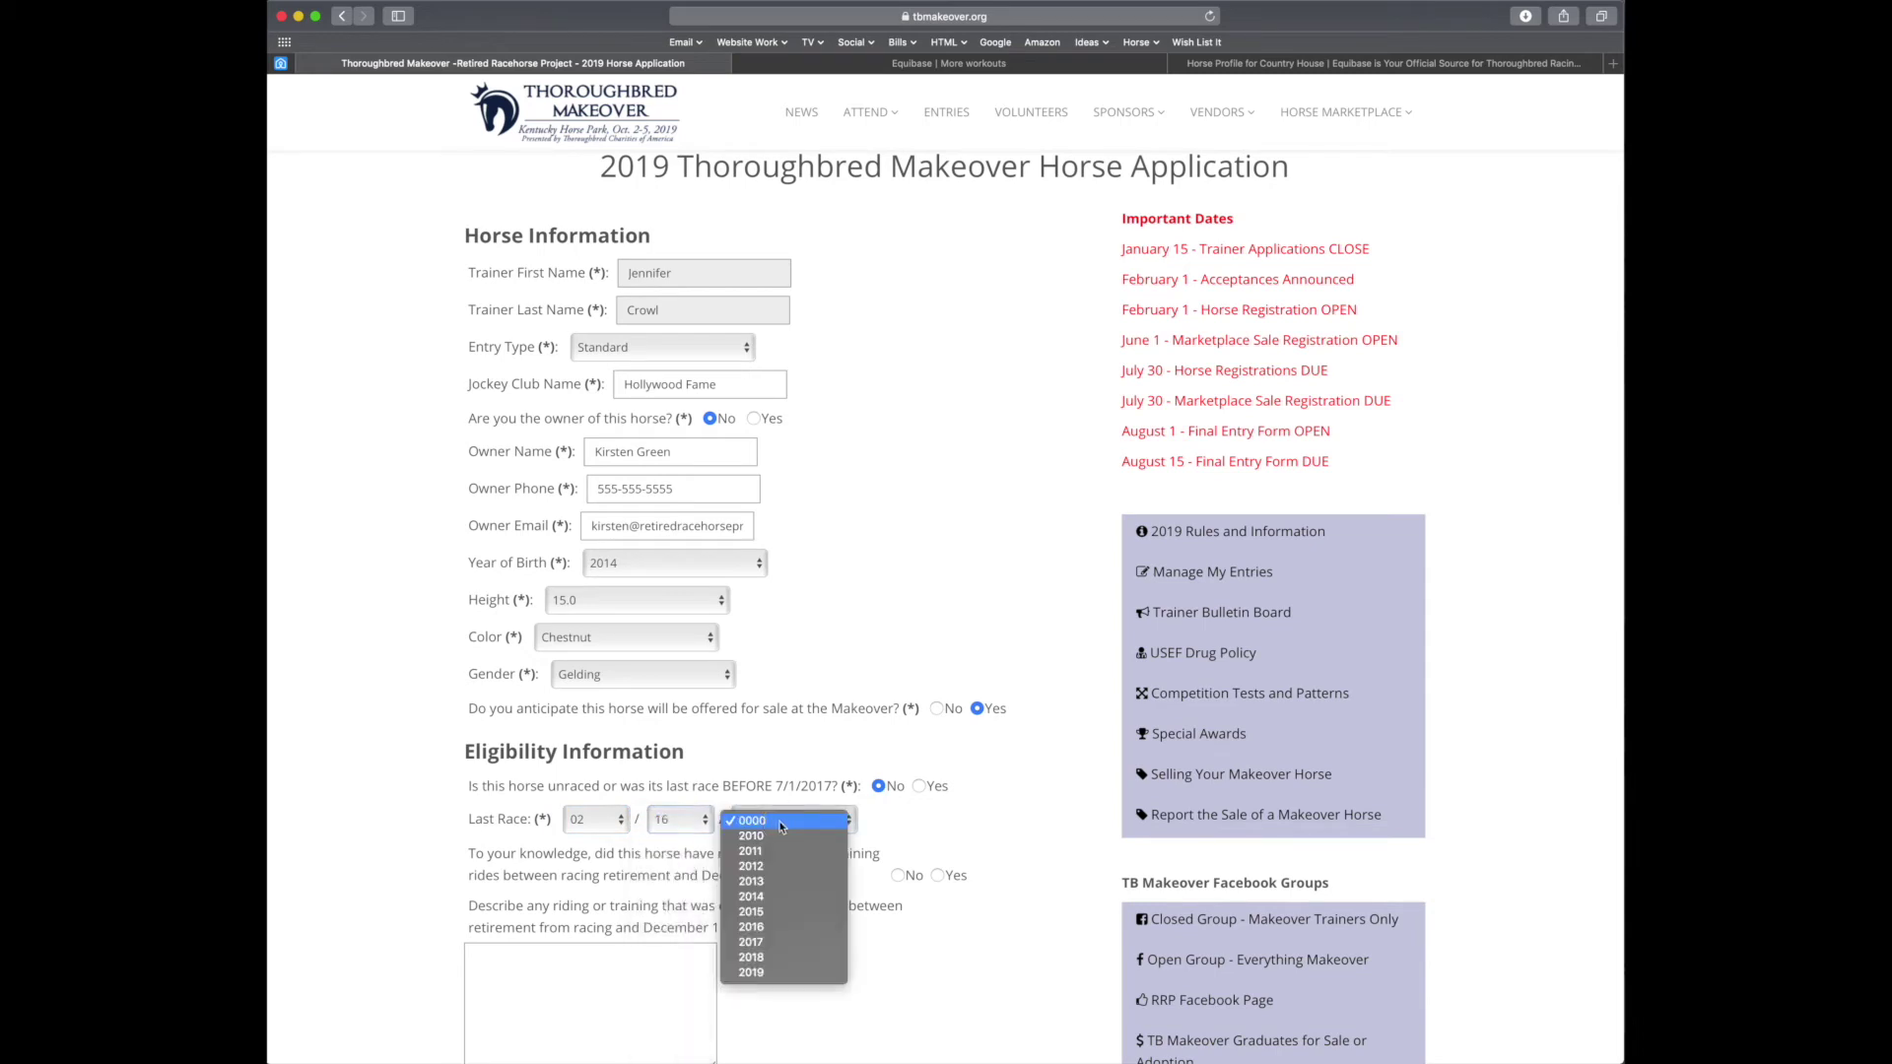
{"action": "left_click", "coordinate": [784, 822]}
{"action": "left_click", "coordinate": [773, 974]}
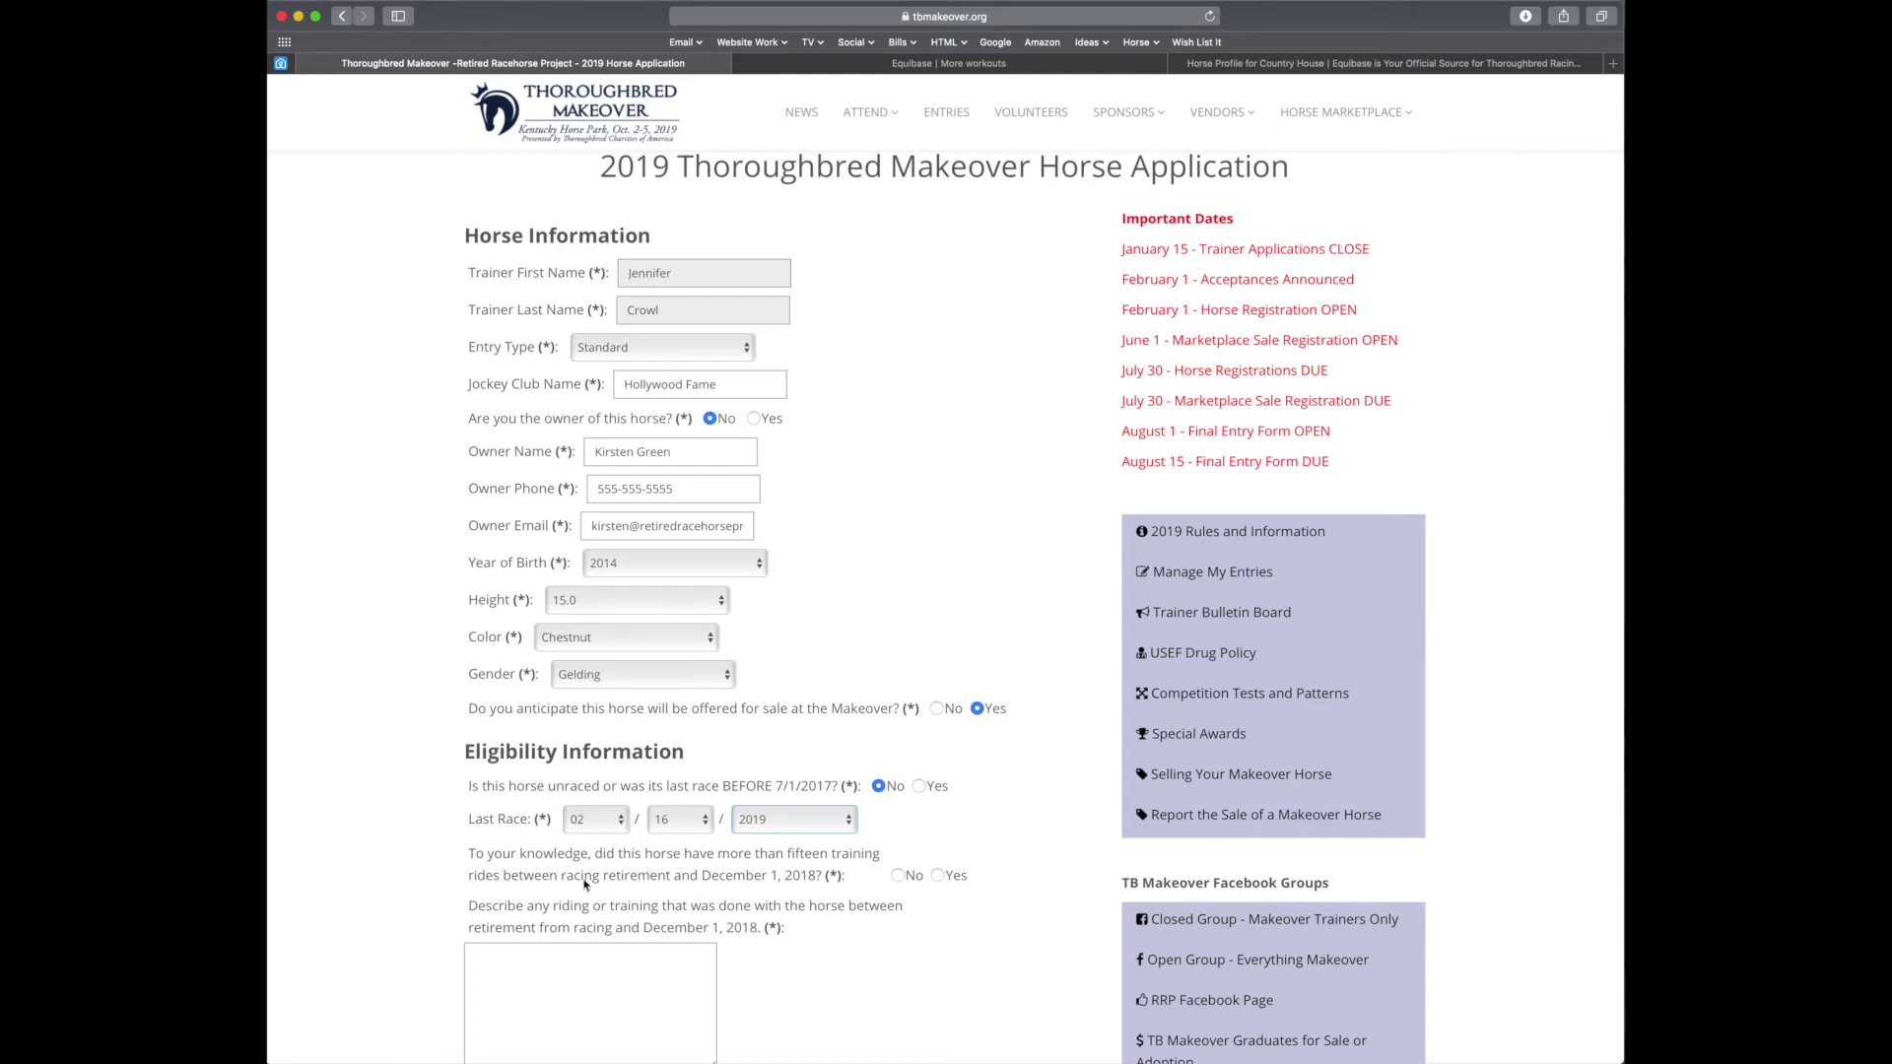
Answer No to over fifteen training rides and enter 'N/A' as the training description
{"action": "left_click", "coordinate": [898, 877]}
{"action": "scroll", "coordinate": [895, 1000], "scroll_direction": "down", "scroll_amount": 3}
{"action": "left_click", "coordinate": [595, 834]}
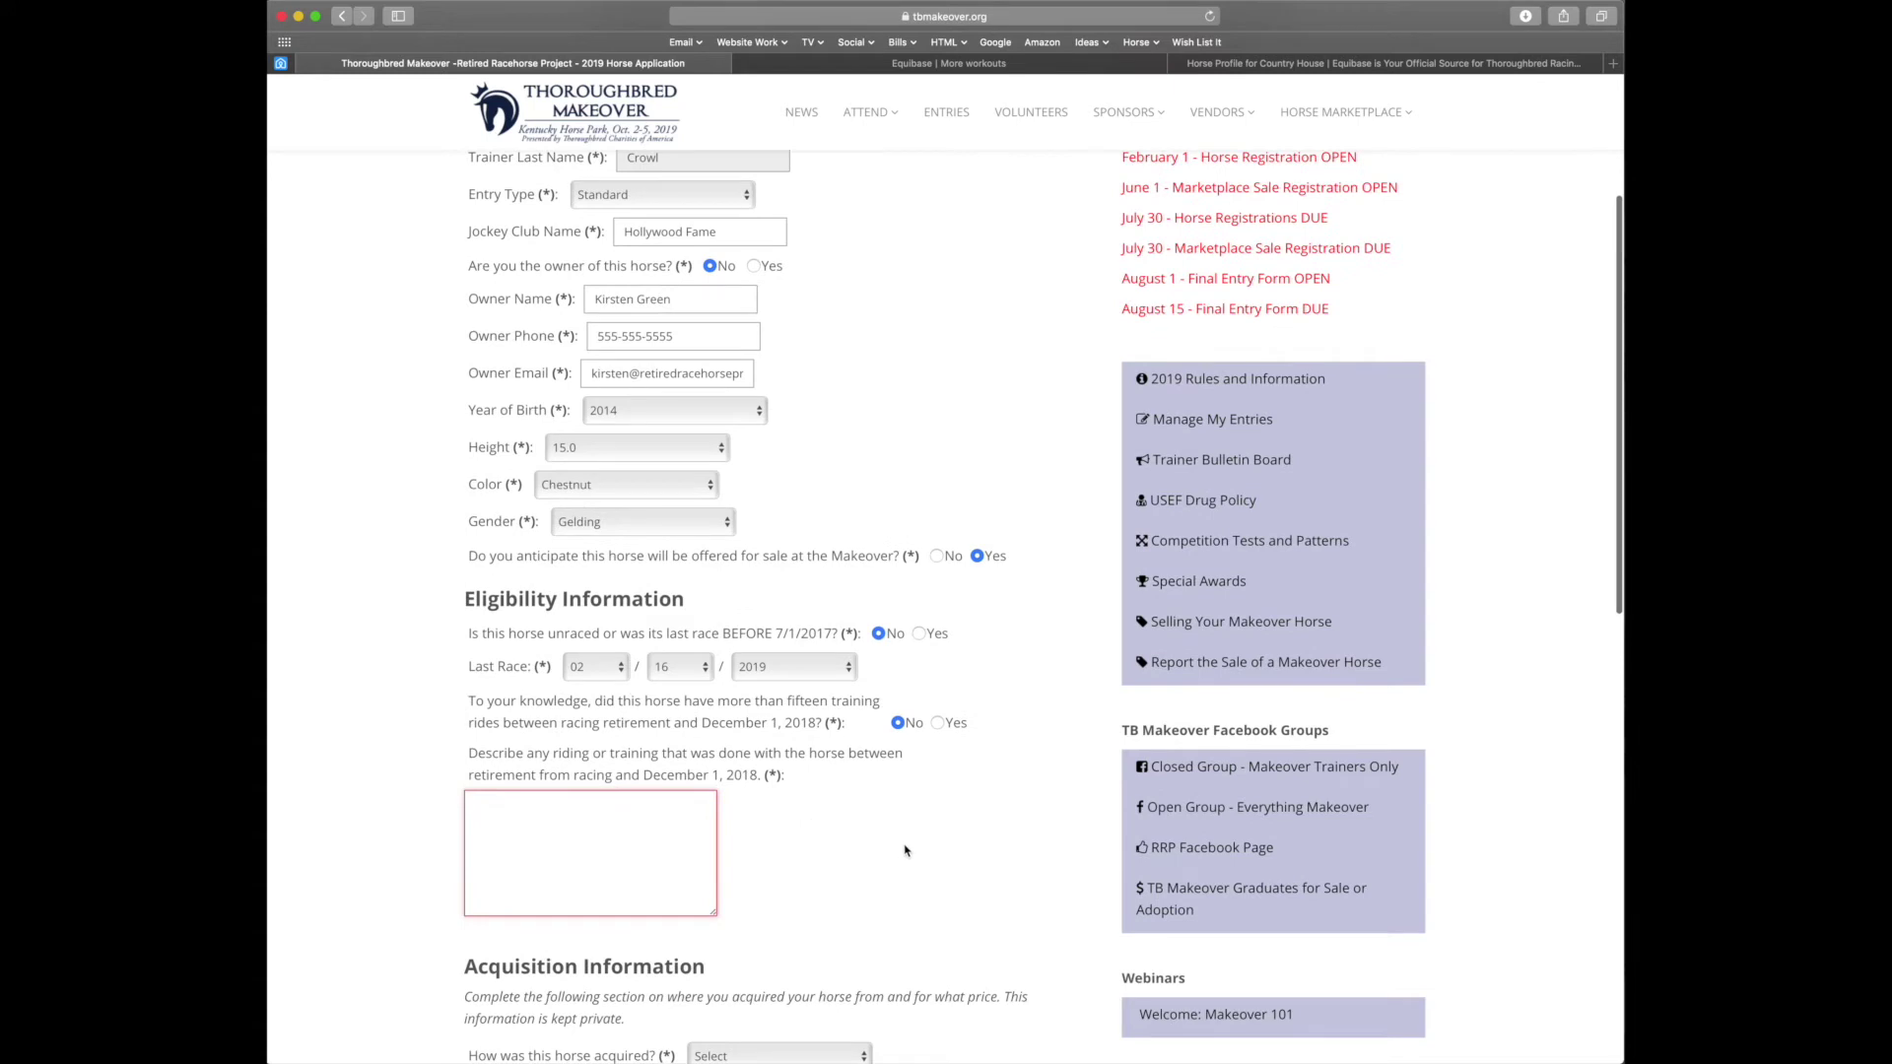
{"action": "type", "text": "N/A"}
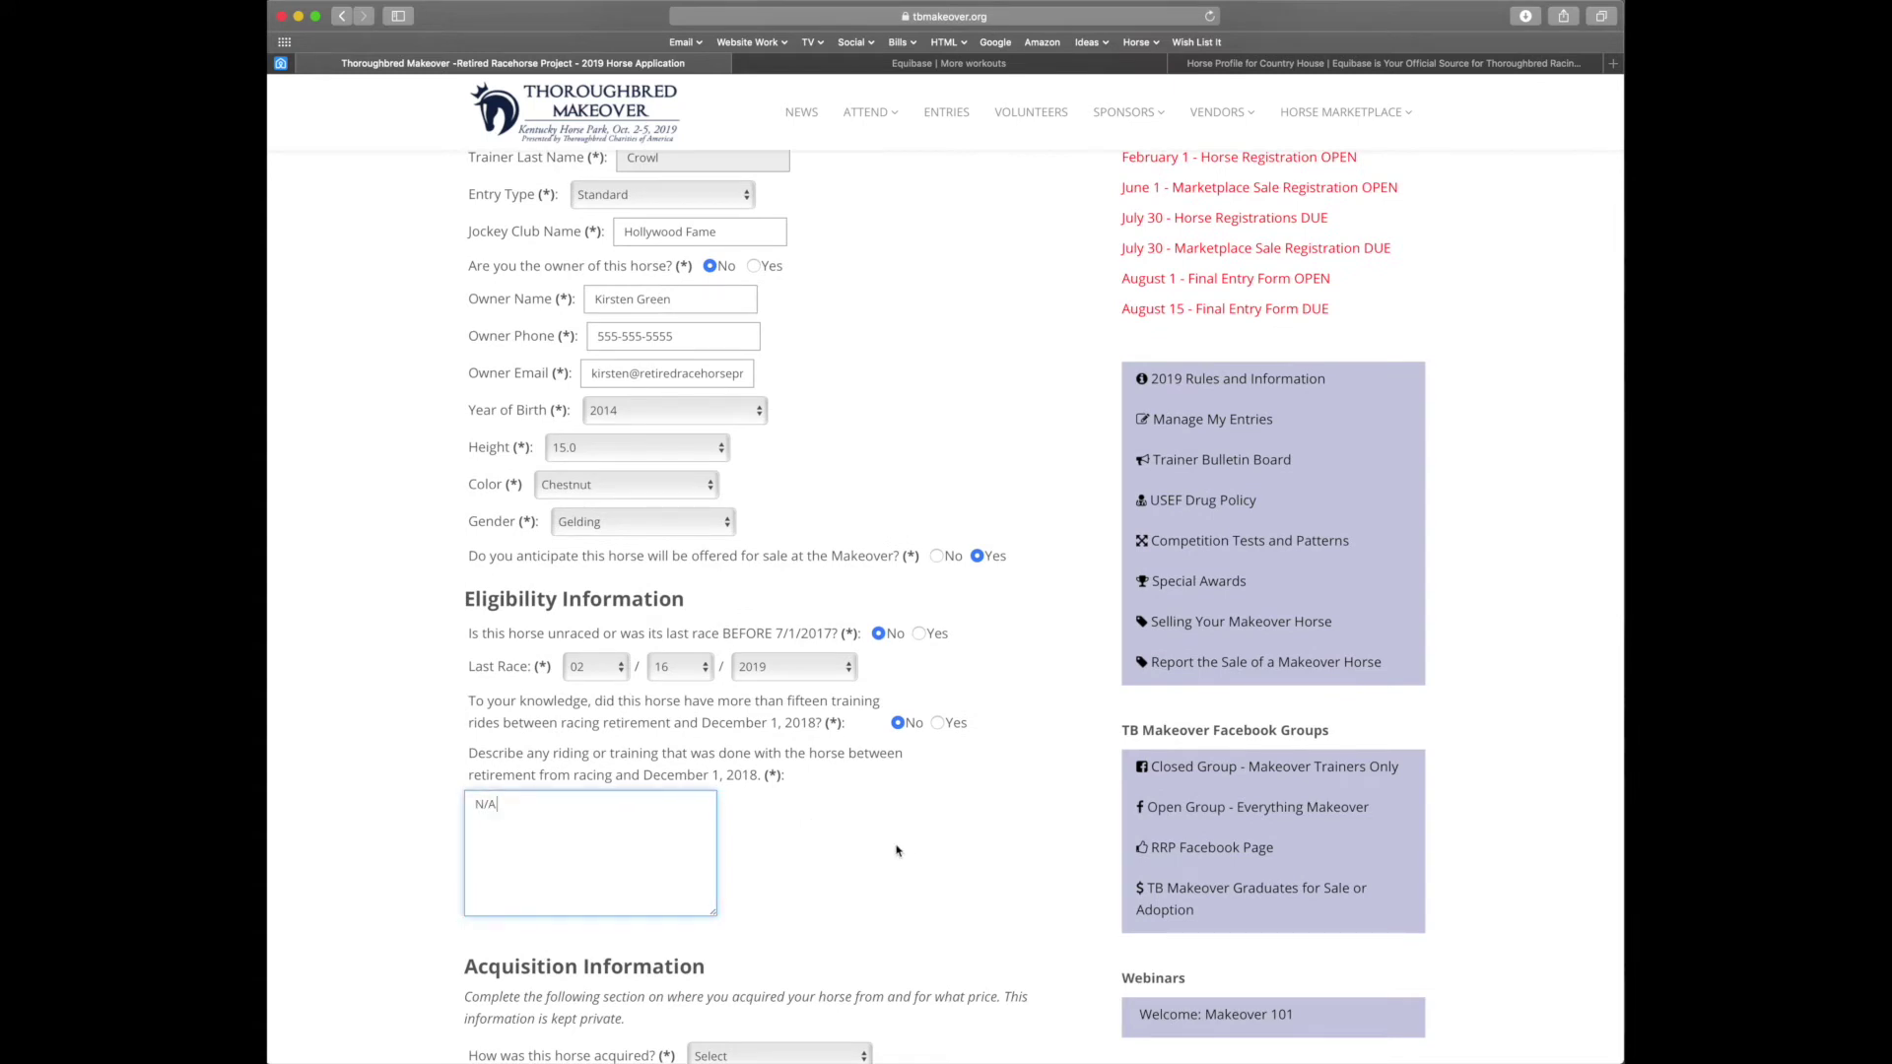
{"action": "scroll", "coordinate": [897, 849], "scroll_direction": "down", "scroll_amount": 5}
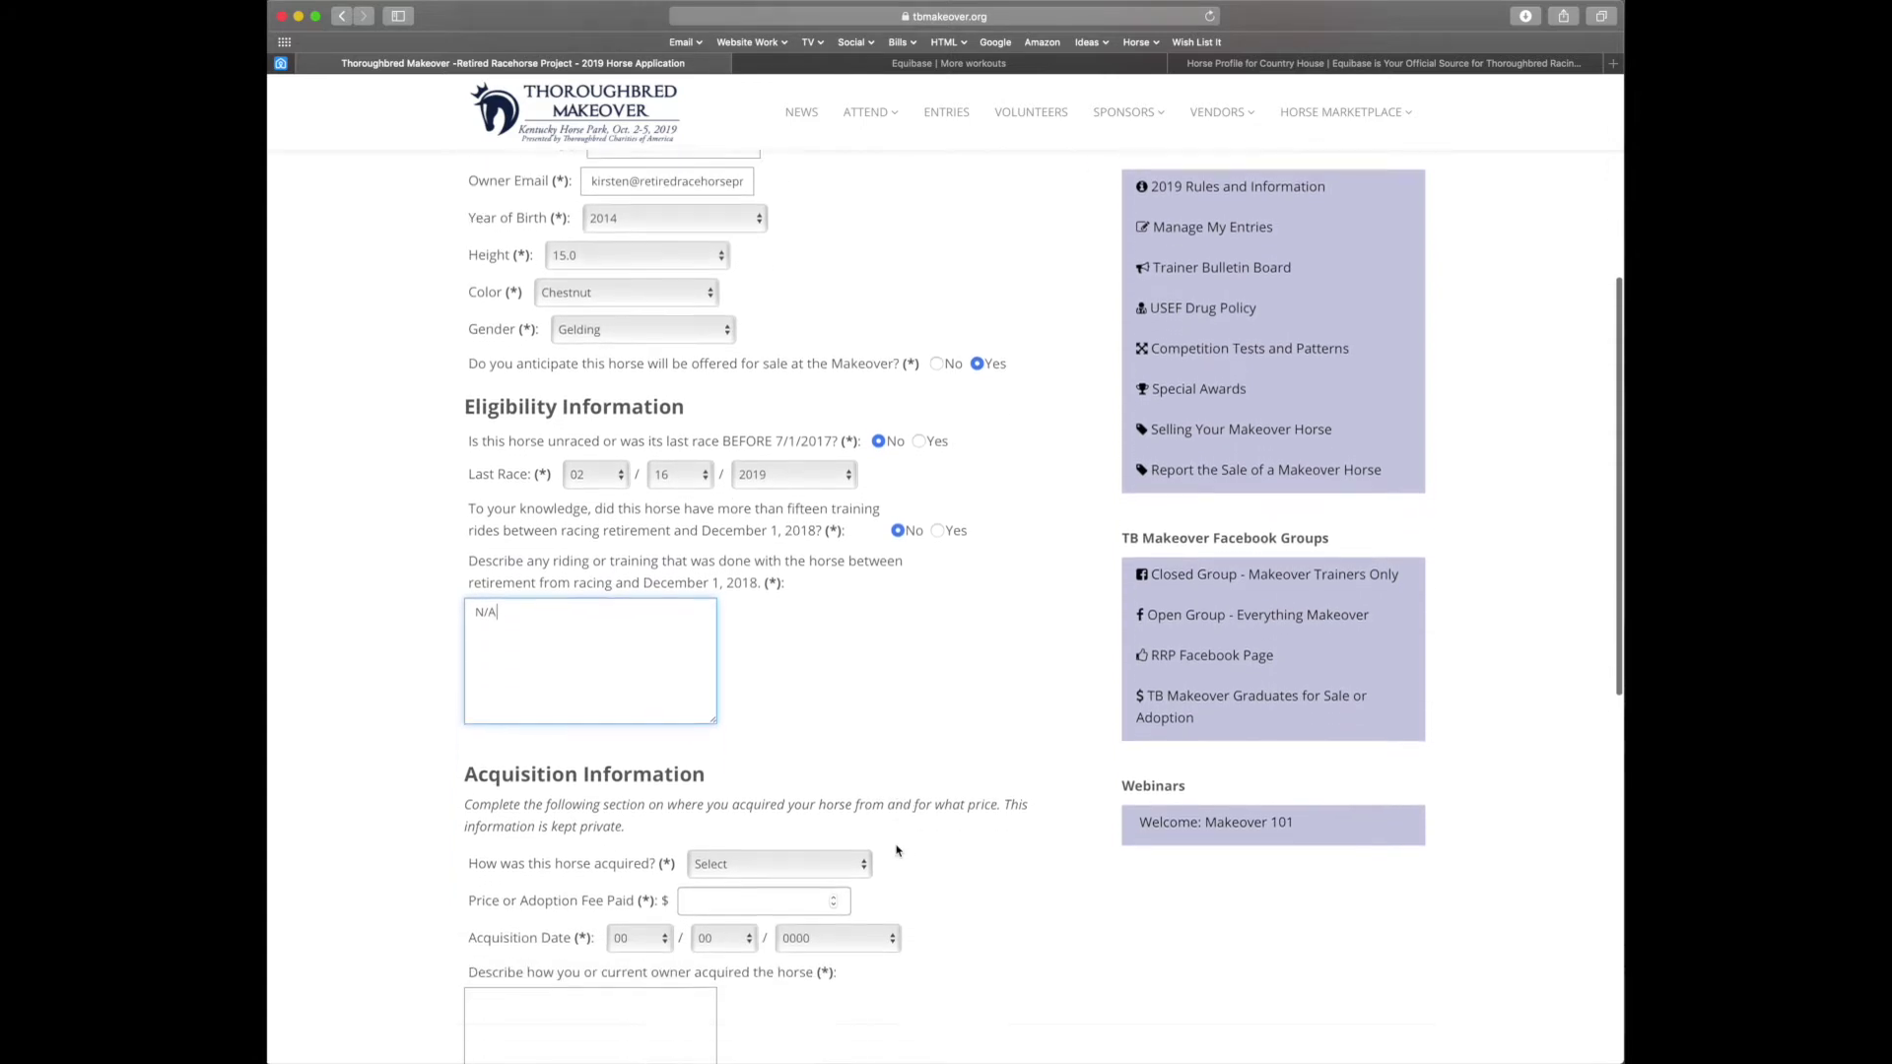
Record the horse as acquired from a Reseller, choosing OTHER as the reseller
{"action": "scroll", "coordinate": [896, 850], "scroll_direction": "down", "scroll_amount": 1}
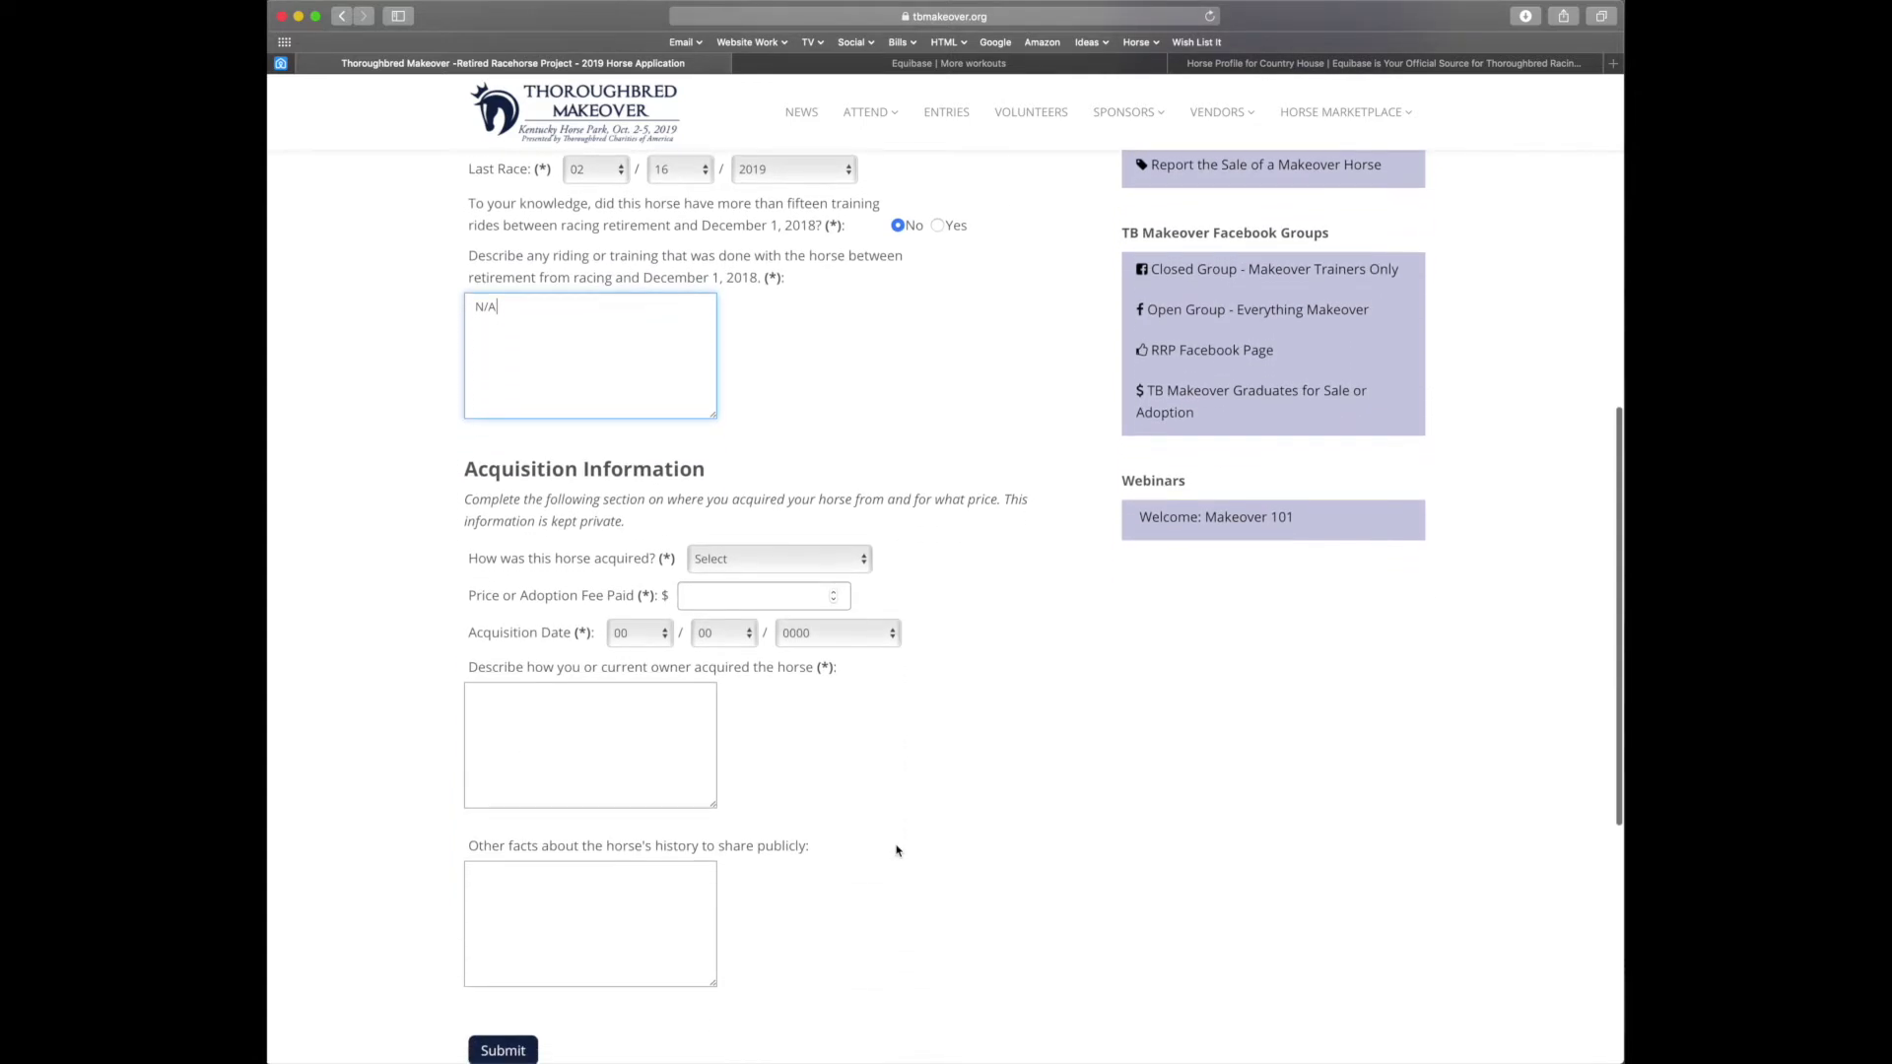
{"action": "left_click", "coordinate": [710, 560]}
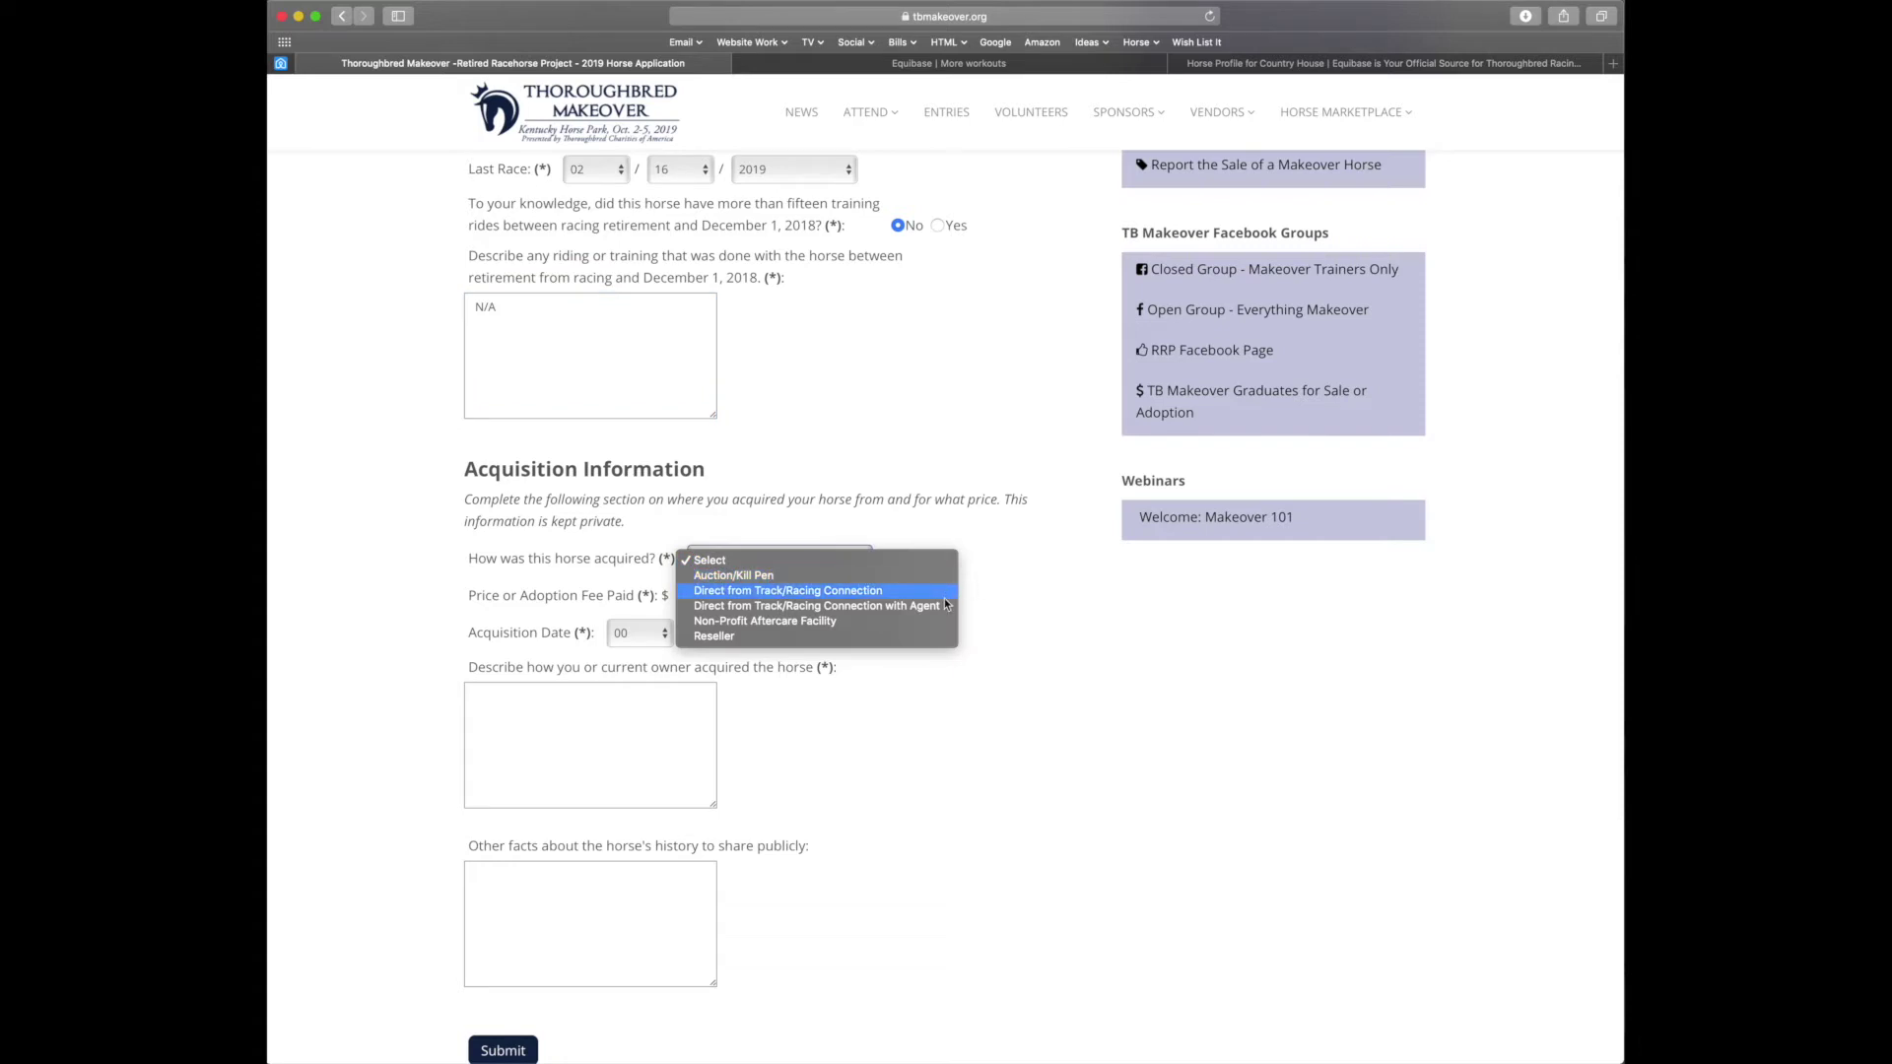
{"action": "left_click", "coordinate": [894, 637]}
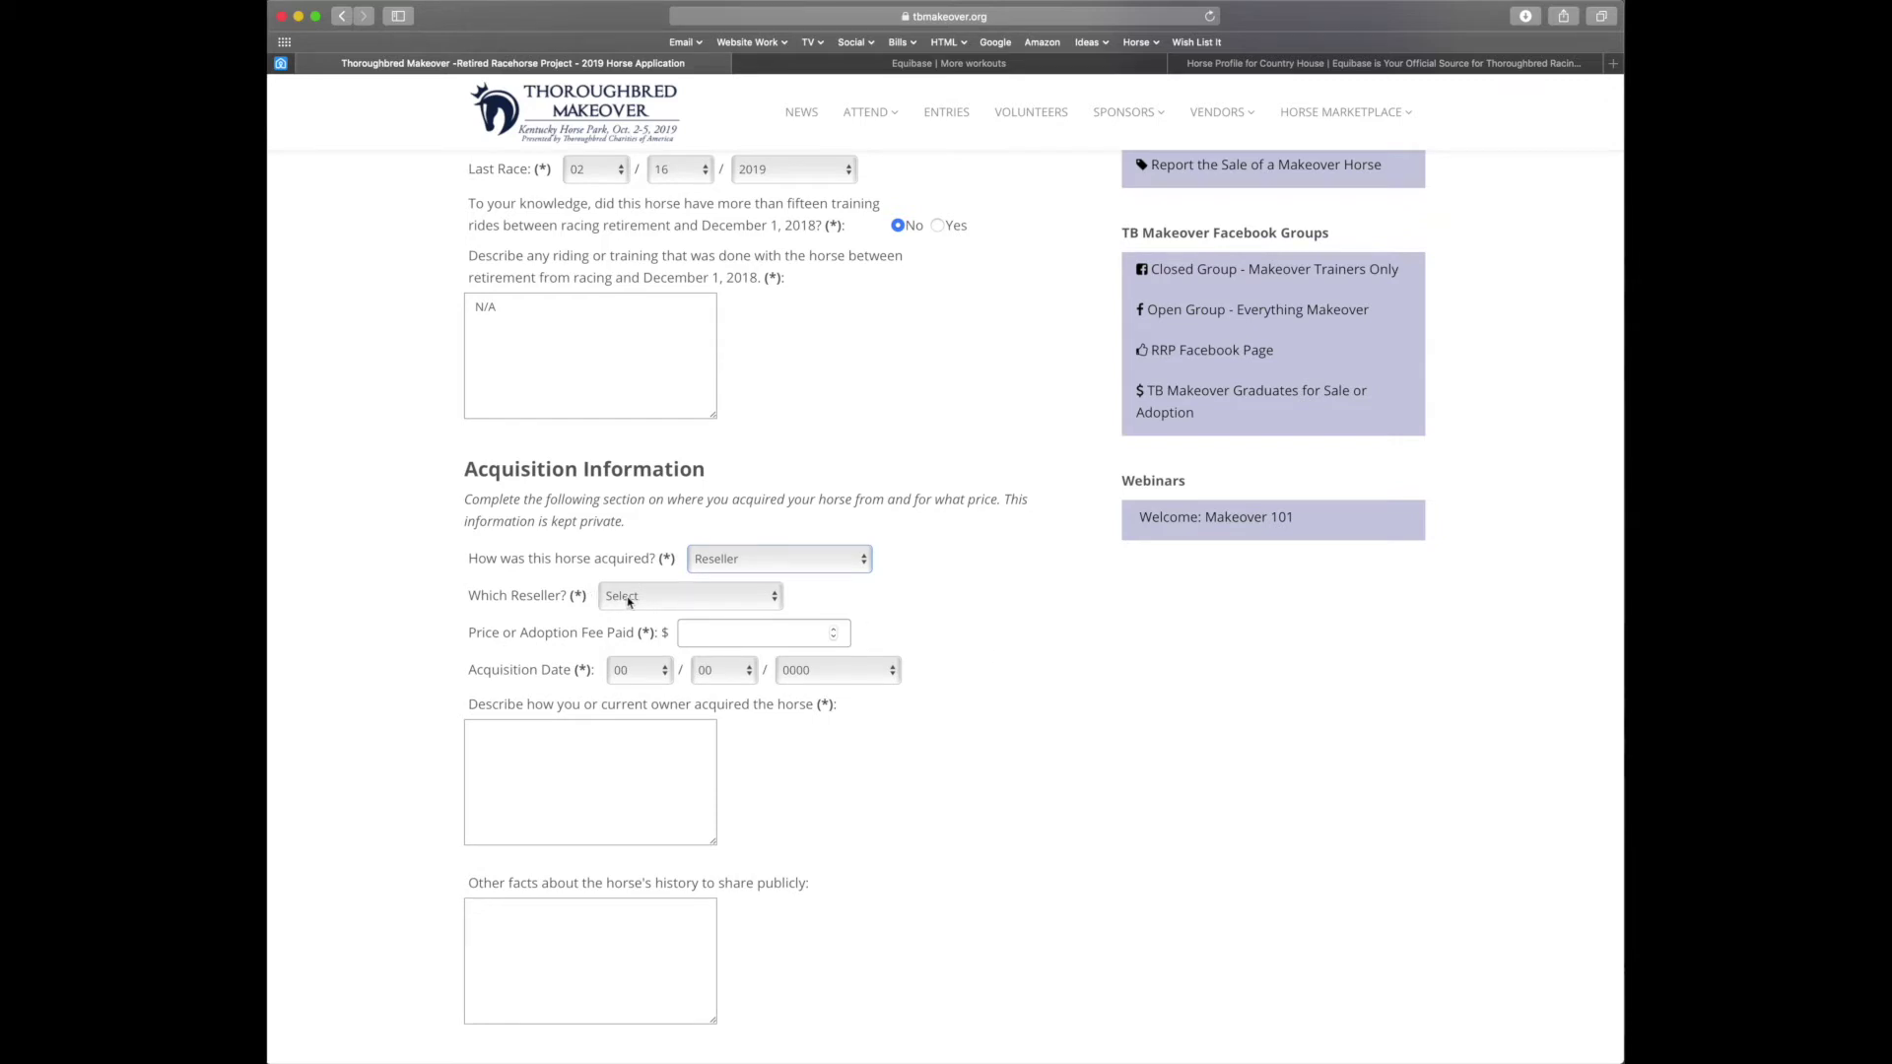
{"action": "left_click", "coordinate": [631, 597]}
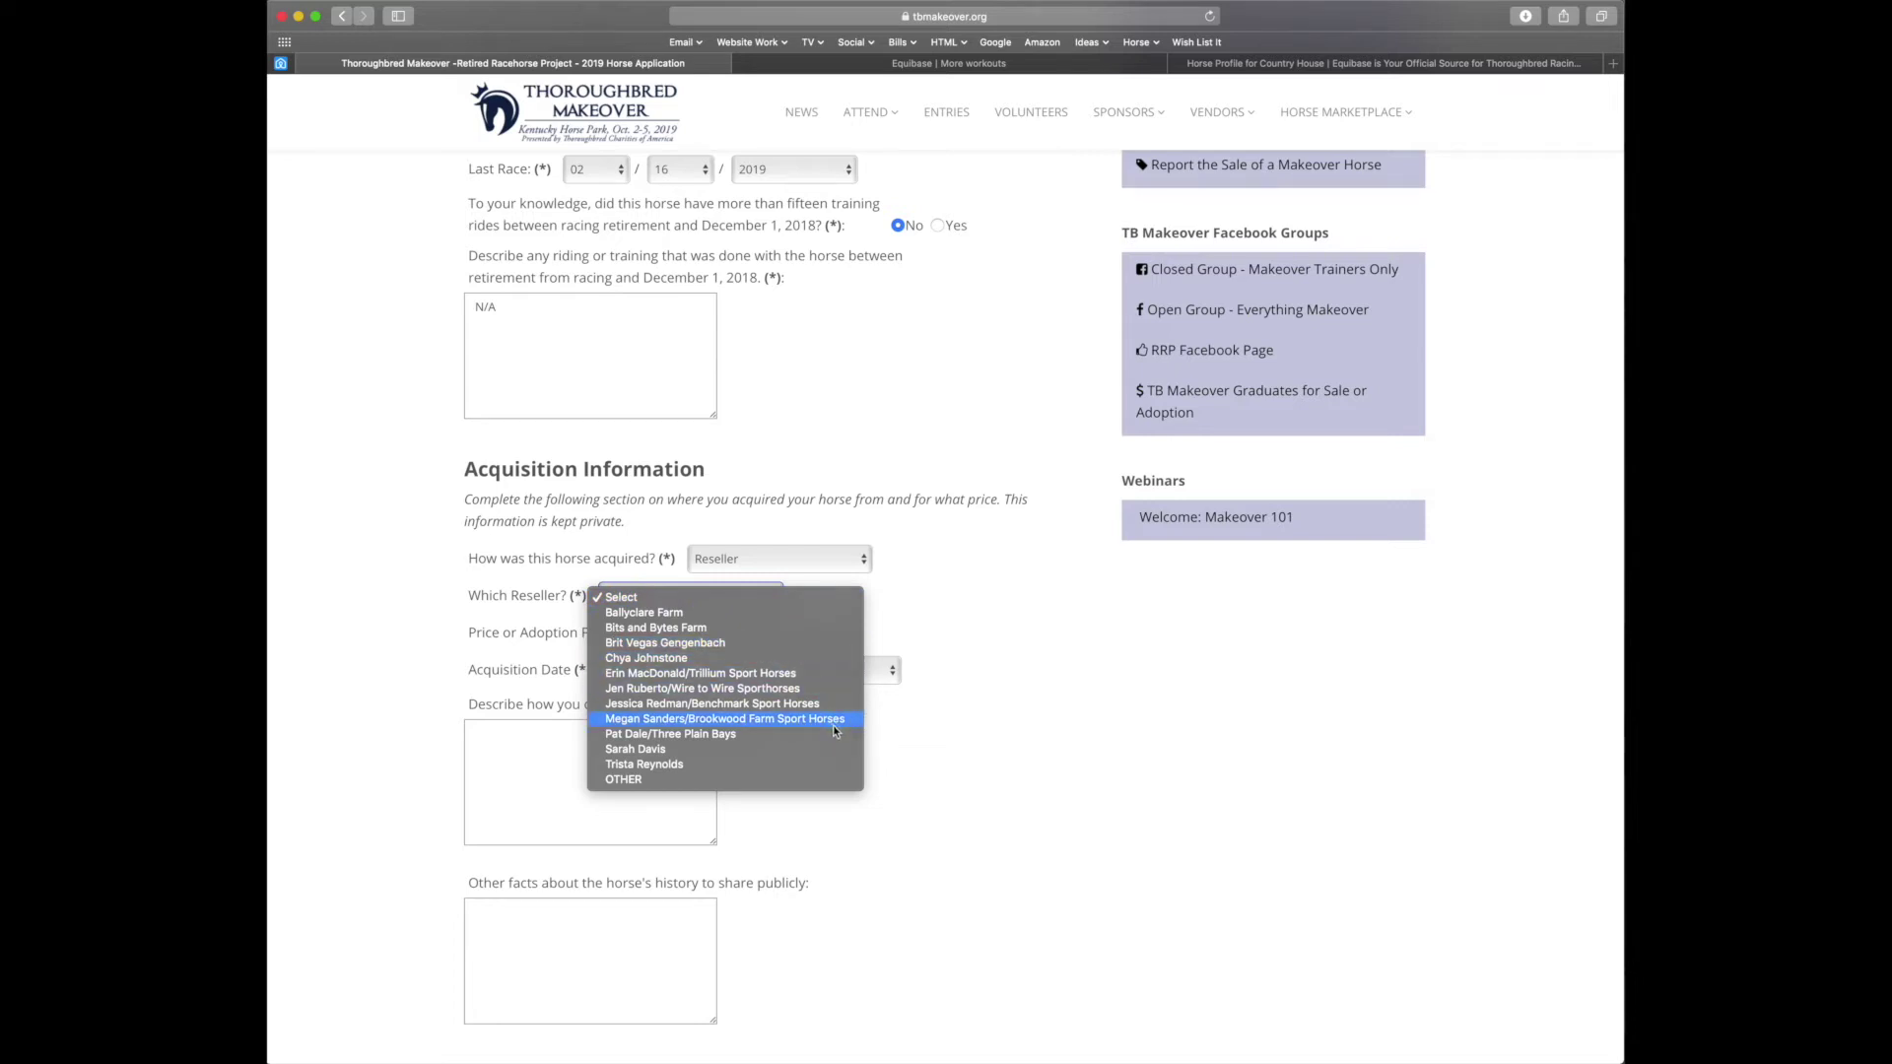
{"action": "left_click", "coordinate": [809, 782]}
Enter the reseller's name and a price of 500
{"action": "left_click", "coordinate": [760, 630]}
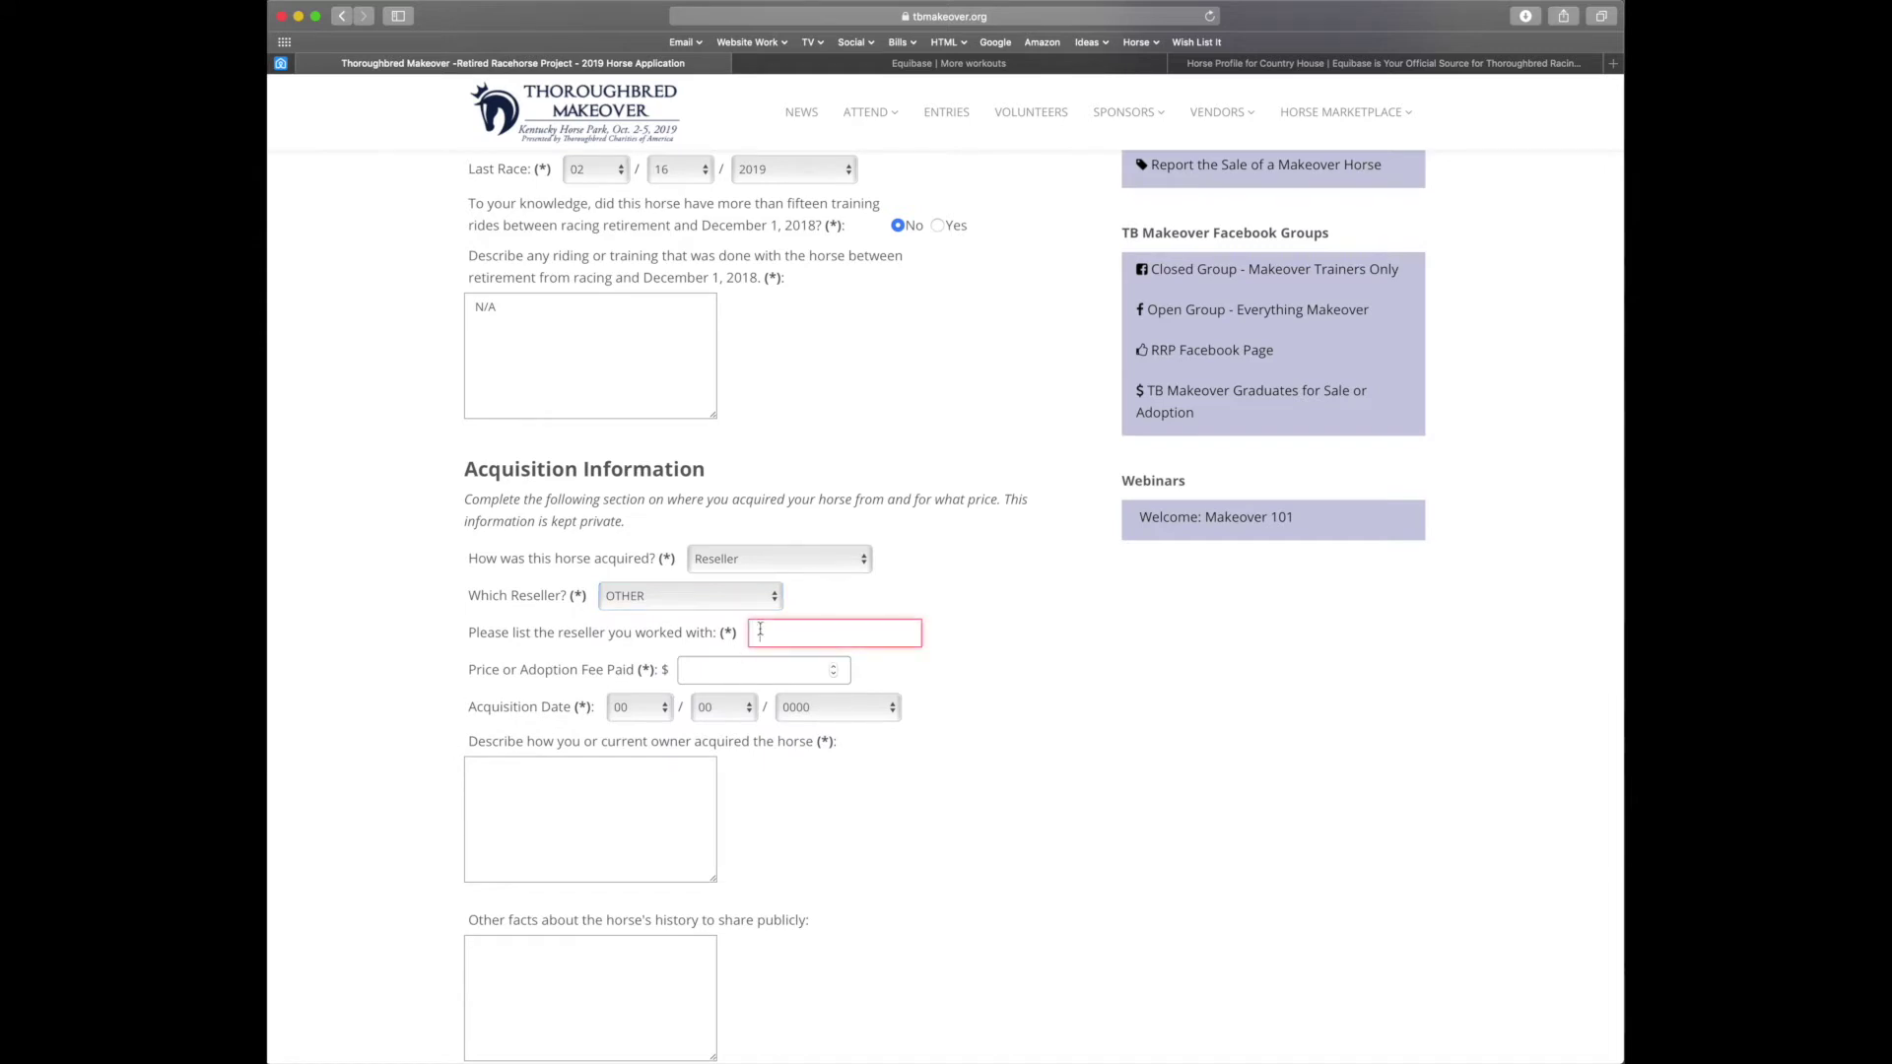
{"action": "key", "text": "Tab"}
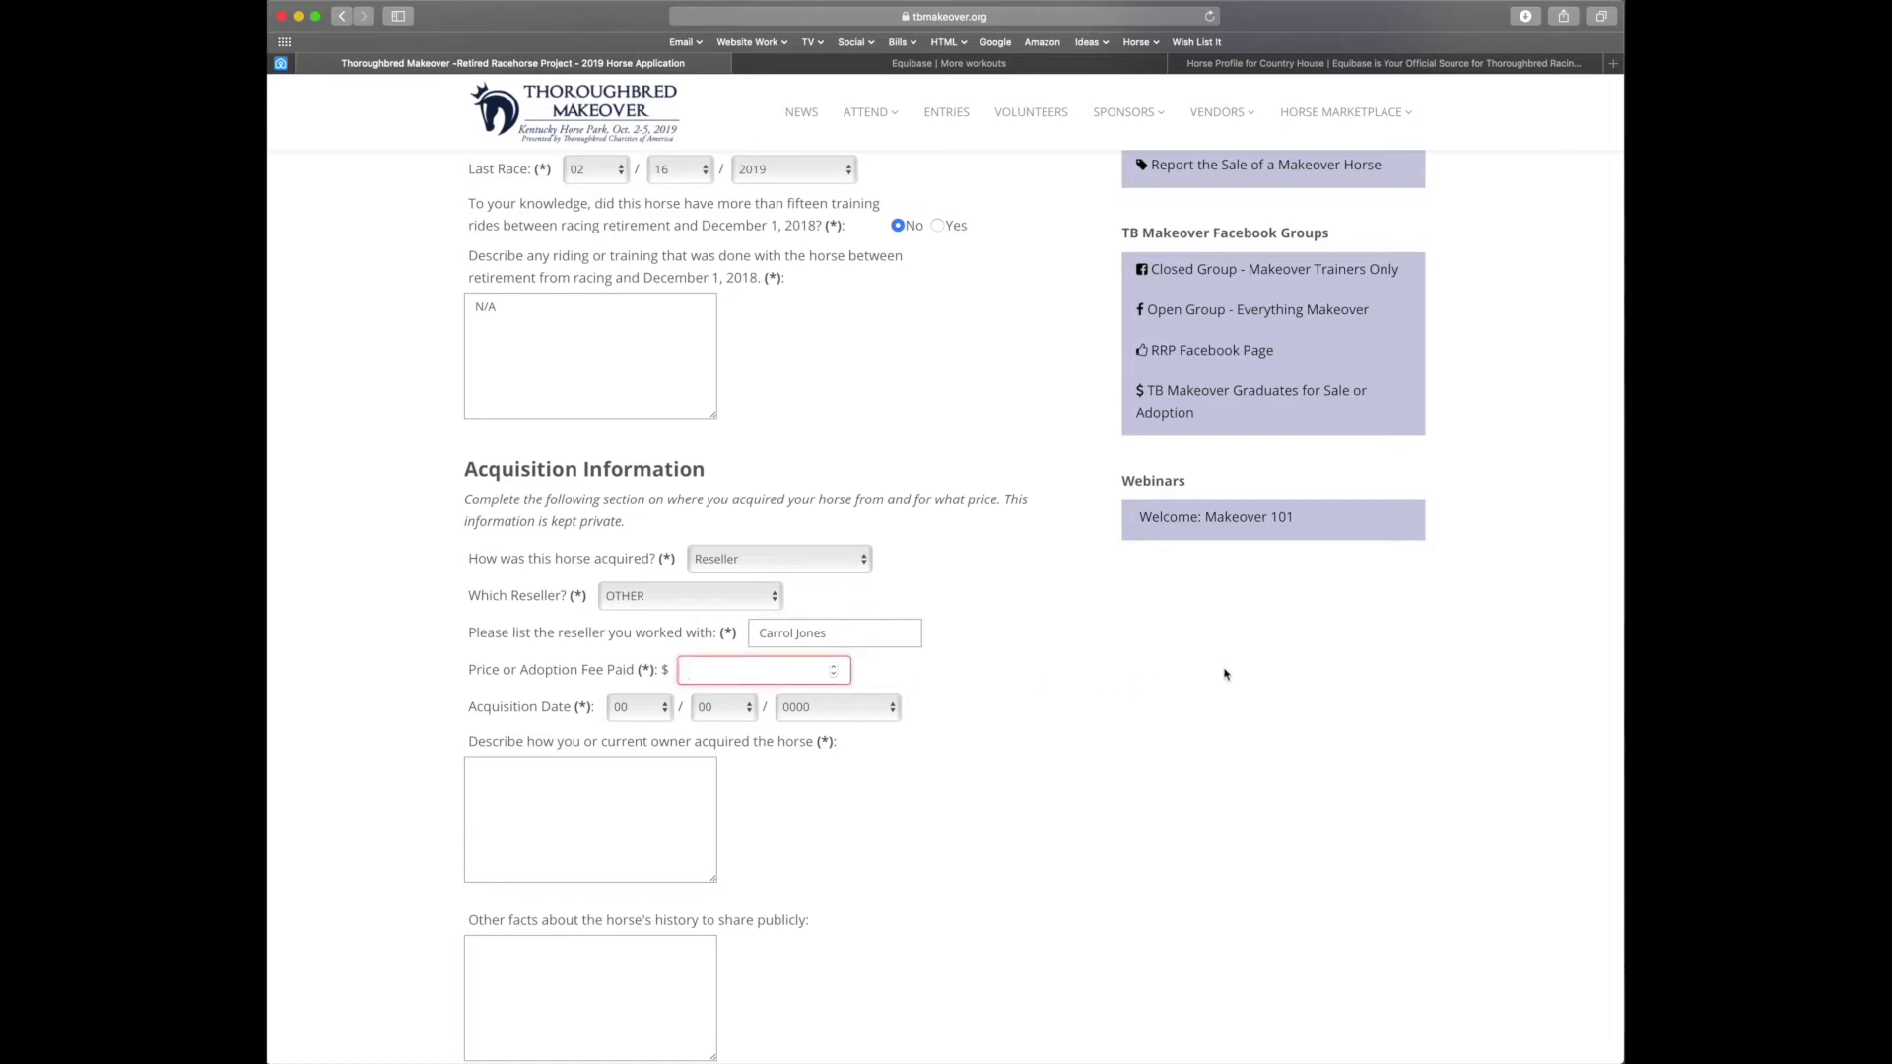
{"action": "type", "text": "500"}
{"action": "left_click", "coordinate": [1055, 784]}
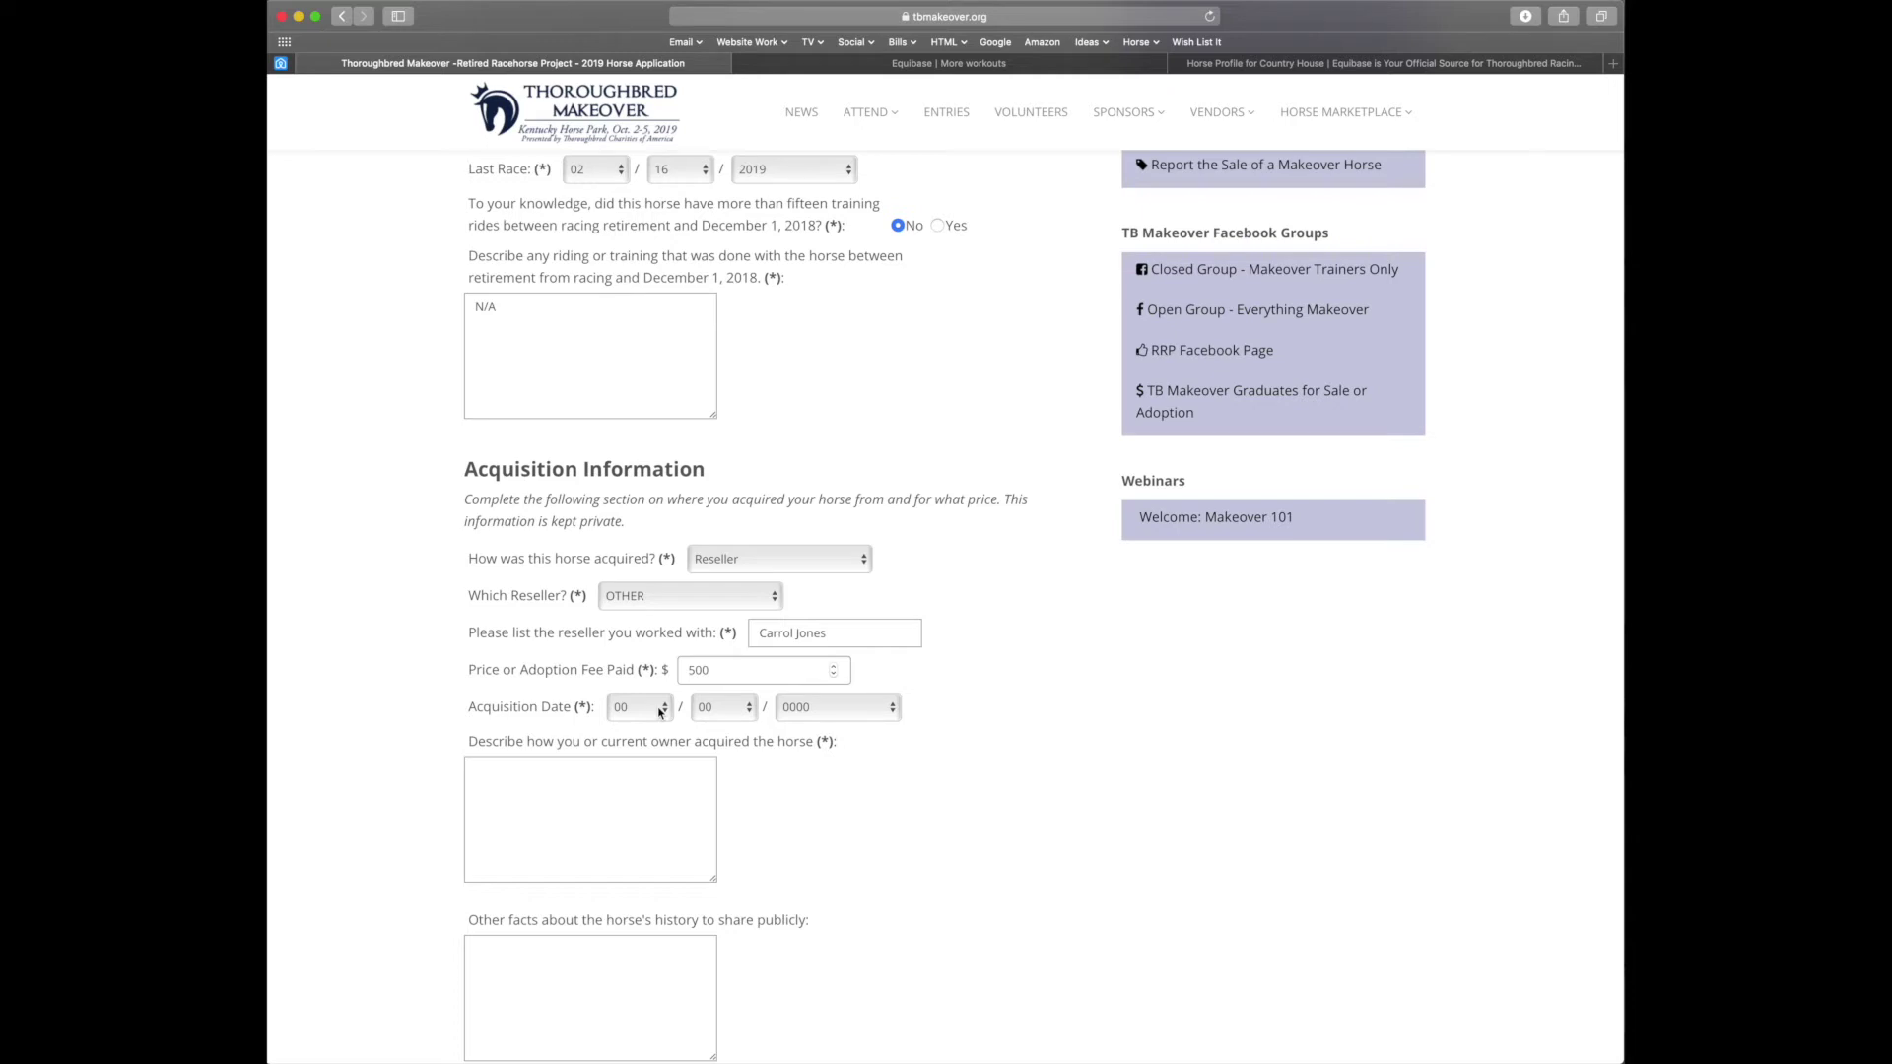
Set the Acquisition Date to 03/04/2019
{"action": "left_click", "coordinate": [659, 711]}
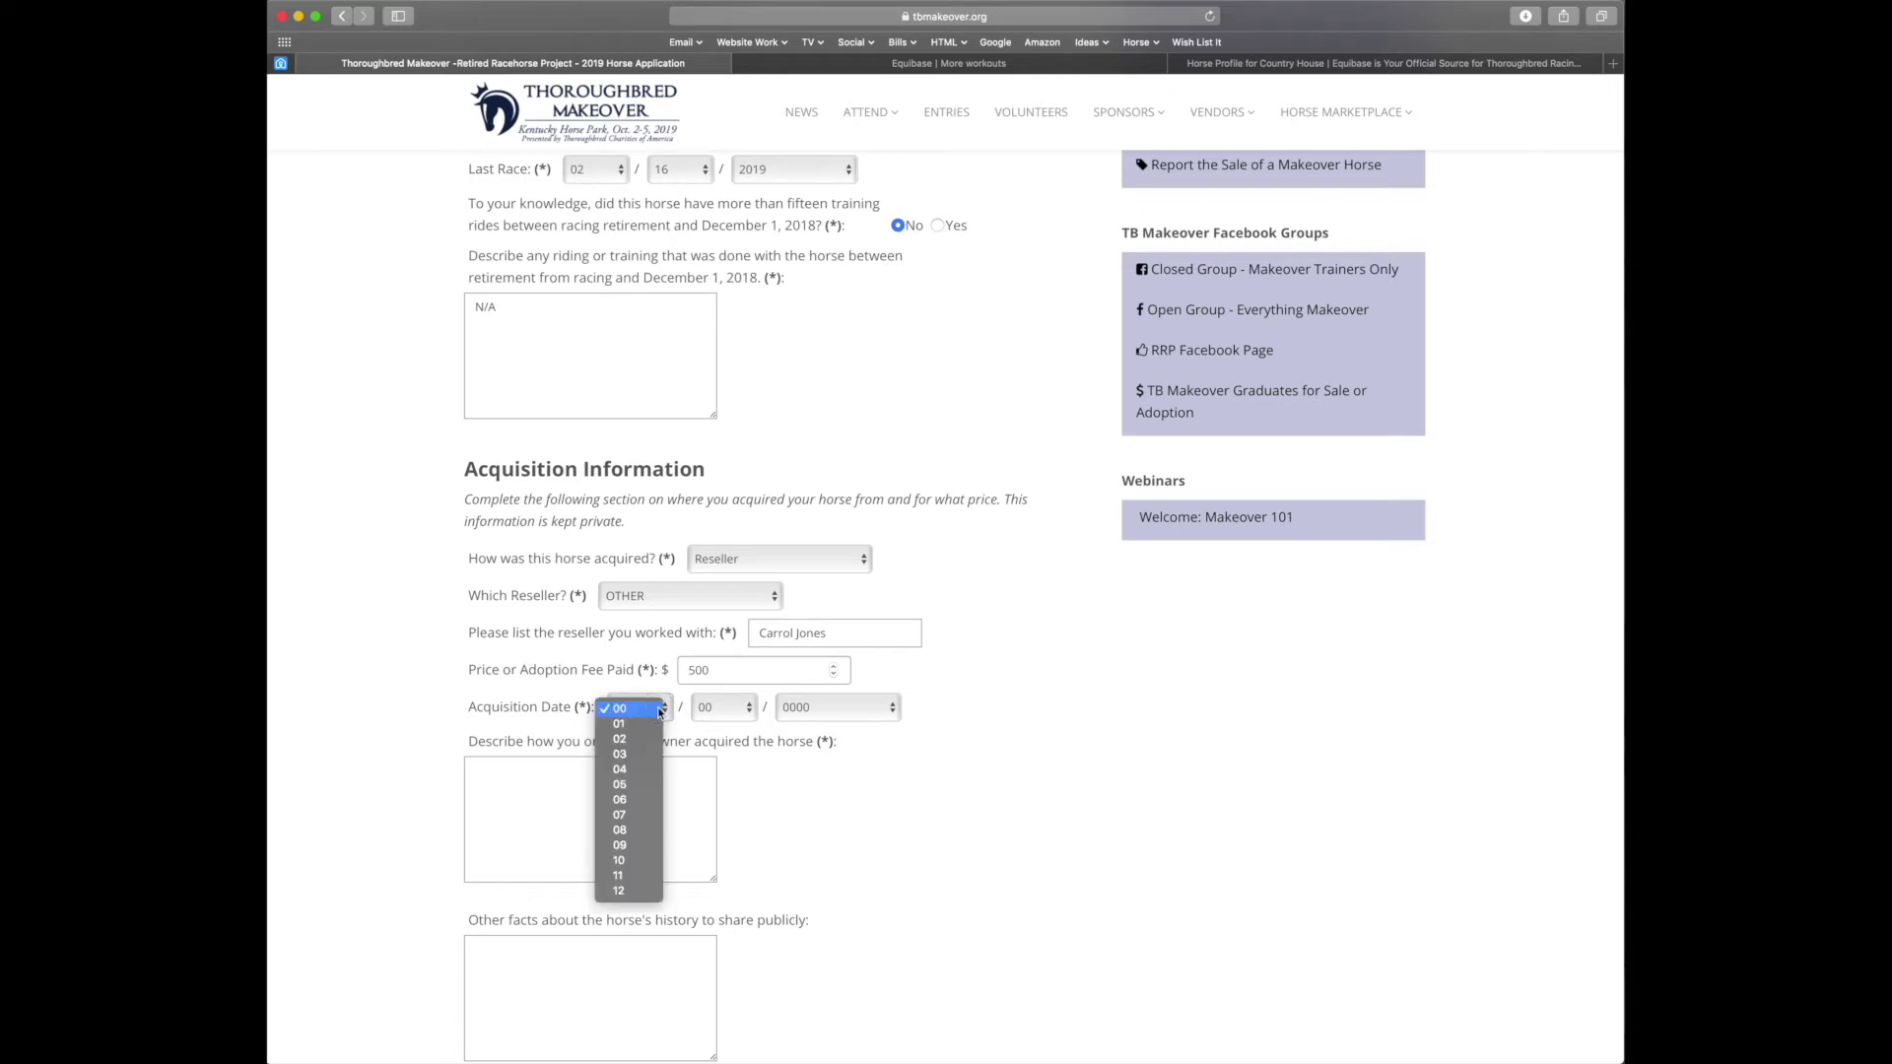
{"action": "left_click", "coordinate": [646, 761]}
{"action": "left_click", "coordinate": [731, 711]}
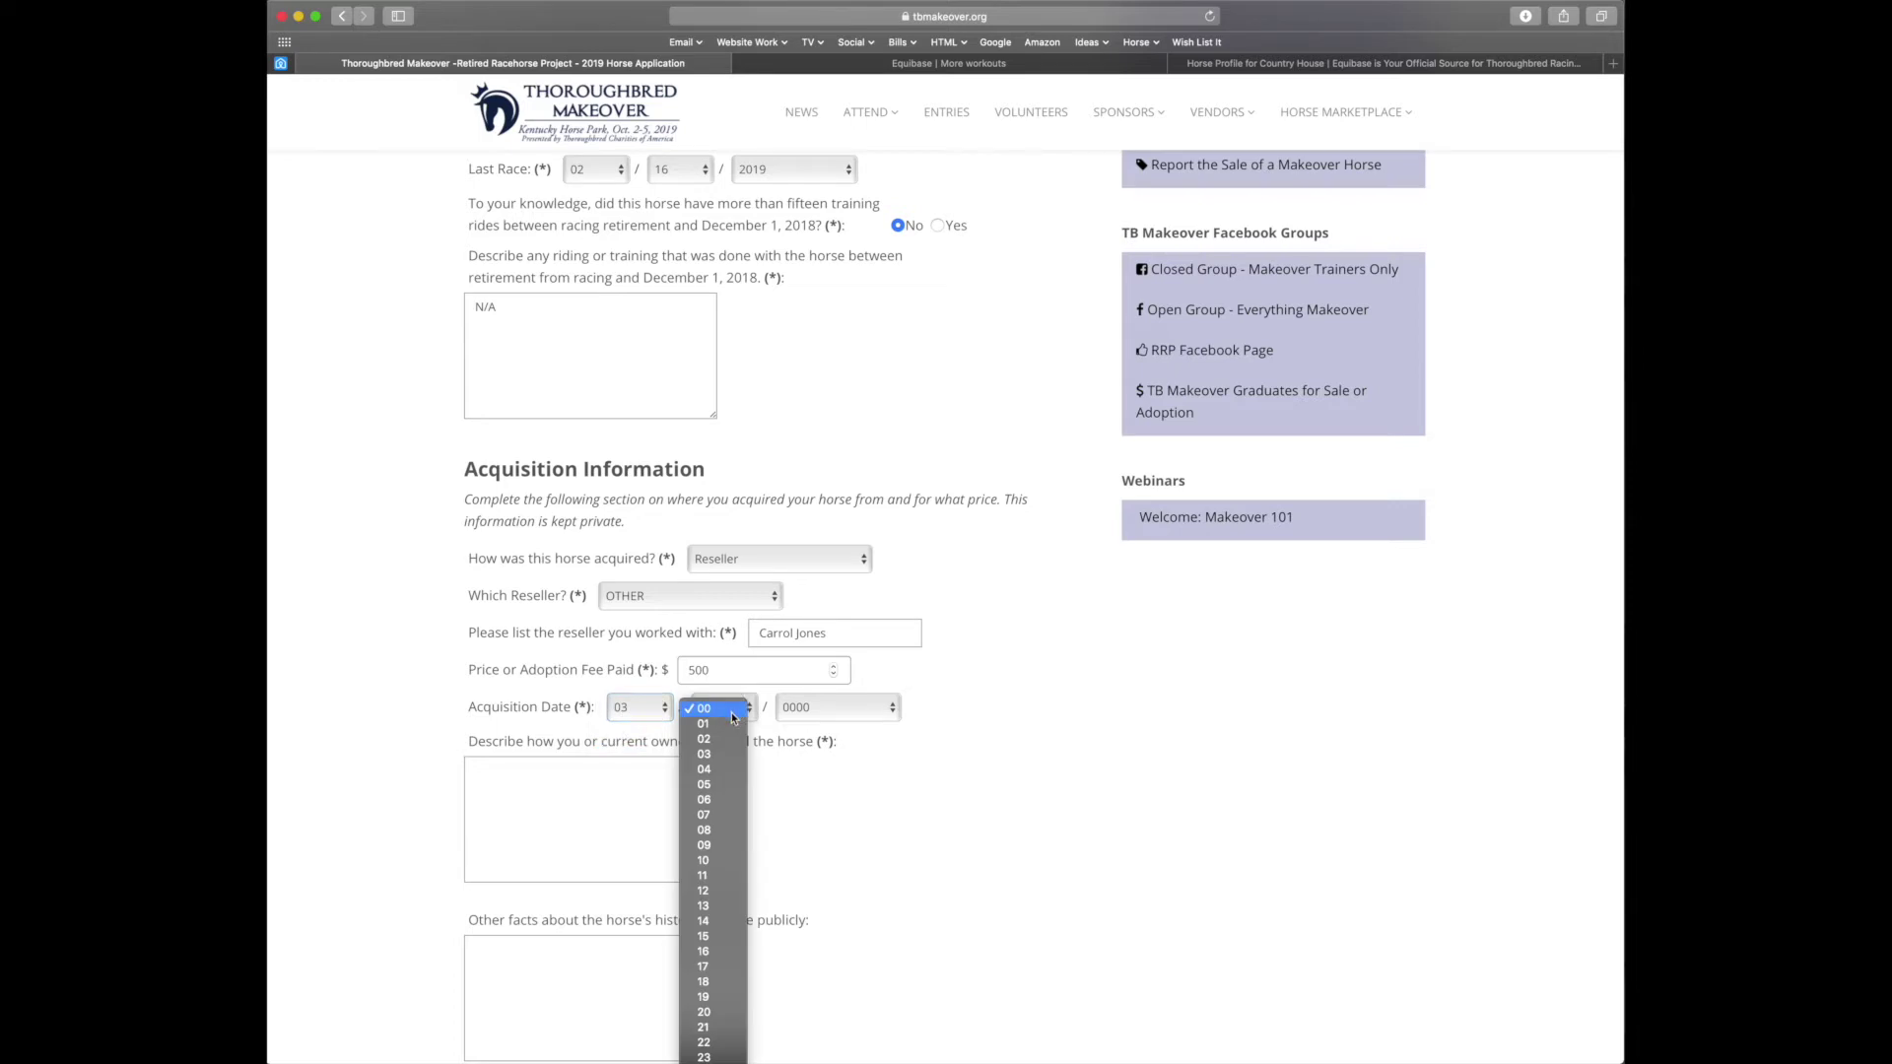
{"action": "left_click", "coordinate": [727, 770]}
{"action": "left_click", "coordinate": [843, 711]}
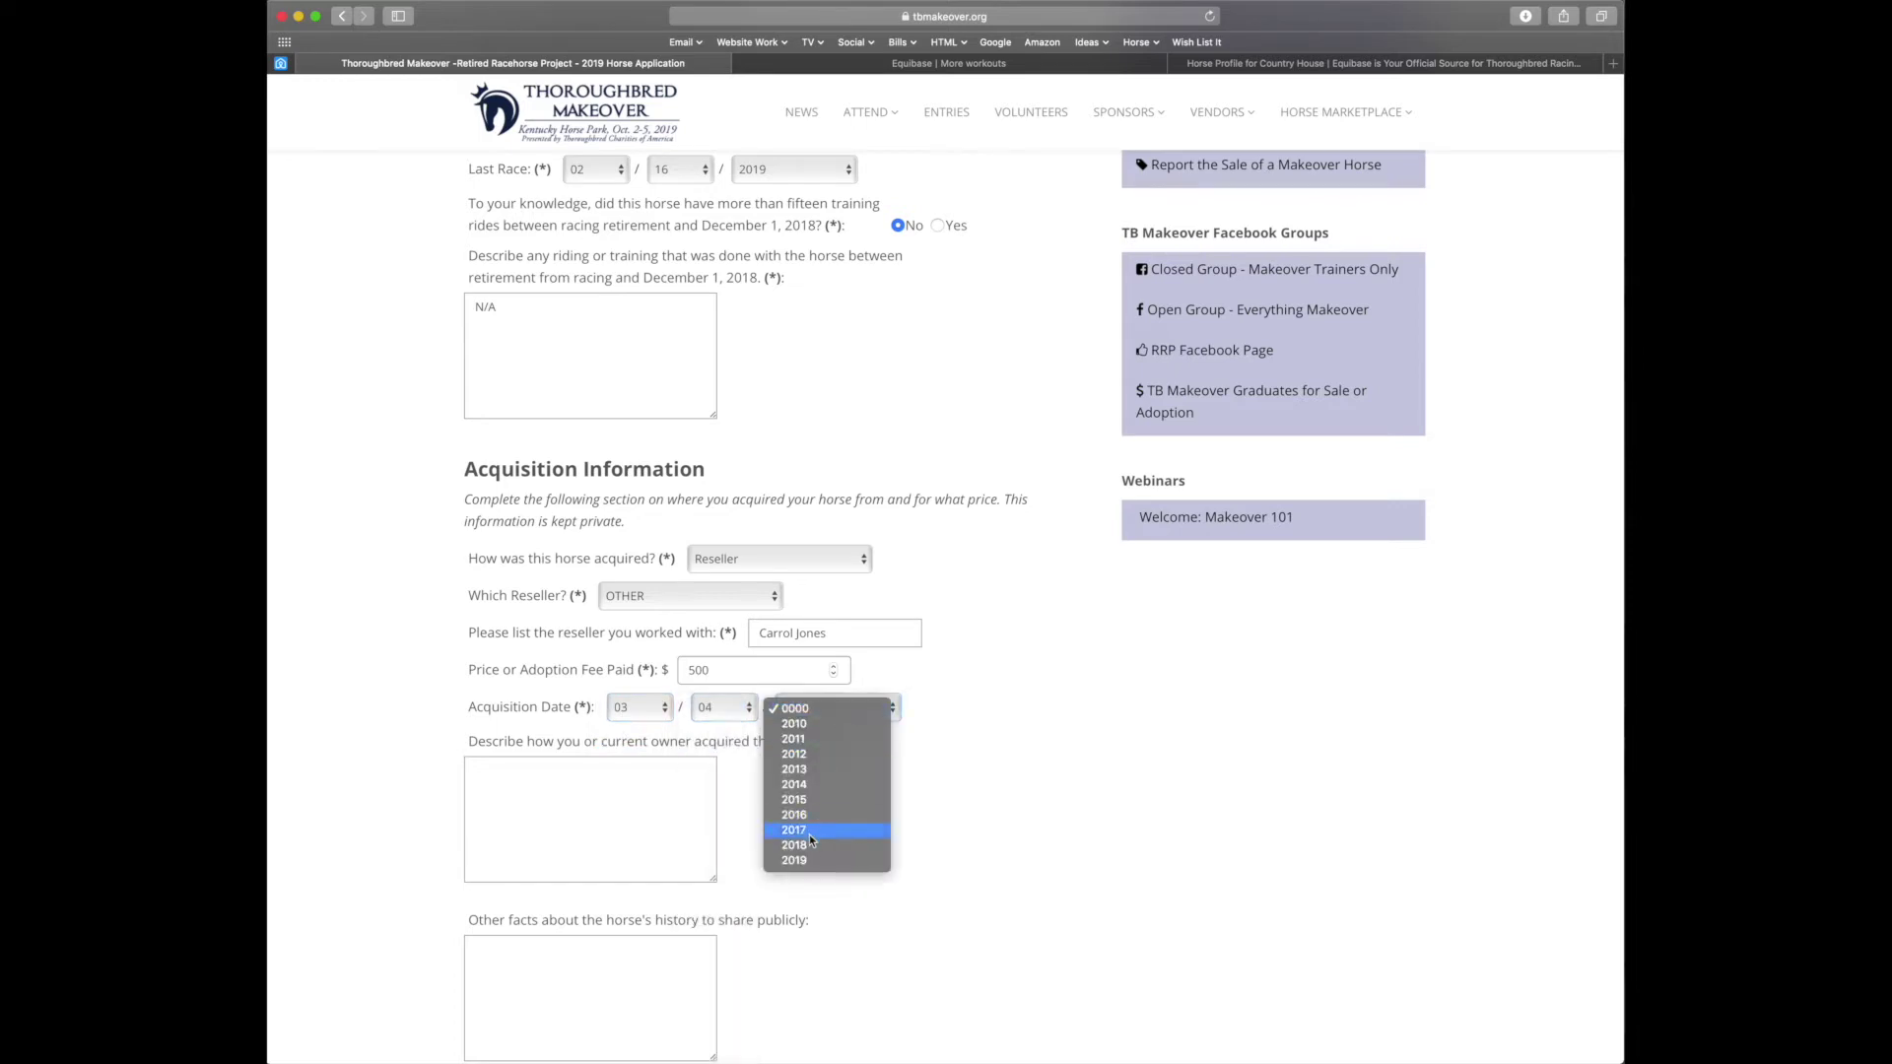
{"action": "left_click", "coordinate": [824, 864]}
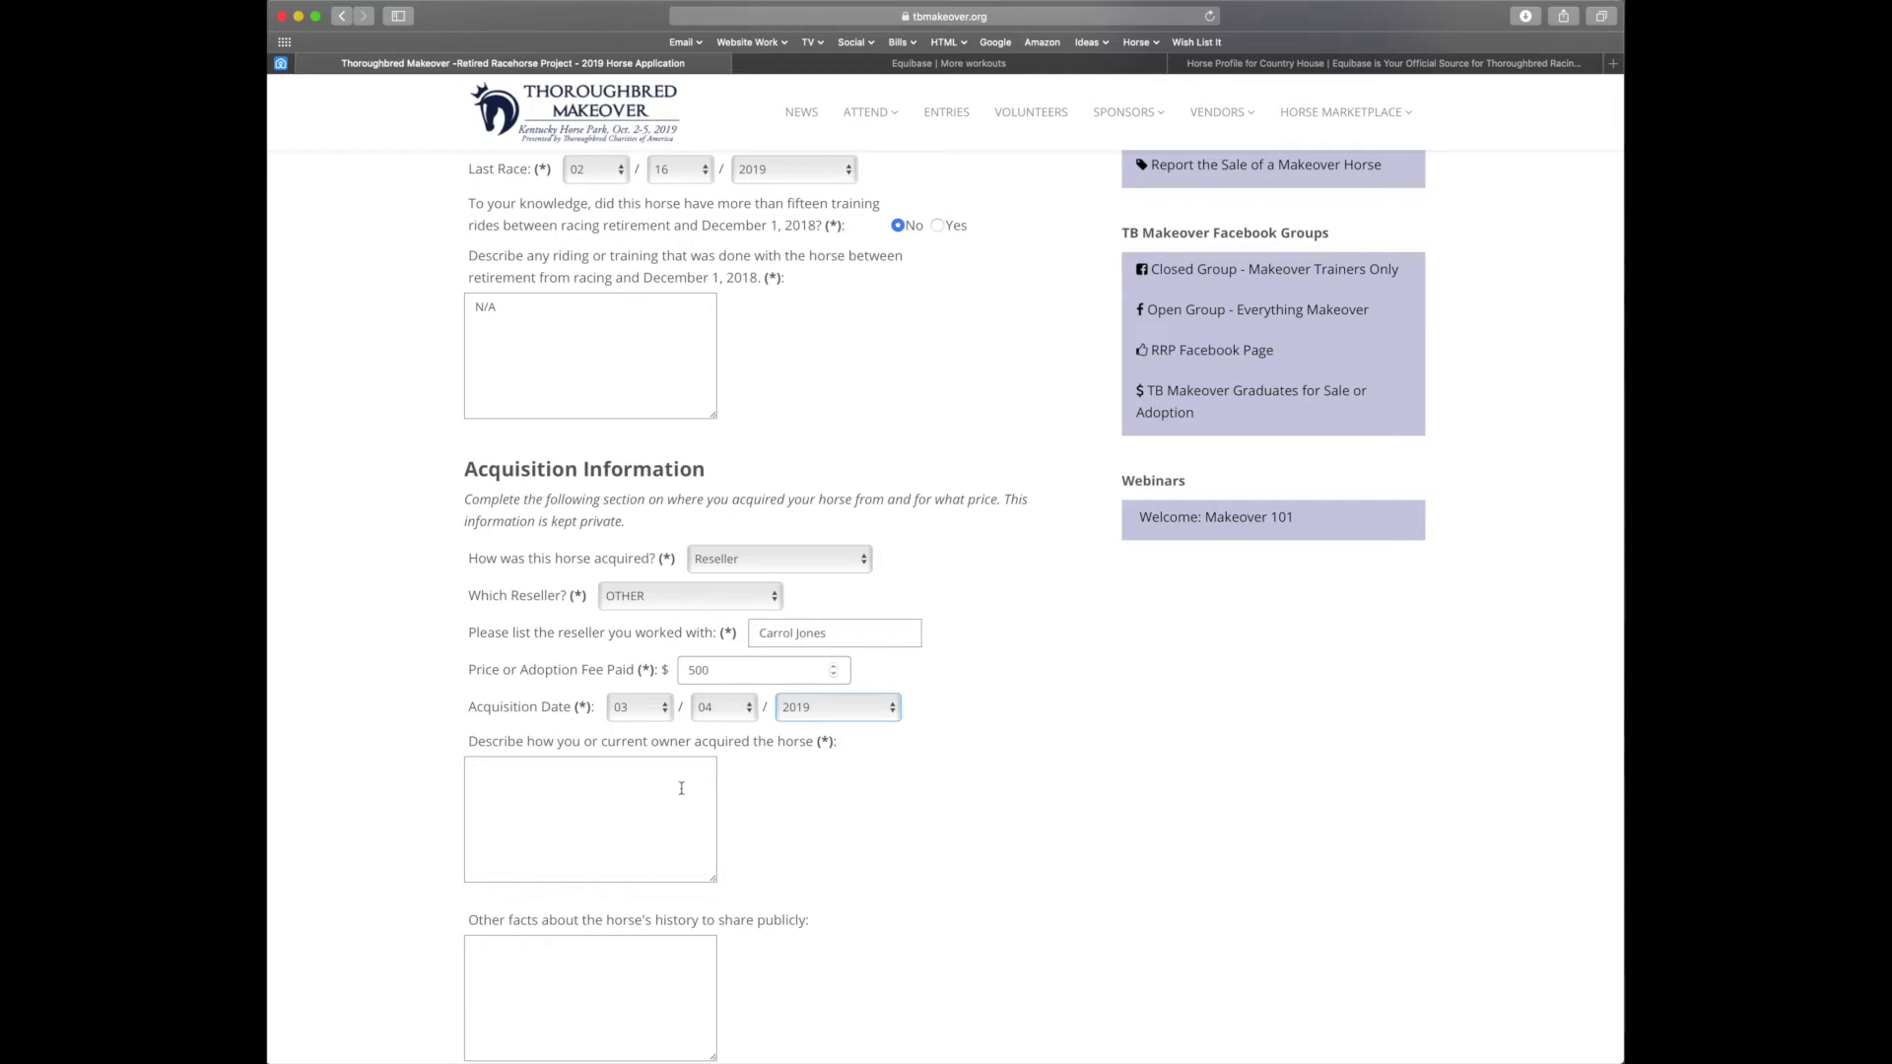
Describe the acquisition as 'Private Sale' and add 'Very Friendly' under other facts
{"action": "left_click", "coordinate": [643, 788]}
{"action": "type", "text": "Private Sale"}
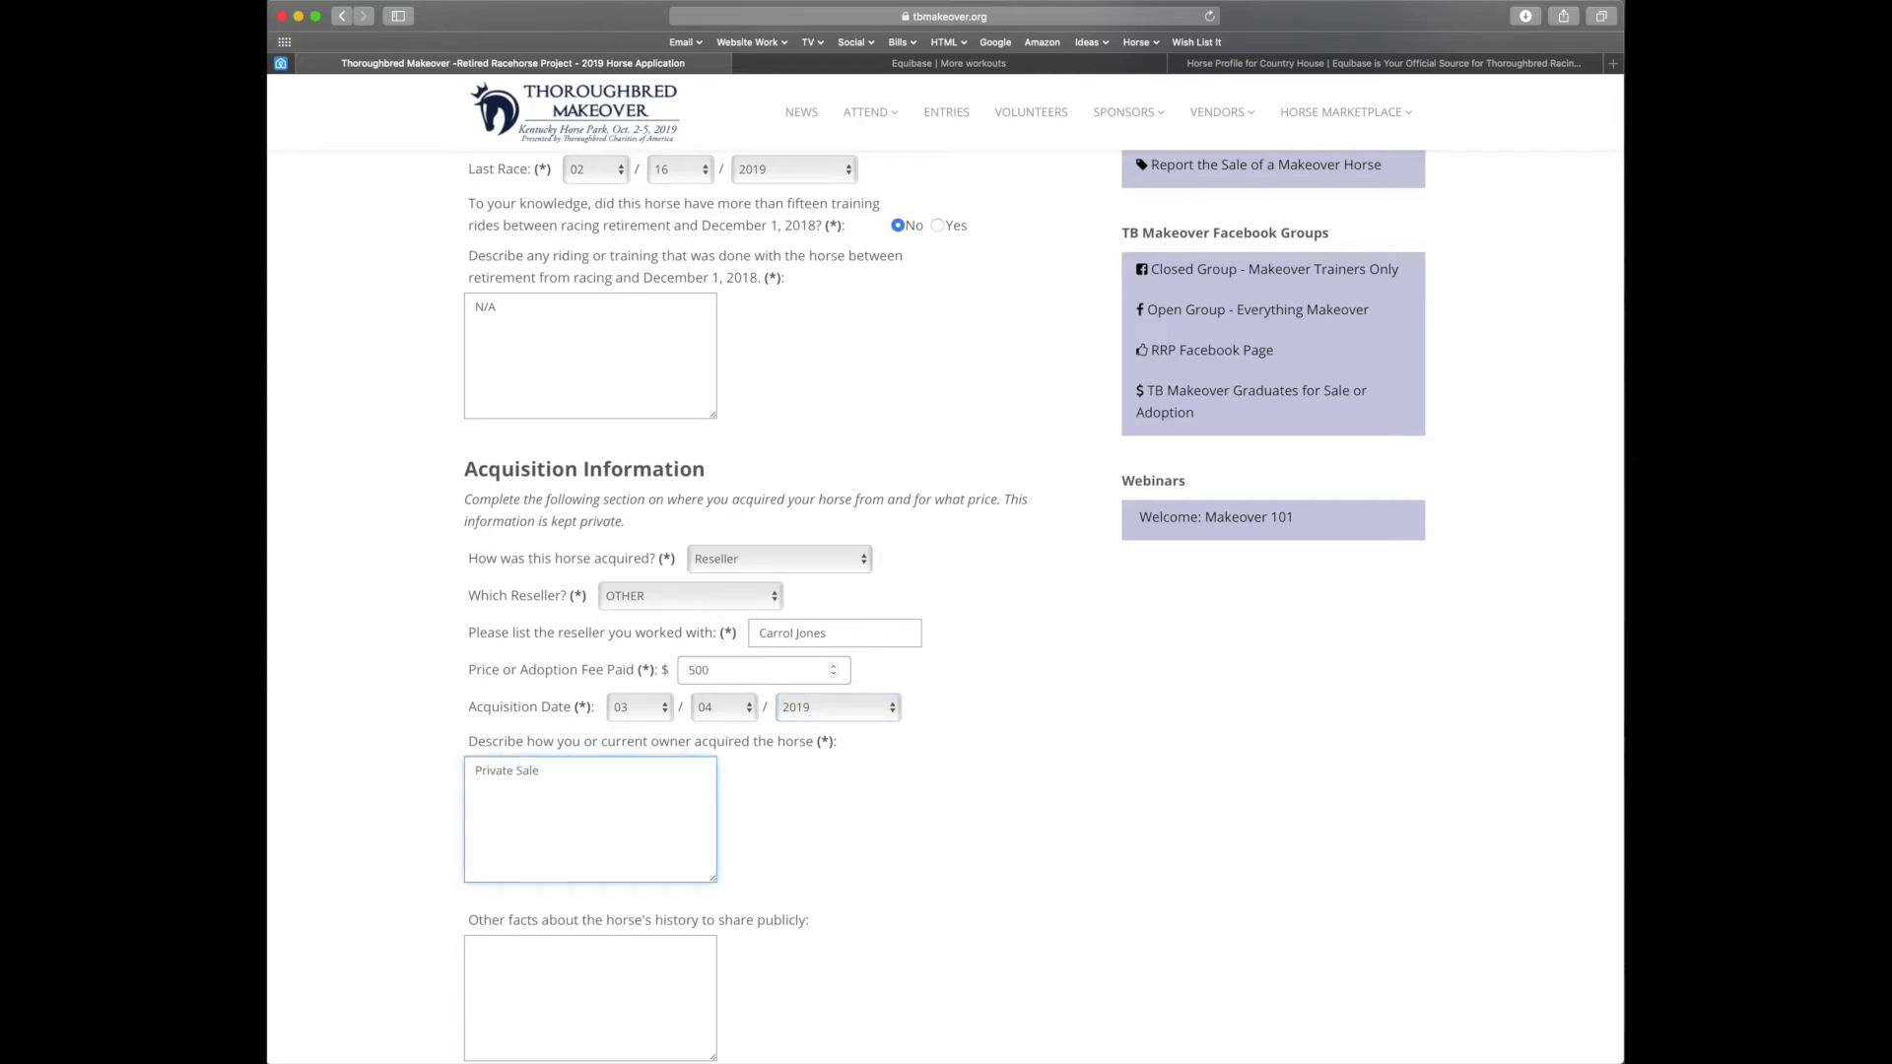
{"action": "key", "text": "Tab"}
{"action": "scroll", "coordinate": [853, 943], "scroll_direction": "down", "scroll_amount": 2}
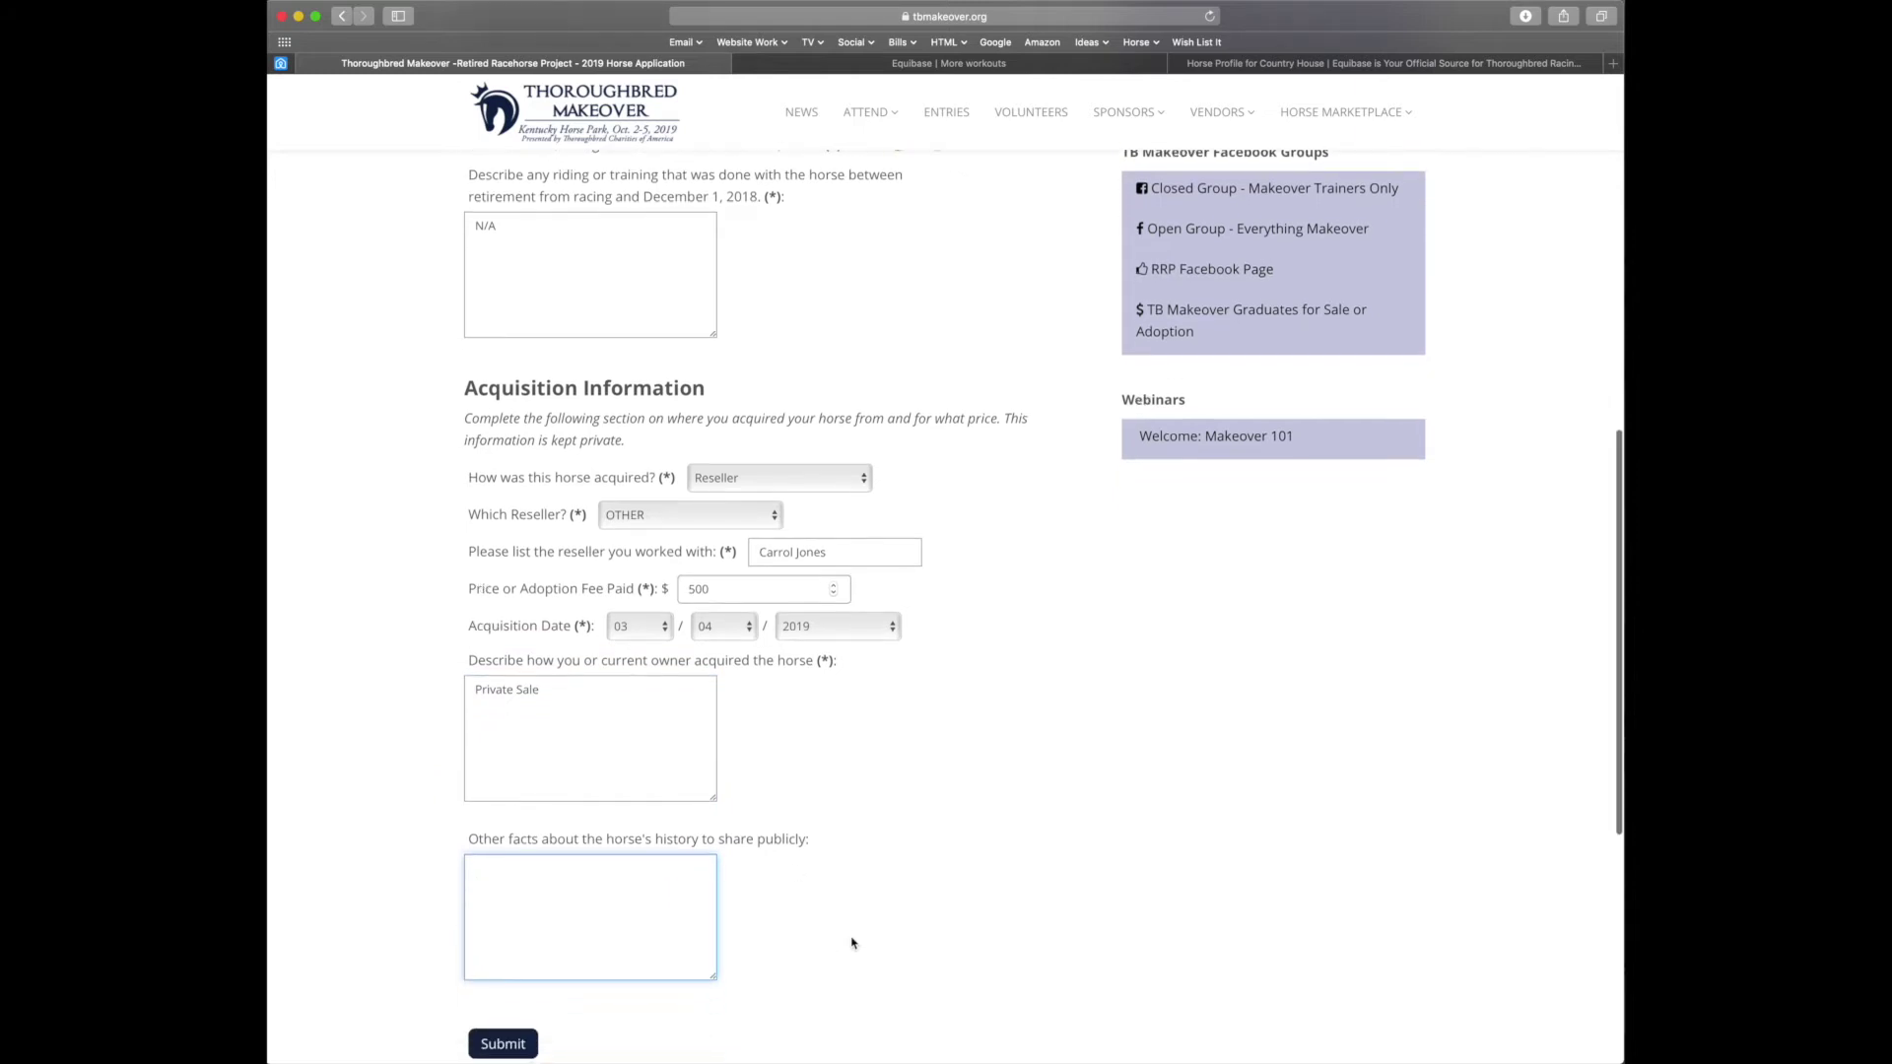
{"action": "type", "text": "Very Friendly!"}
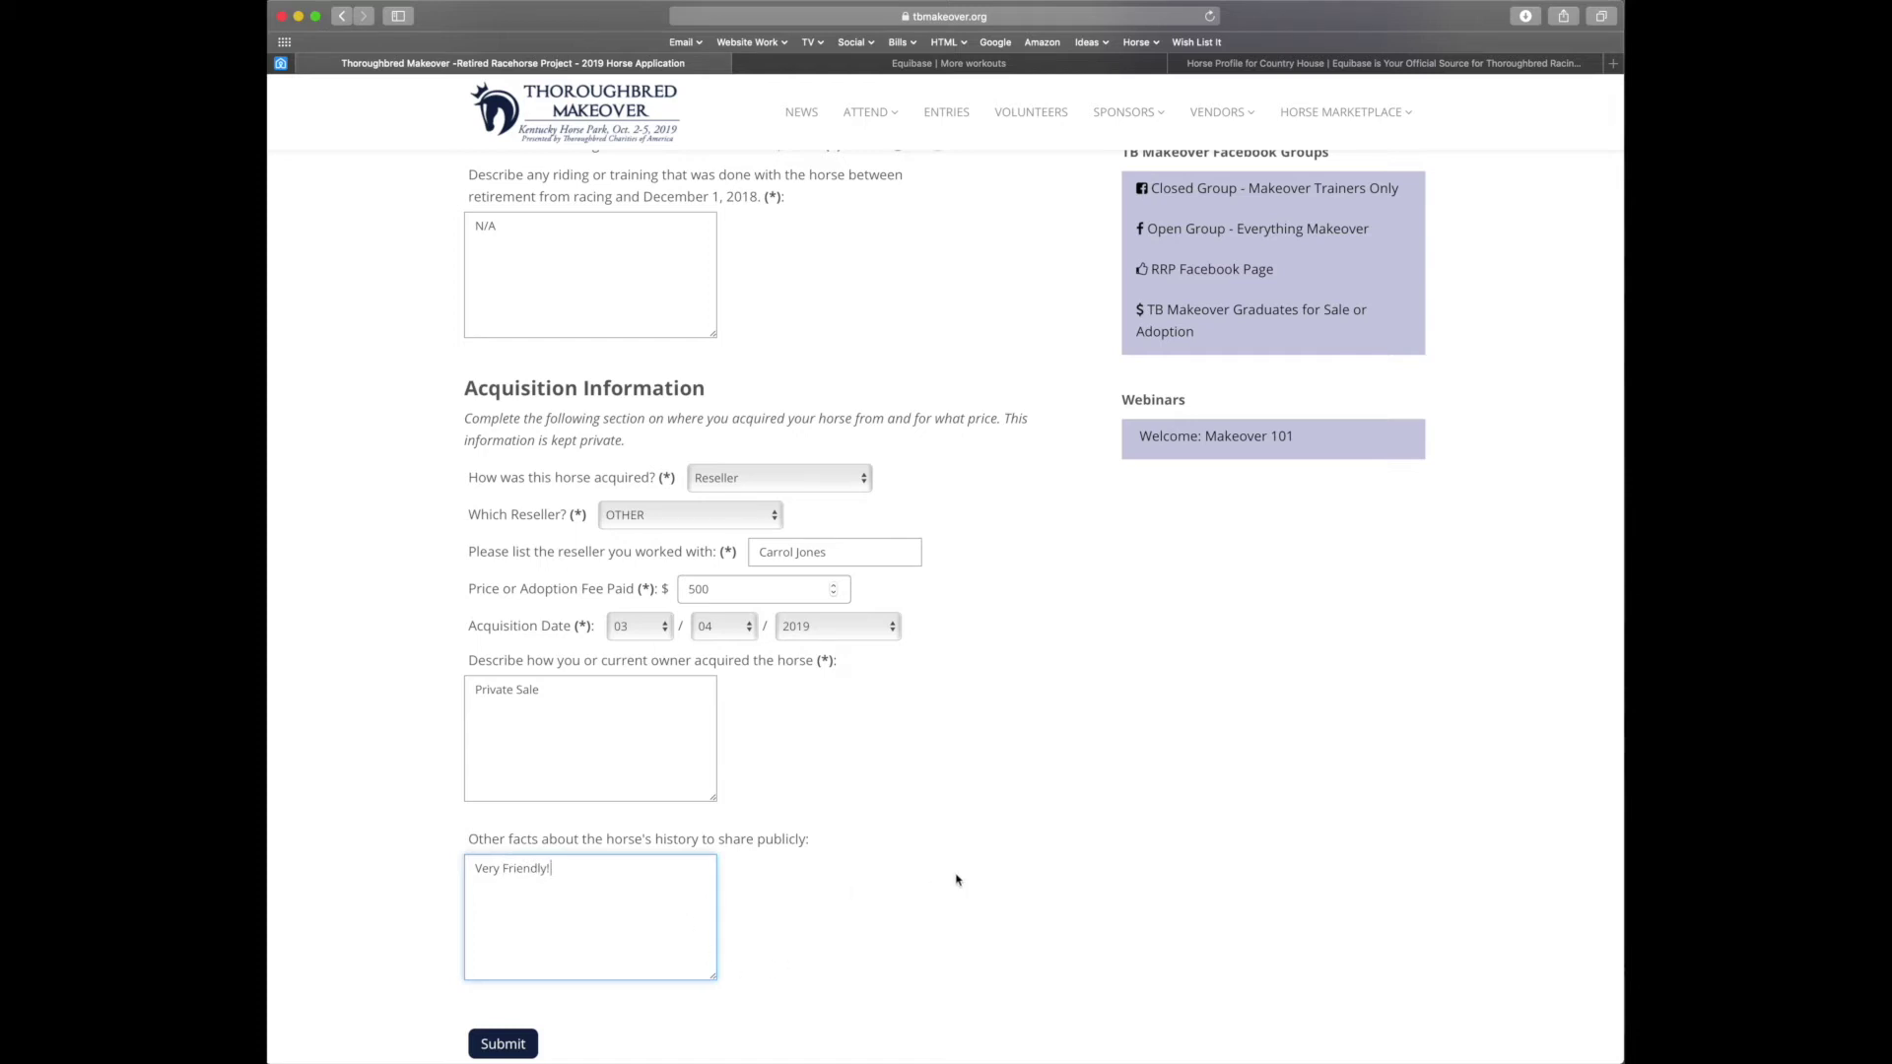
{"action": "scroll", "coordinate": [956, 880], "scroll_direction": "up", "scroll_amount": 10}
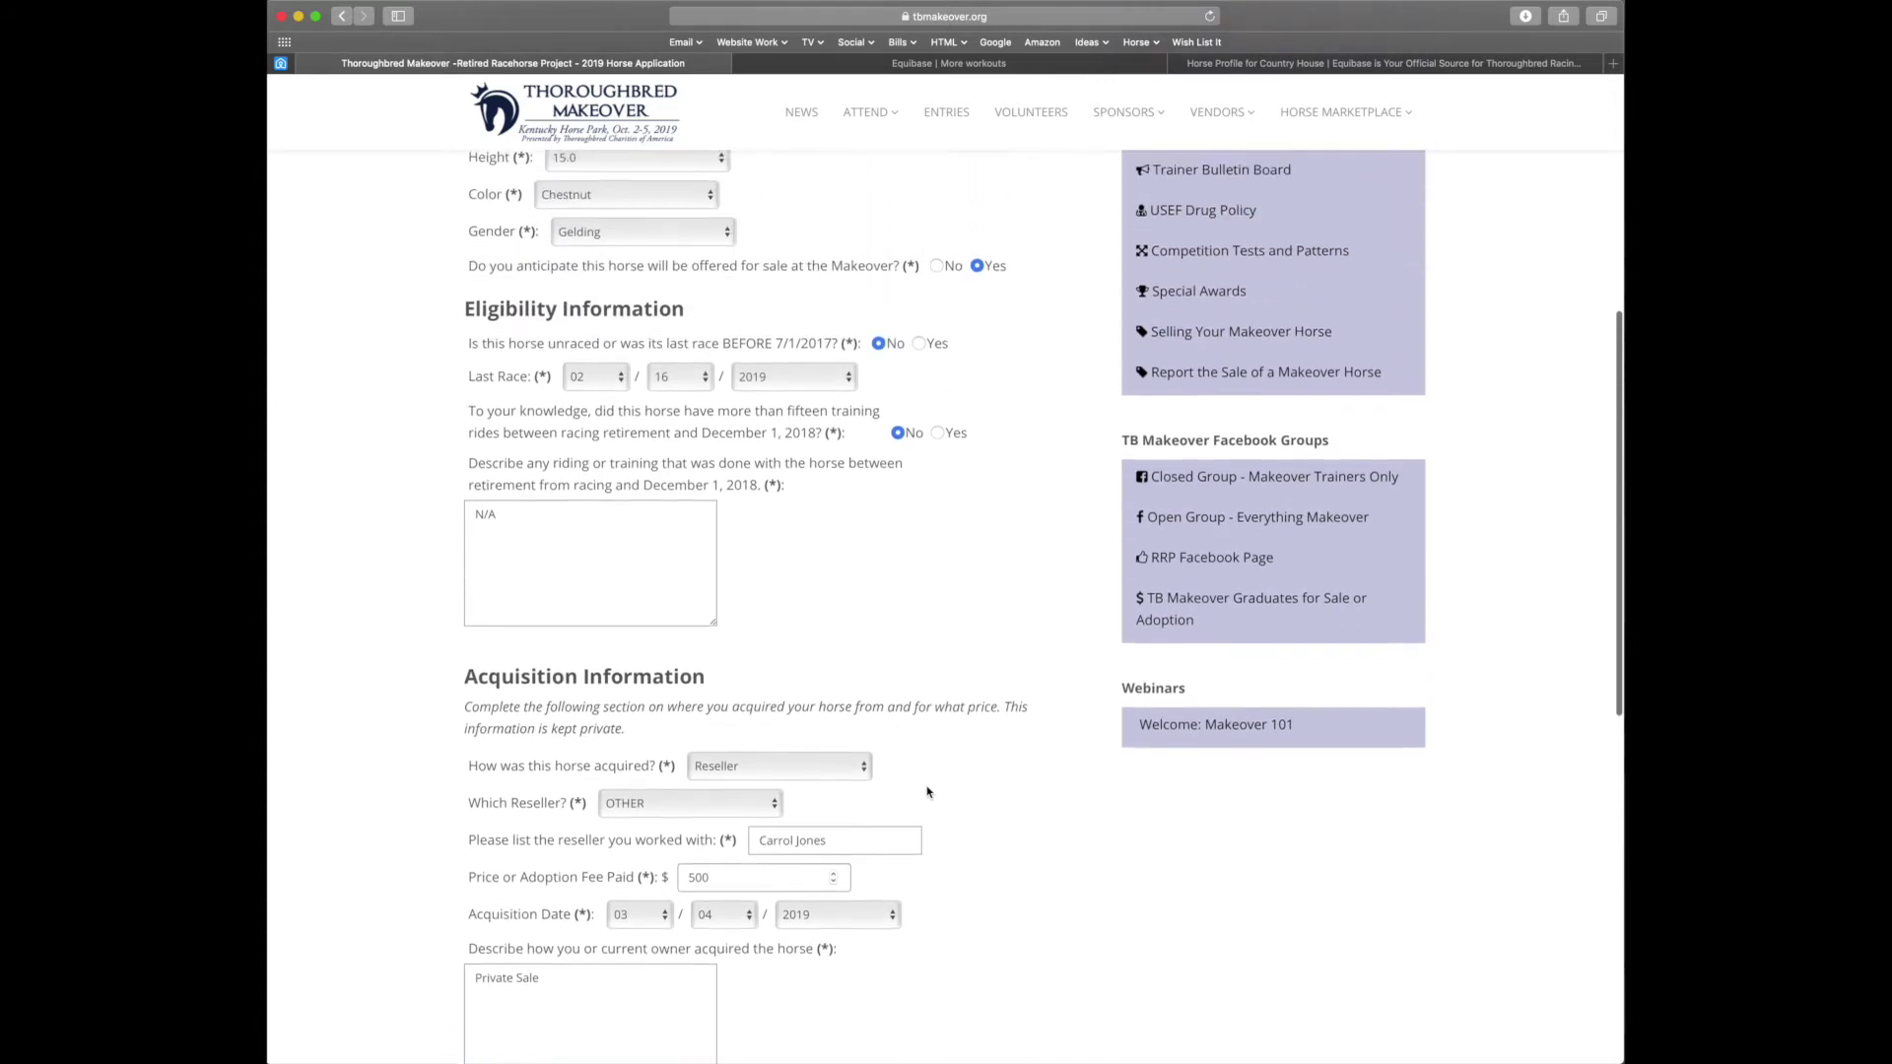
Answer Yes to the last-raced-before-7/1/2017 question, then go to the Equibase workouts tab
{"action": "scroll", "coordinate": [927, 791], "scroll_direction": "up", "scroll_amount": 6}
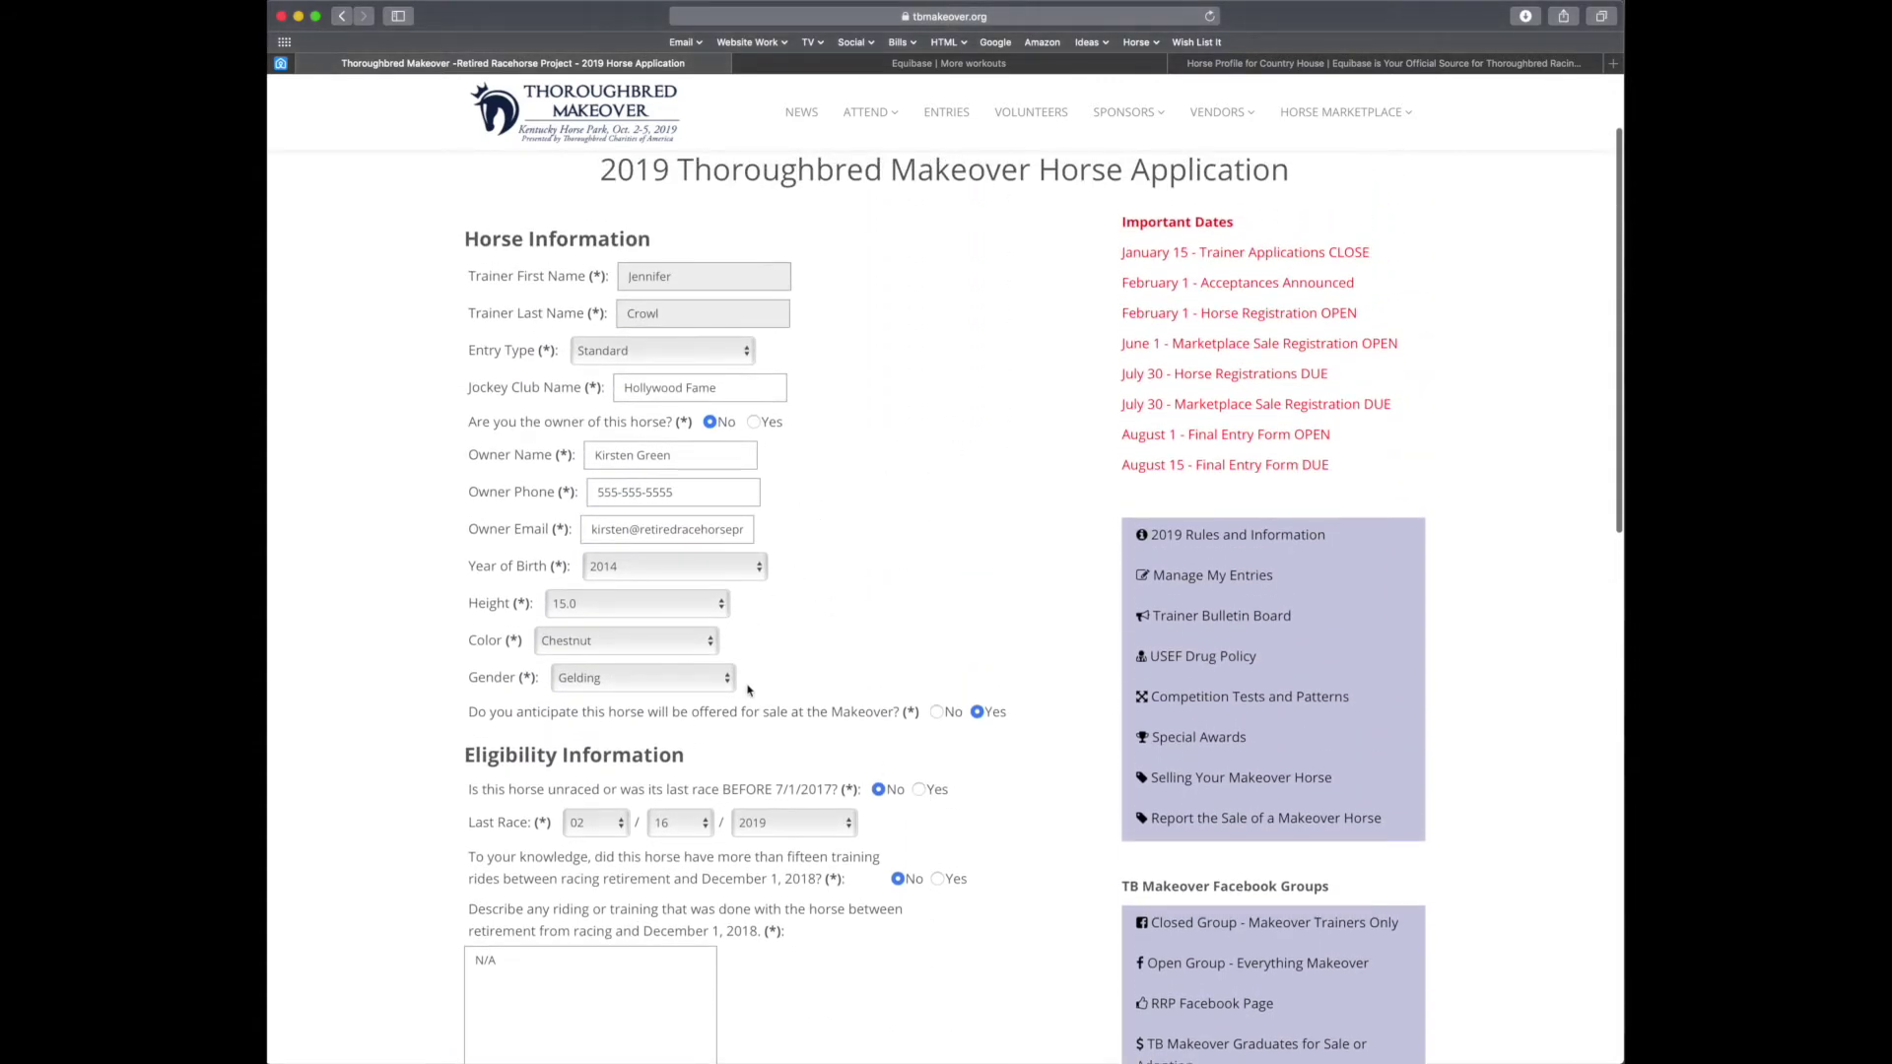
{"action": "scroll", "coordinate": [749, 706], "scroll_direction": "down", "scroll_amount": 1}
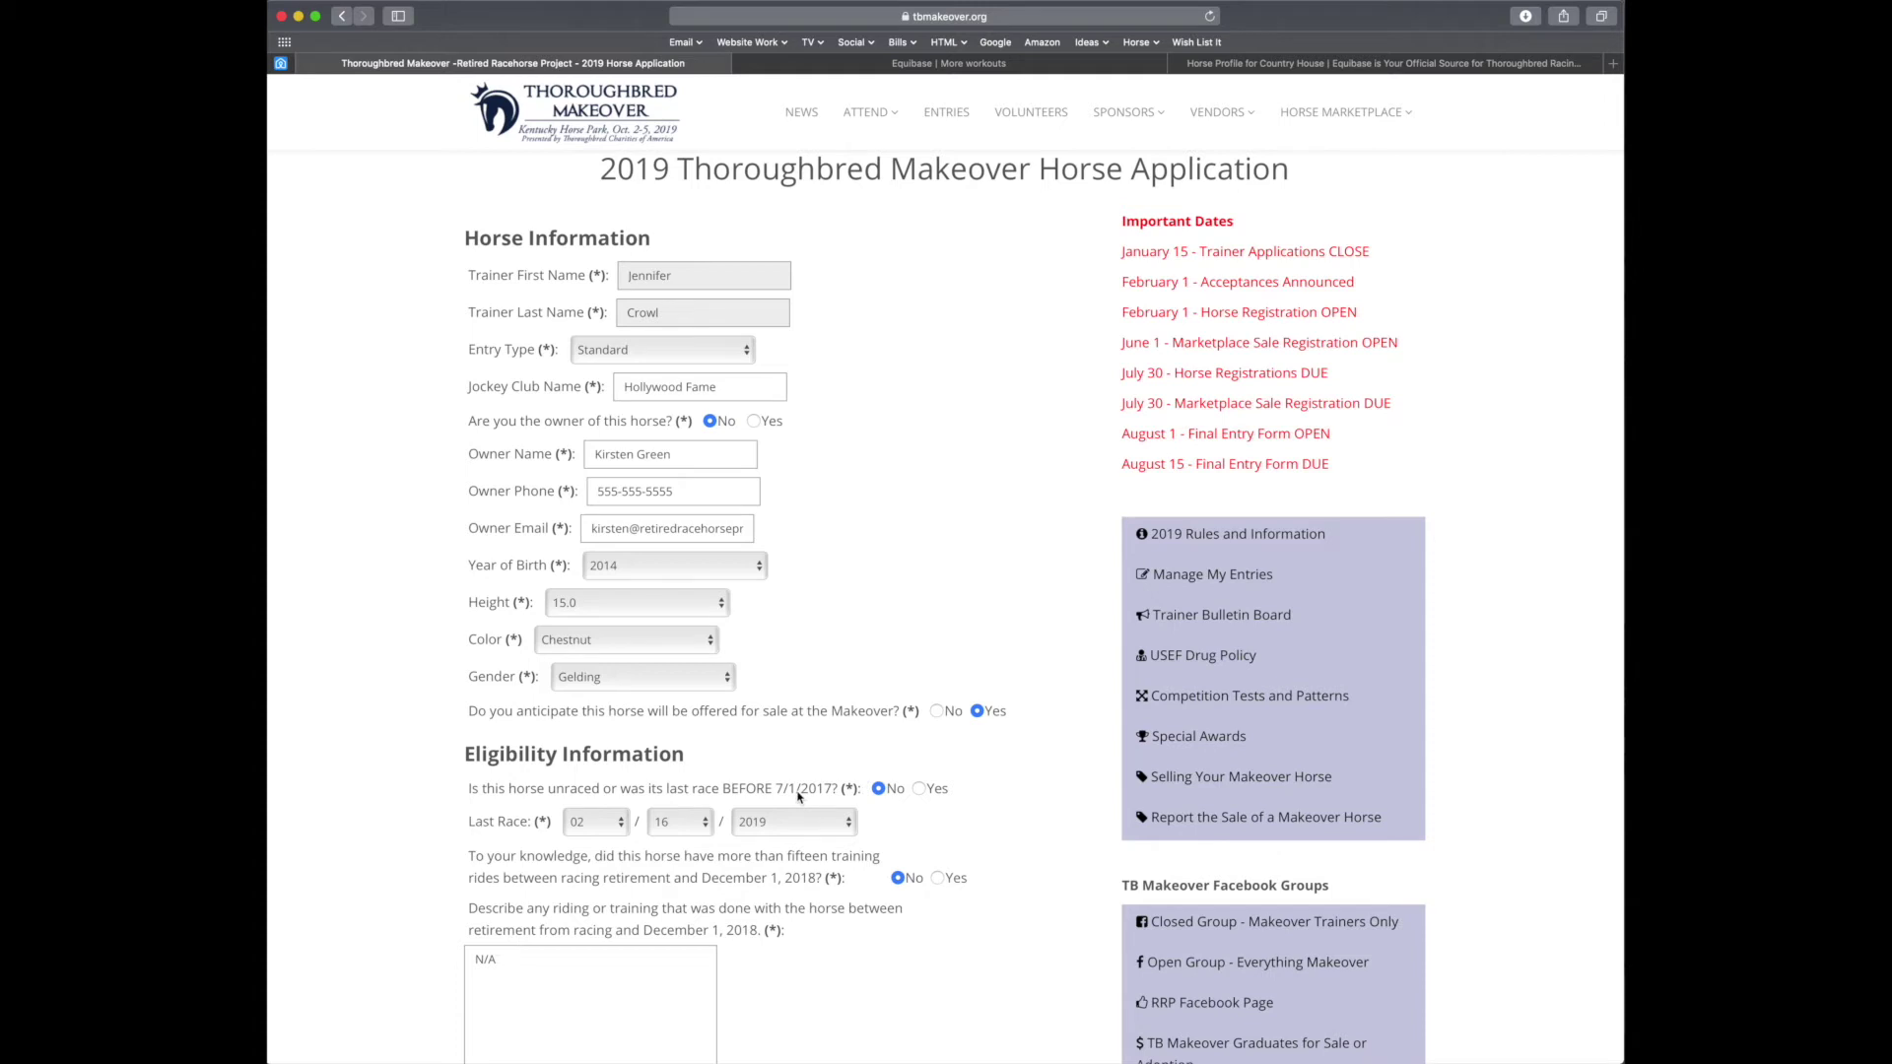
{"action": "left_click", "coordinate": [920, 790]}
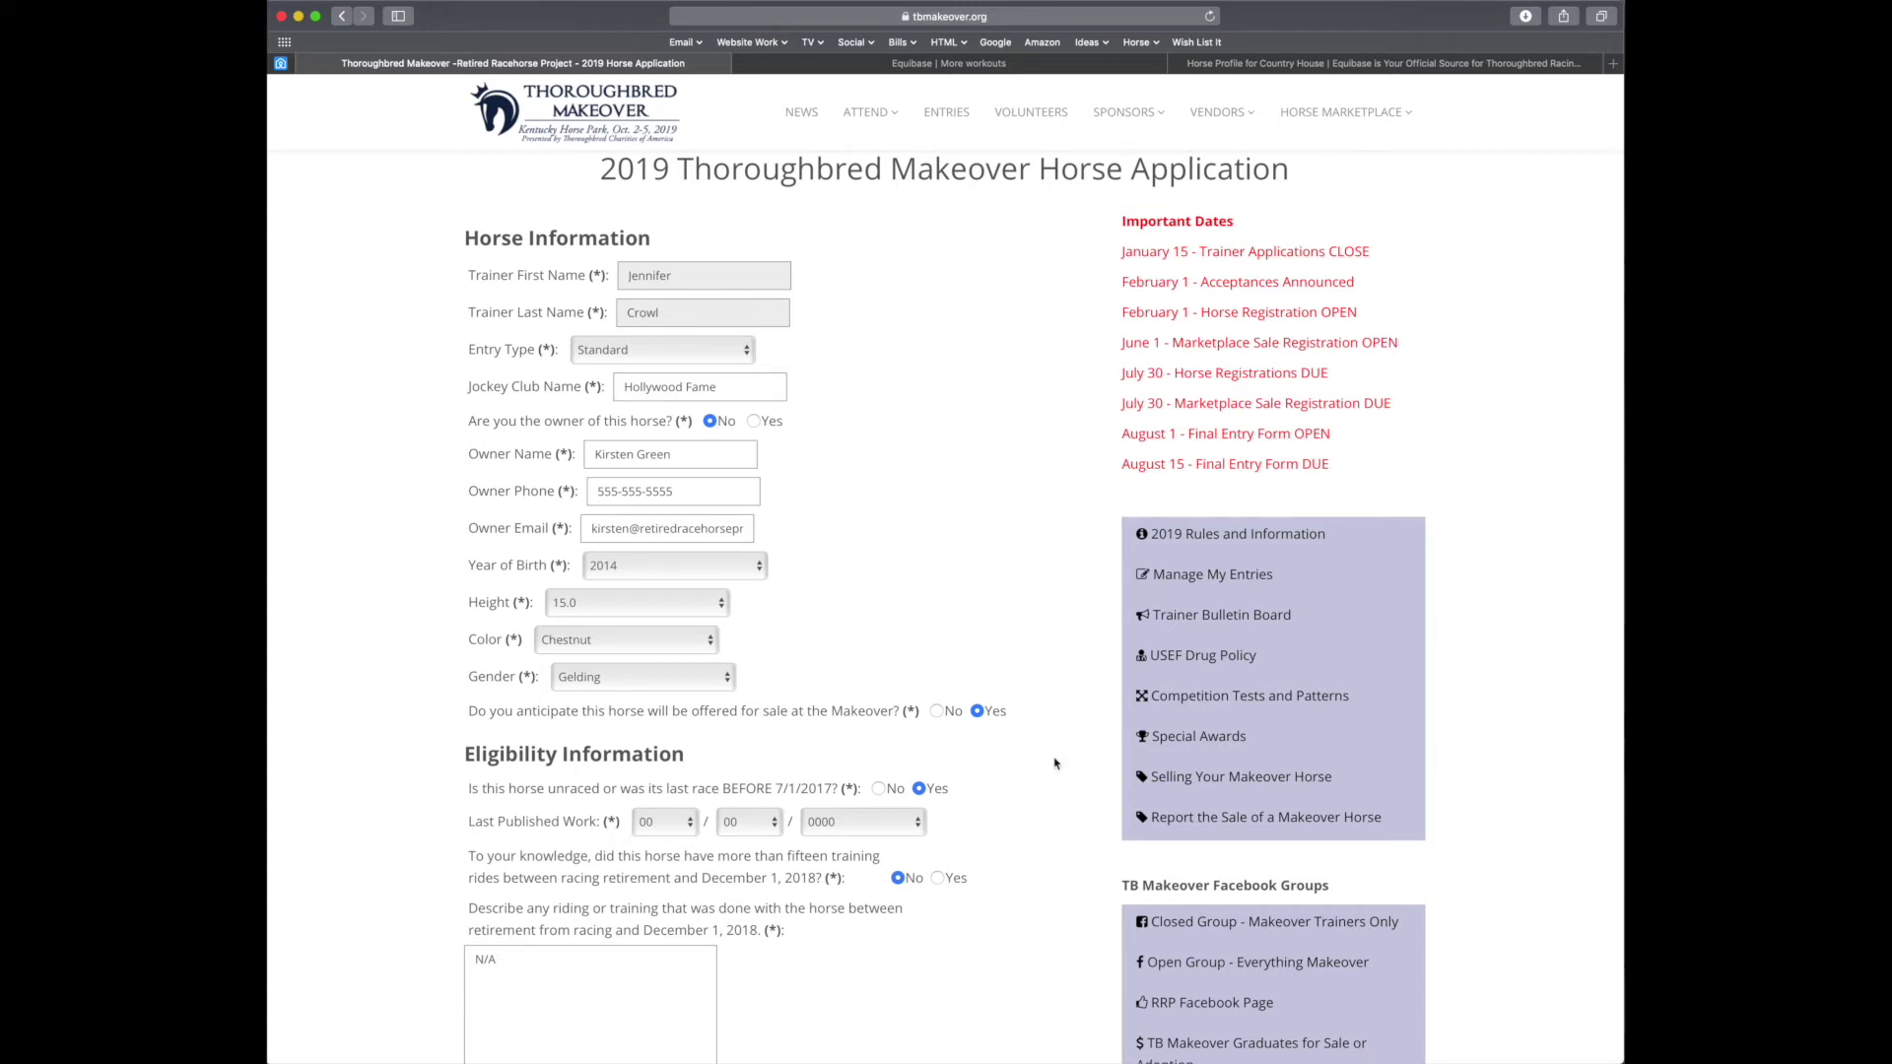
{"action": "left_click", "coordinate": [980, 67]}
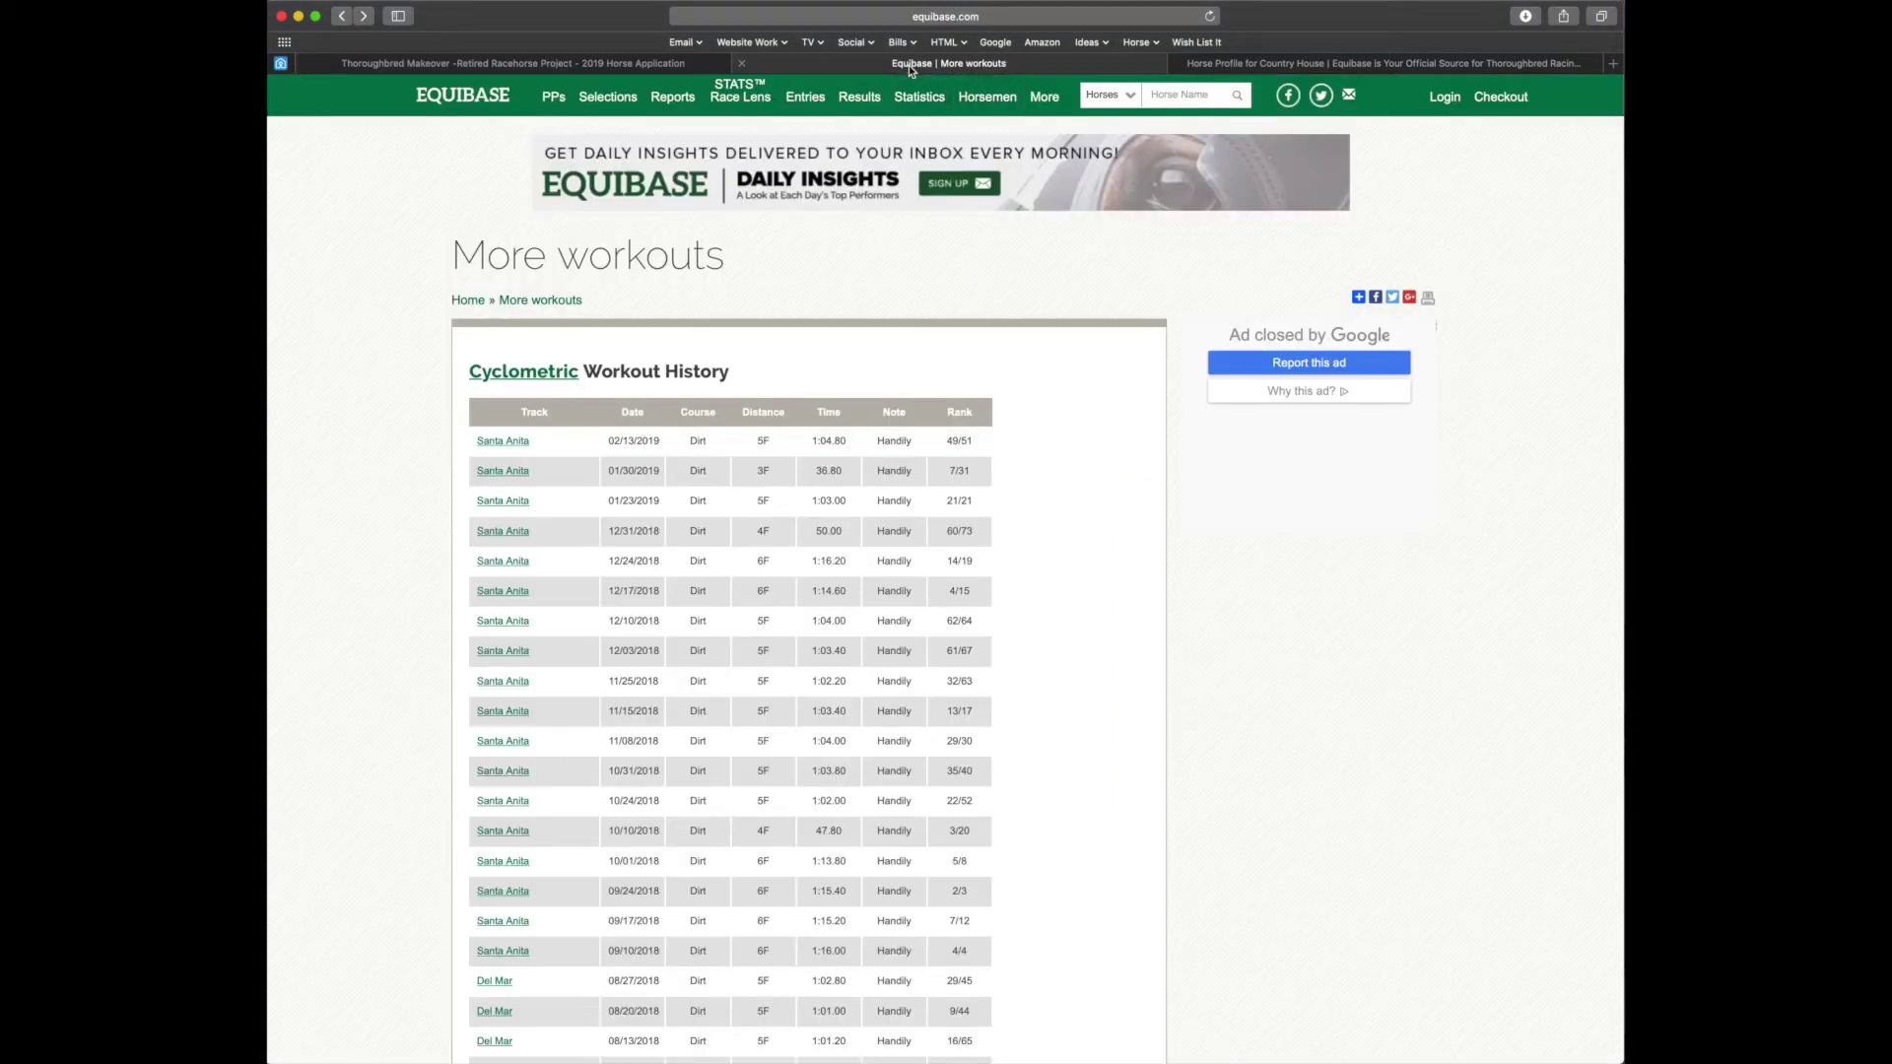
Fix and select the reference number 9921064 in the More workouts page address
{"action": "left_click", "coordinate": [1062, 15]}
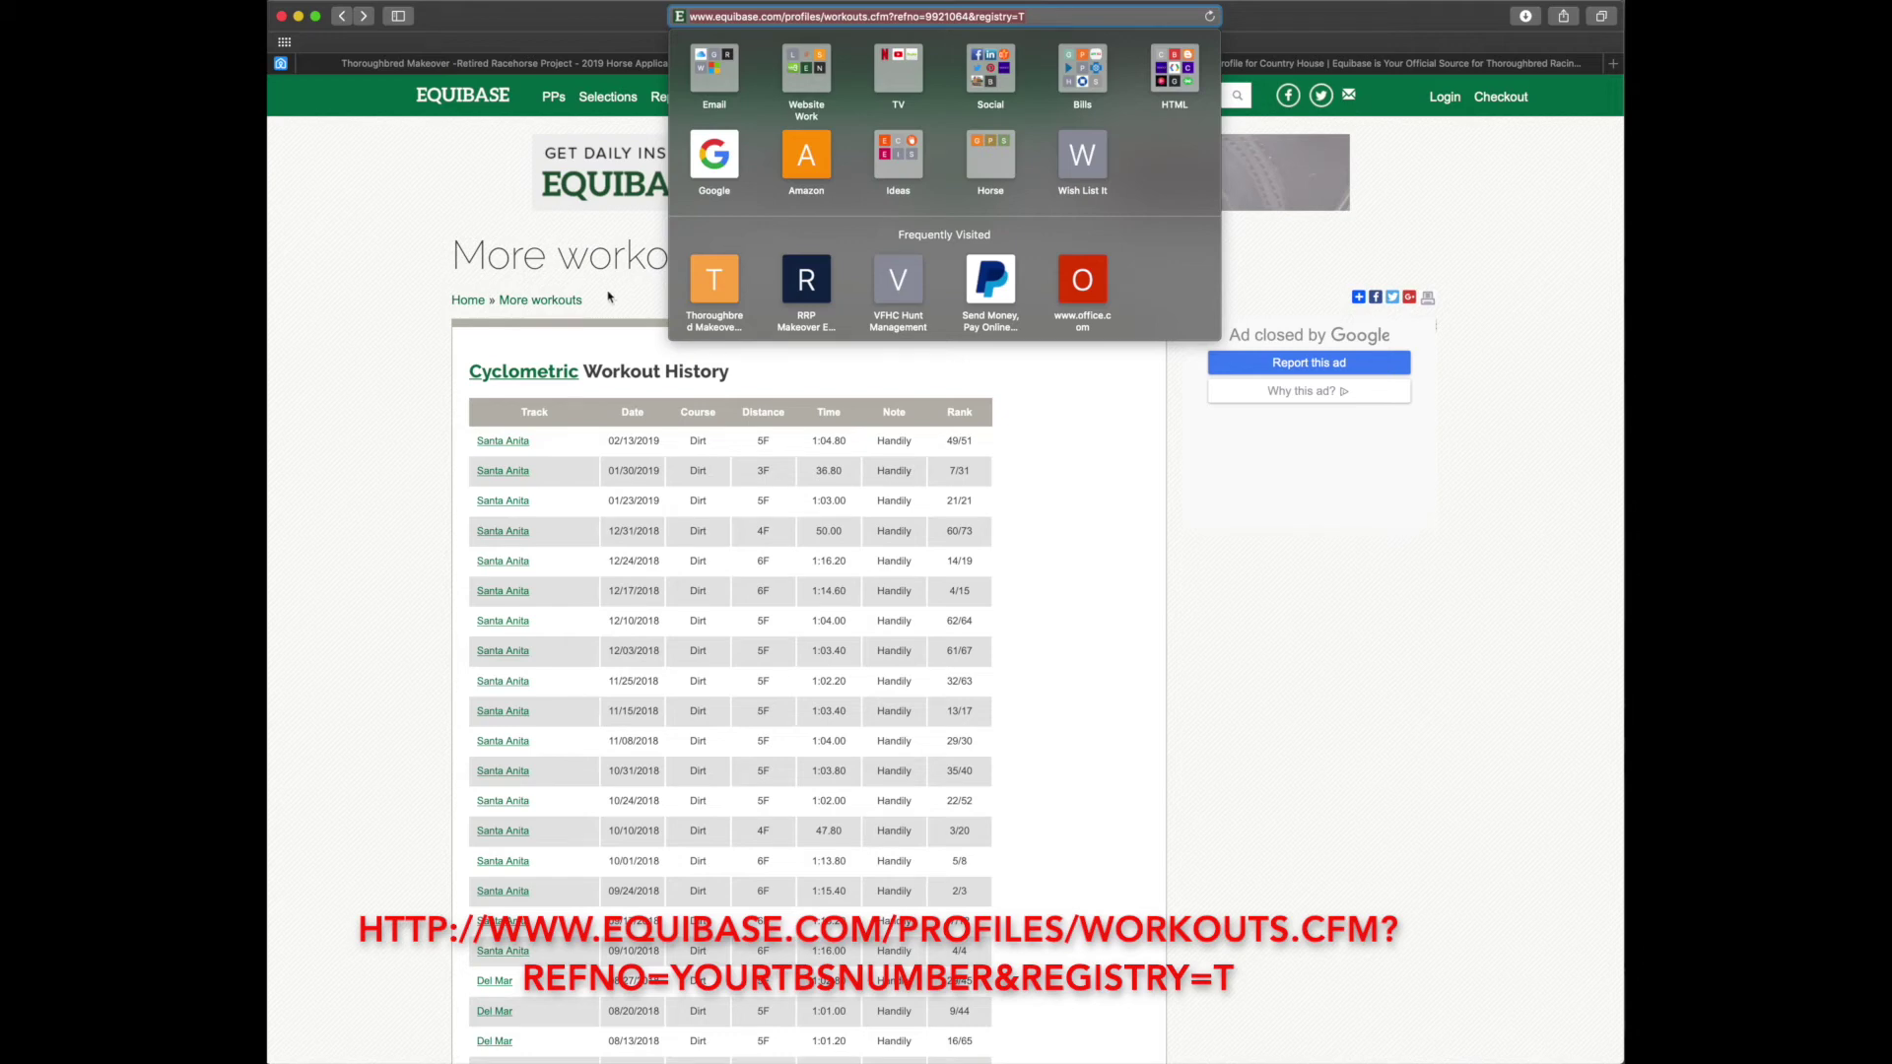
{"action": "left_click", "coordinate": [680, 378]}
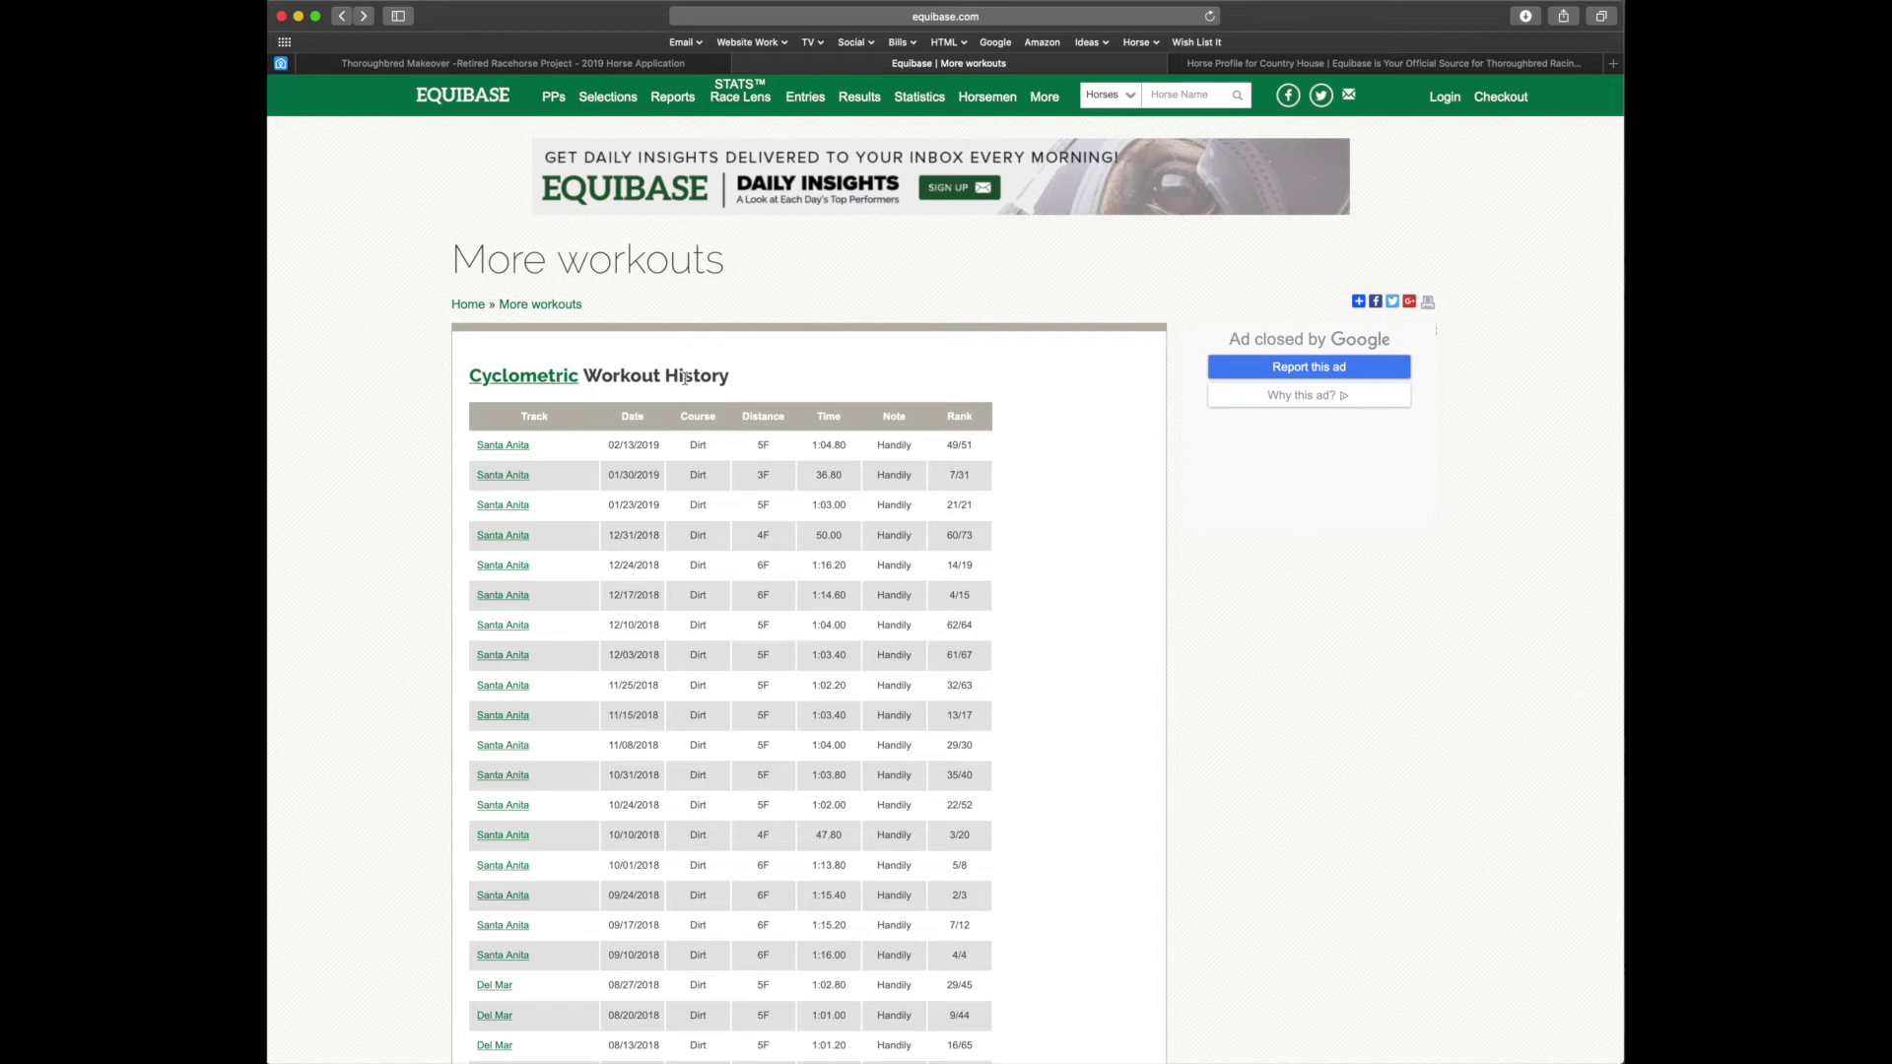
{"action": "left_click", "coordinate": [941, 18]}
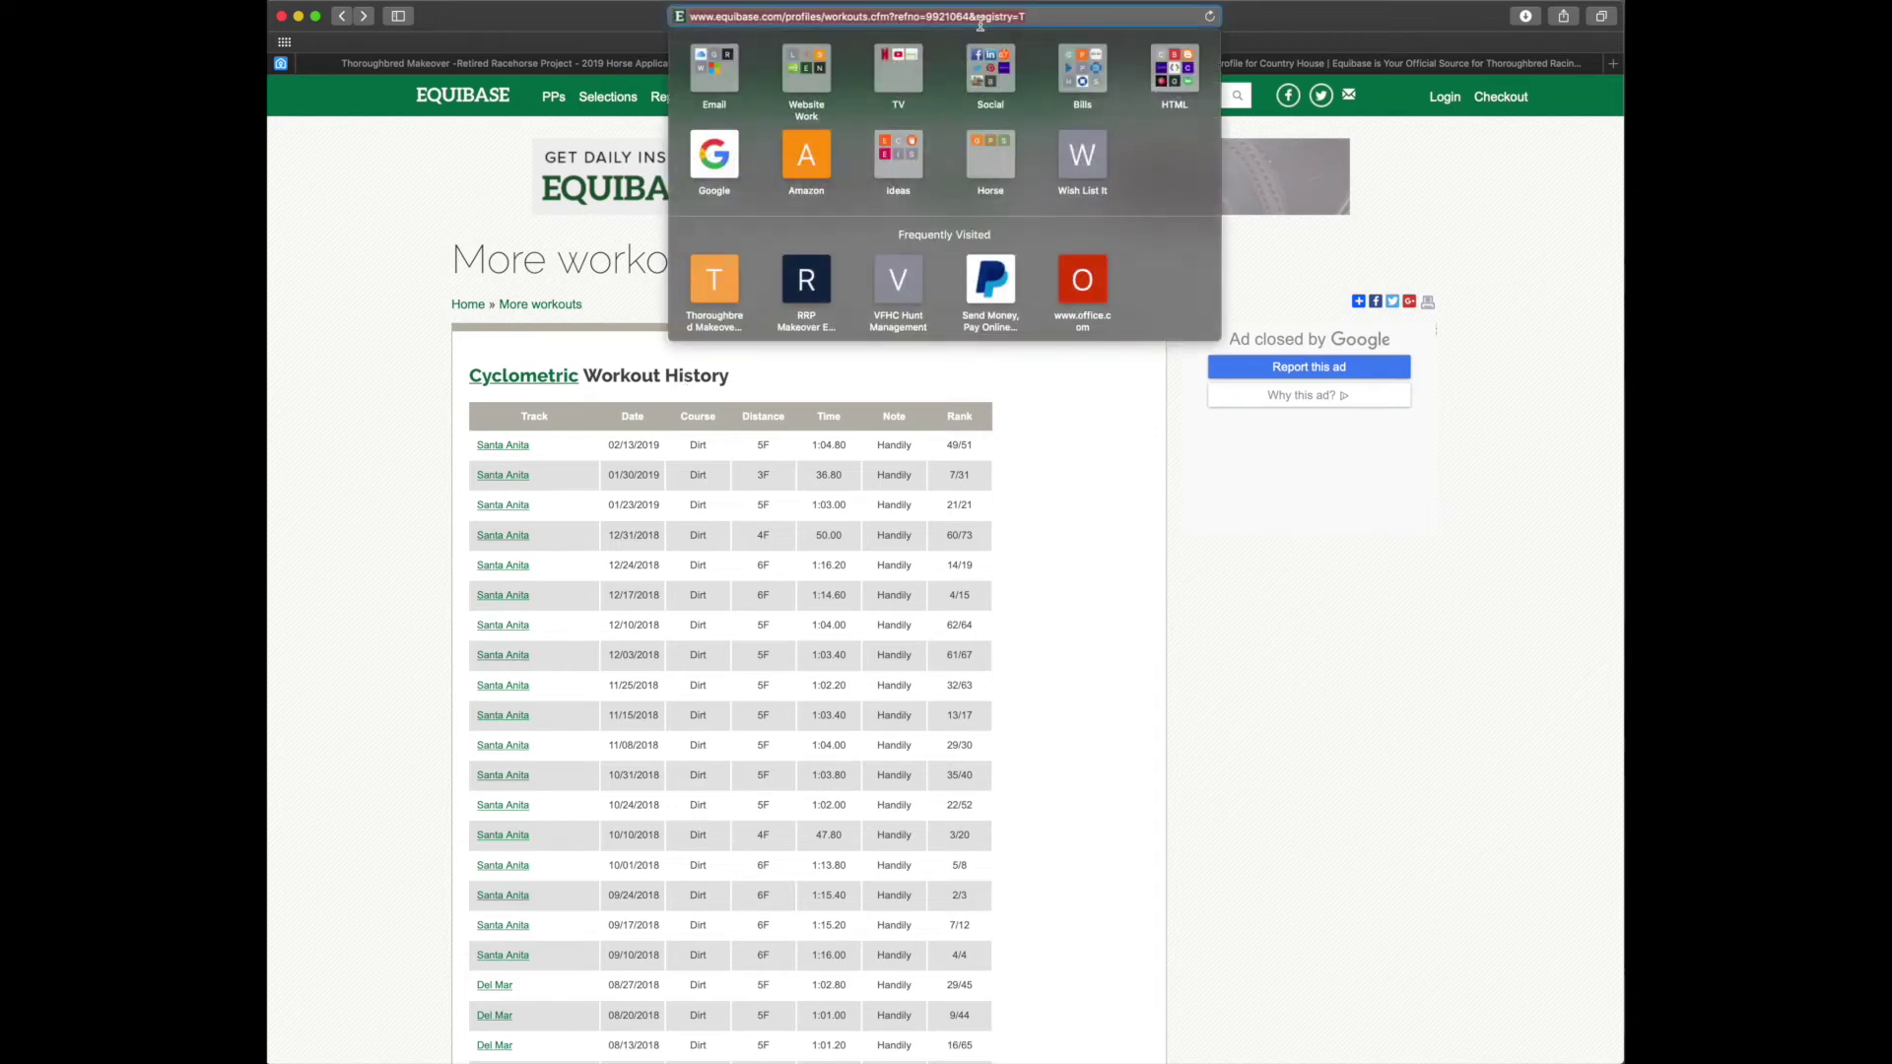
{"action": "left_click", "coordinate": [932, 17]}
{"action": "key", "text": "BackSpace"}
{"action": "type", "text": "2"}
{"action": "left_click", "coordinate": [967, 17]}
{"action": "double_click", "coordinate": [967, 17]}
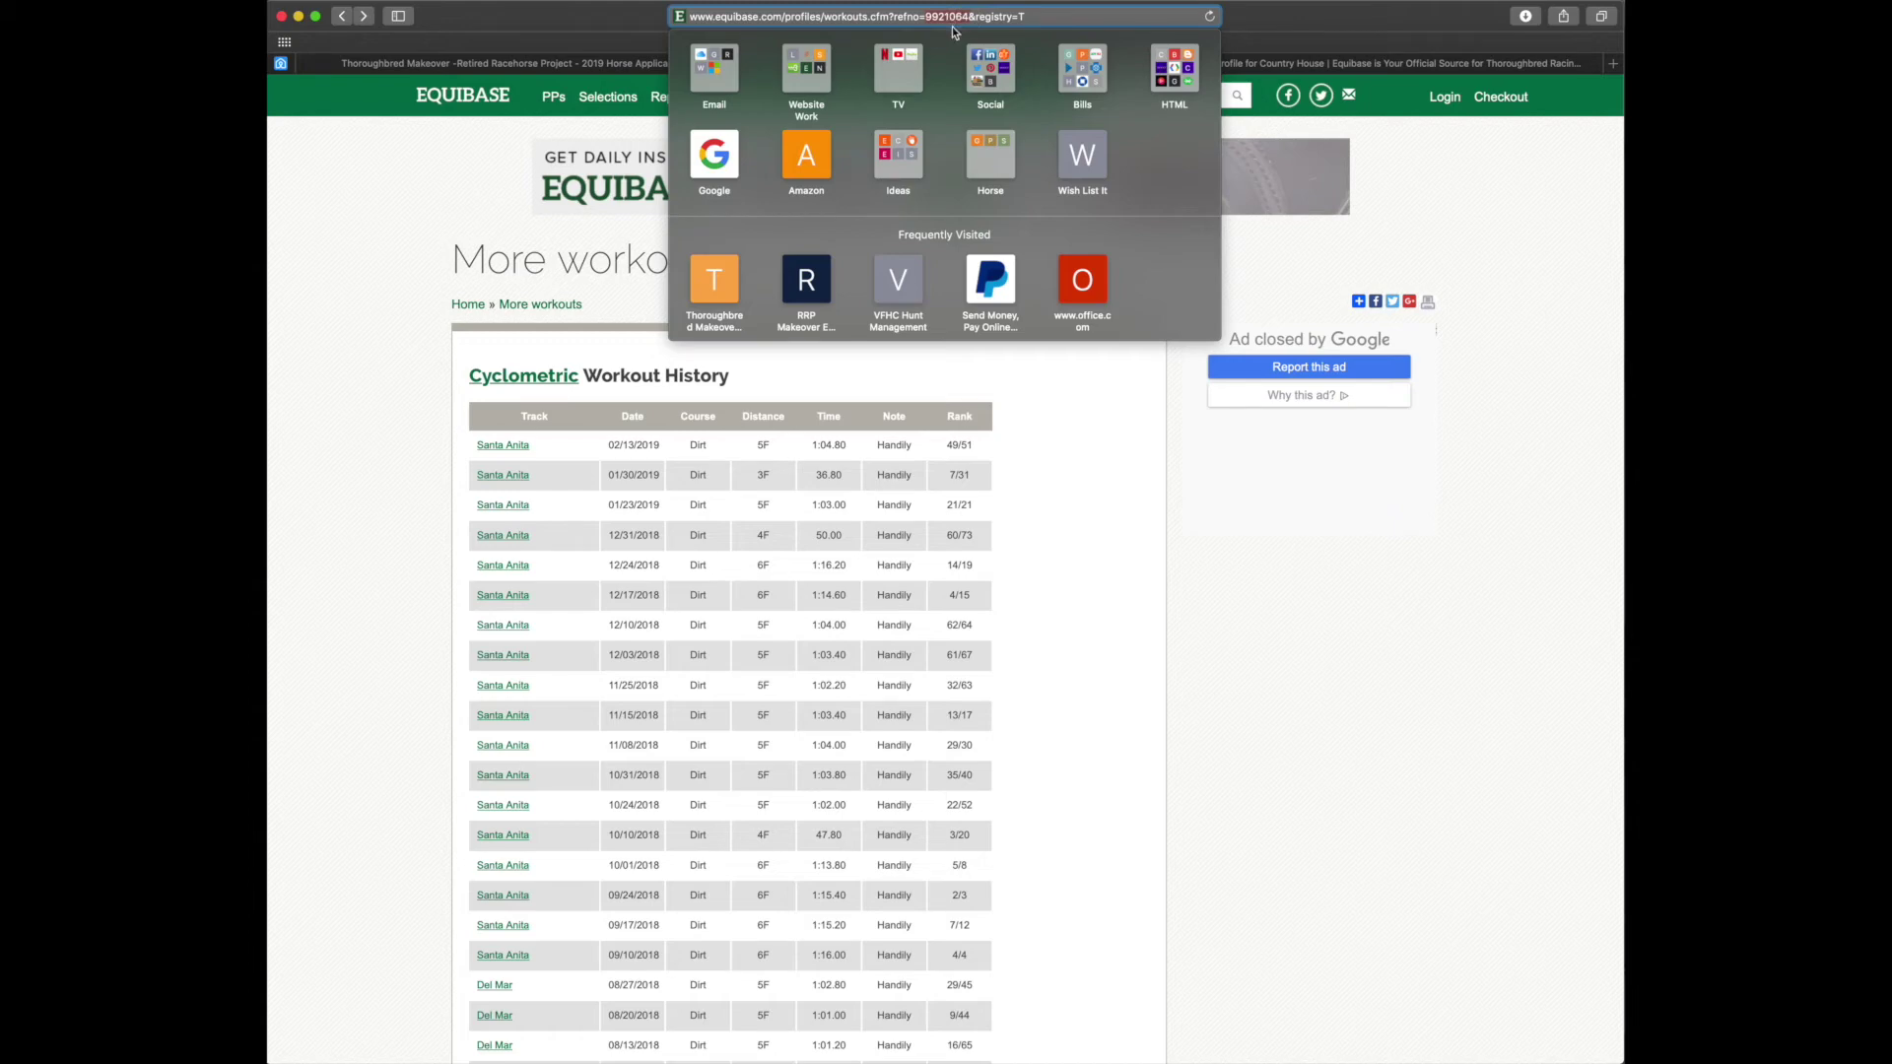
Copy Country House's reference number 10105616 from its Equibase profile address
{"action": "left_click", "coordinate": [1282, 63]}
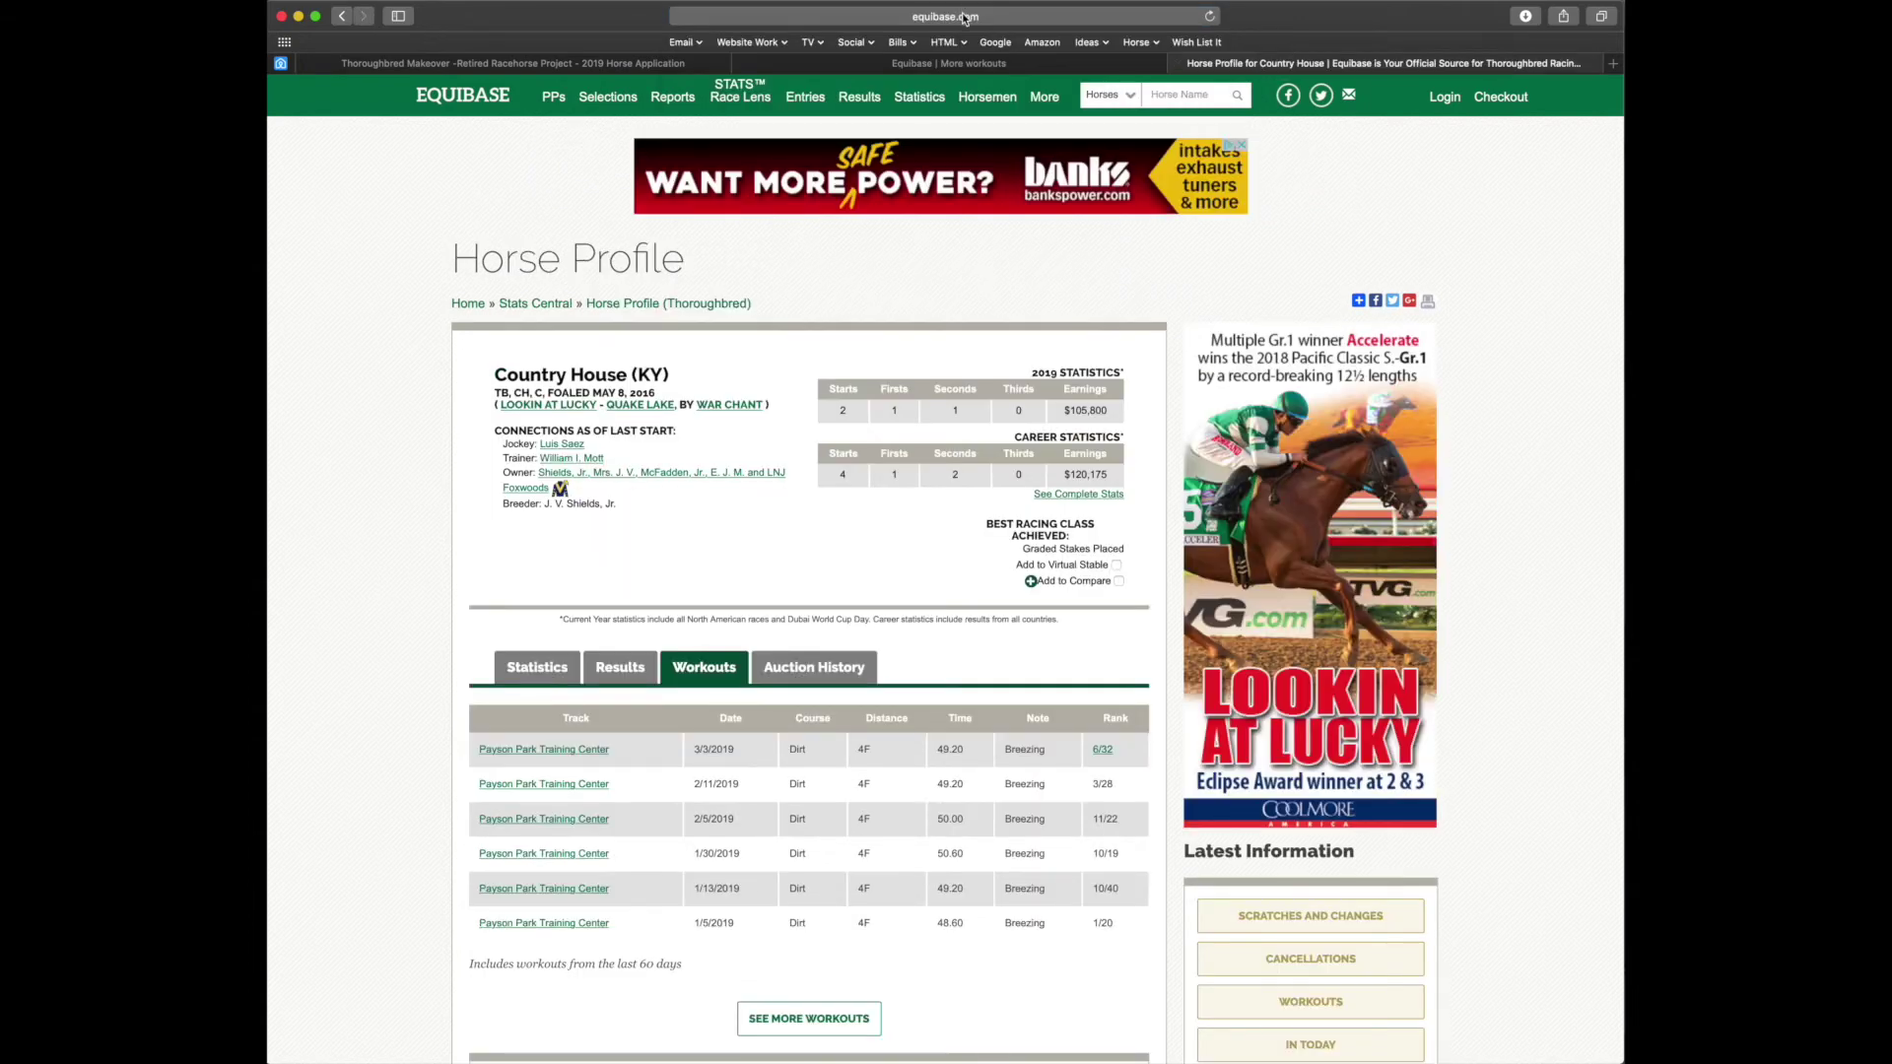
{"action": "left_click", "coordinate": [1020, 27]}
{"action": "left_click", "coordinate": [1030, 17]}
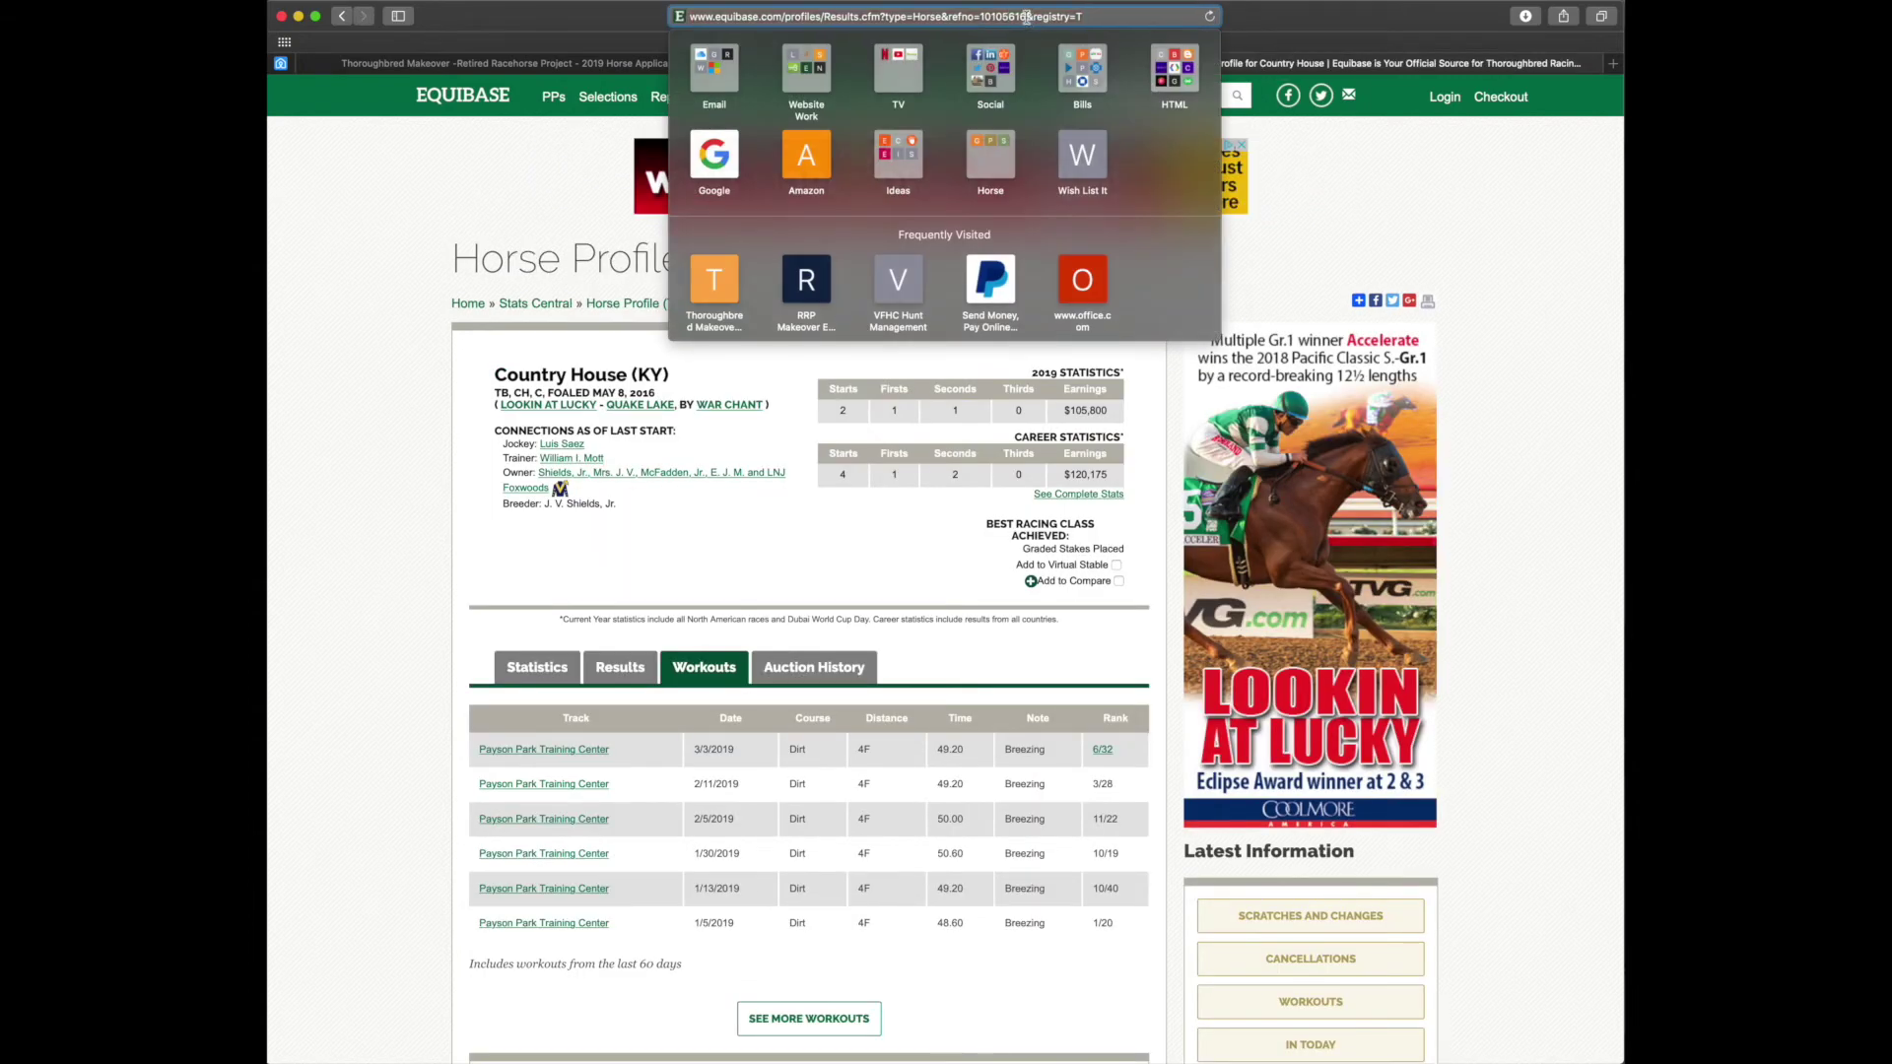
{"action": "double_click", "coordinate": [998, 17]}
{"action": "key", "text": "super+c"}
{"action": "key", "text": "Escape"}
Load Country House's workouts using reference number 10105616, then return to the application form
{"action": "left_click", "coordinate": [1005, 65]}
{"action": "left_click", "coordinate": [971, 16]}
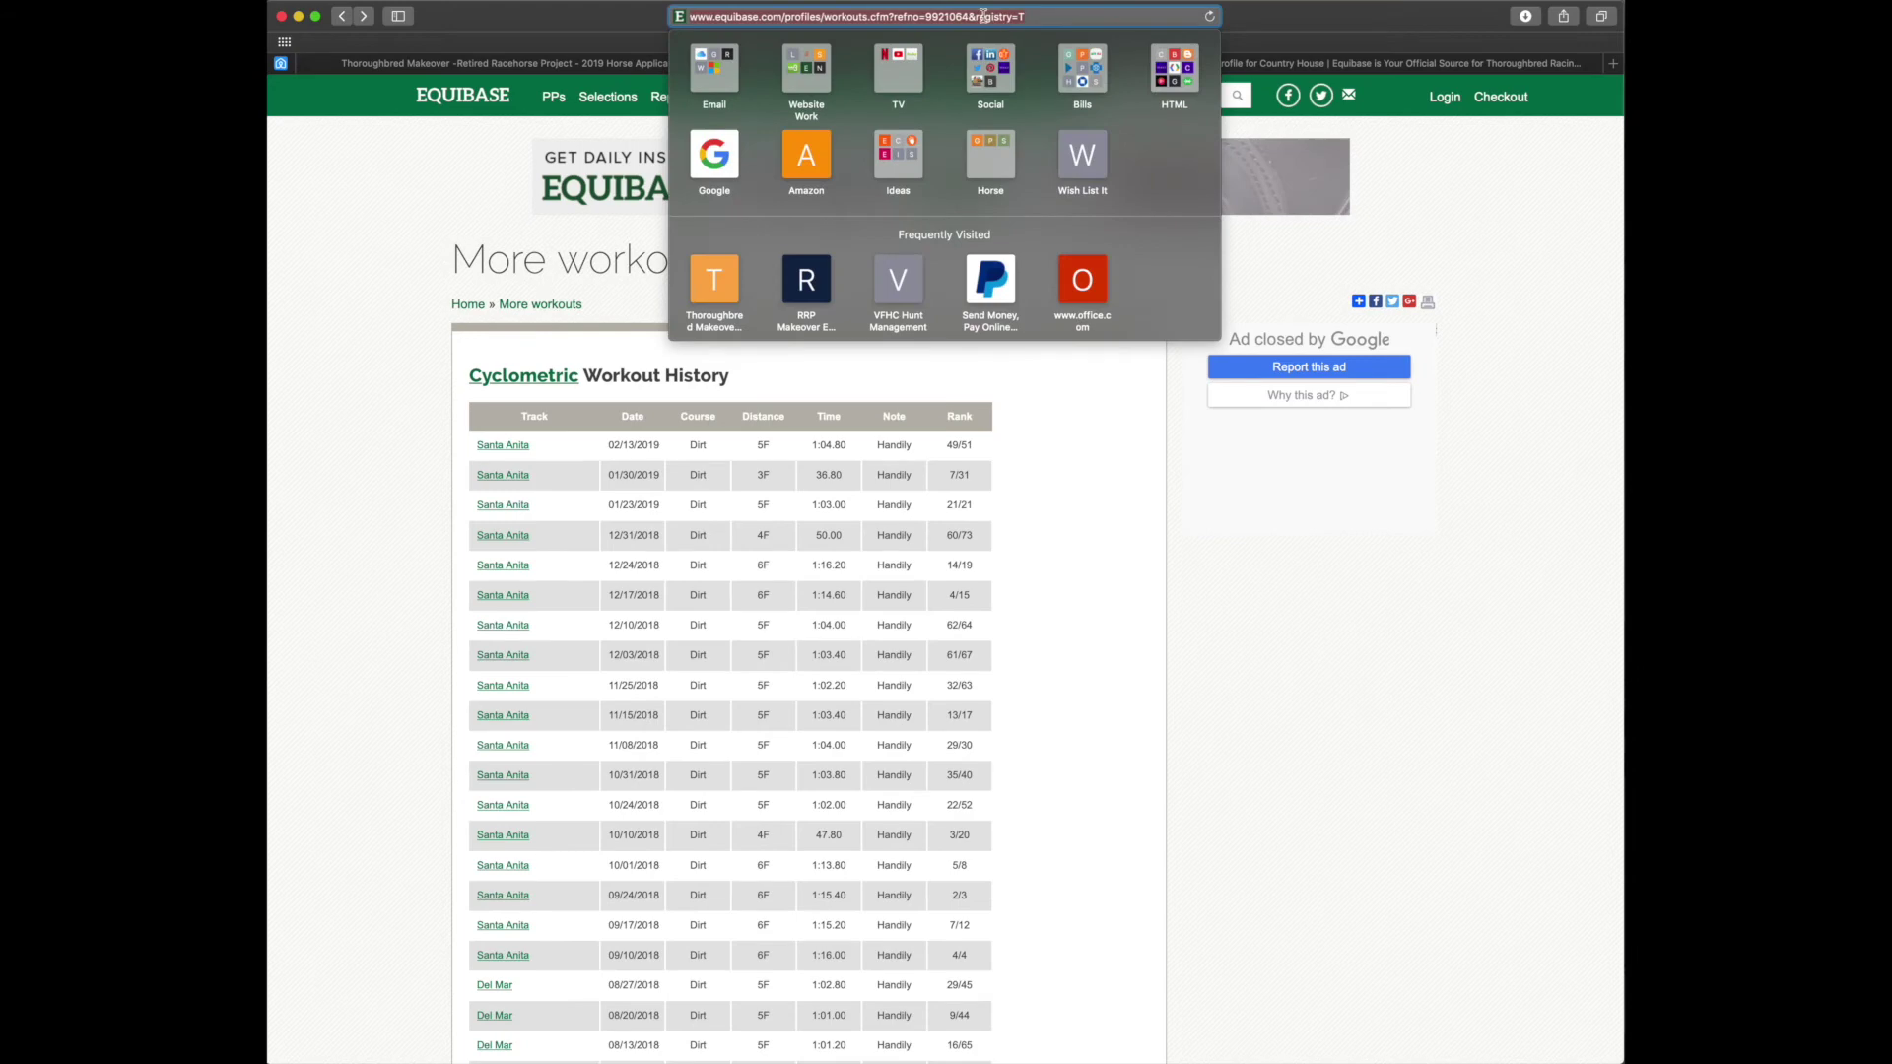
{"action": "left_click", "coordinate": [971, 16]}
{"action": "left_click_drag", "start_coordinate": [972, 16], "coordinate": [925, 17]}
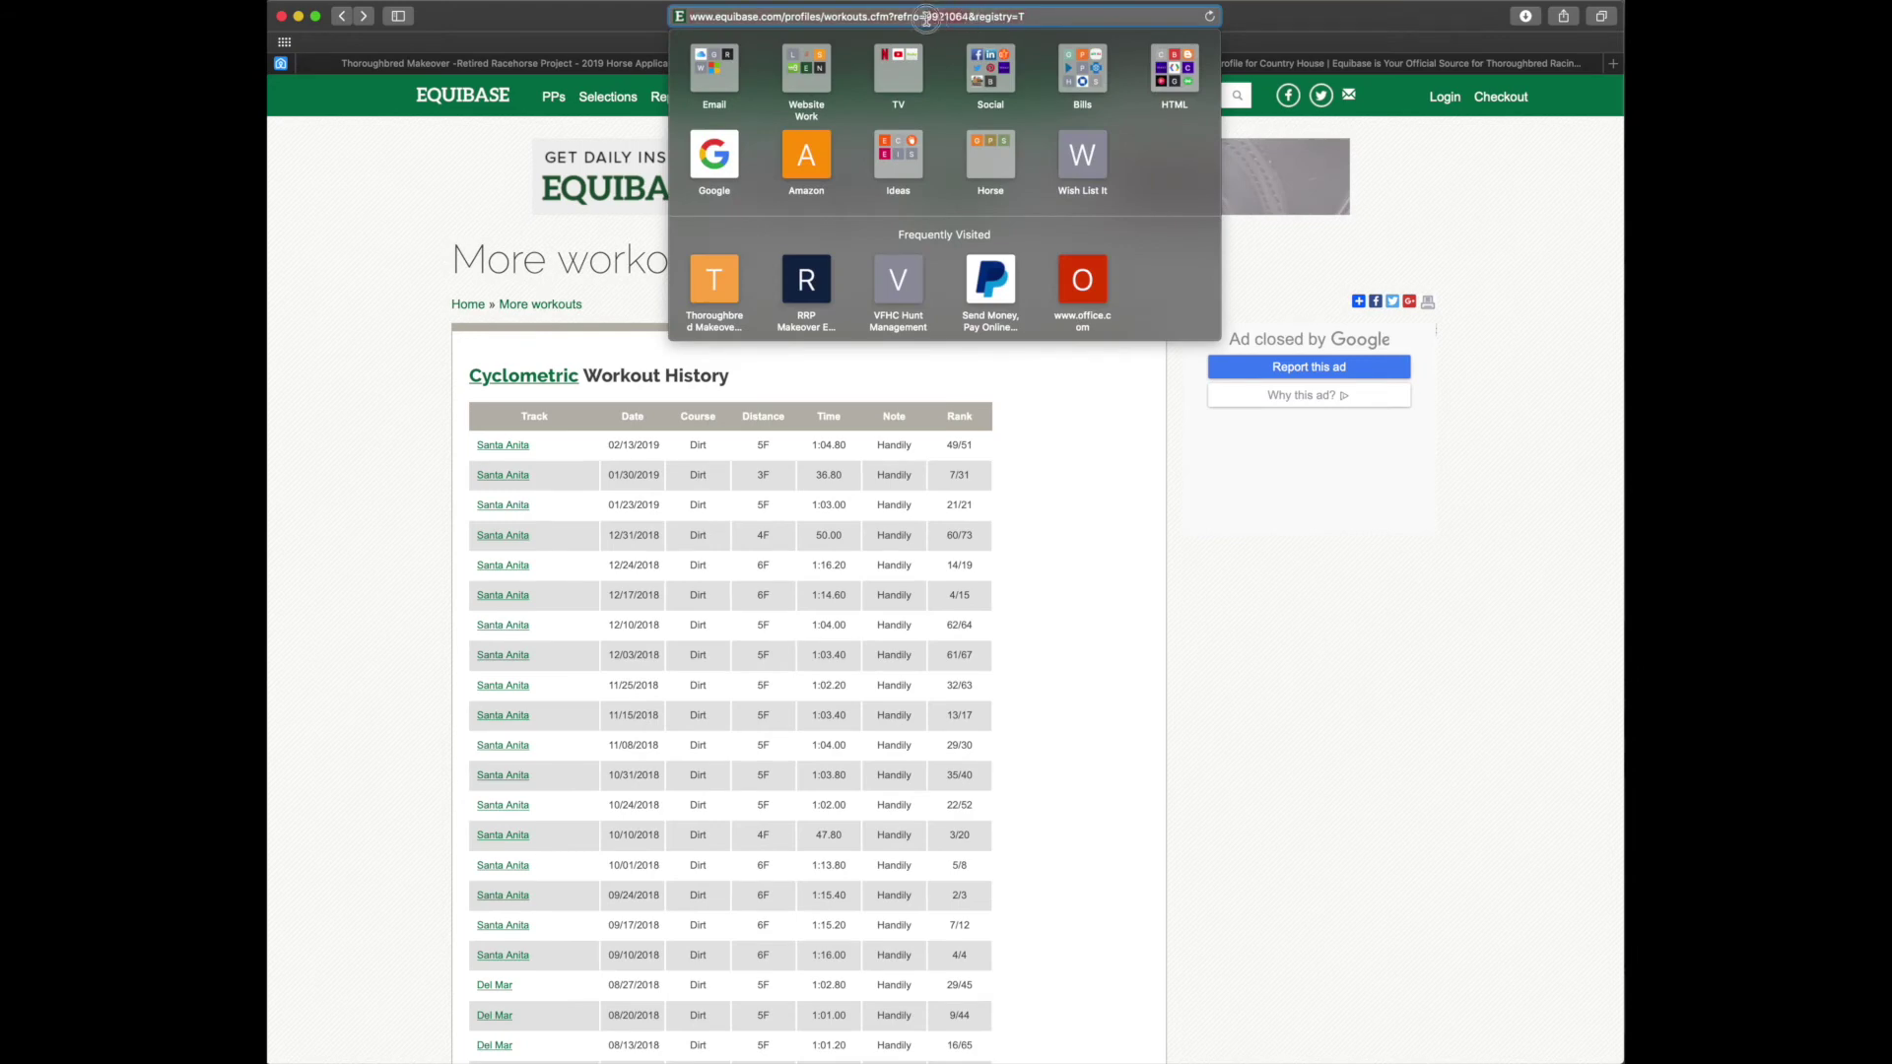
{"action": "key", "text": "super+v"}
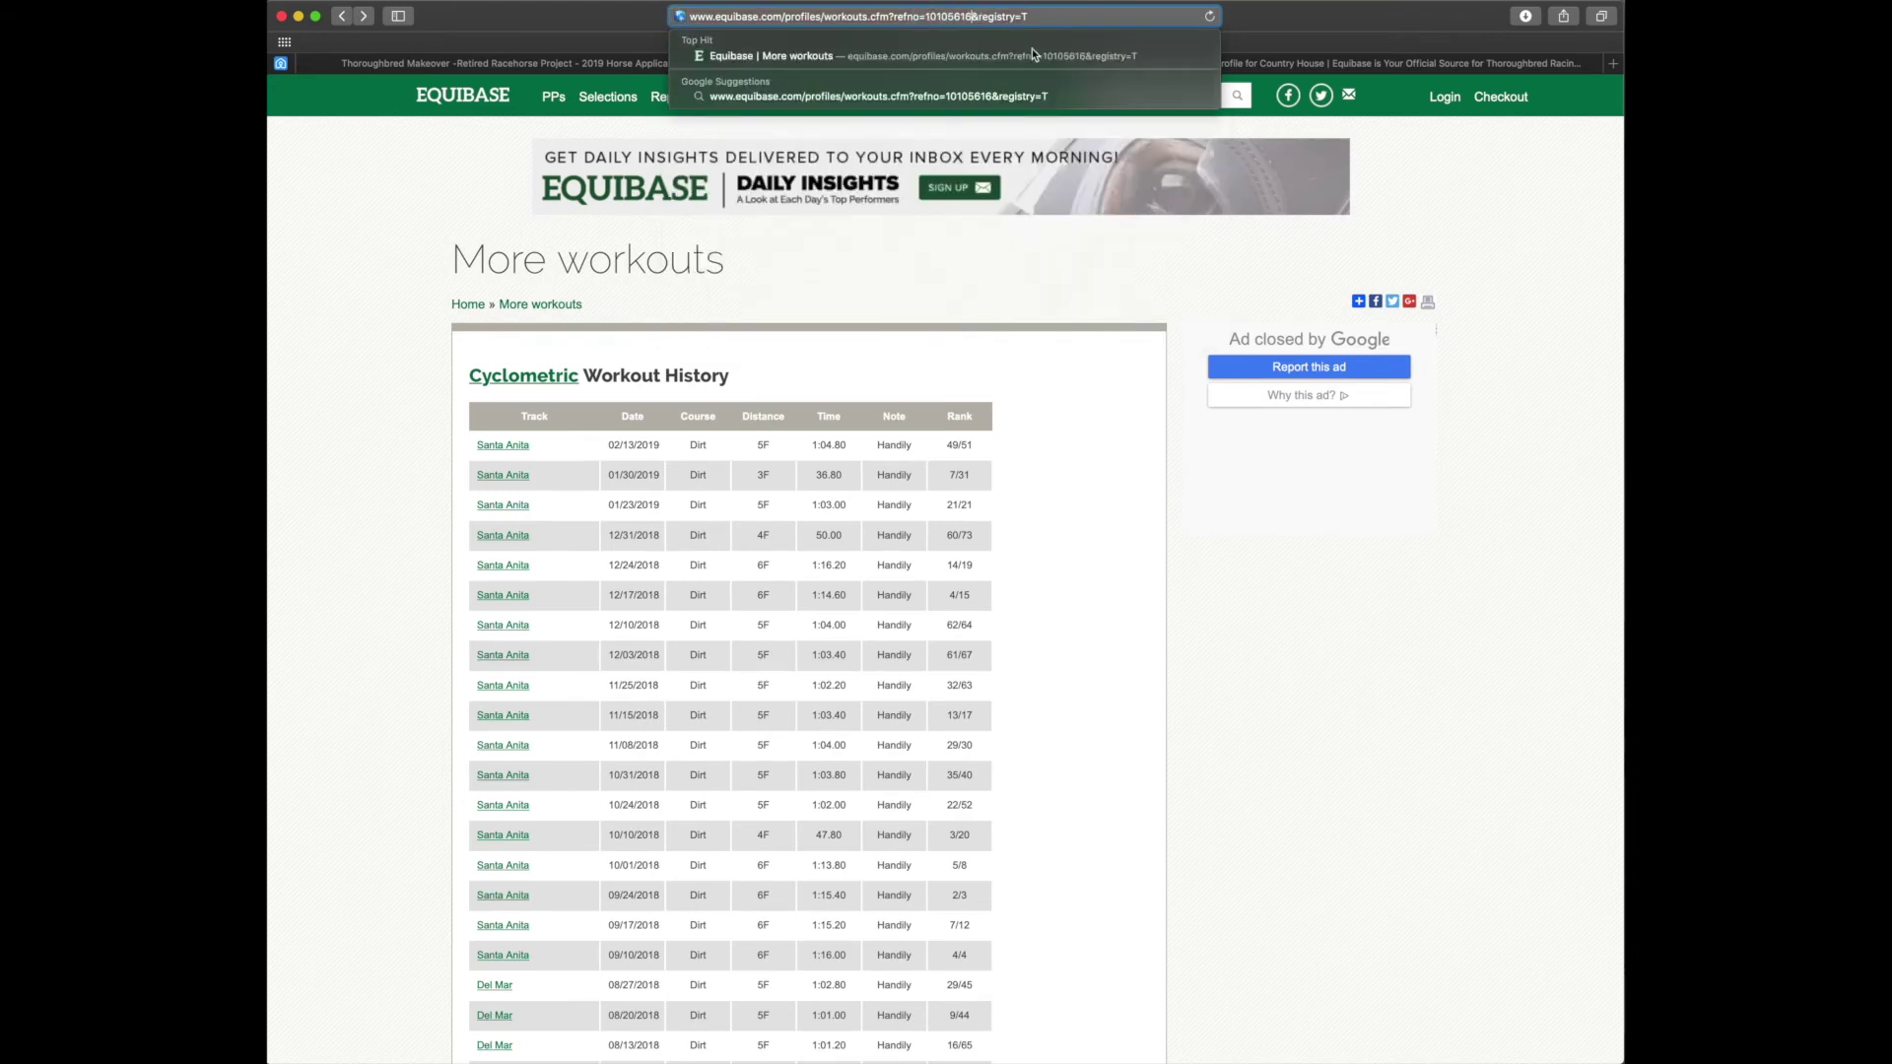
{"action": "key", "text": "Return"}
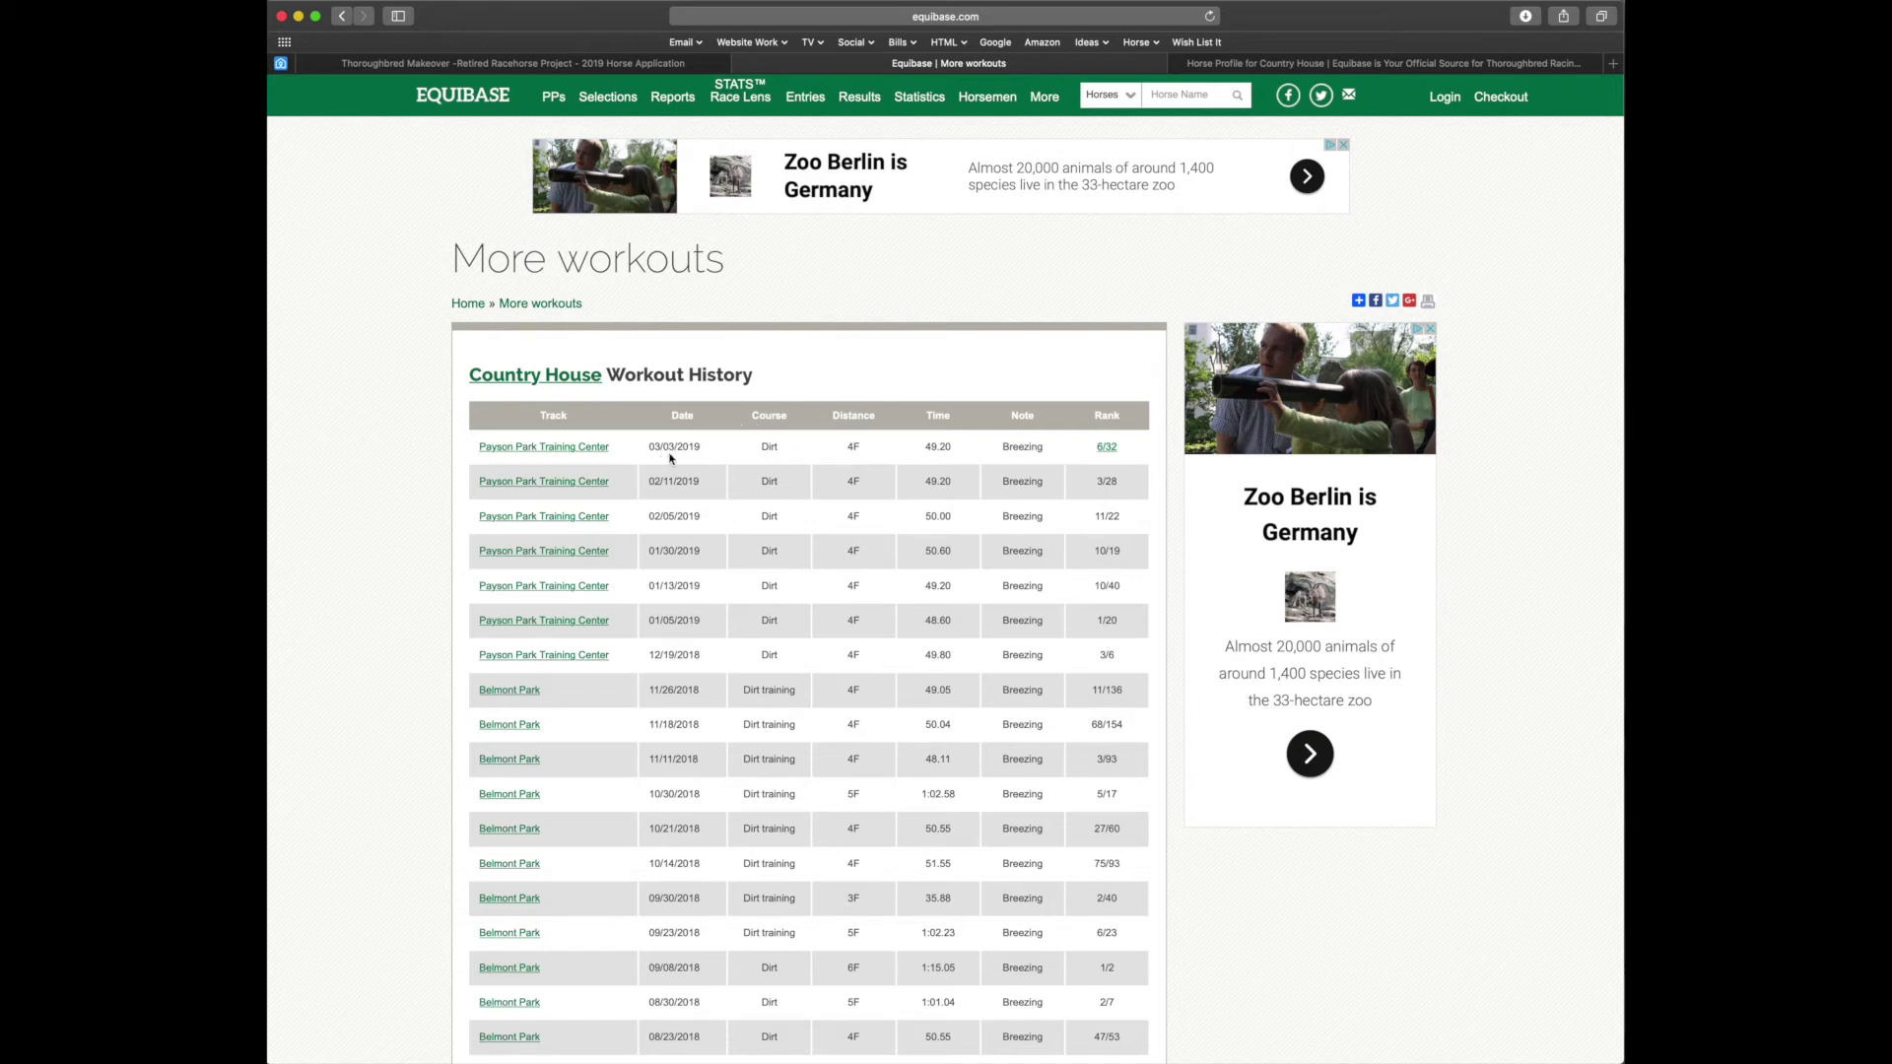
{"action": "left_click", "coordinate": [615, 62]}
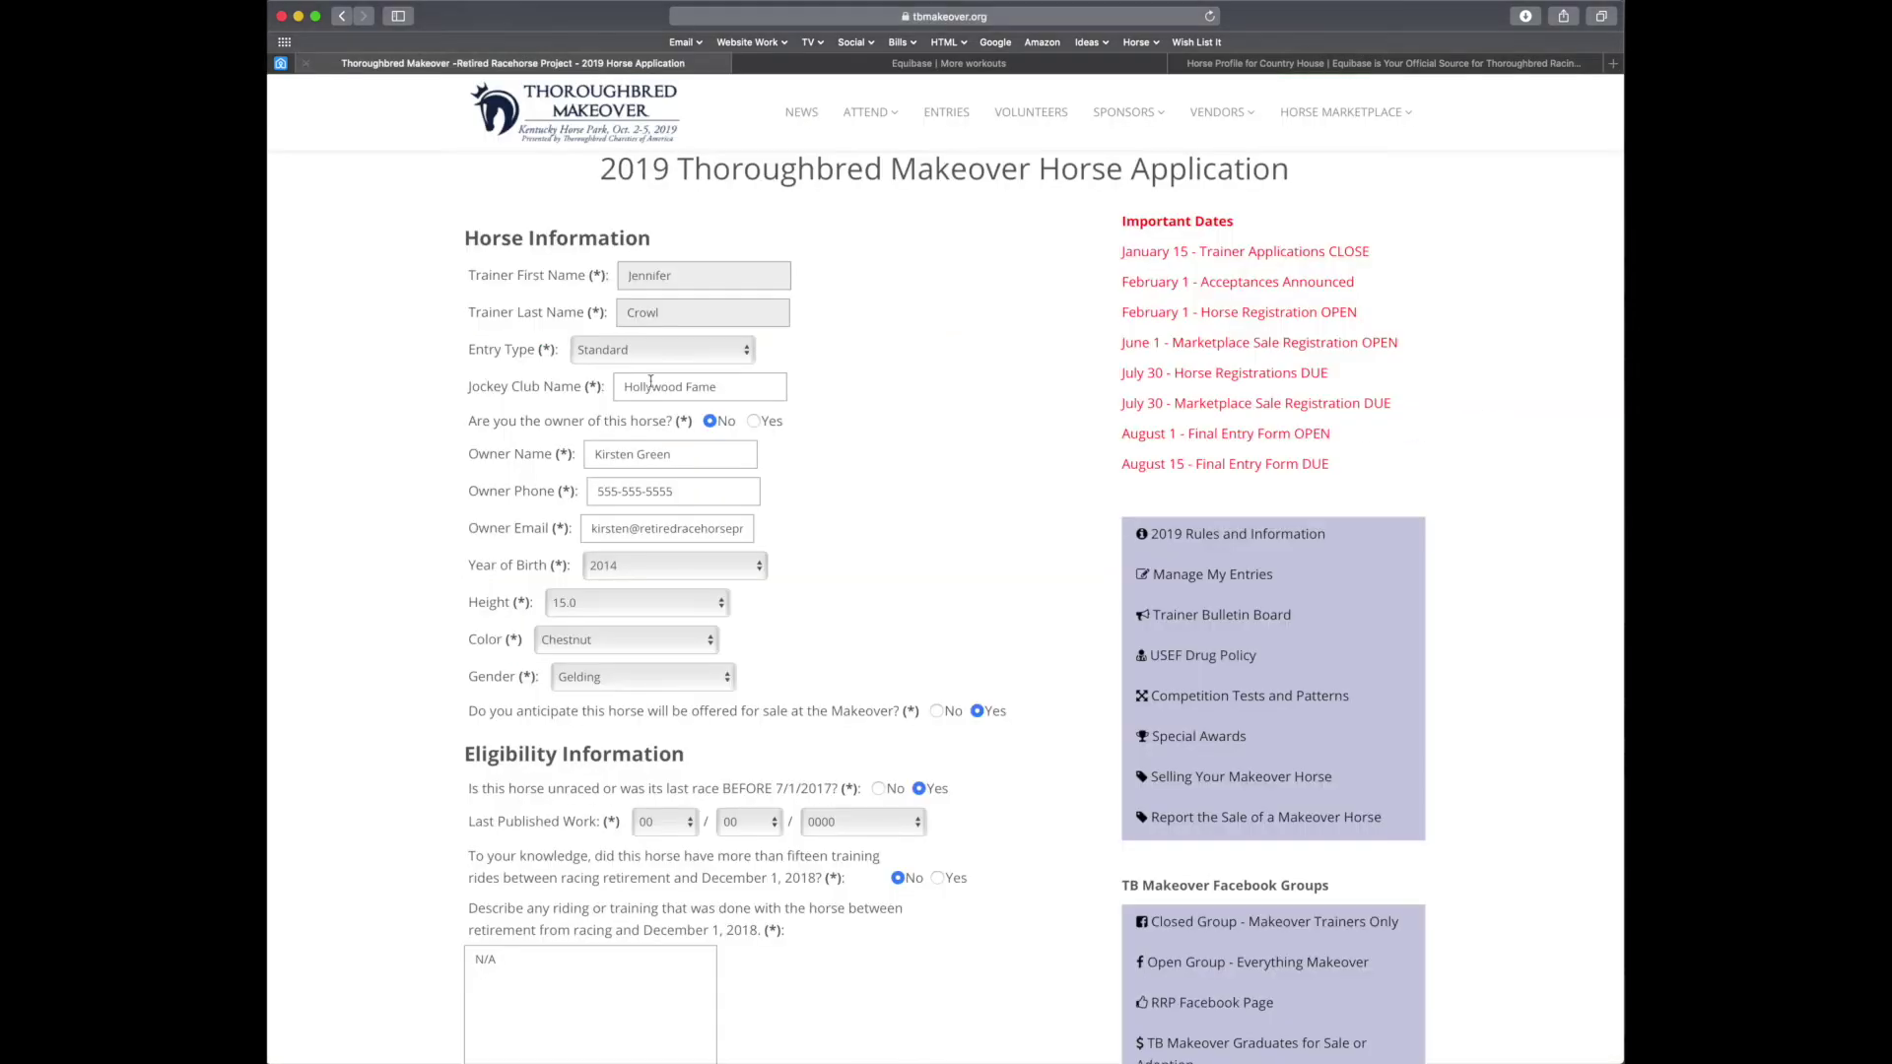
Set Last Published Work to 03/03/2019 and submit Hollywood Fame's application
{"action": "left_click", "coordinate": [665, 824]}
{"action": "left_click", "coordinate": [666, 868]}
{"action": "left_click", "coordinate": [743, 822]}
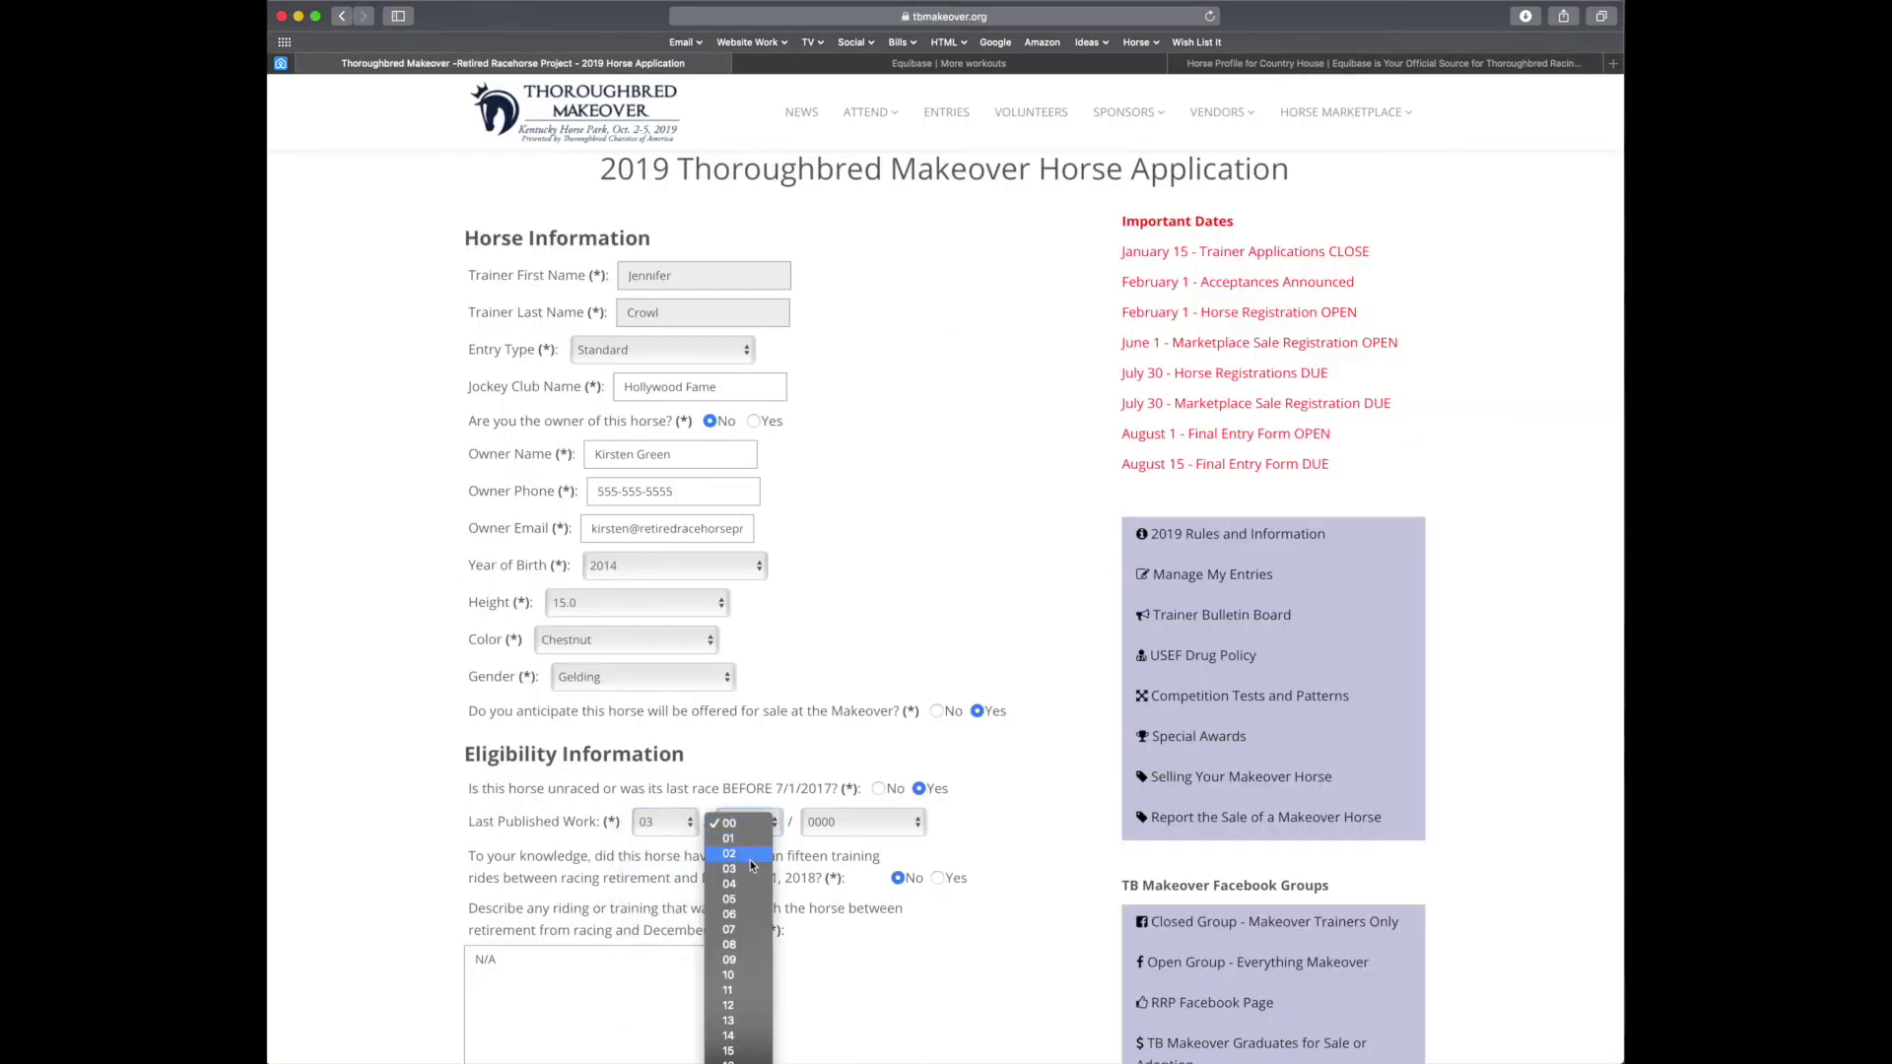
{"action": "left_click", "coordinate": [749, 868]}
{"action": "left_click", "coordinate": [843, 824]}
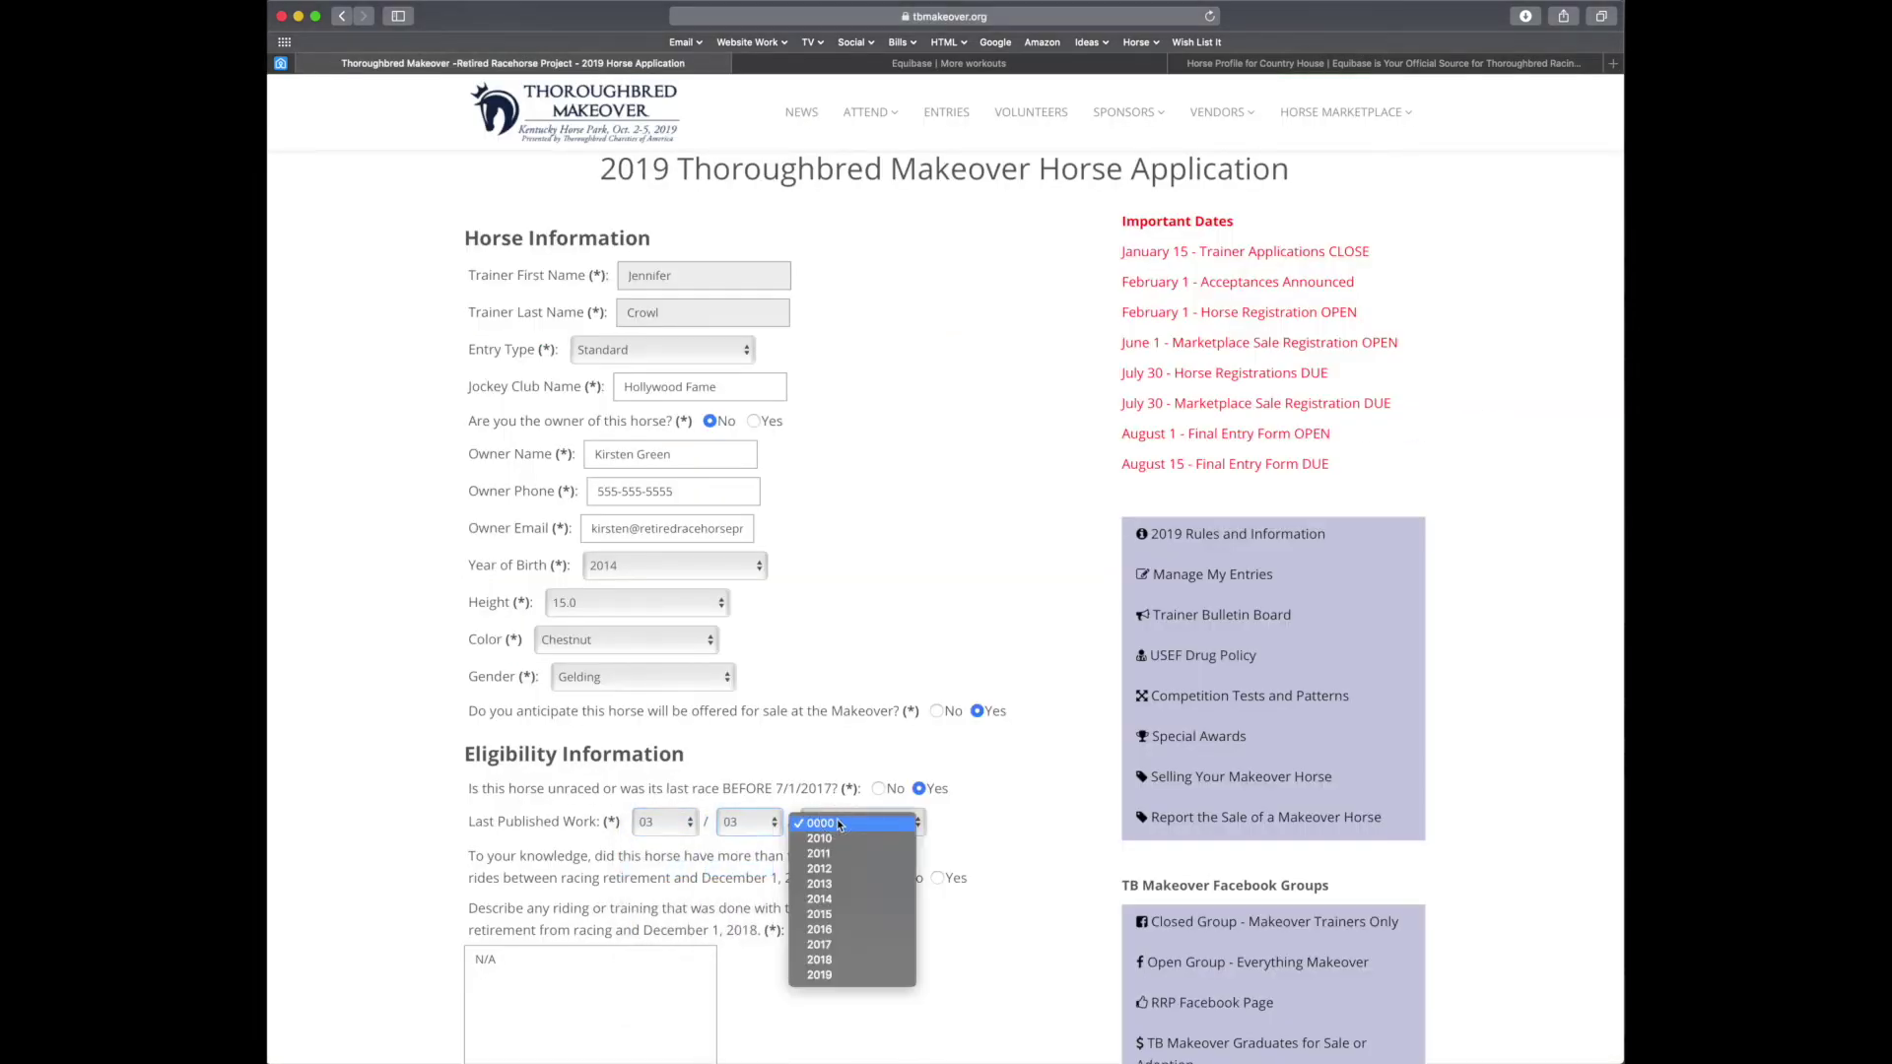
{"action": "left_click", "coordinate": [820, 975]}
{"action": "scroll", "coordinate": [996, 755], "scroll_direction": "down", "scroll_amount": 5}
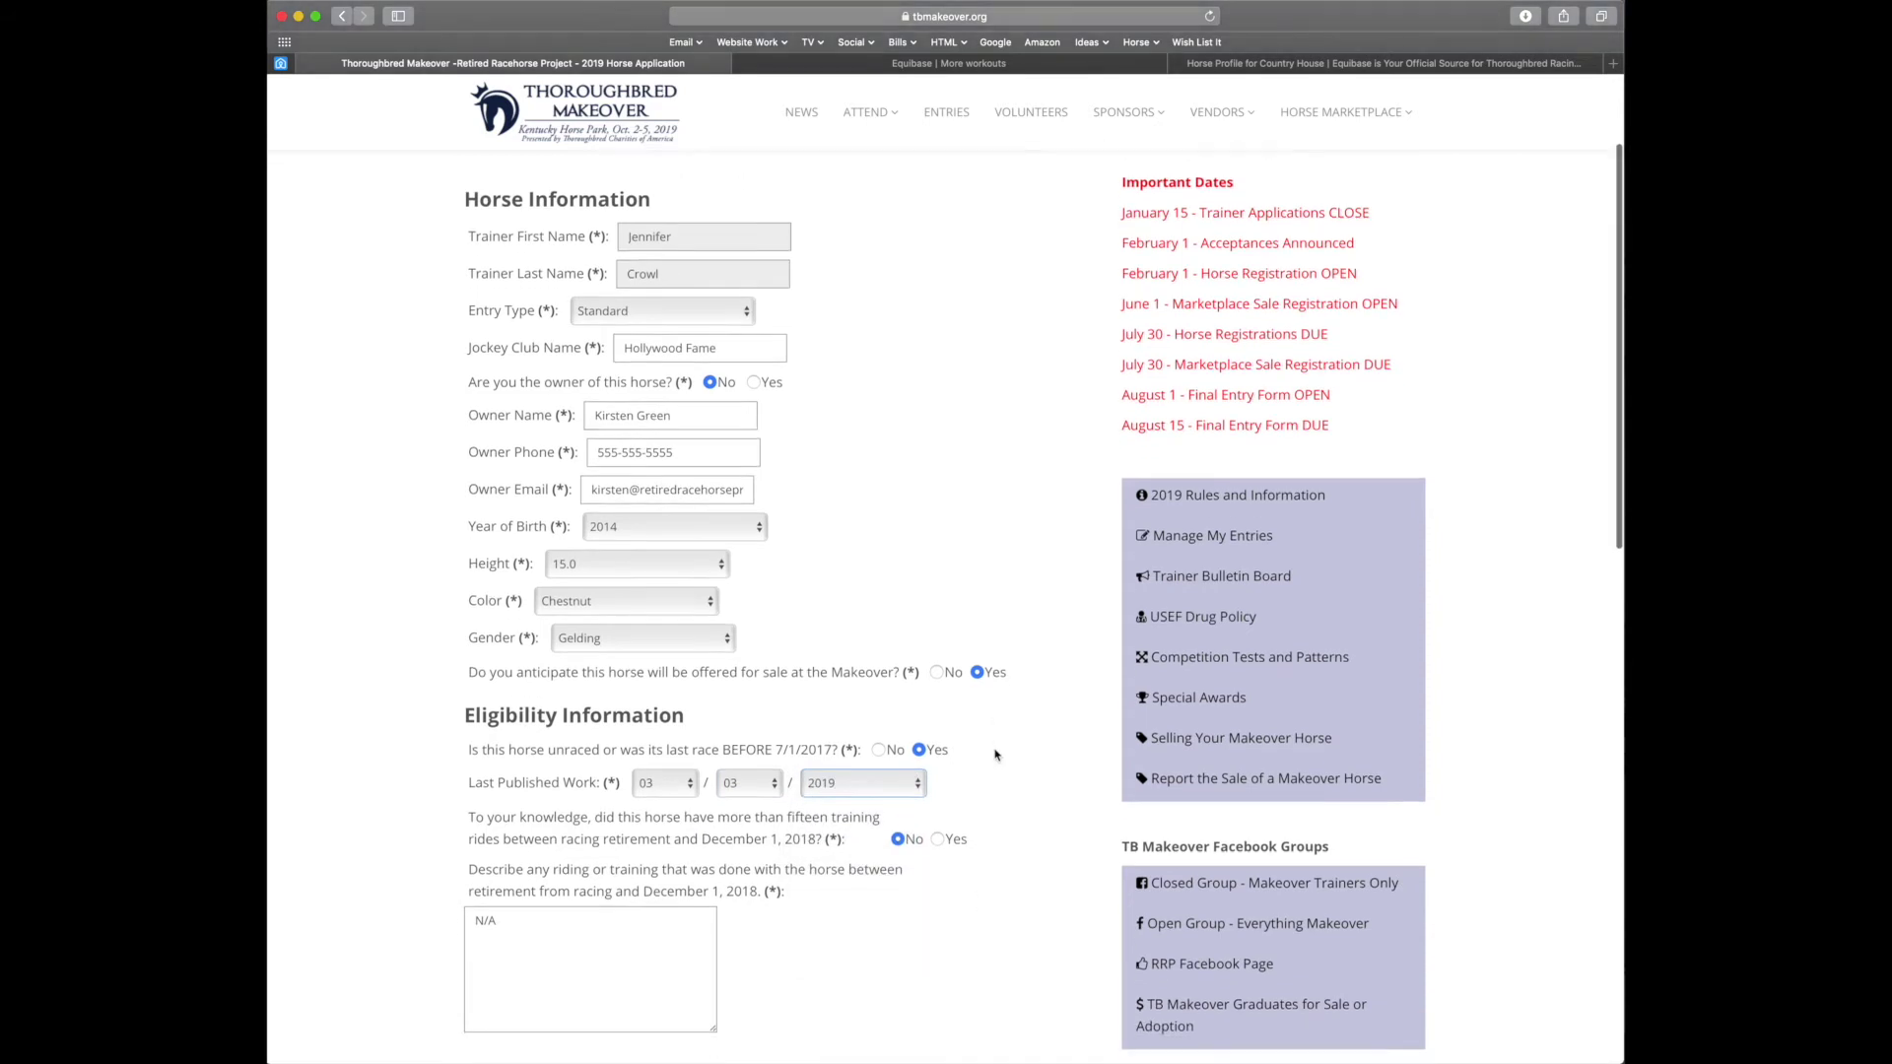
{"action": "scroll", "coordinate": [995, 755], "scroll_direction": "down", "scroll_amount": 4}
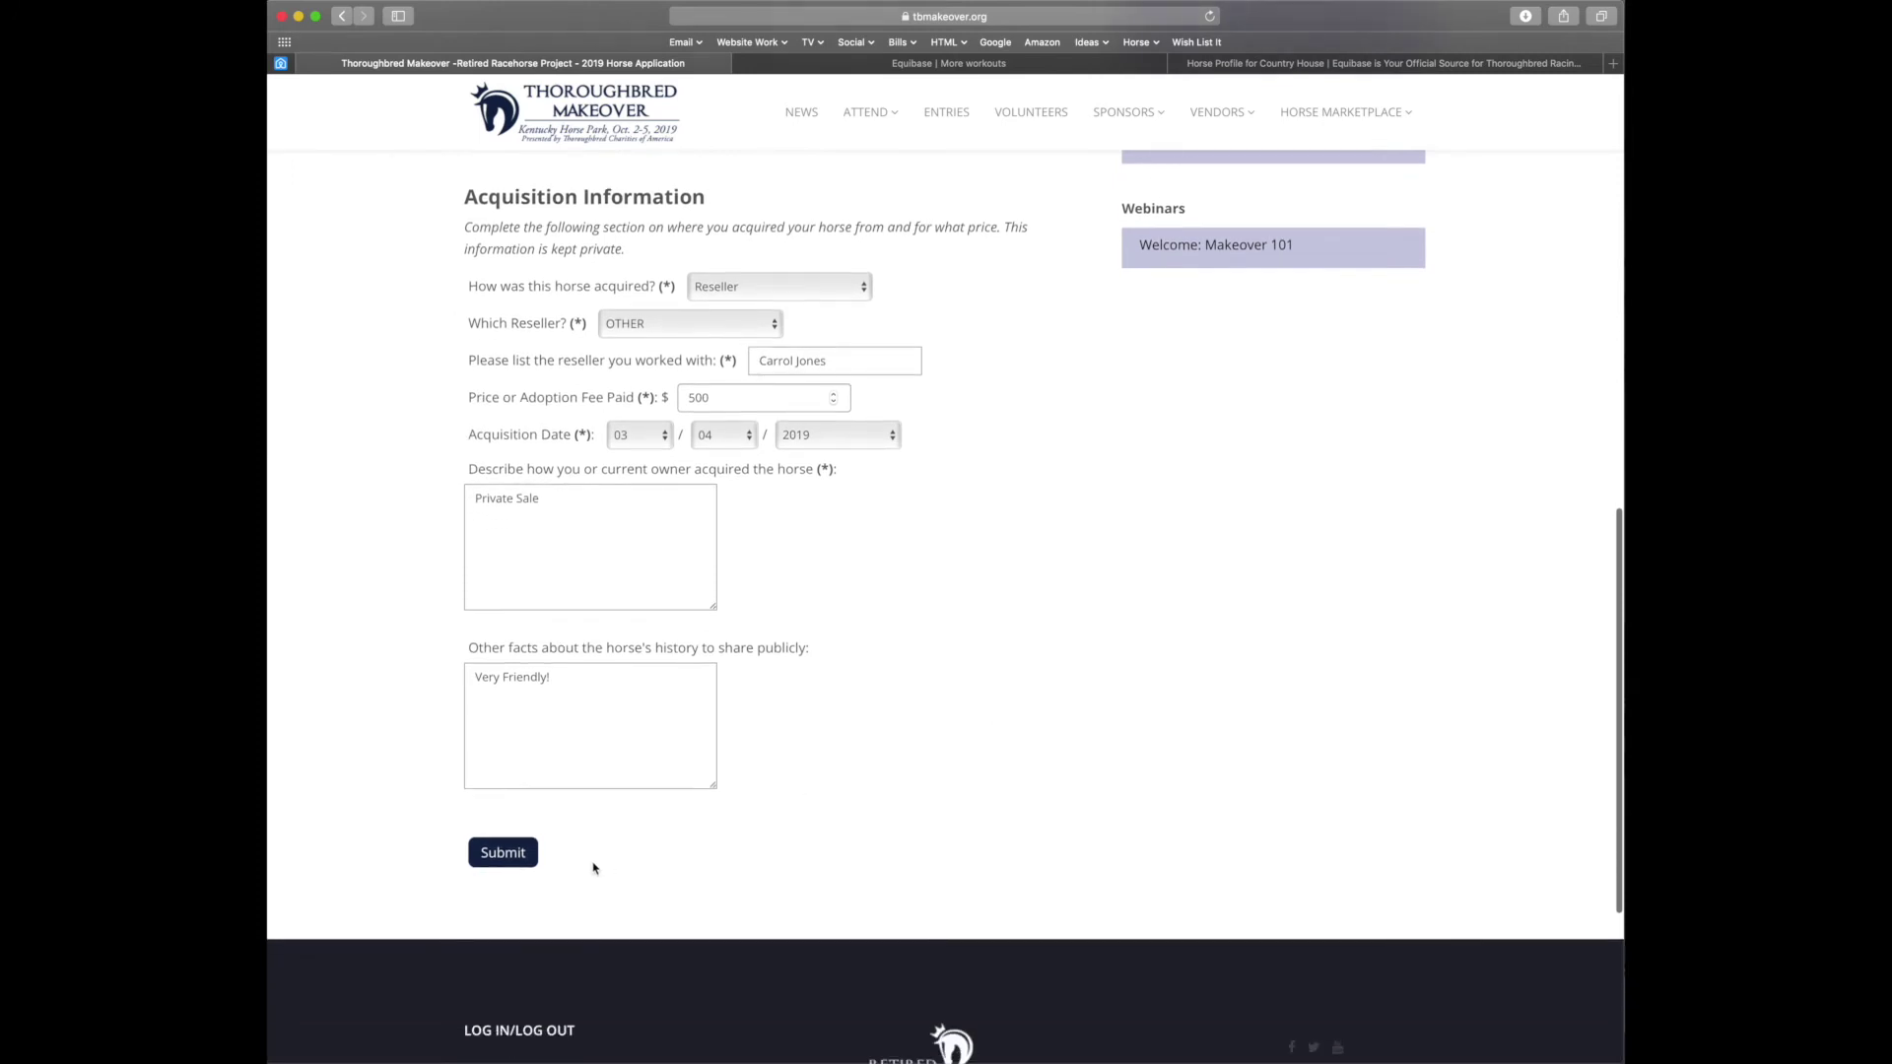
{"action": "left_click", "coordinate": [512, 865]}
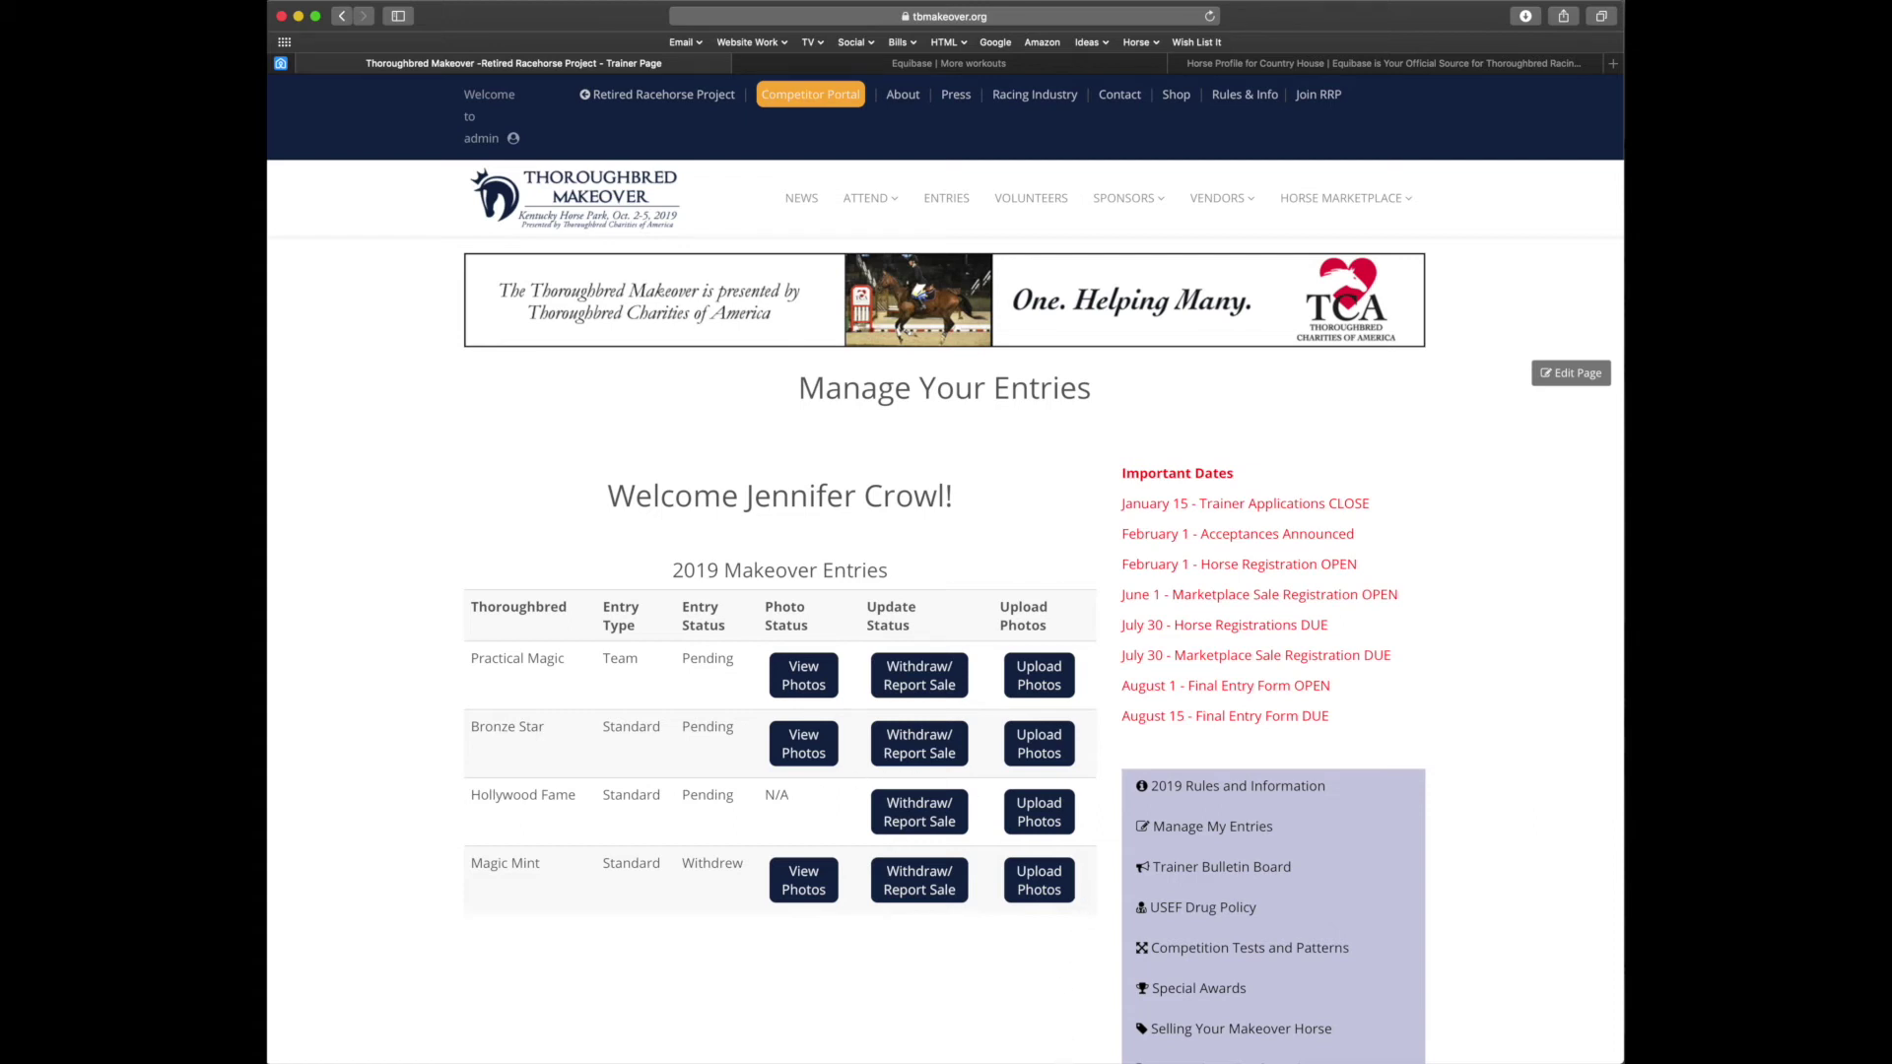
Switch to the mail inbox showing the '2019 Makeover Horse Entry Submitted' message
{"action": "key", "text": "super+Tab"}
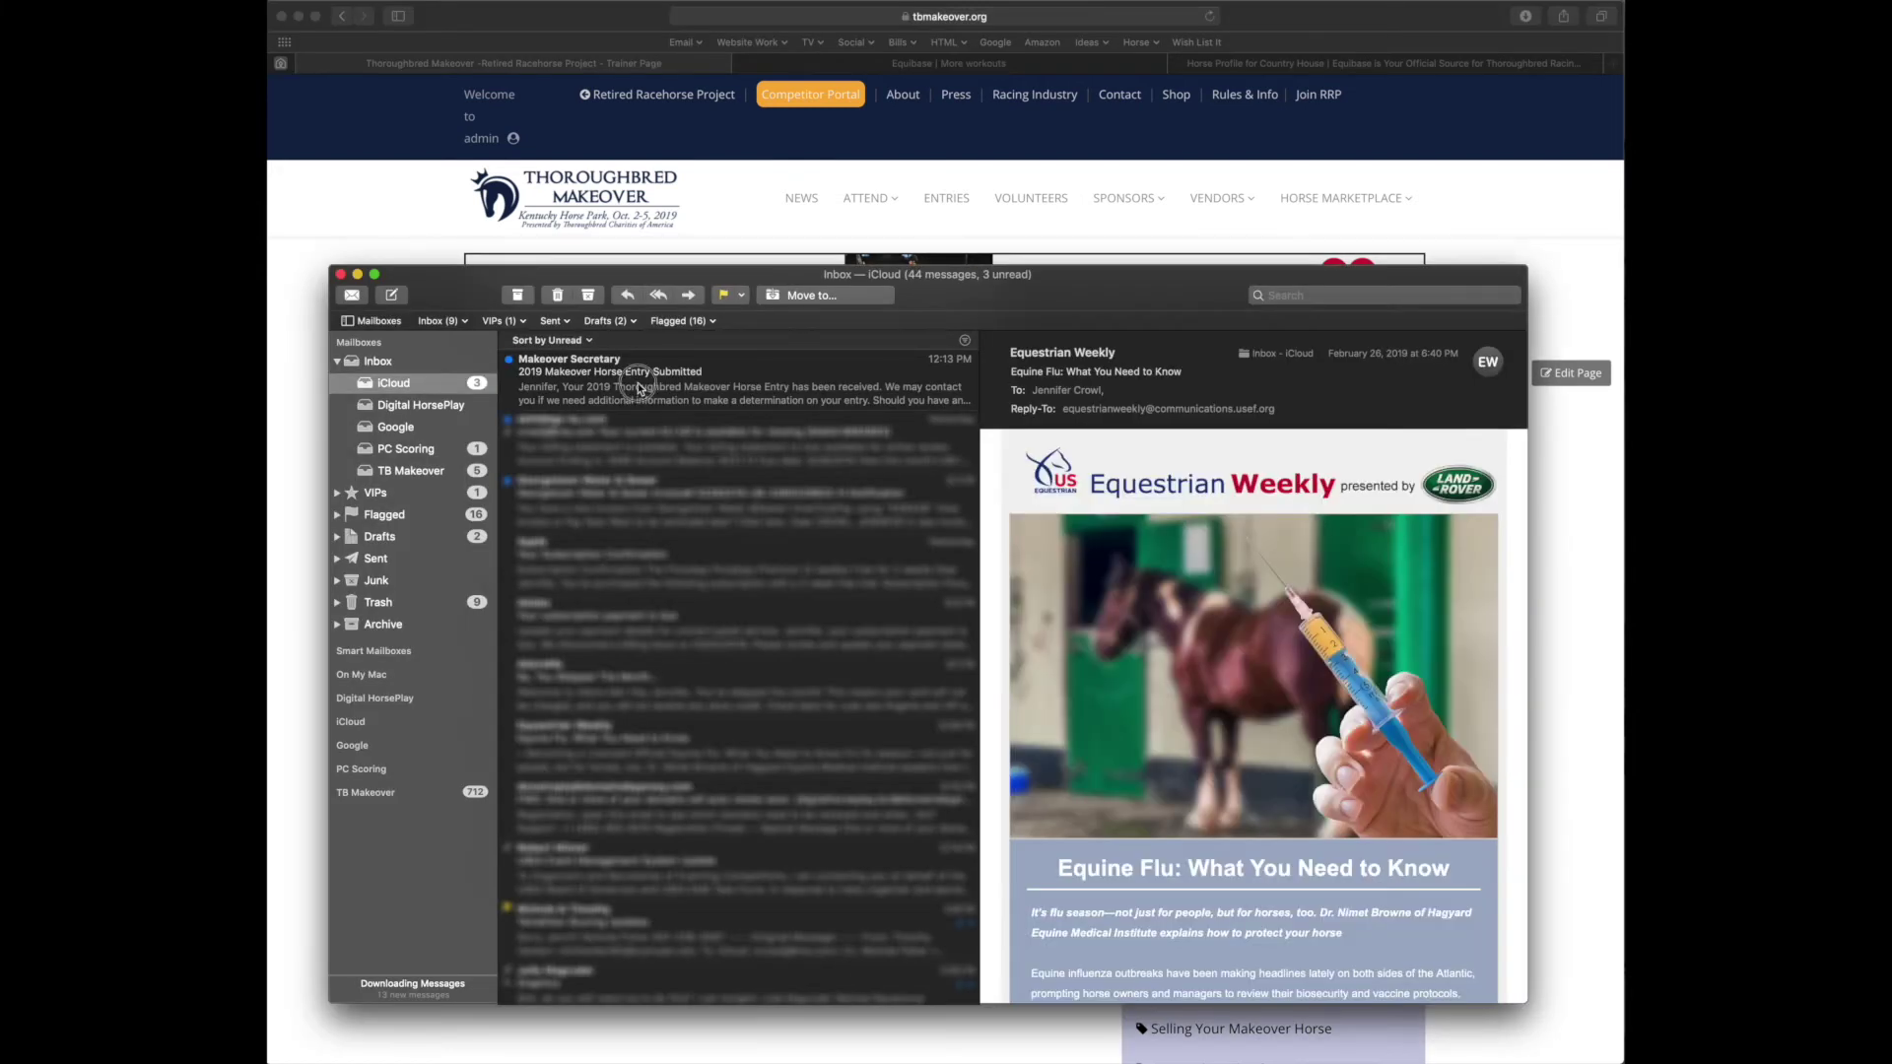
{"action": "left_click", "coordinate": [638, 389]}
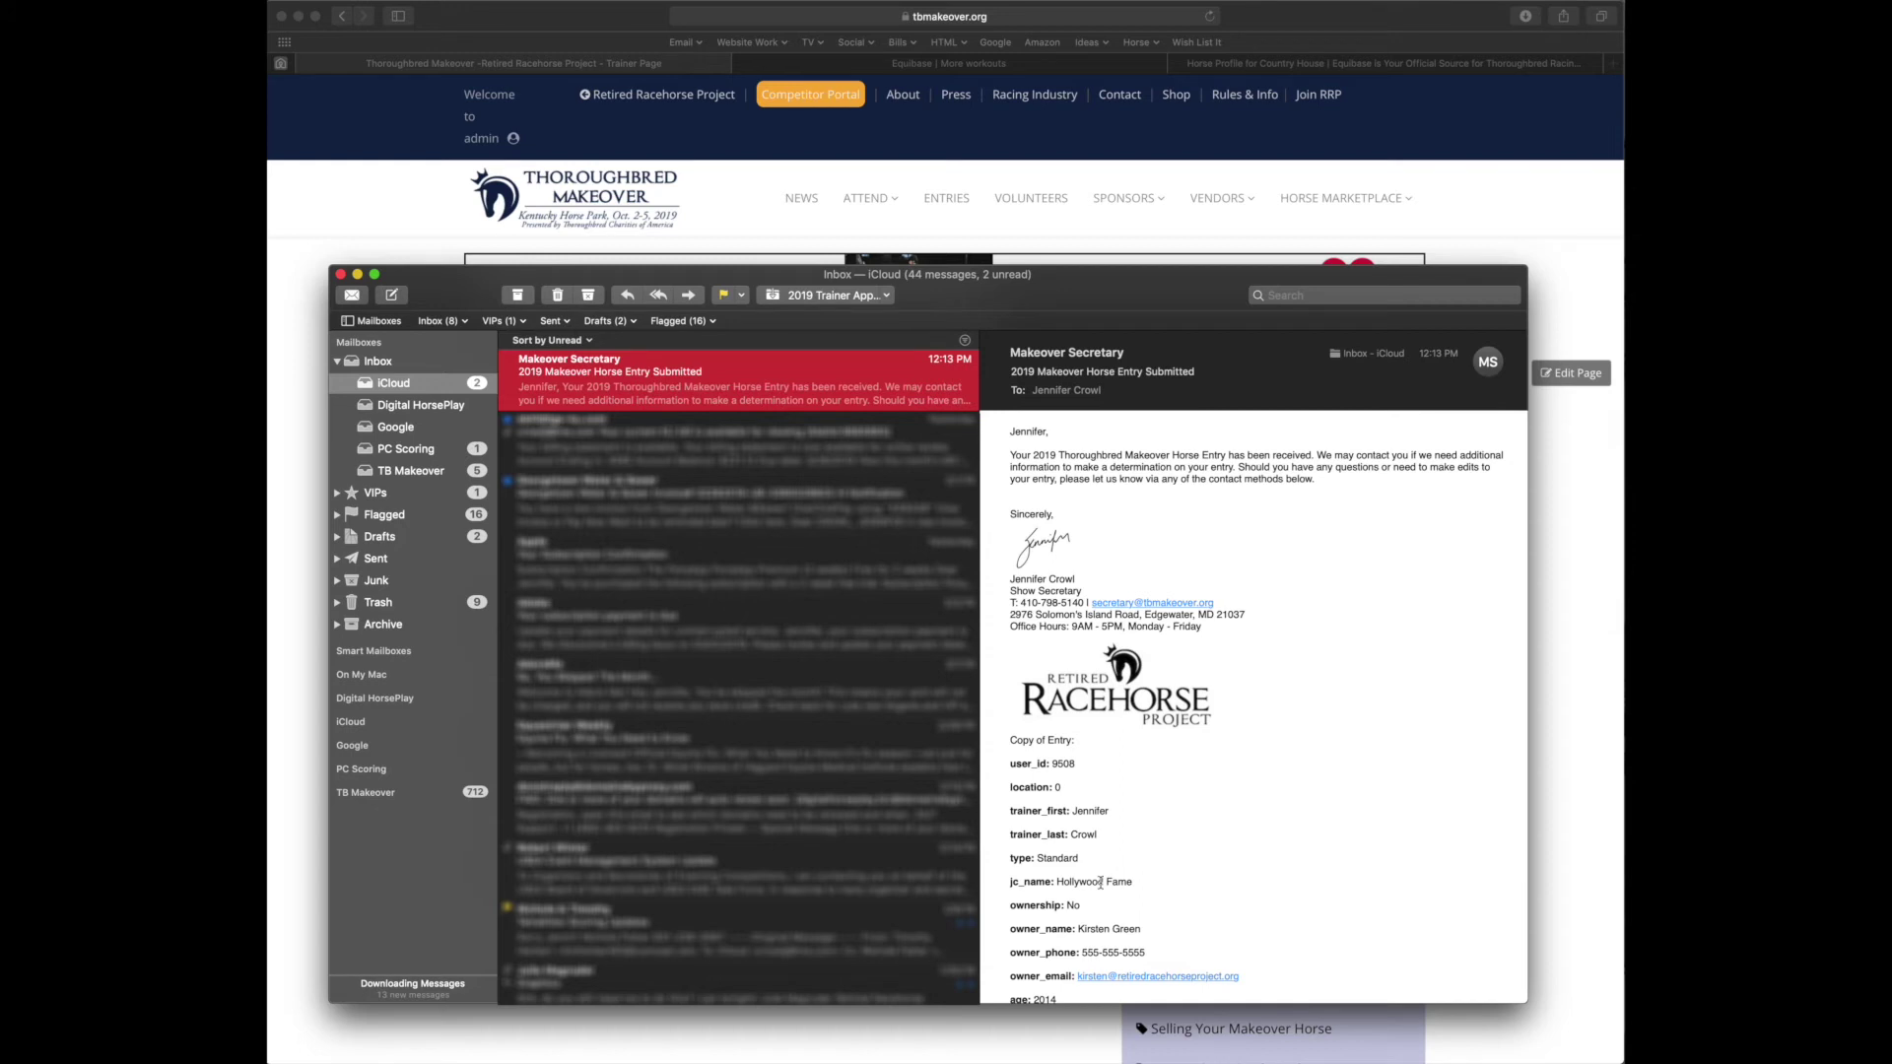
{"action": "scroll", "coordinate": [1231, 735], "scroll_direction": "down", "scroll_amount": 3}
{"action": "scroll", "coordinate": [1231, 734], "scroll_direction": "down", "scroll_amount": 6}
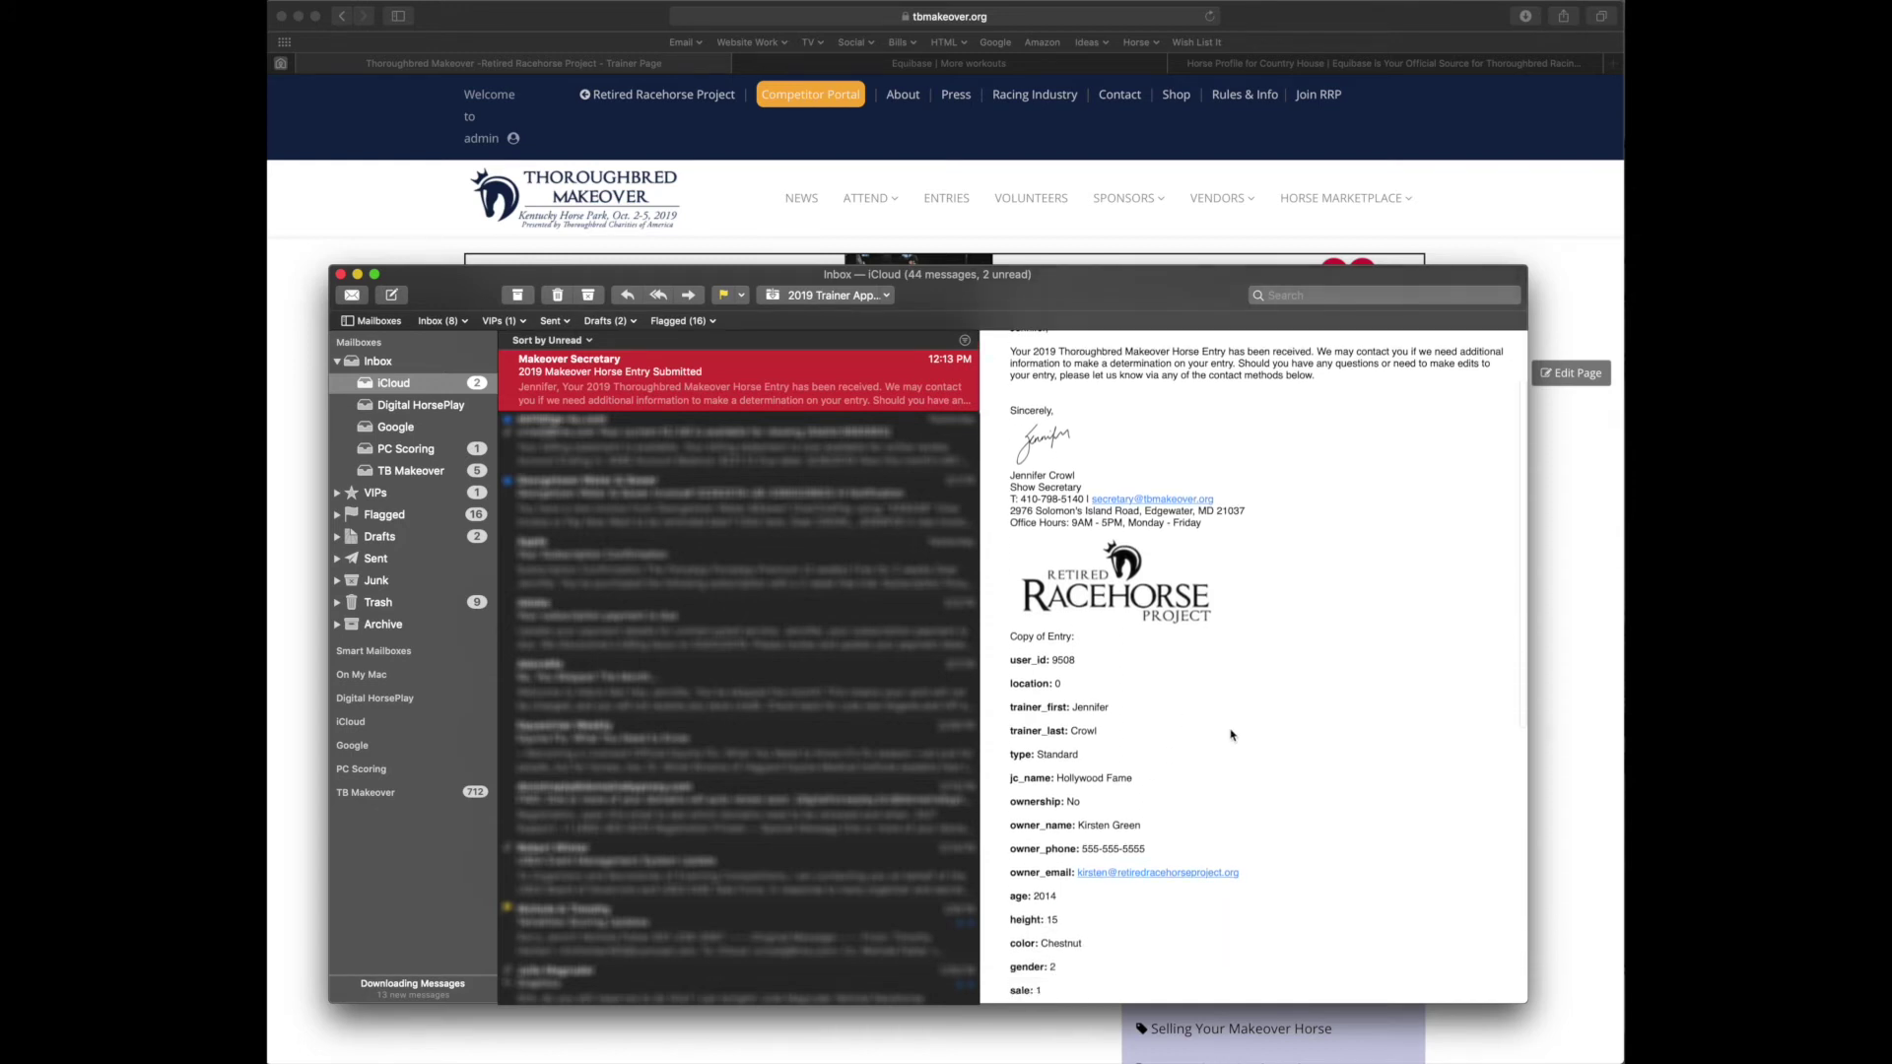
{"action": "scroll", "coordinate": [1231, 734], "scroll_direction": "down", "scroll_amount": 10}
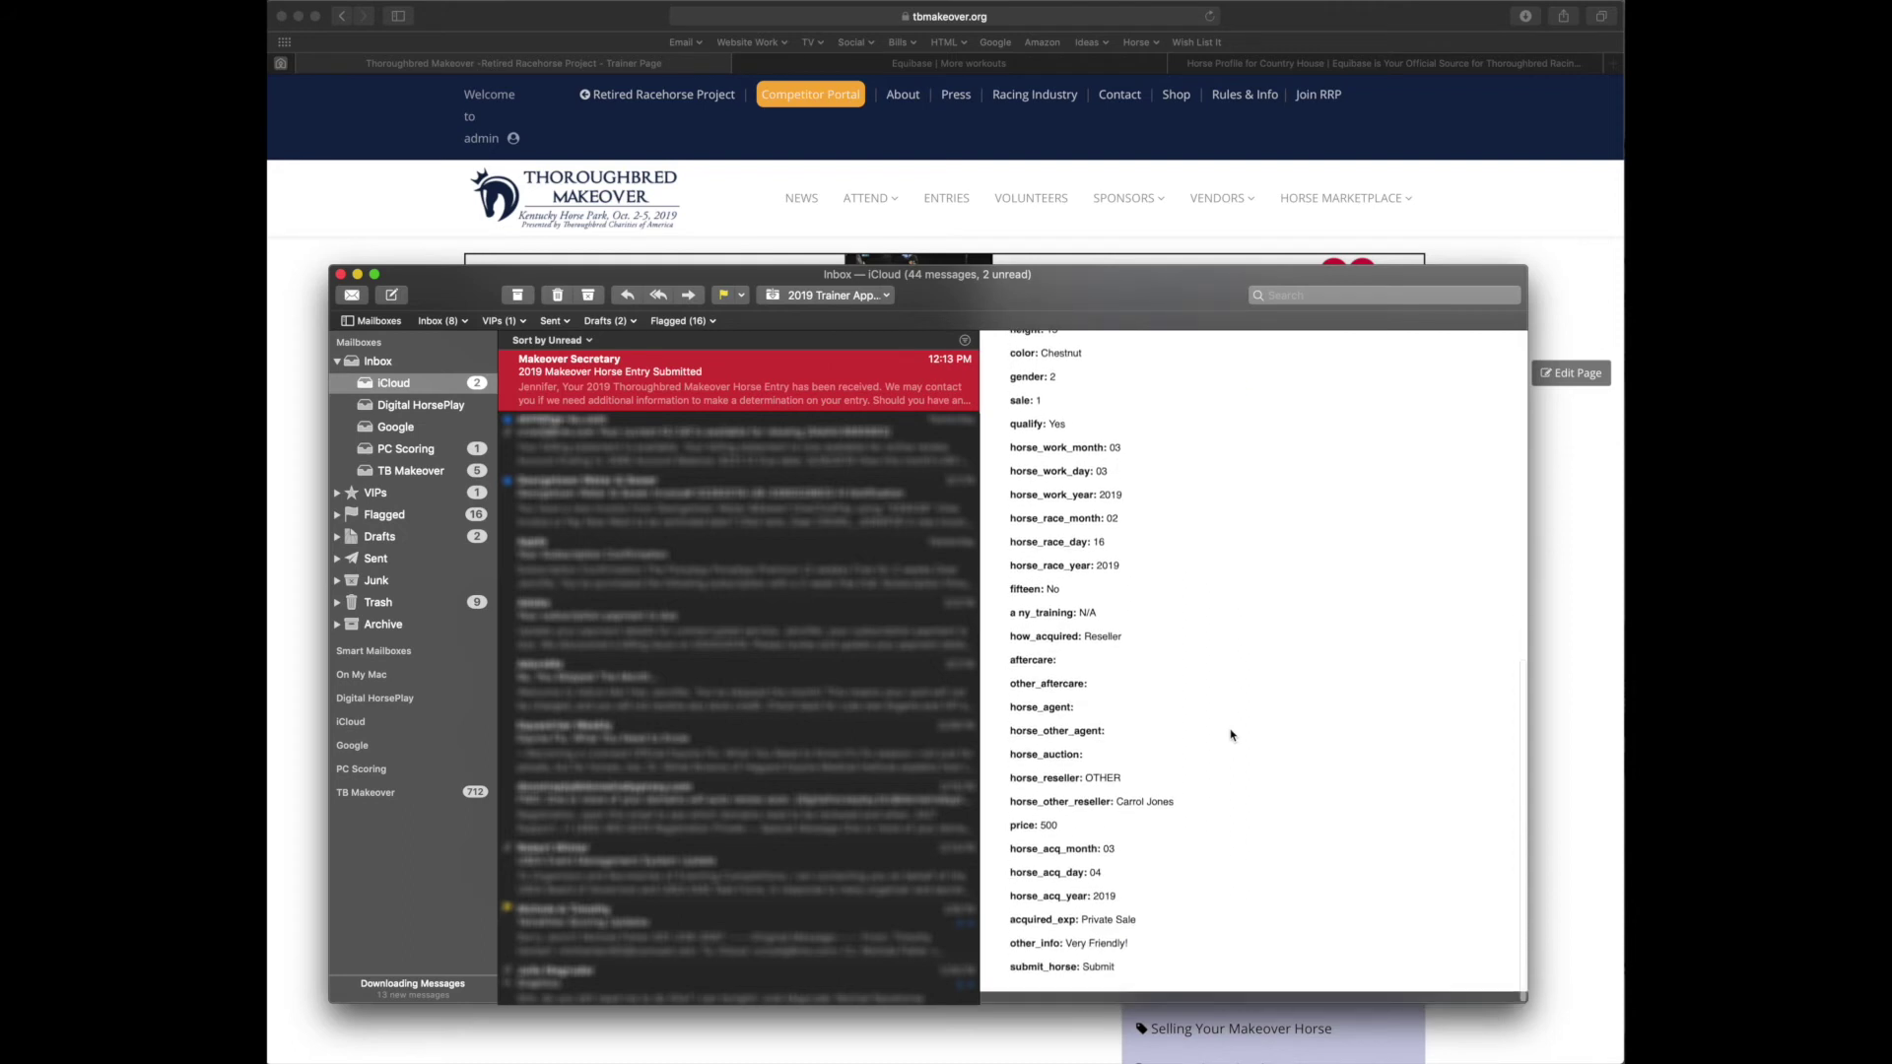
{"action": "scroll", "coordinate": [1231, 734], "scroll_direction": "up", "scroll_amount": 5}
{"action": "scroll", "coordinate": [1231, 734], "scroll_direction": "up", "scroll_amount": 15}
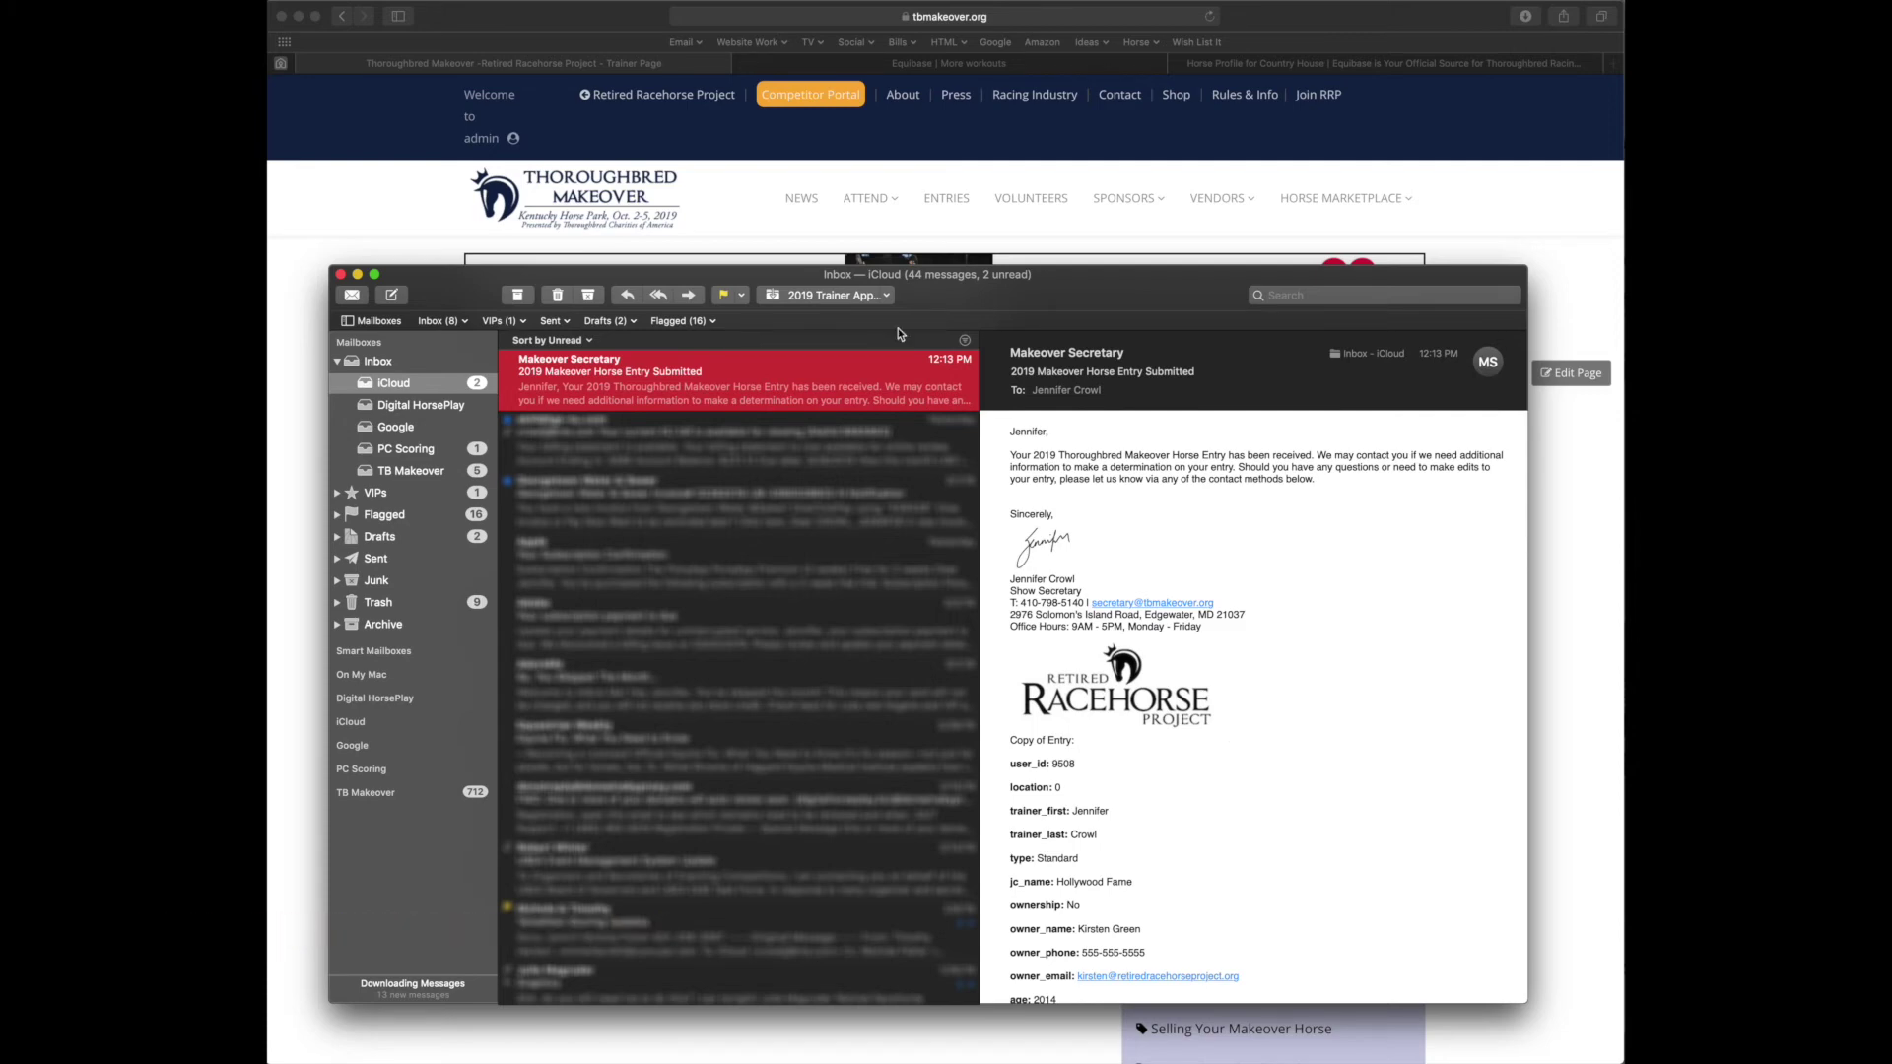
{"action": "left_click", "coordinate": [341, 275]}
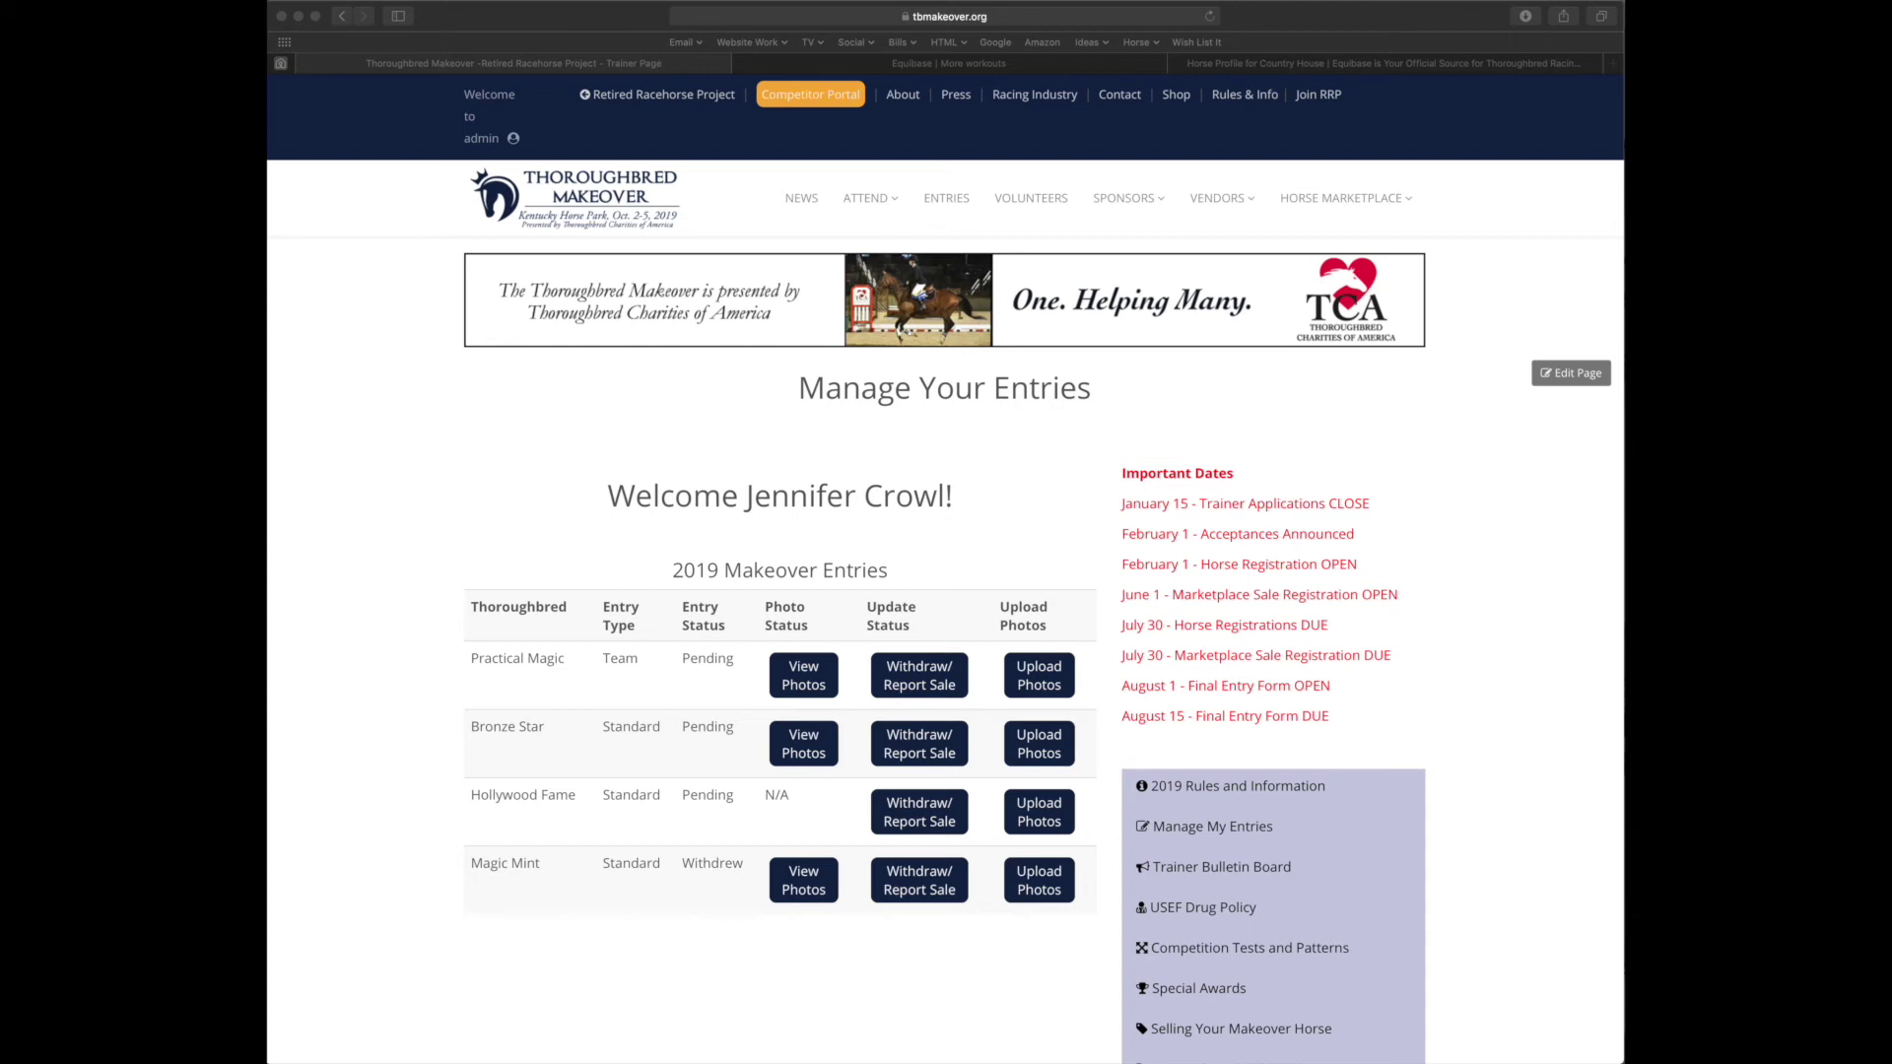
Upload the conformation, headshot and extra1 image files as Hollywood Fame's entry photos
{"action": "left_click", "coordinate": [1062, 812]}
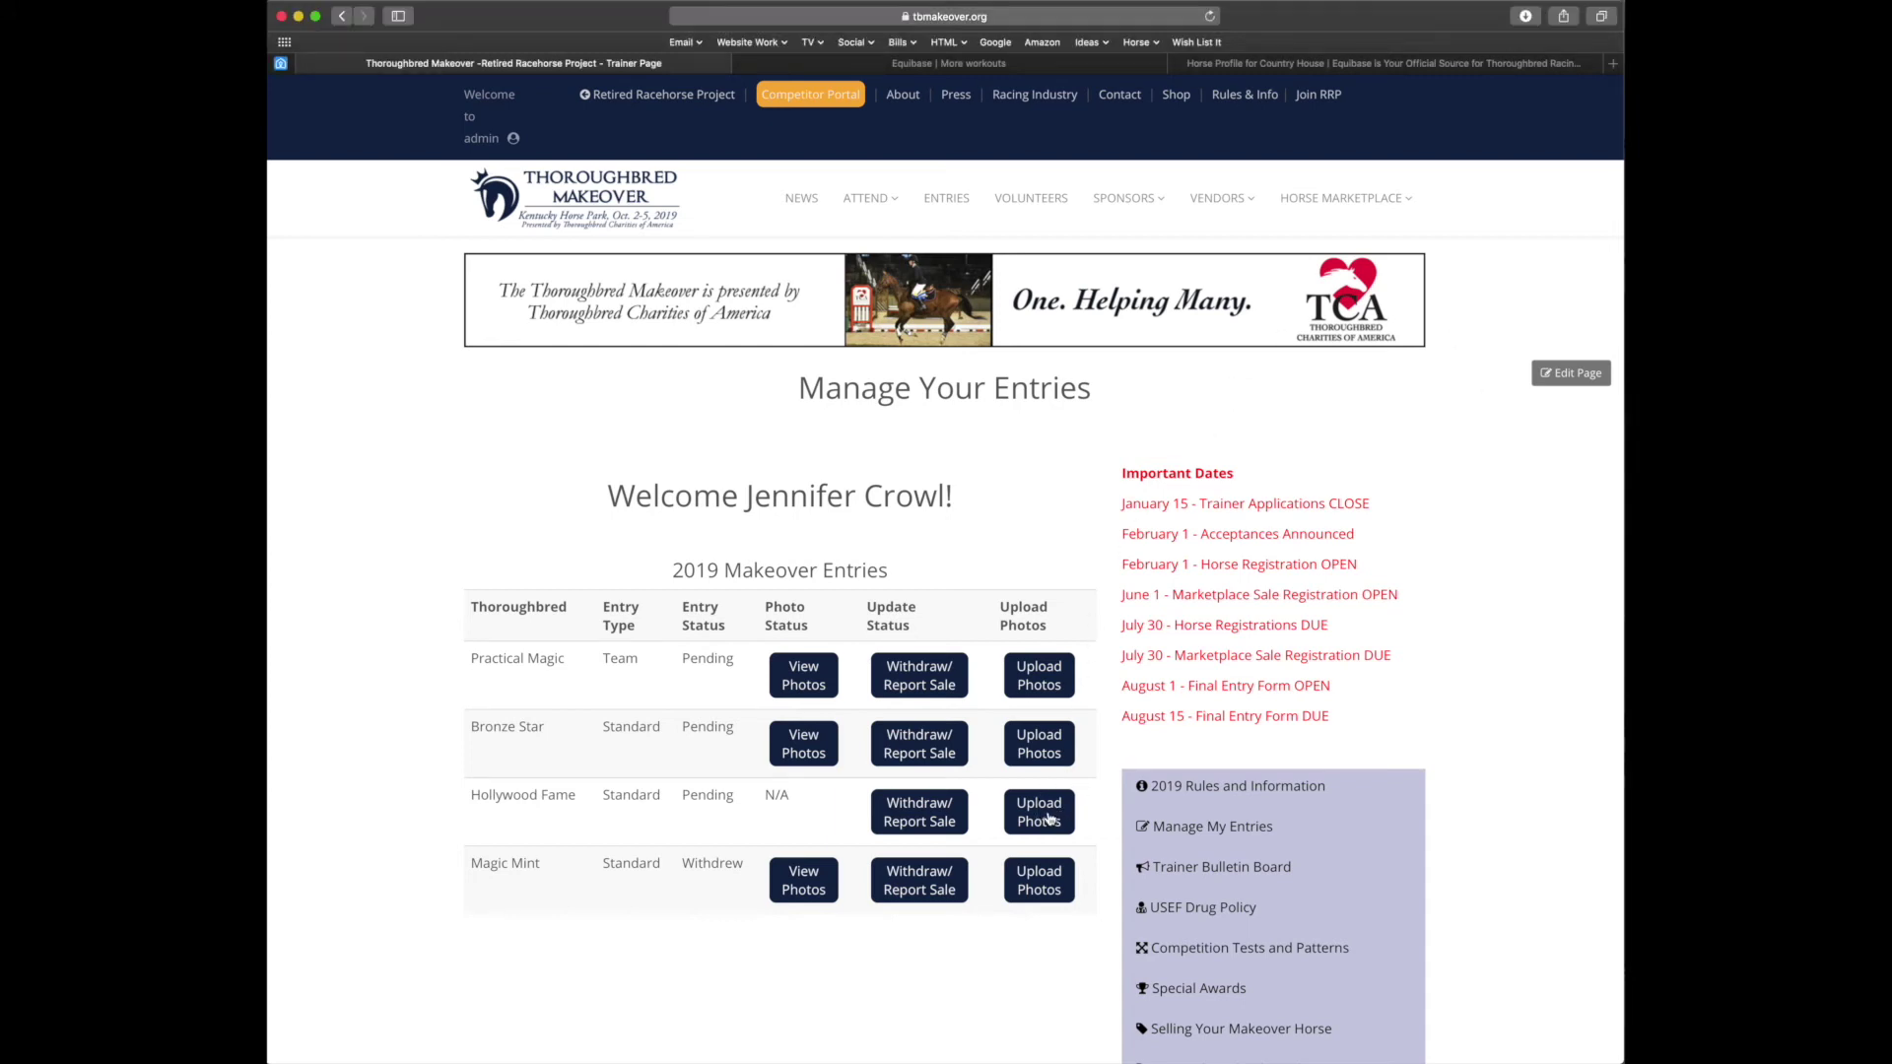
{"action": "left_click", "coordinate": [1050, 818]}
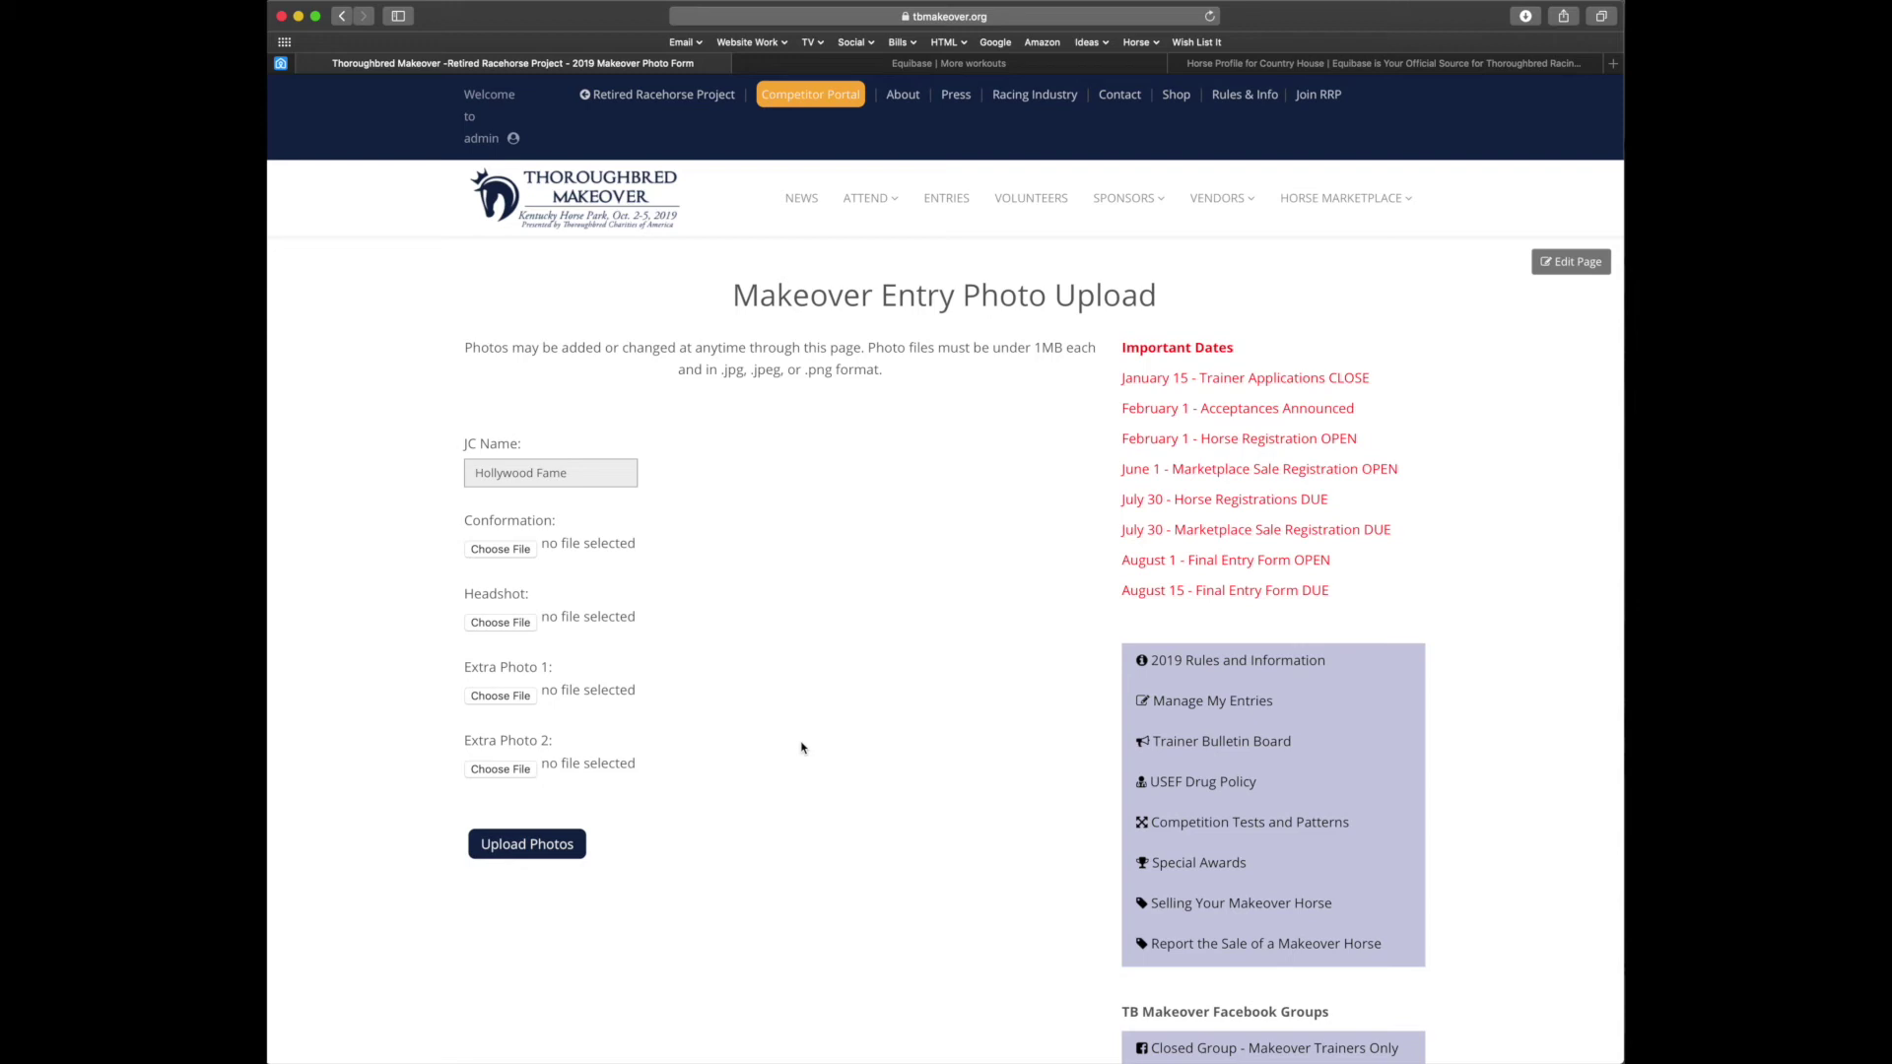
{"action": "left_click", "coordinate": [483, 552]}
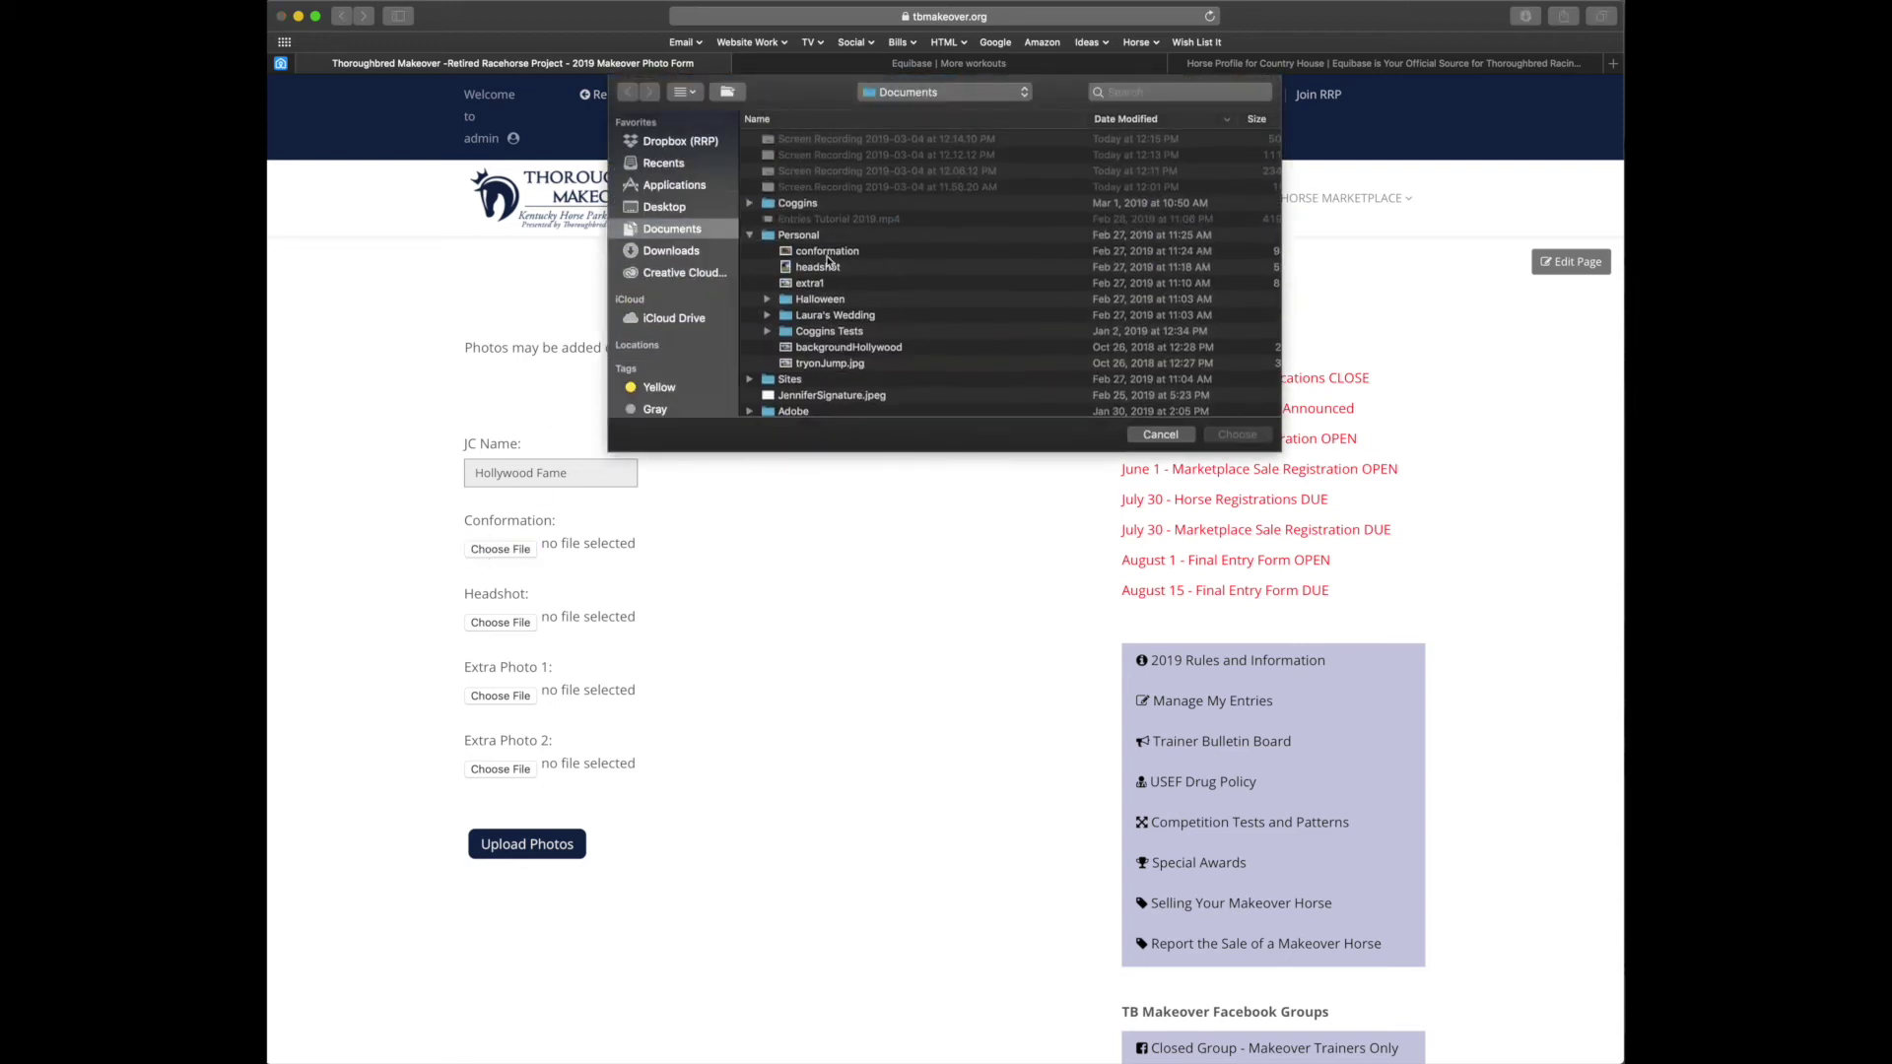
{"action": "double_click", "coordinate": [833, 252]}
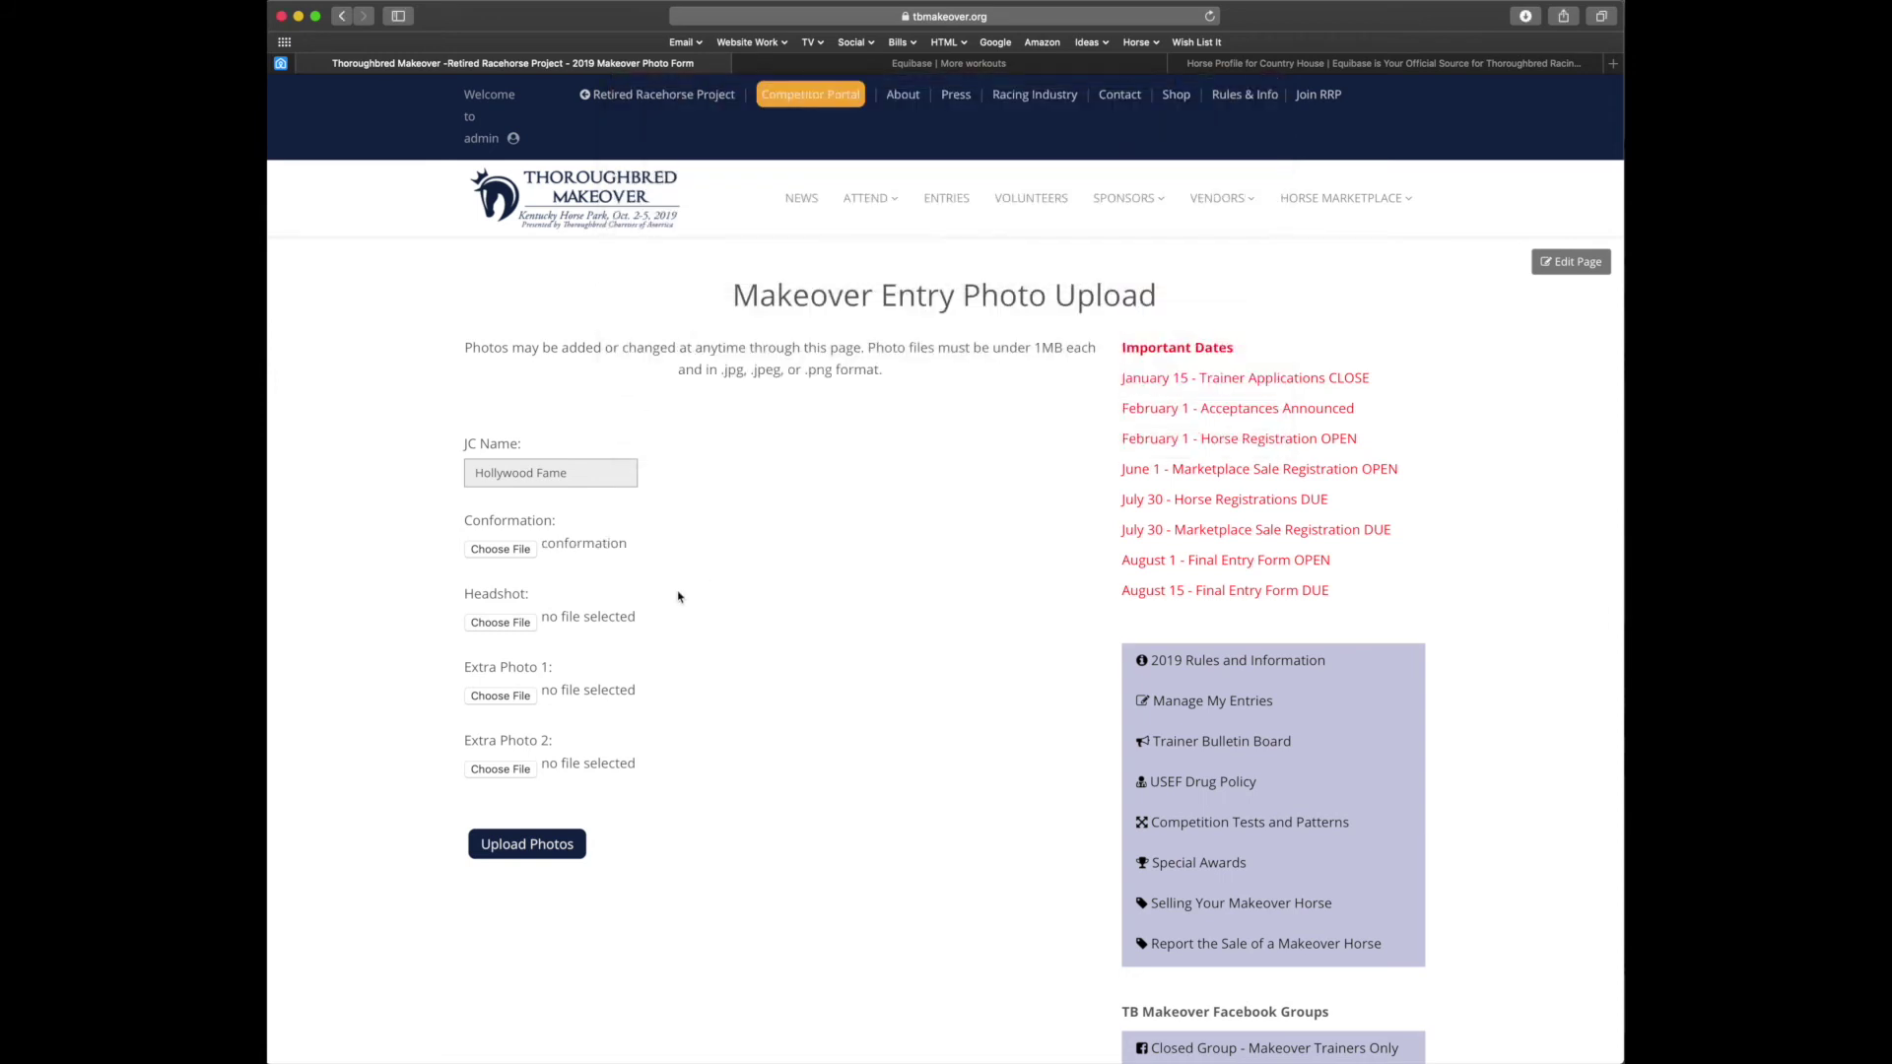
{"action": "left_click", "coordinate": [491, 621]}
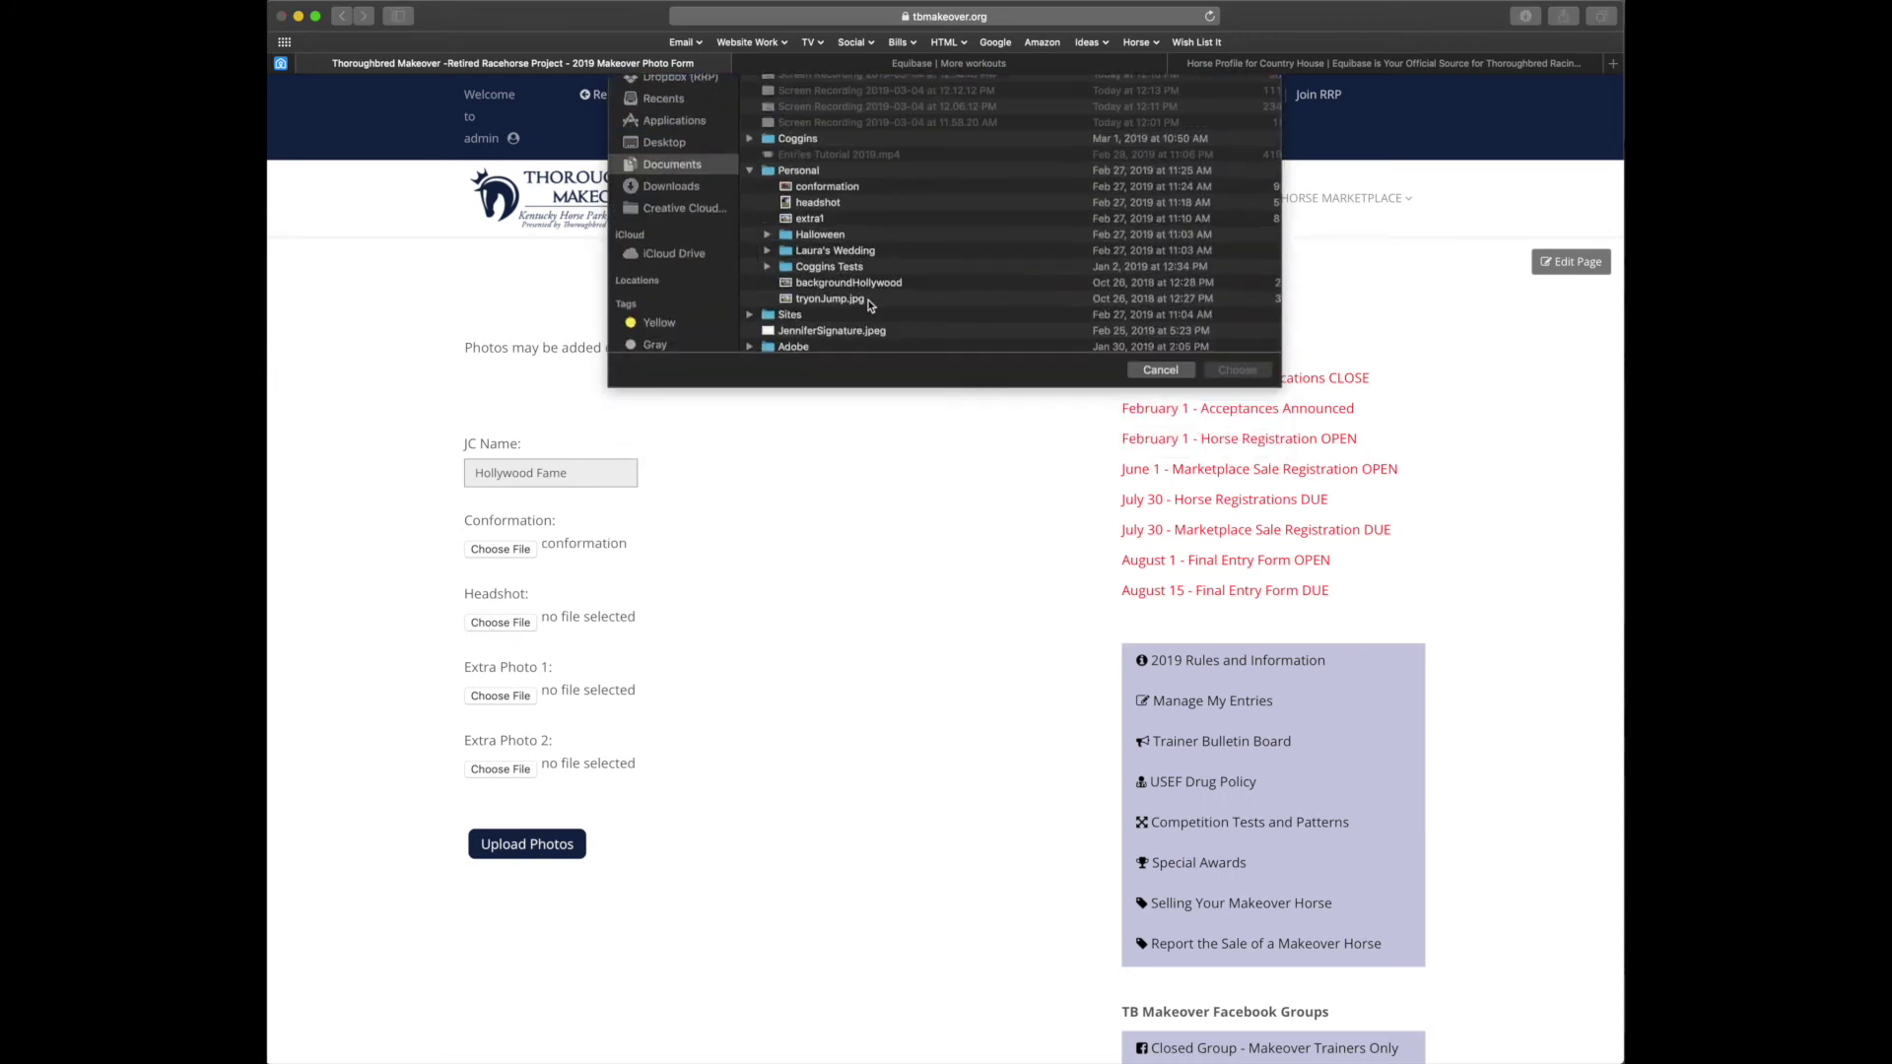
{"action": "double_click", "coordinate": [834, 269]}
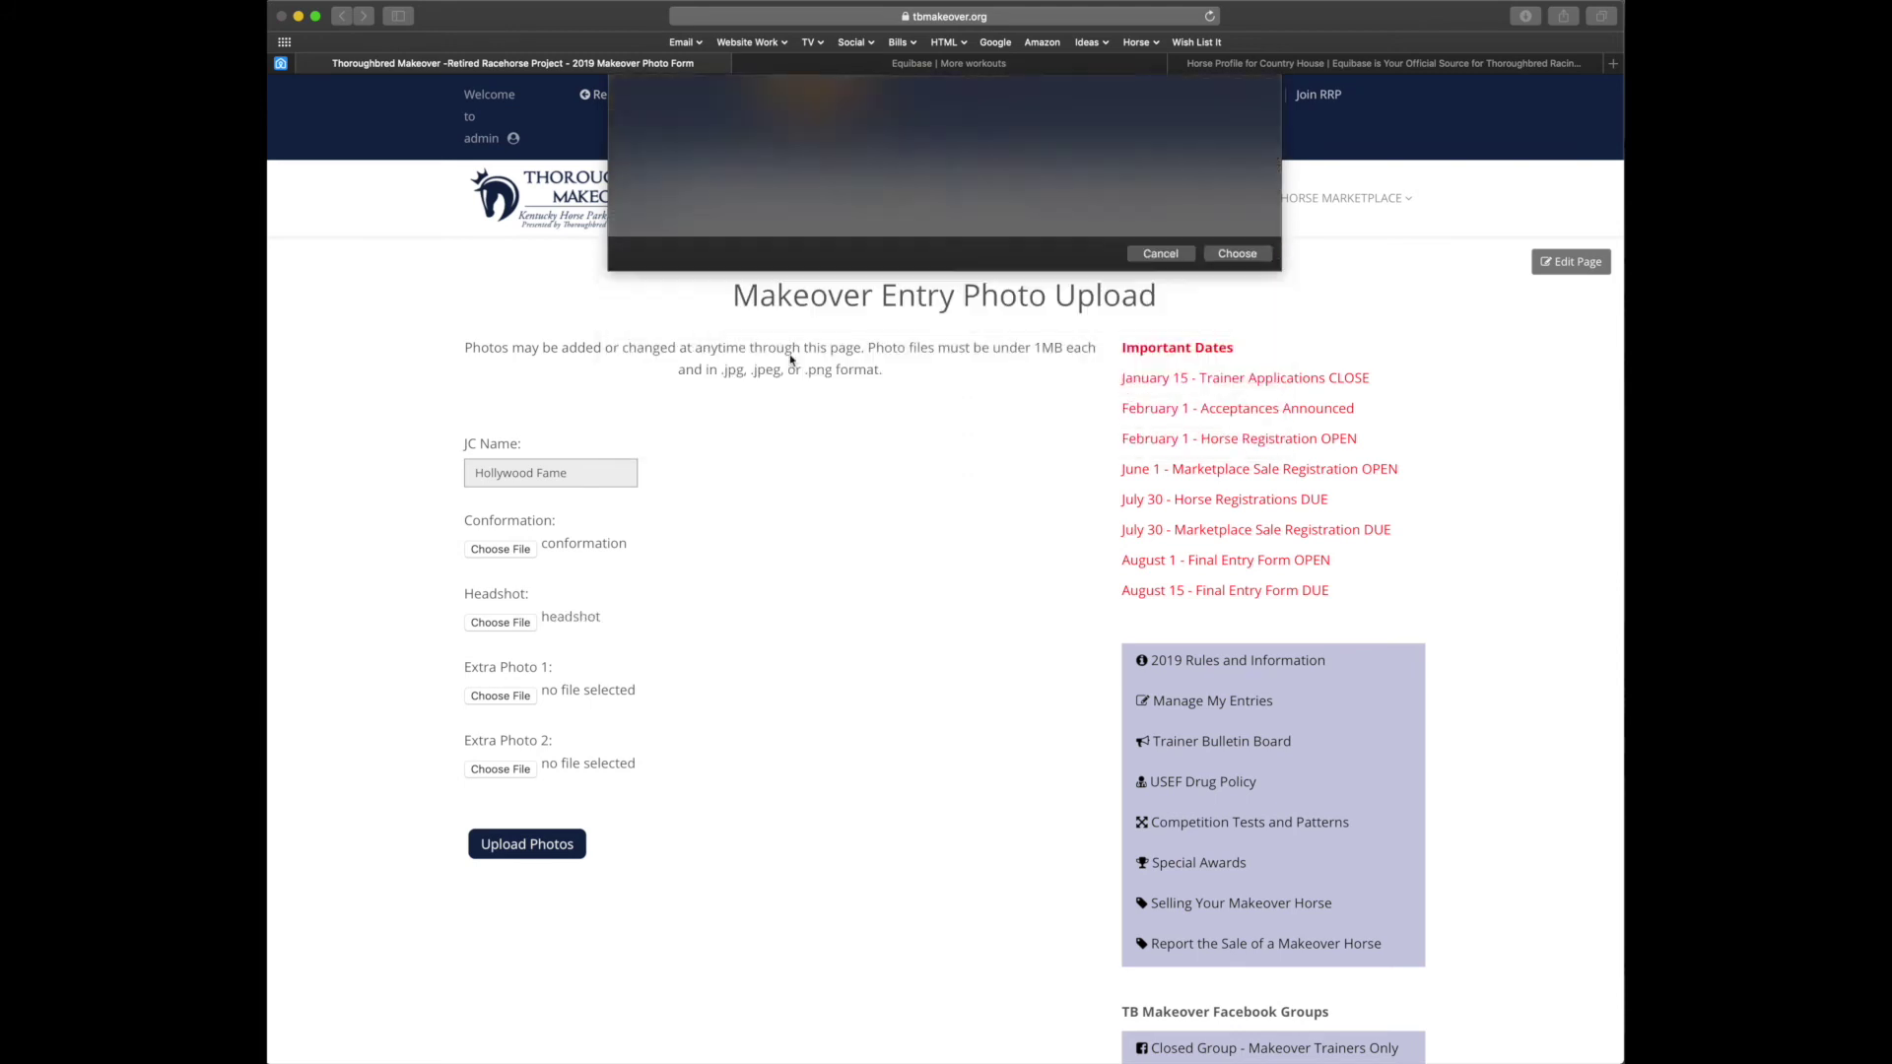
{"action": "left_click", "coordinate": [498, 700]}
{"action": "double_click", "coordinate": [843, 284]}
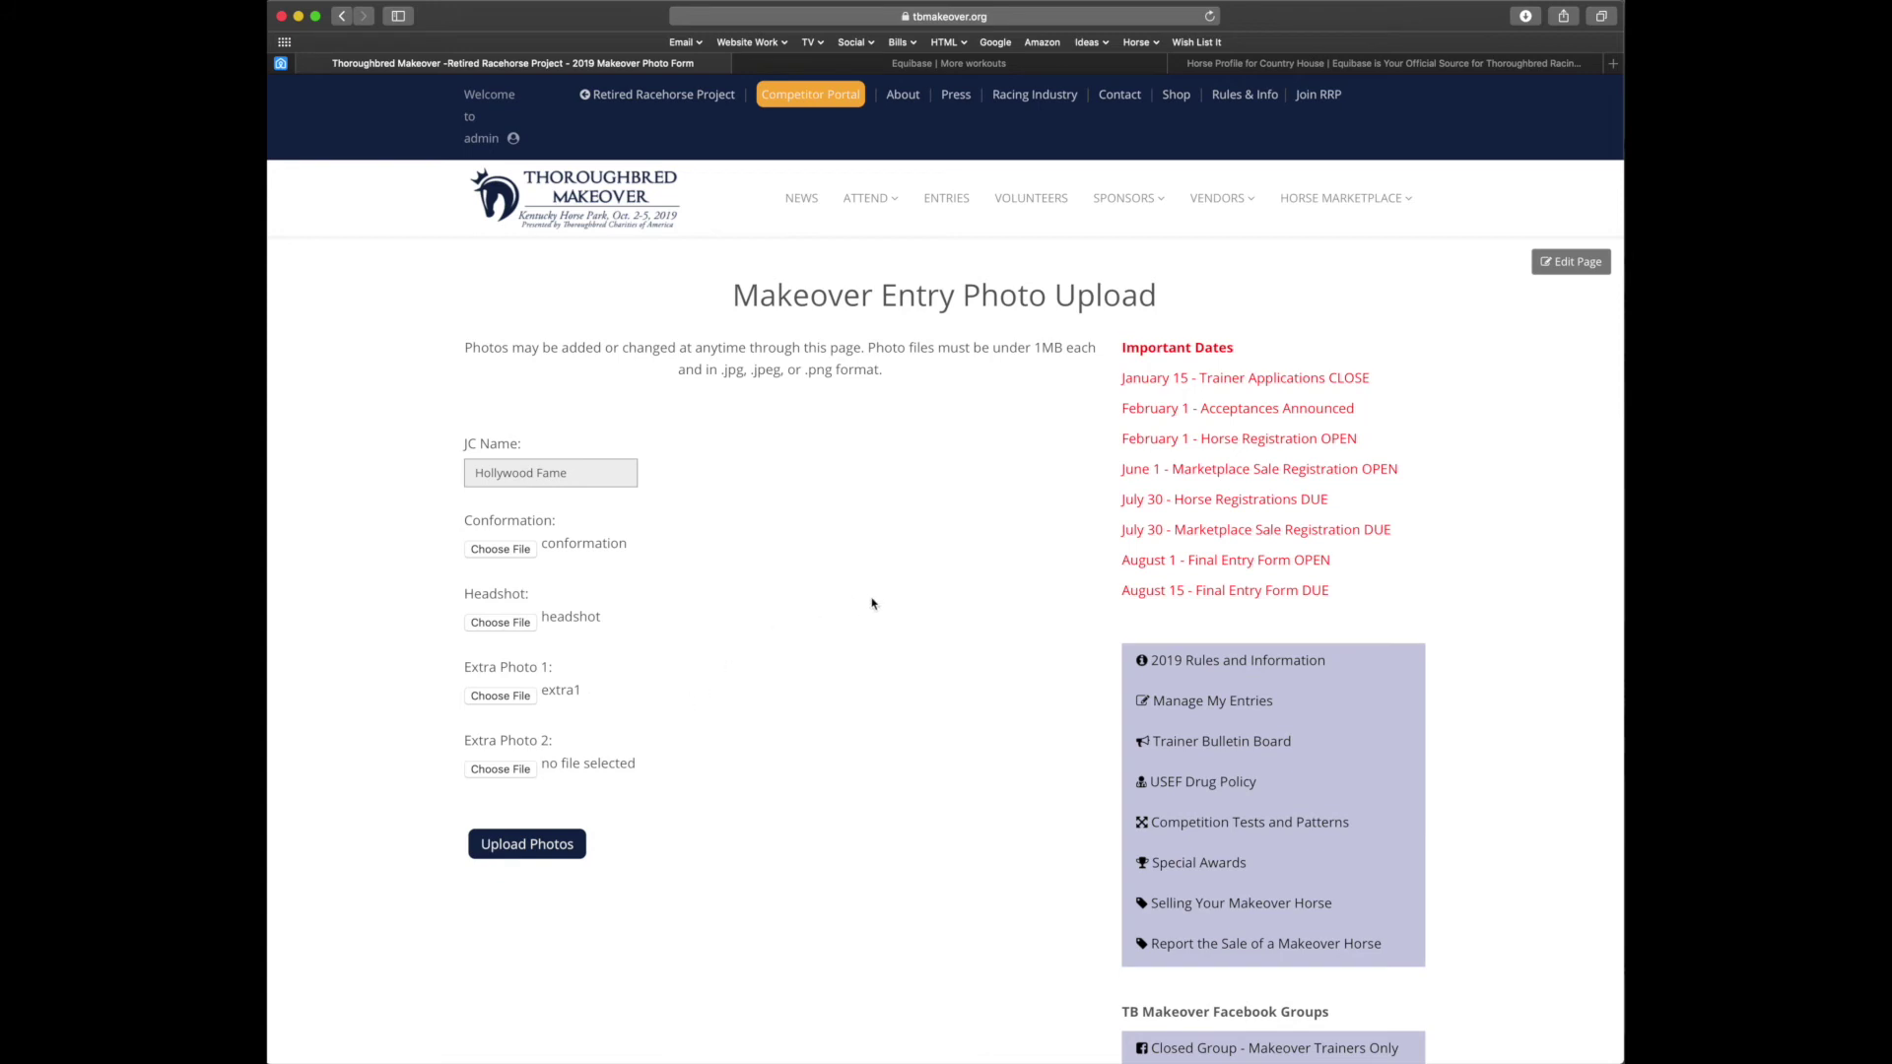
{"action": "left_click", "coordinate": [527, 849]}
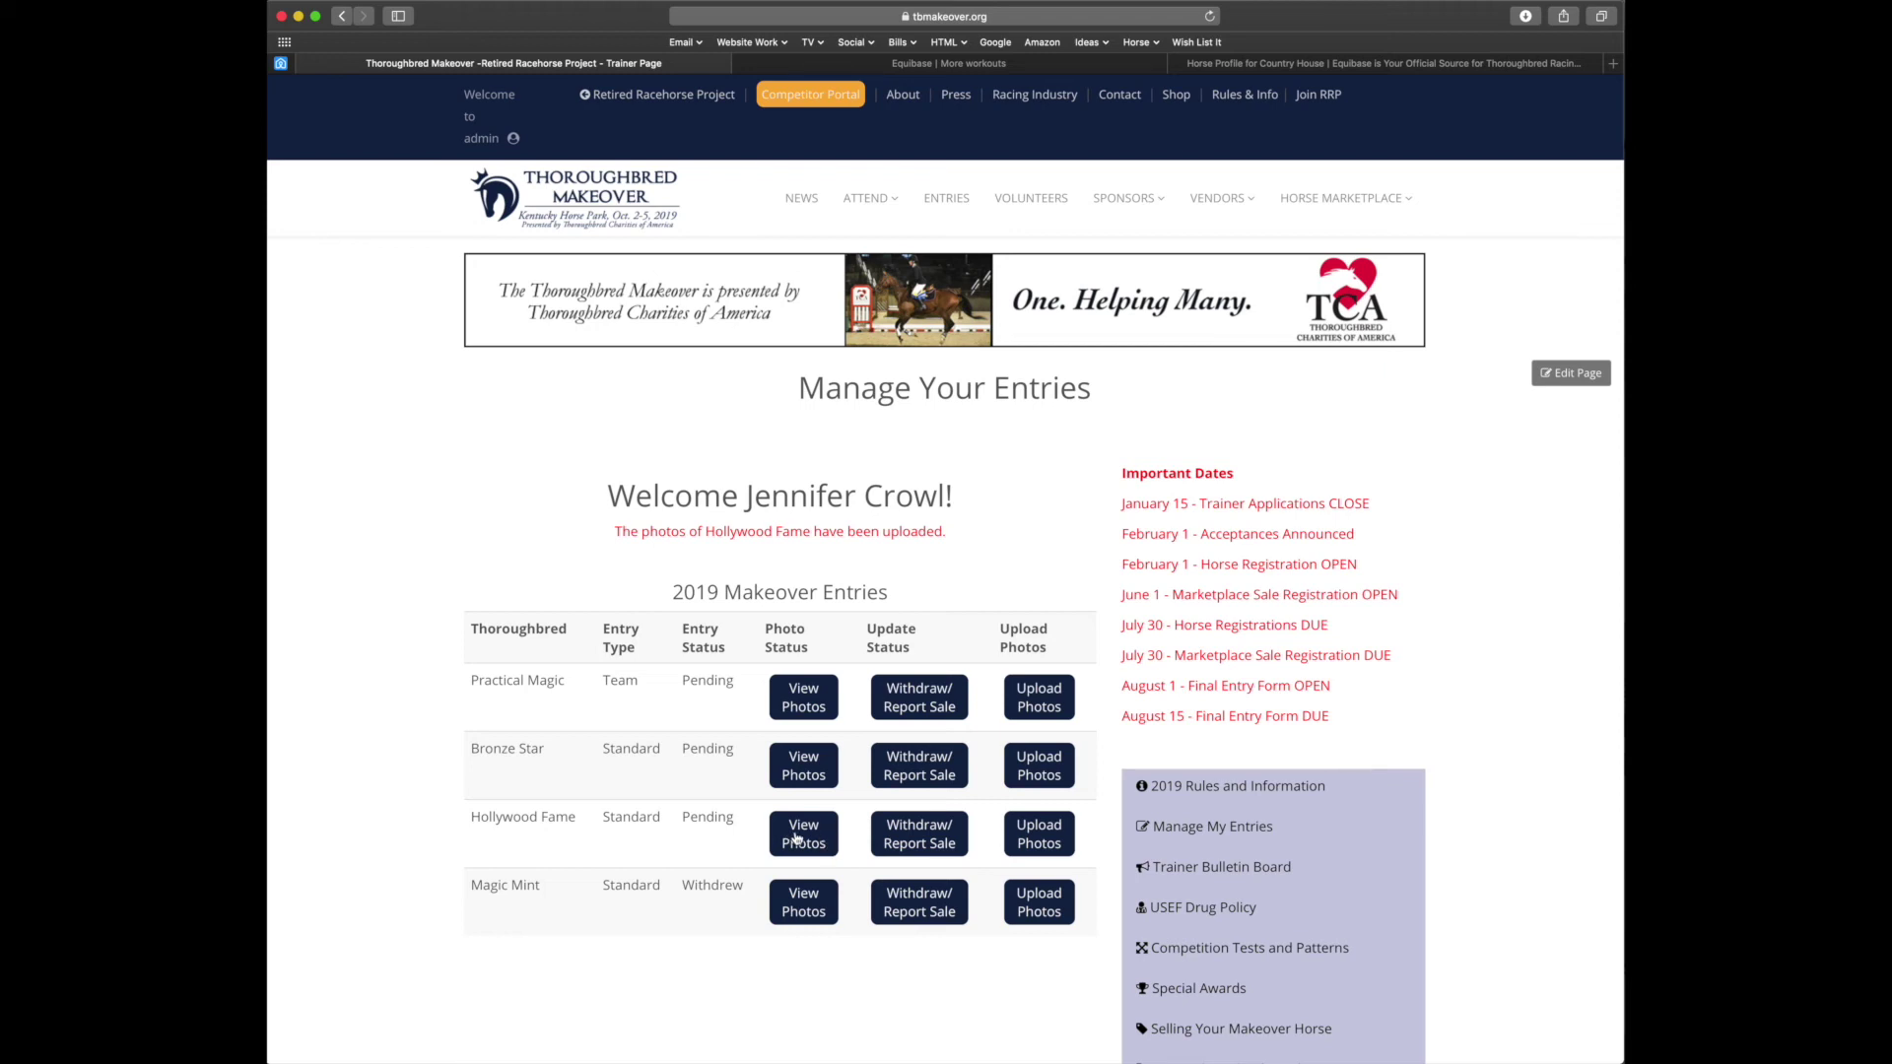
View Hollywood Fame's conformation, headshot and Extra 1 photos, closing each image tab afterward
{"action": "left_click", "coordinate": [798, 838]}
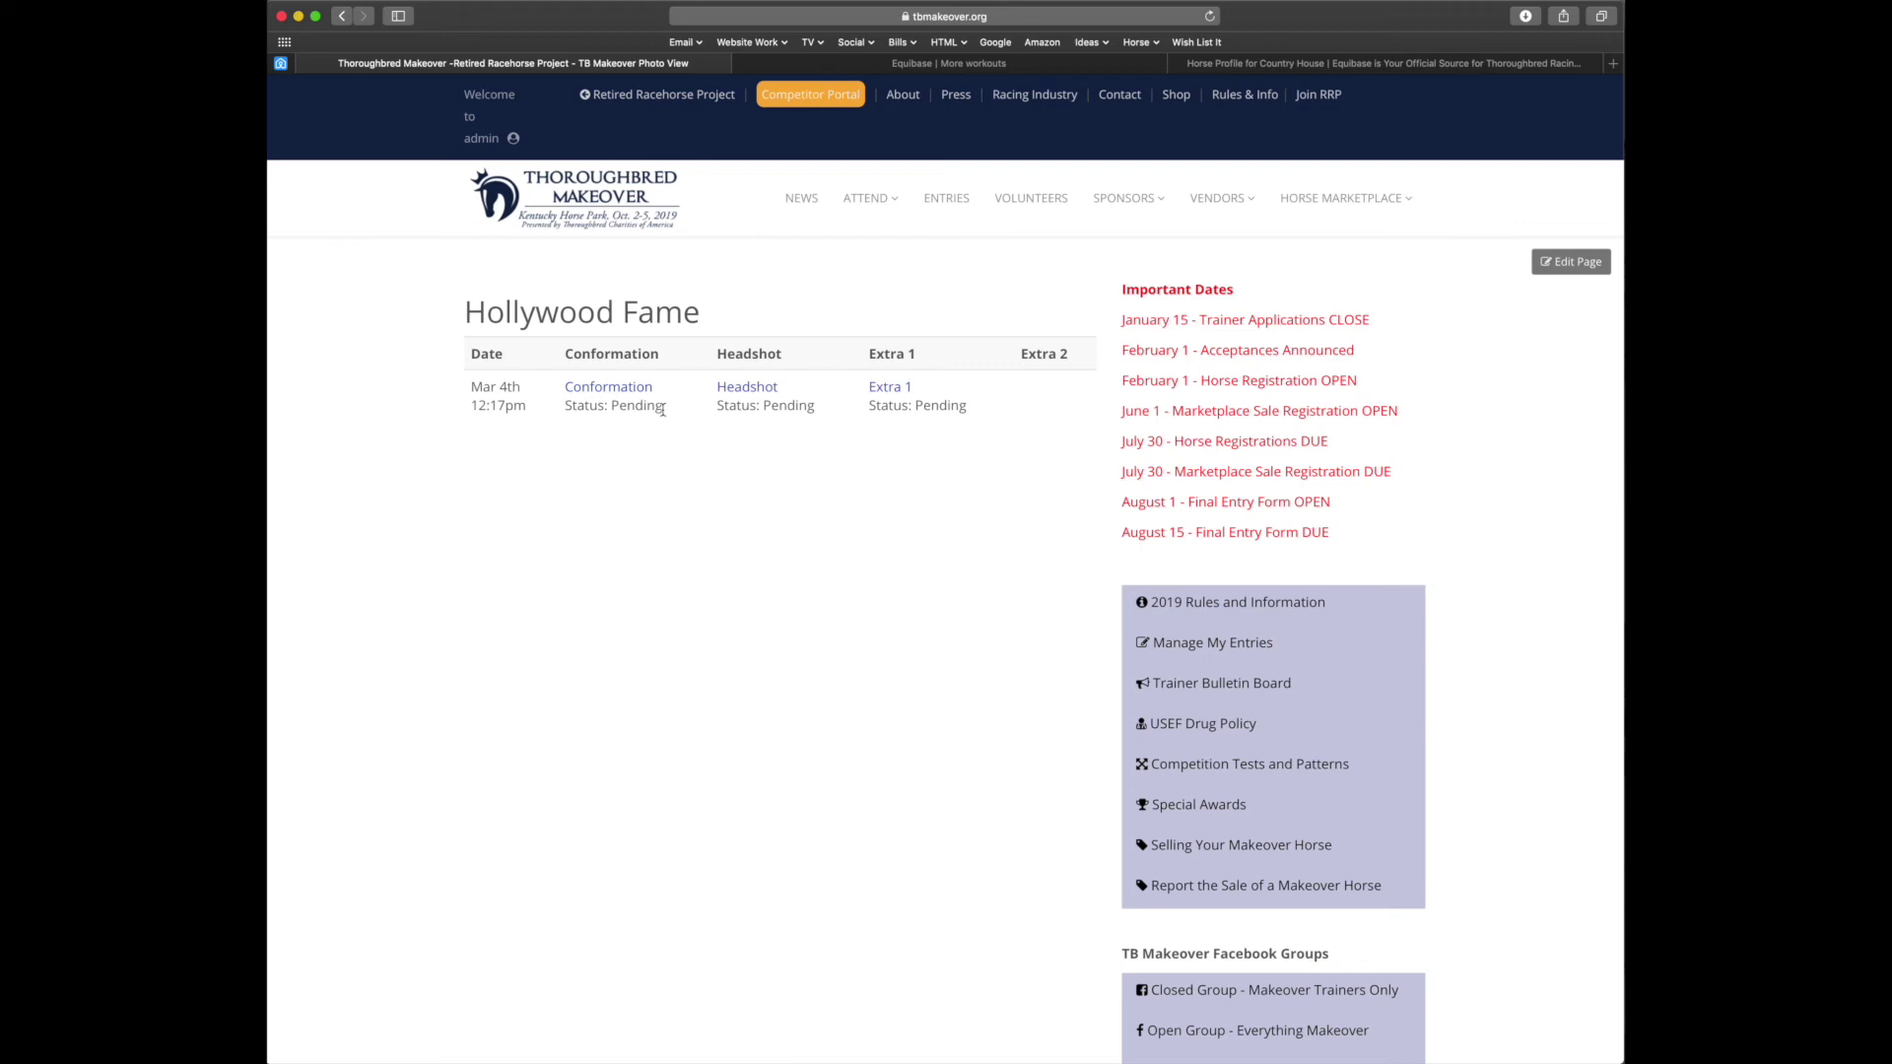
{"action": "left_click", "coordinate": [610, 389]}
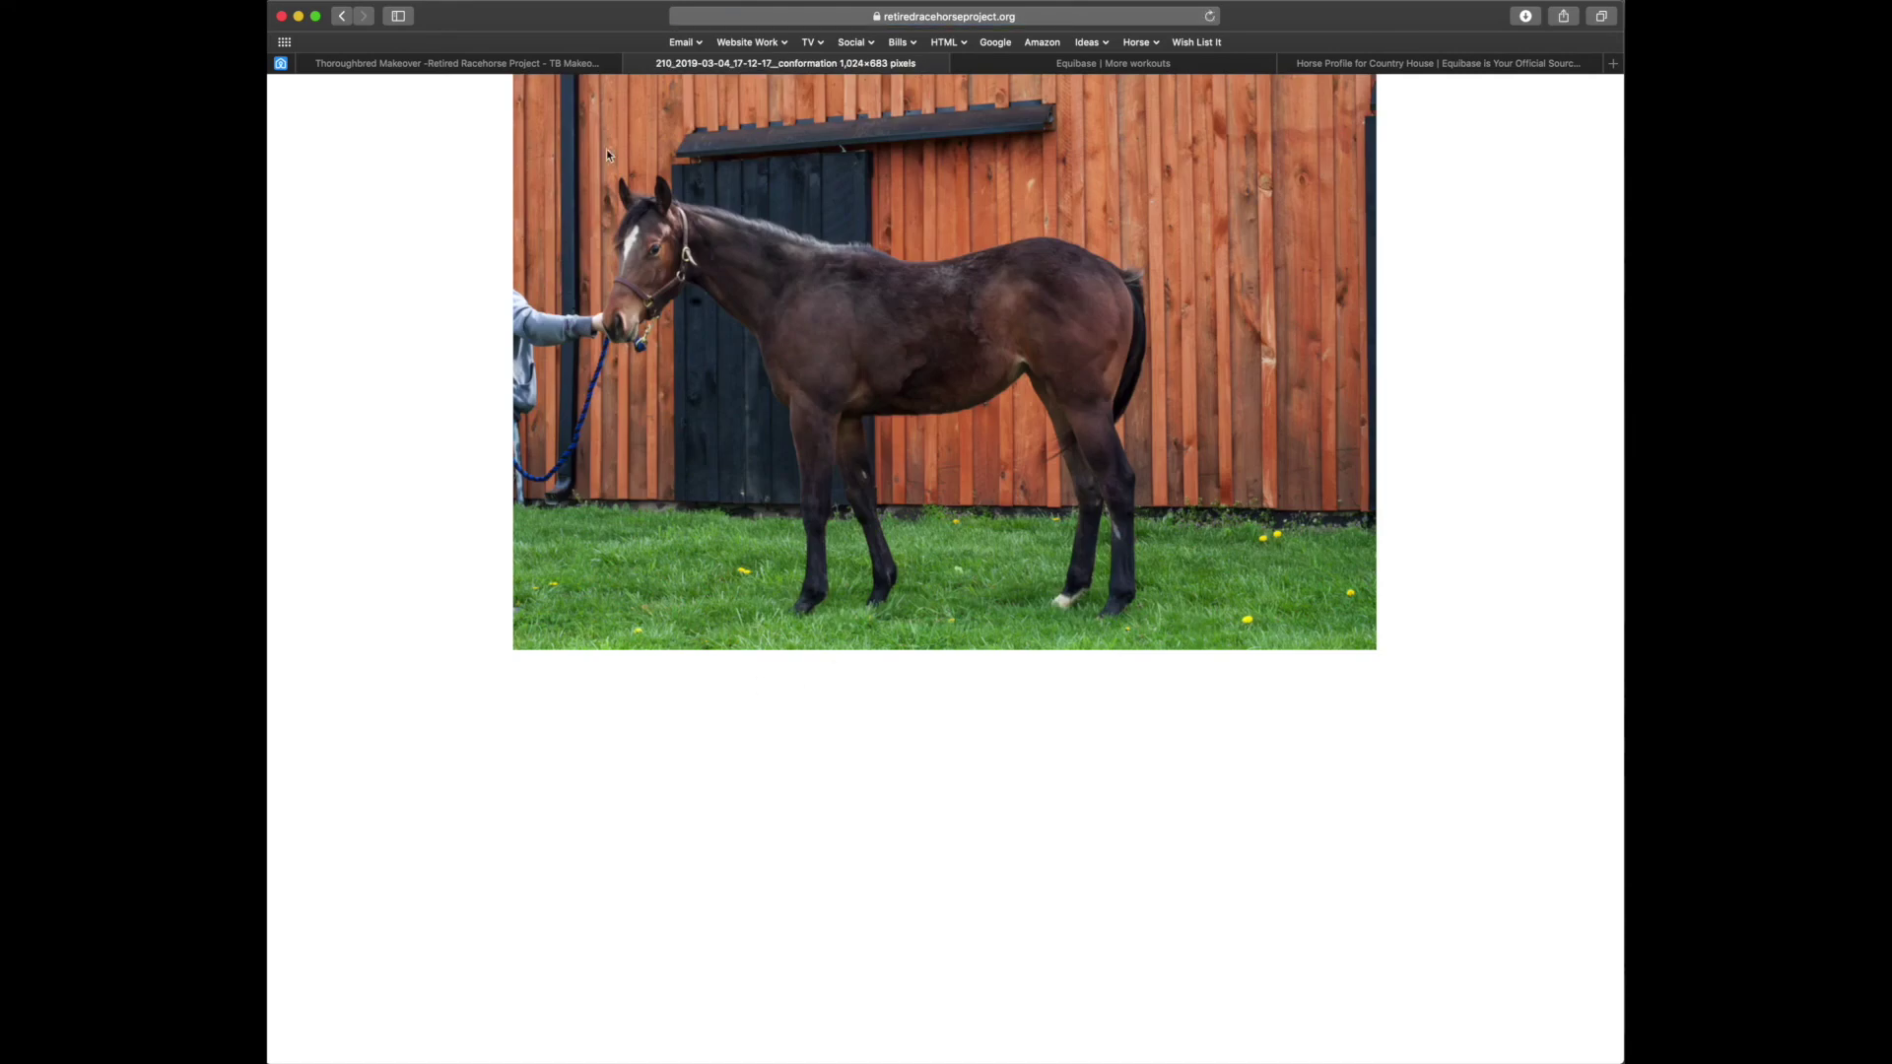
{"action": "left_click", "coordinate": [635, 64]}
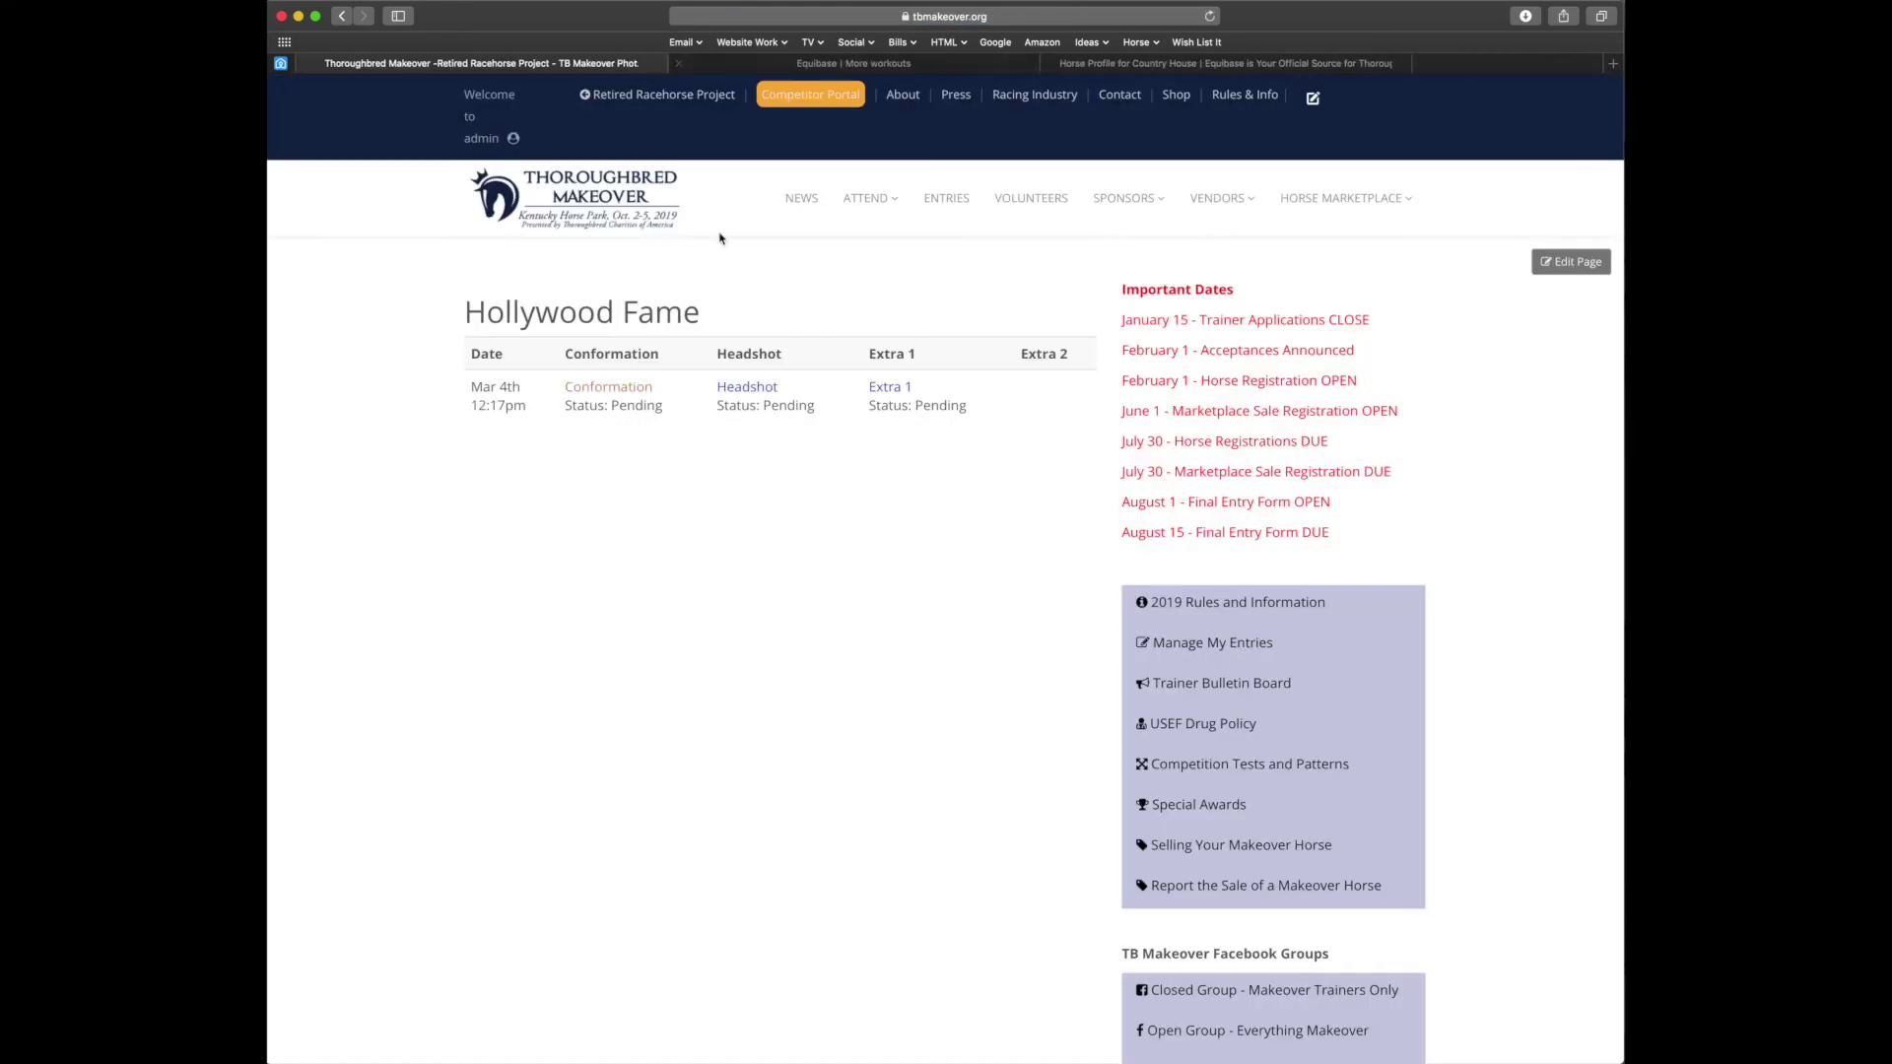
{"action": "left_click", "coordinate": [760, 391]}
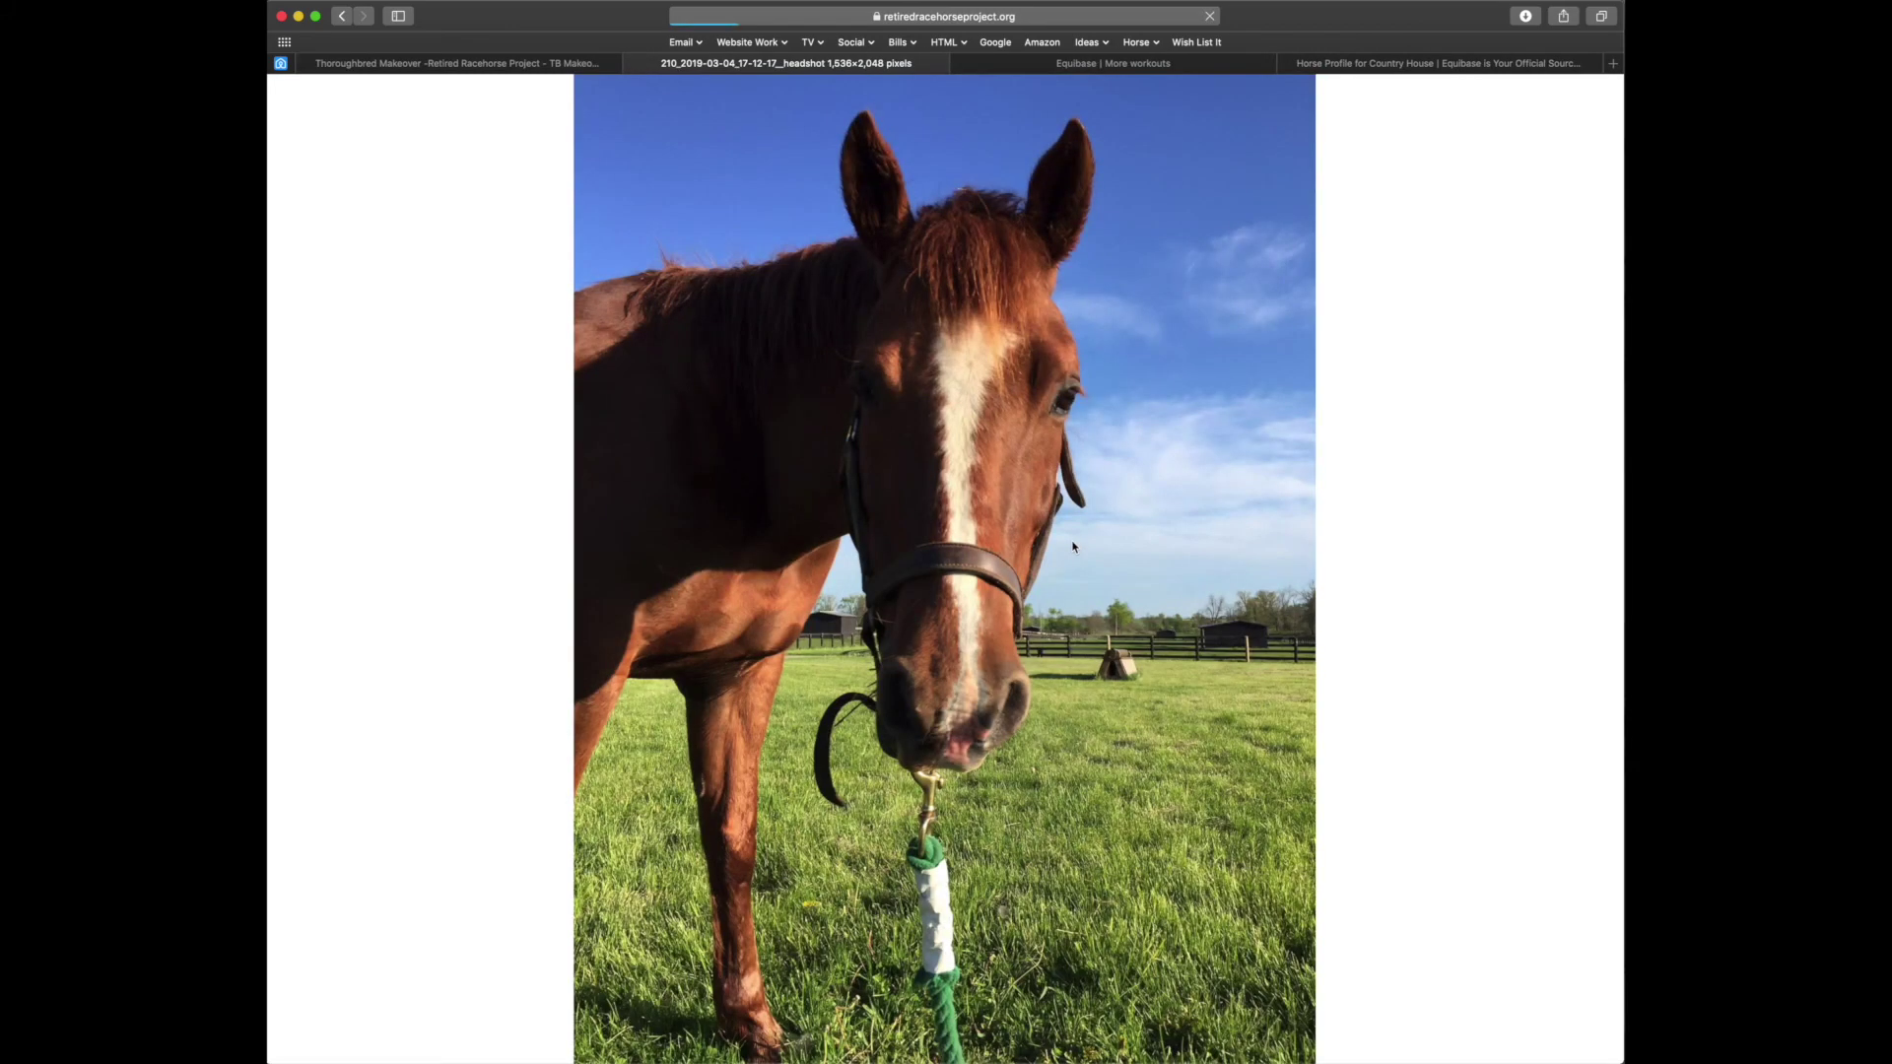
{"action": "left_click", "coordinate": [634, 63]}
{"action": "left_click", "coordinate": [889, 393]}
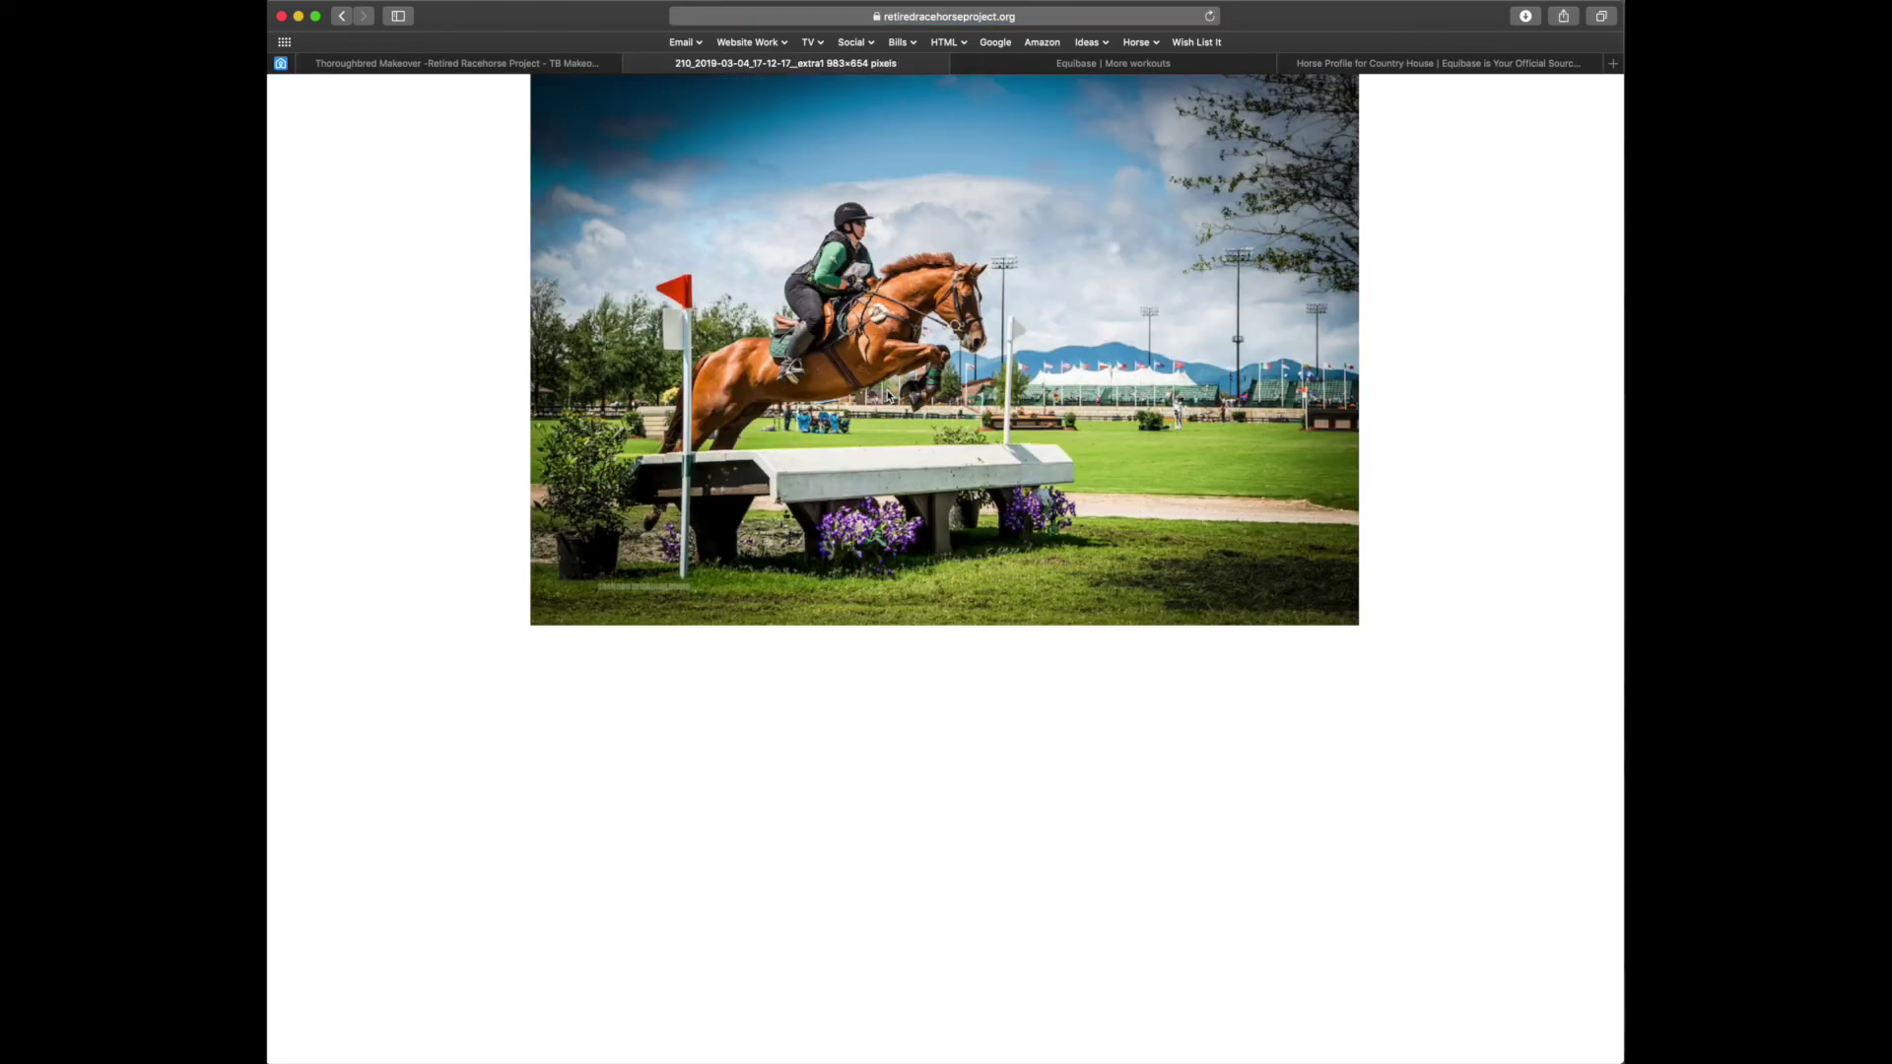
{"action": "left_click", "coordinate": [635, 63]}
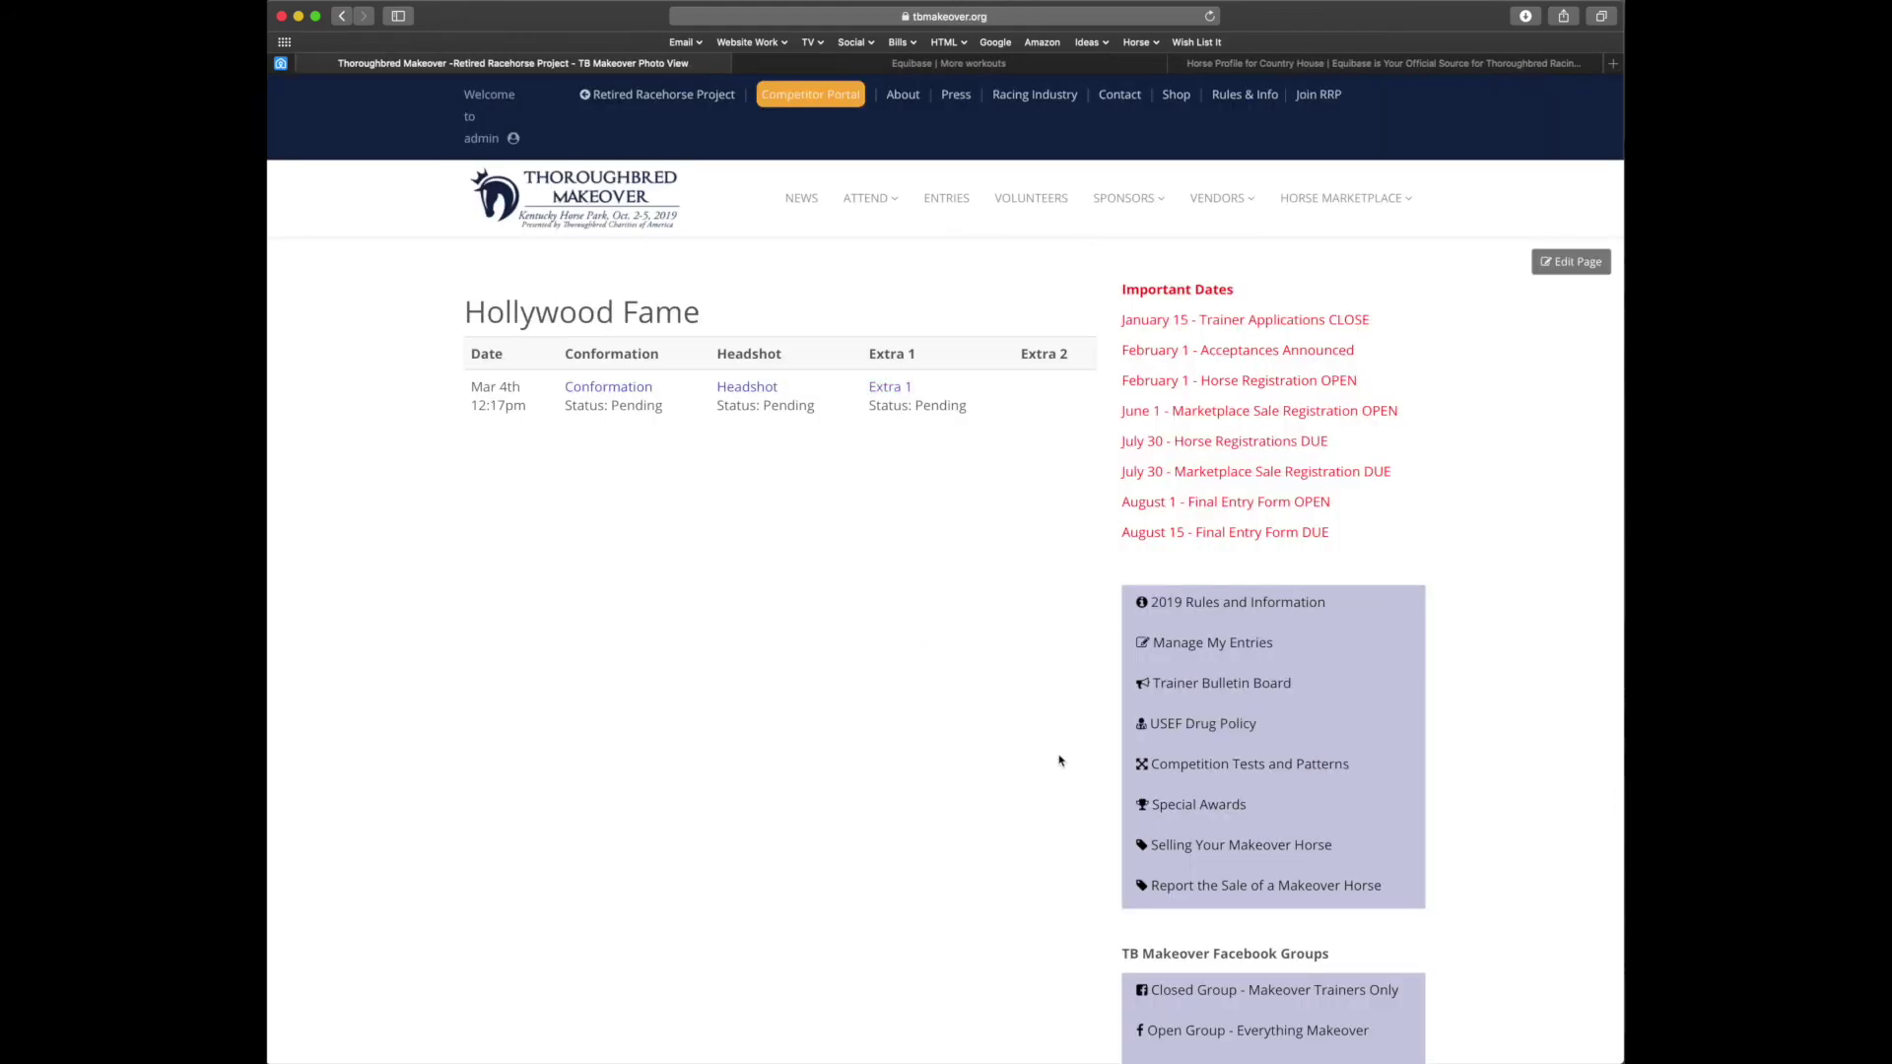
Set Practical Magic's entry status to Withdrawn with reason Horse is unsound
{"action": "left_click", "coordinate": [1213, 645]}
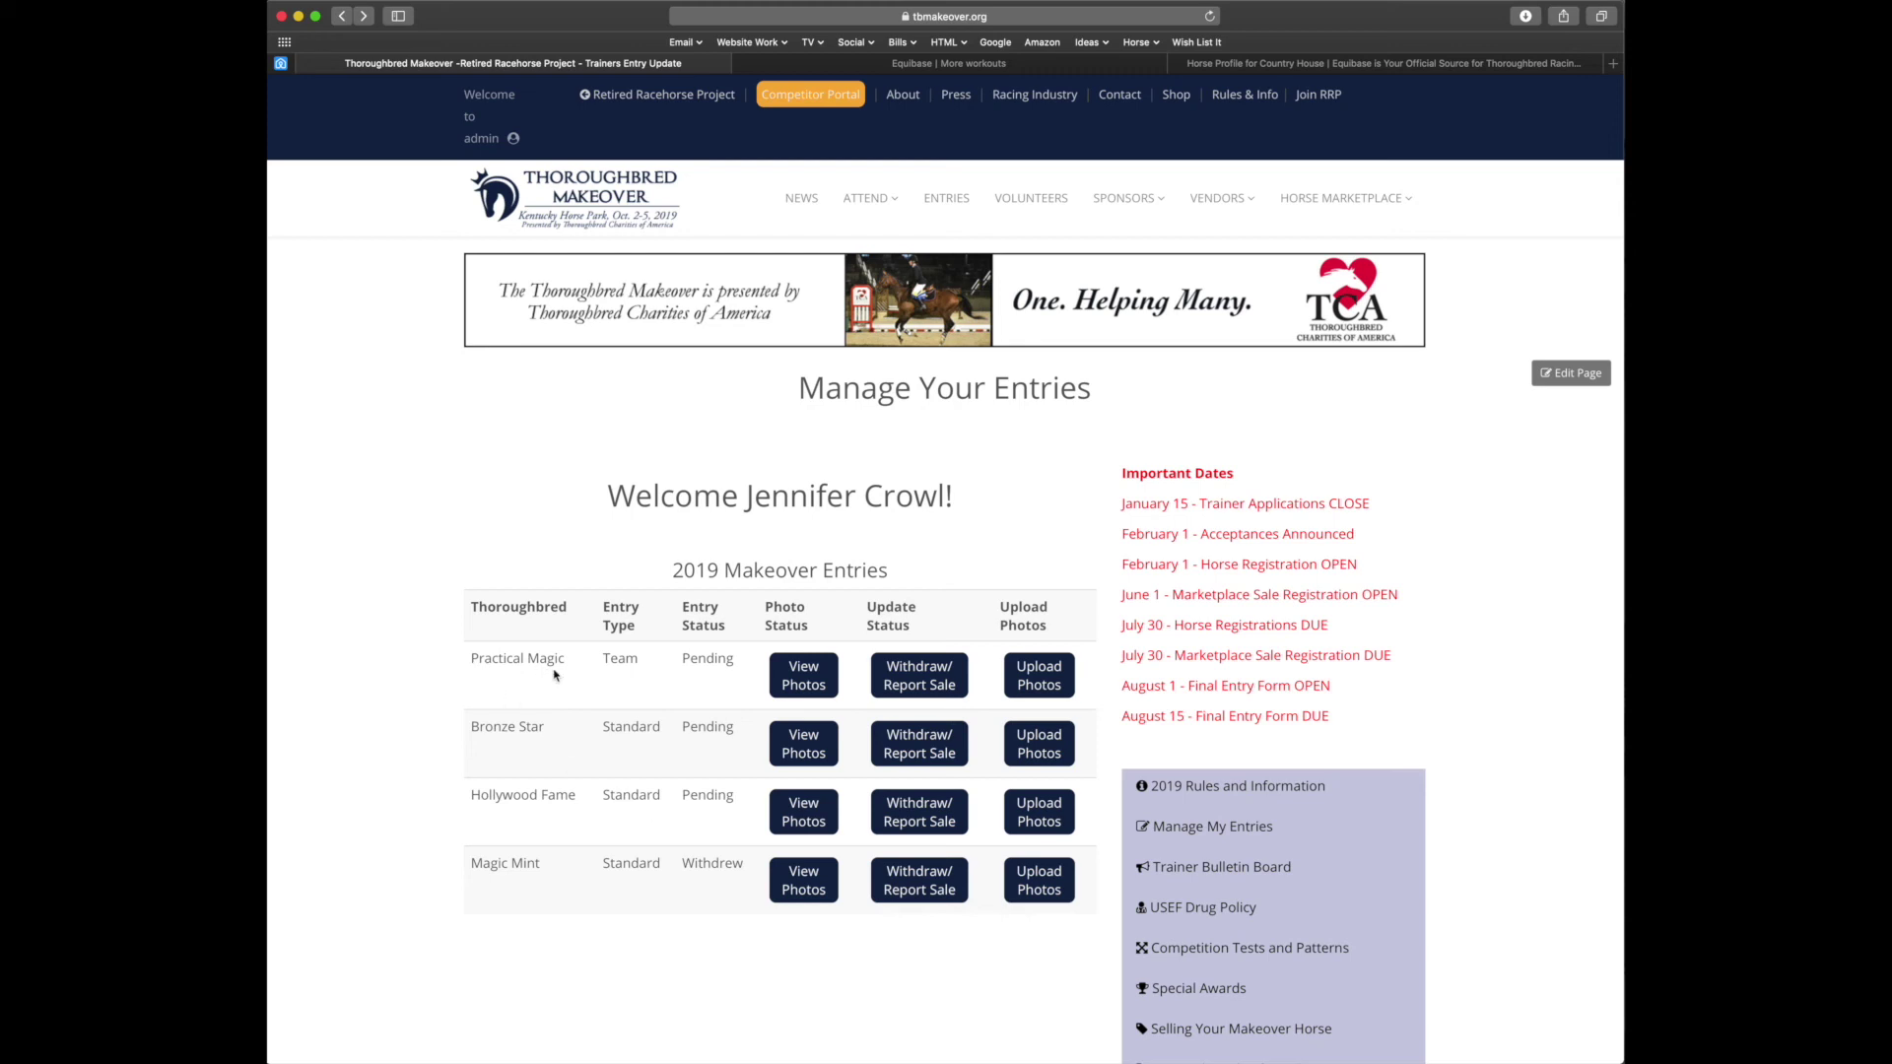
{"action": "left_click", "coordinate": [938, 685]}
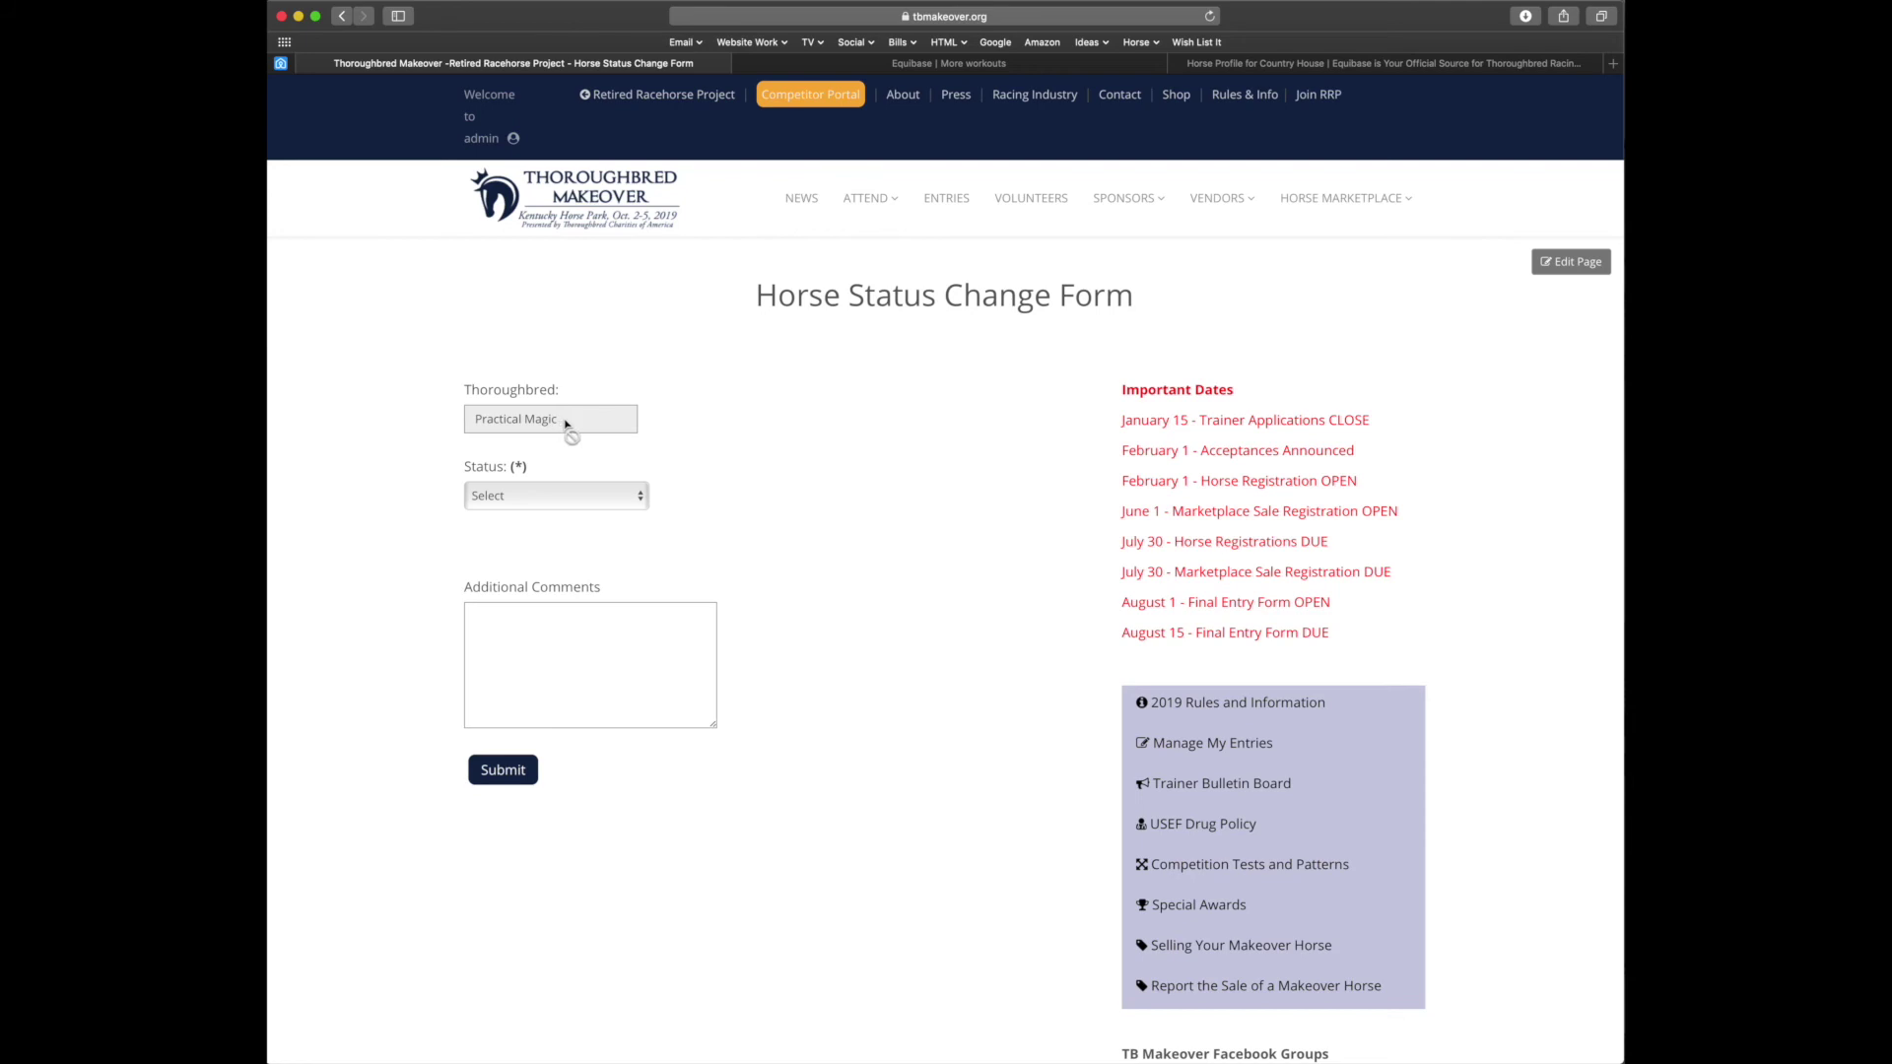
{"action": "left_click", "coordinate": [609, 505]}
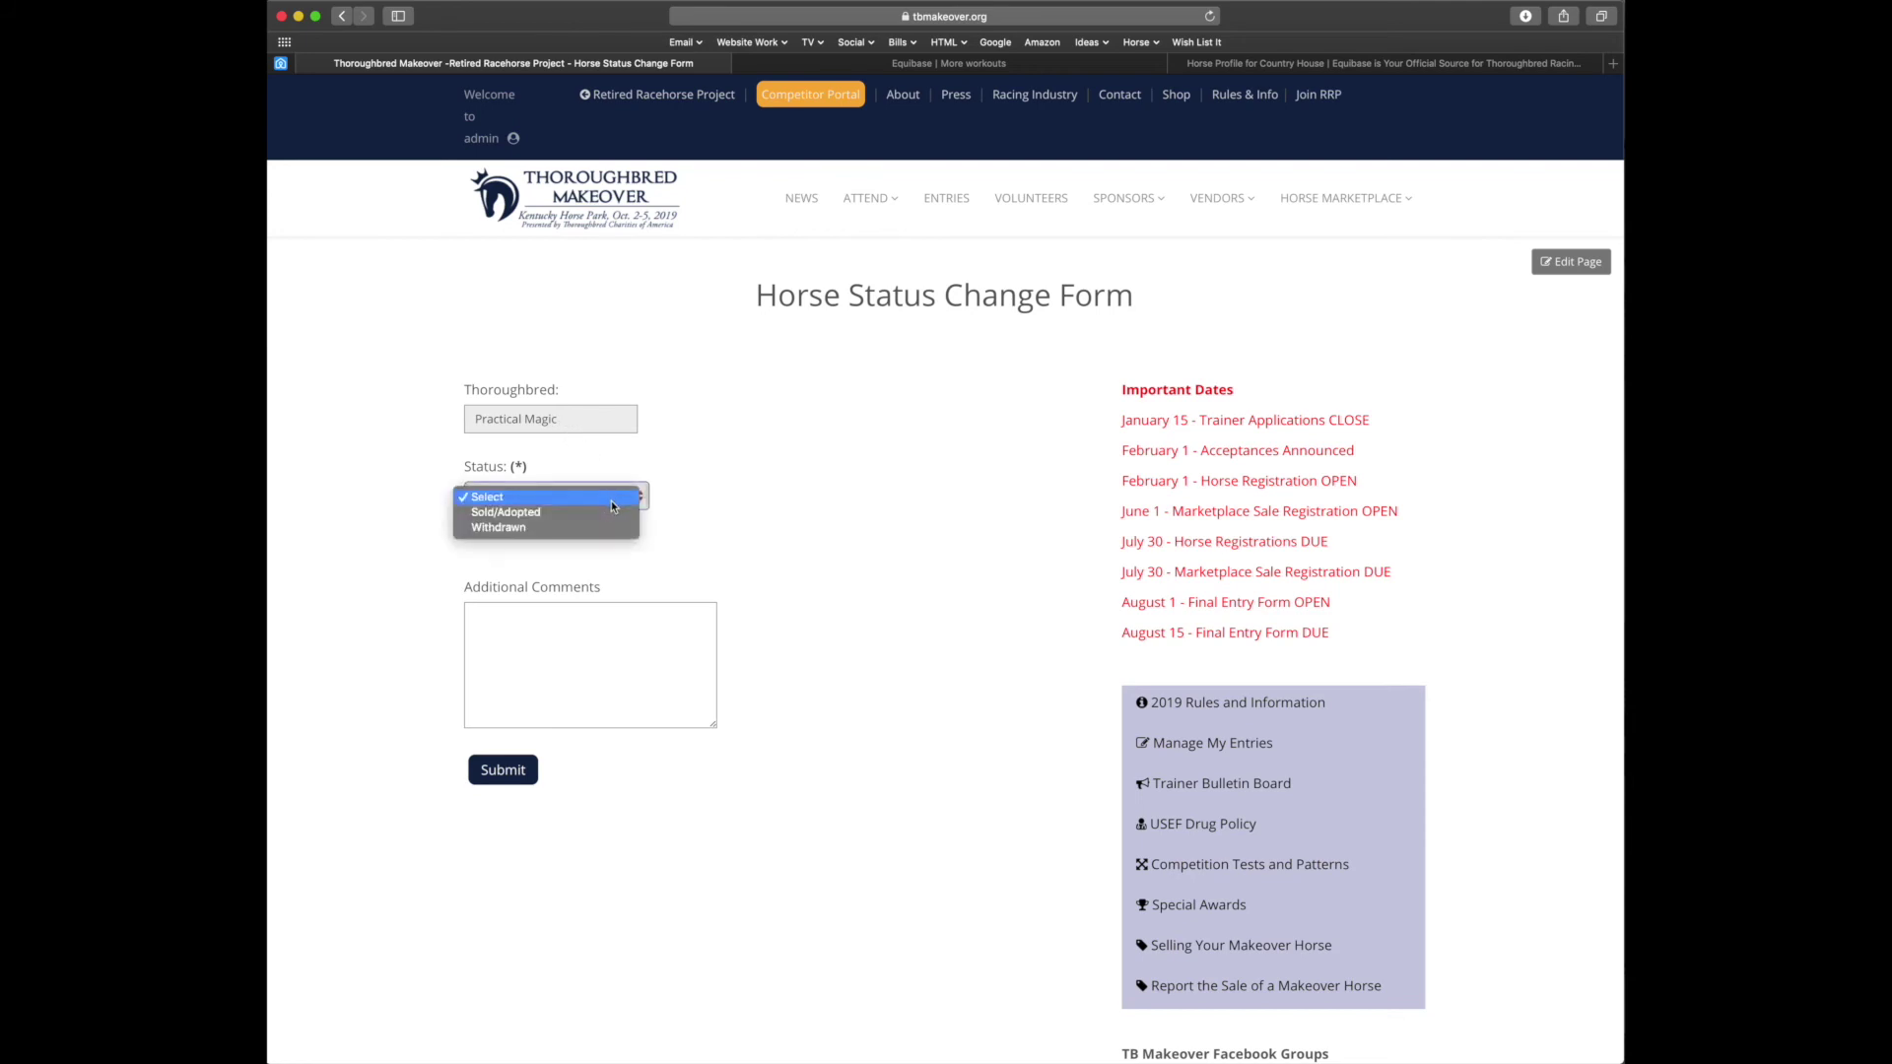
{"action": "left_click", "coordinate": [594, 512]}
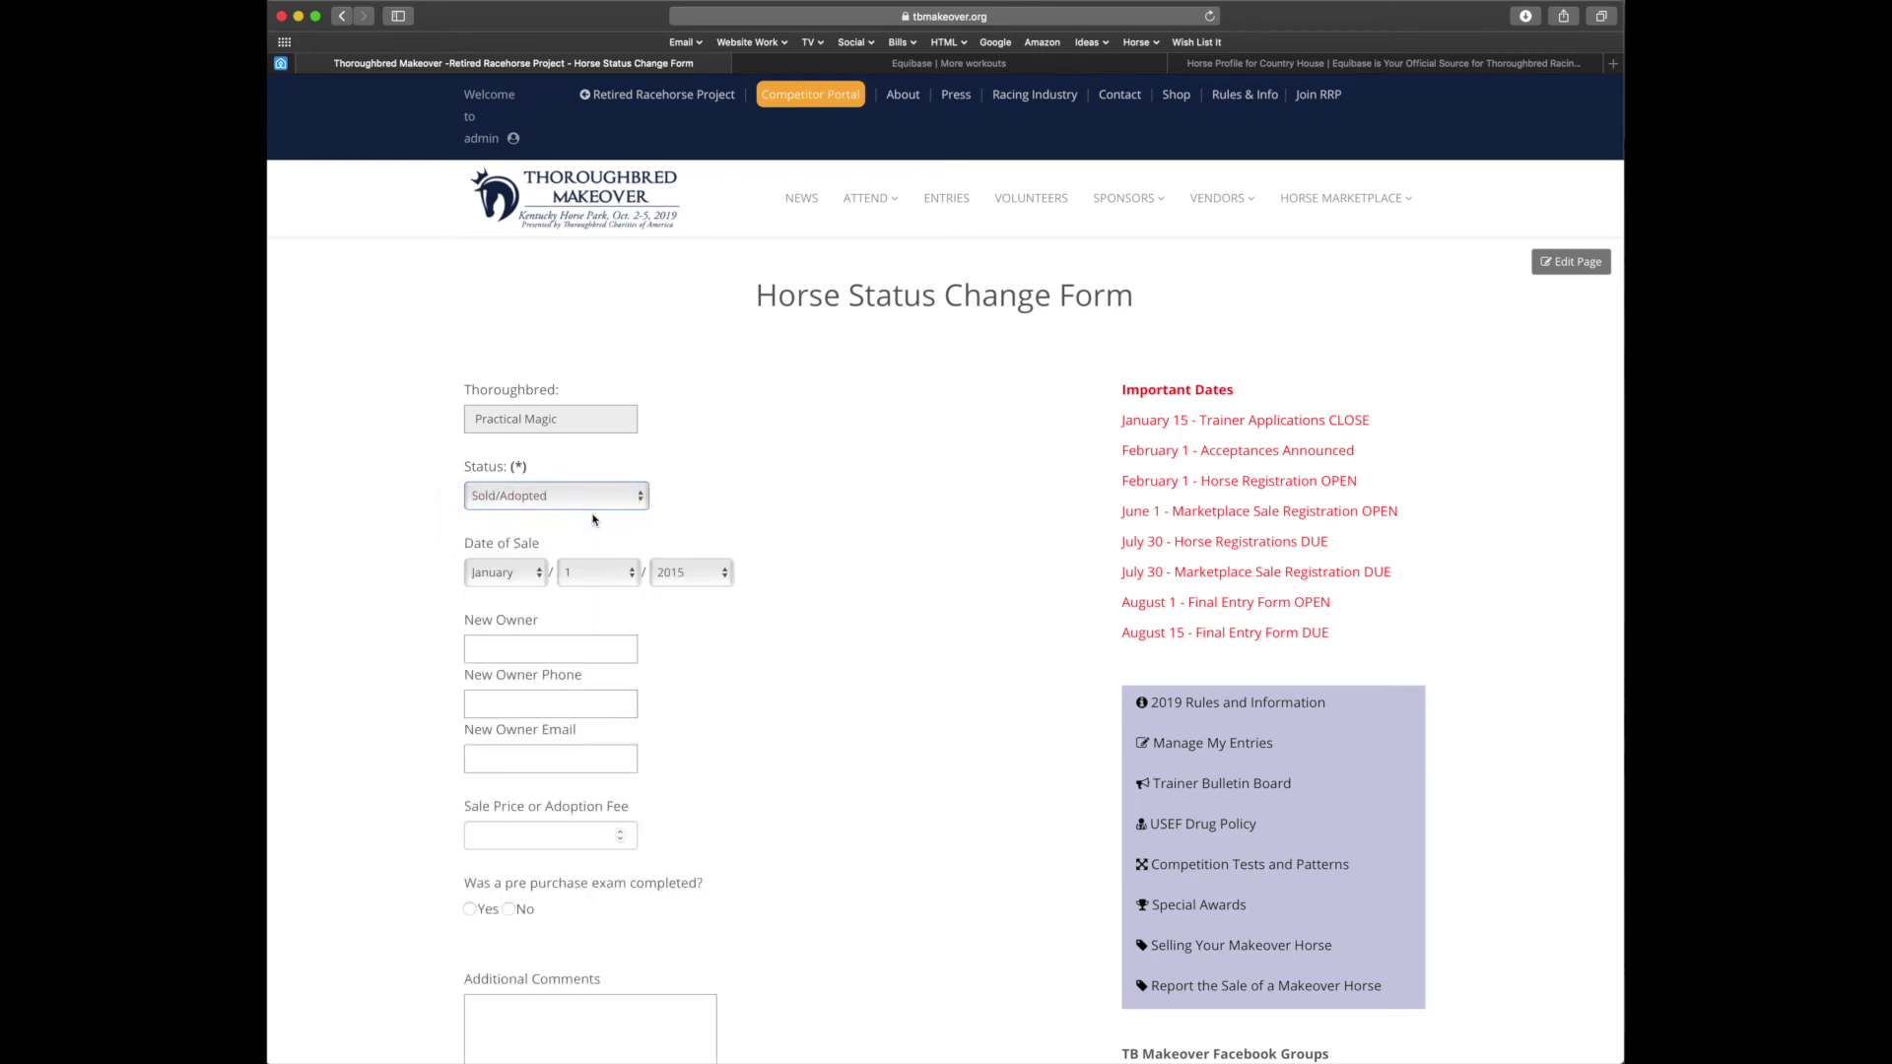
{"action": "scroll", "coordinate": [871, 627], "scroll_direction": "down", "scroll_amount": 3}
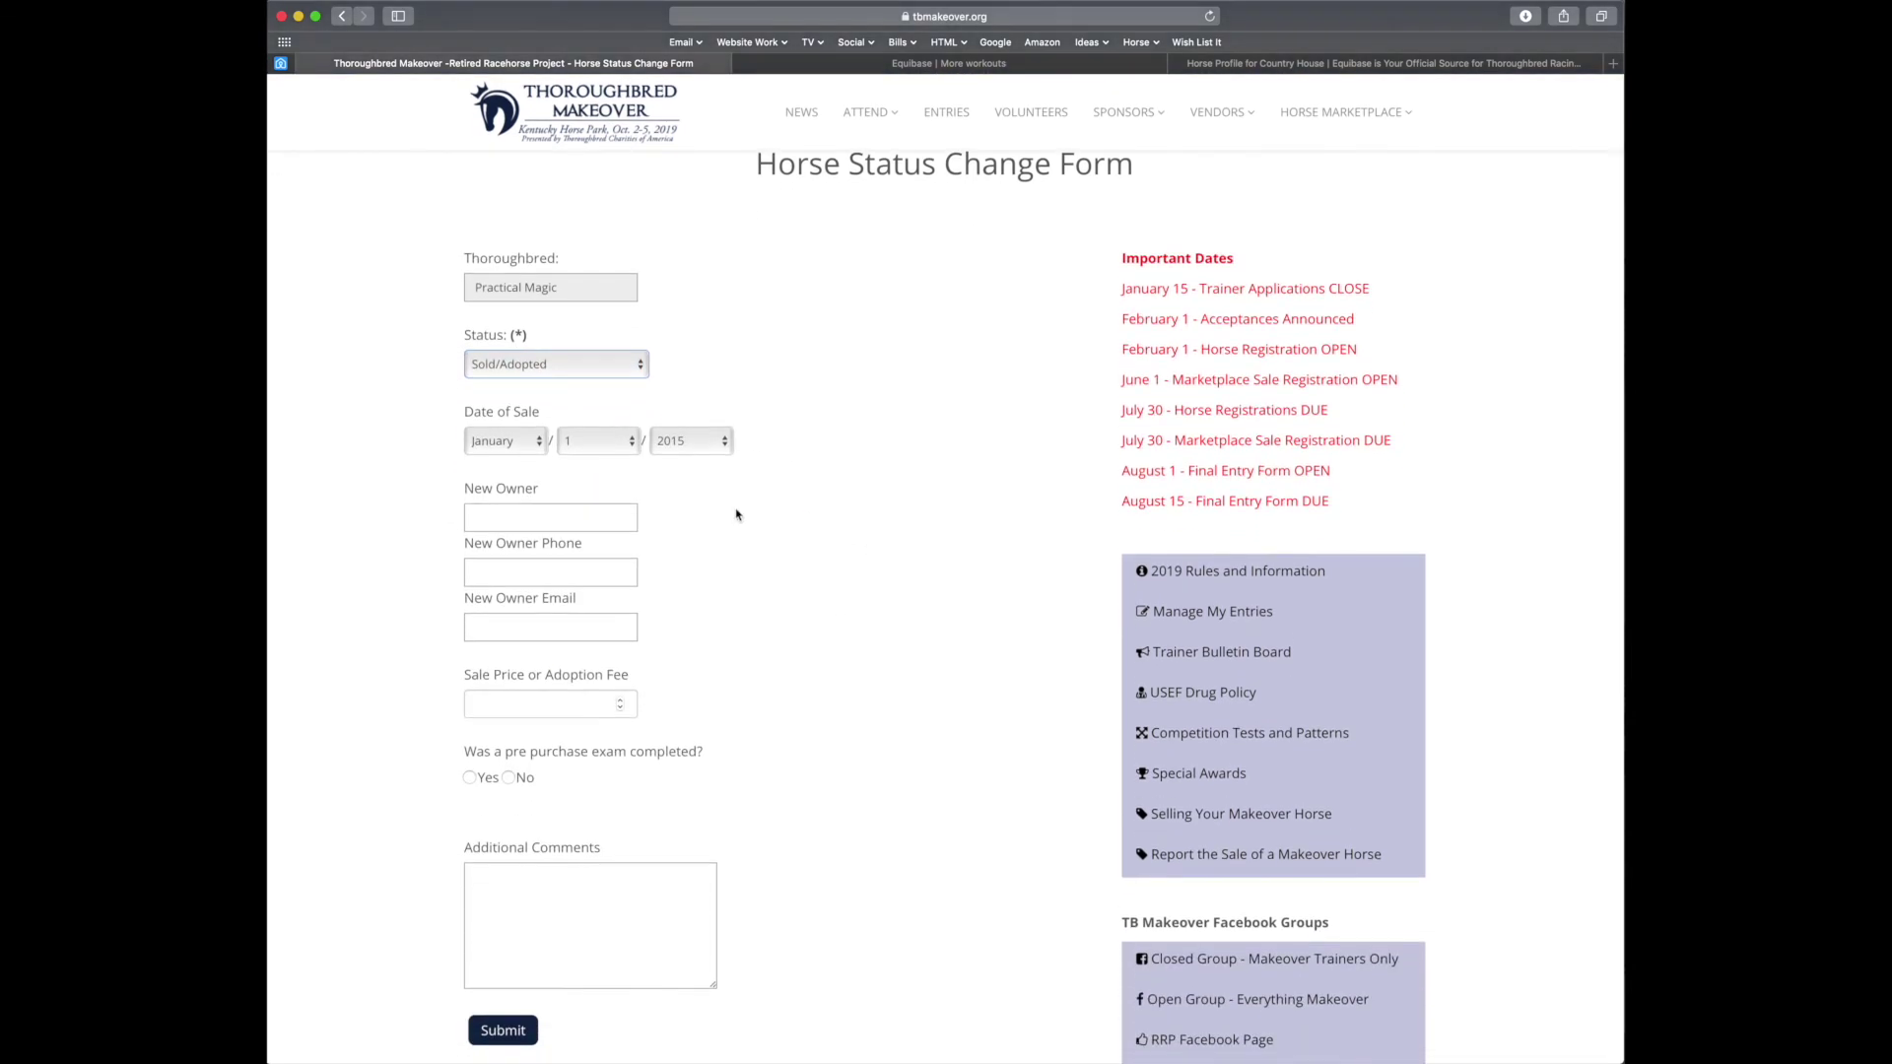
{"action": "left_click", "coordinate": [596, 368]}
{"action": "left_click", "coordinate": [594, 387]}
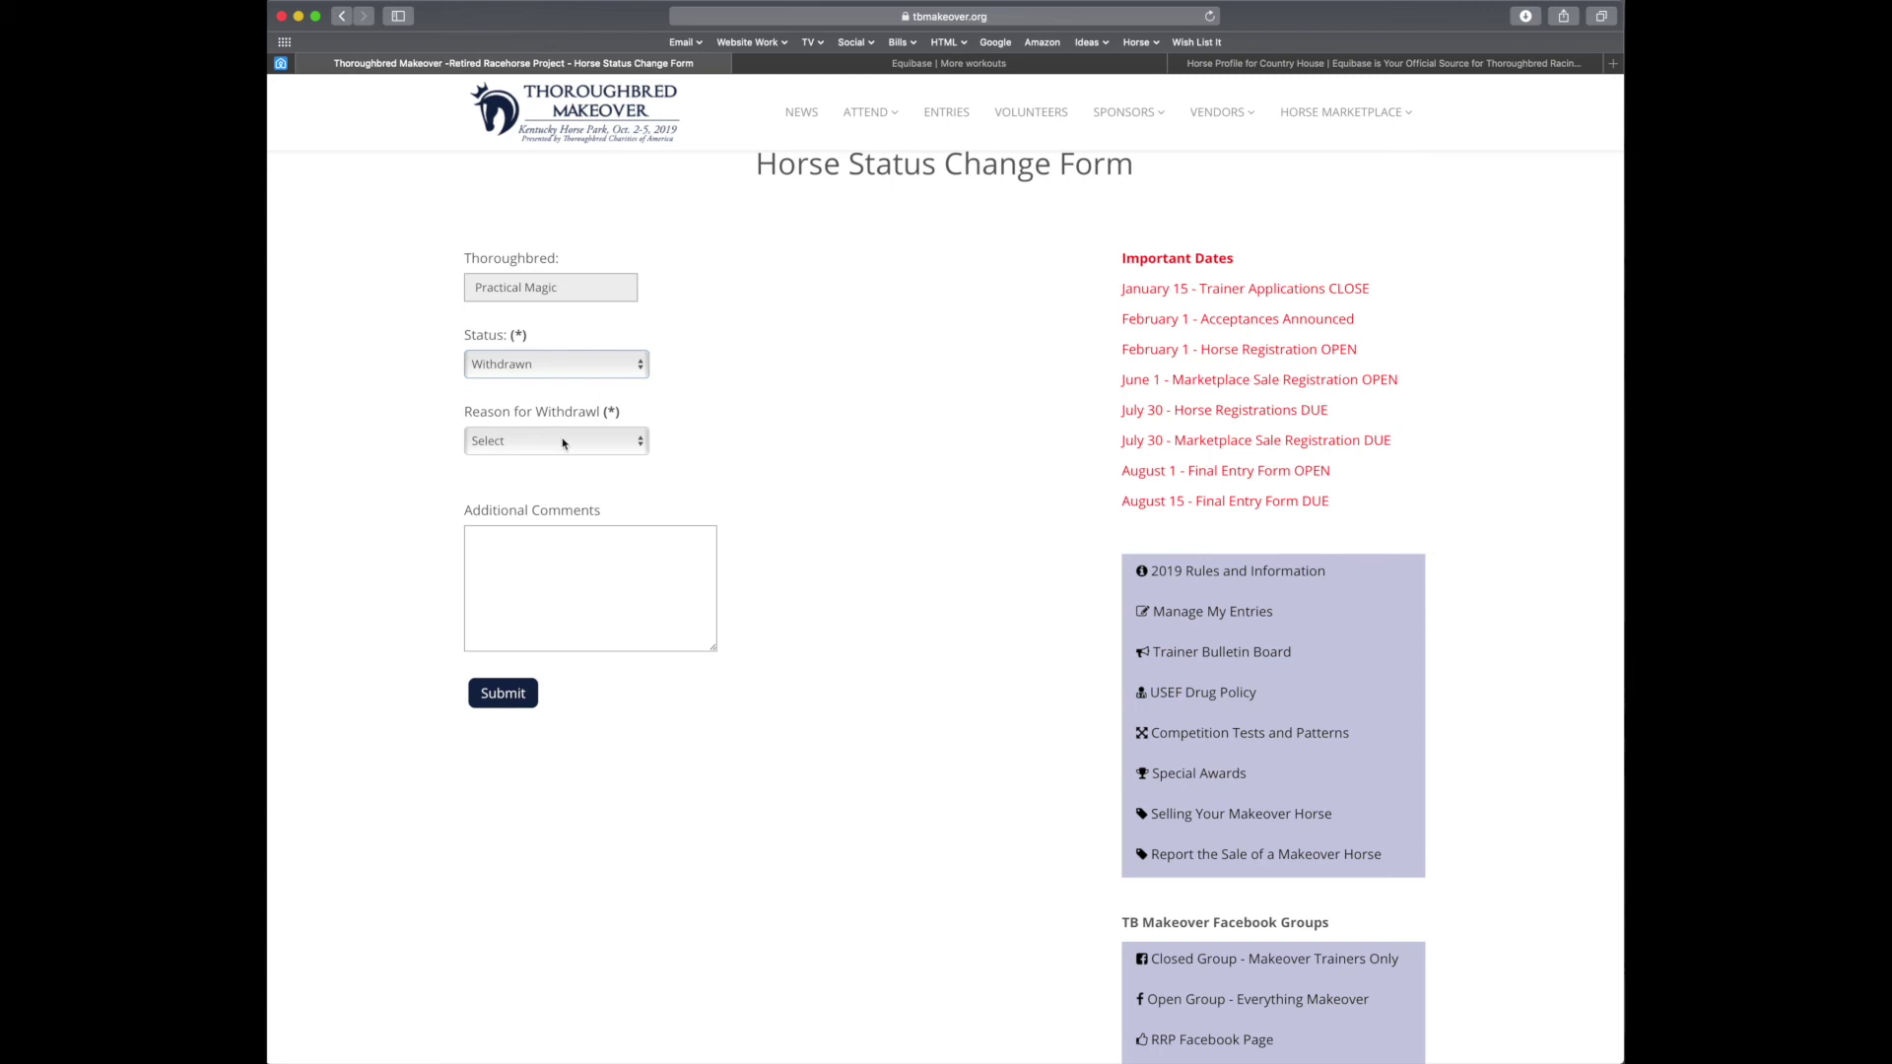
{"action": "left_click", "coordinate": [565, 443]}
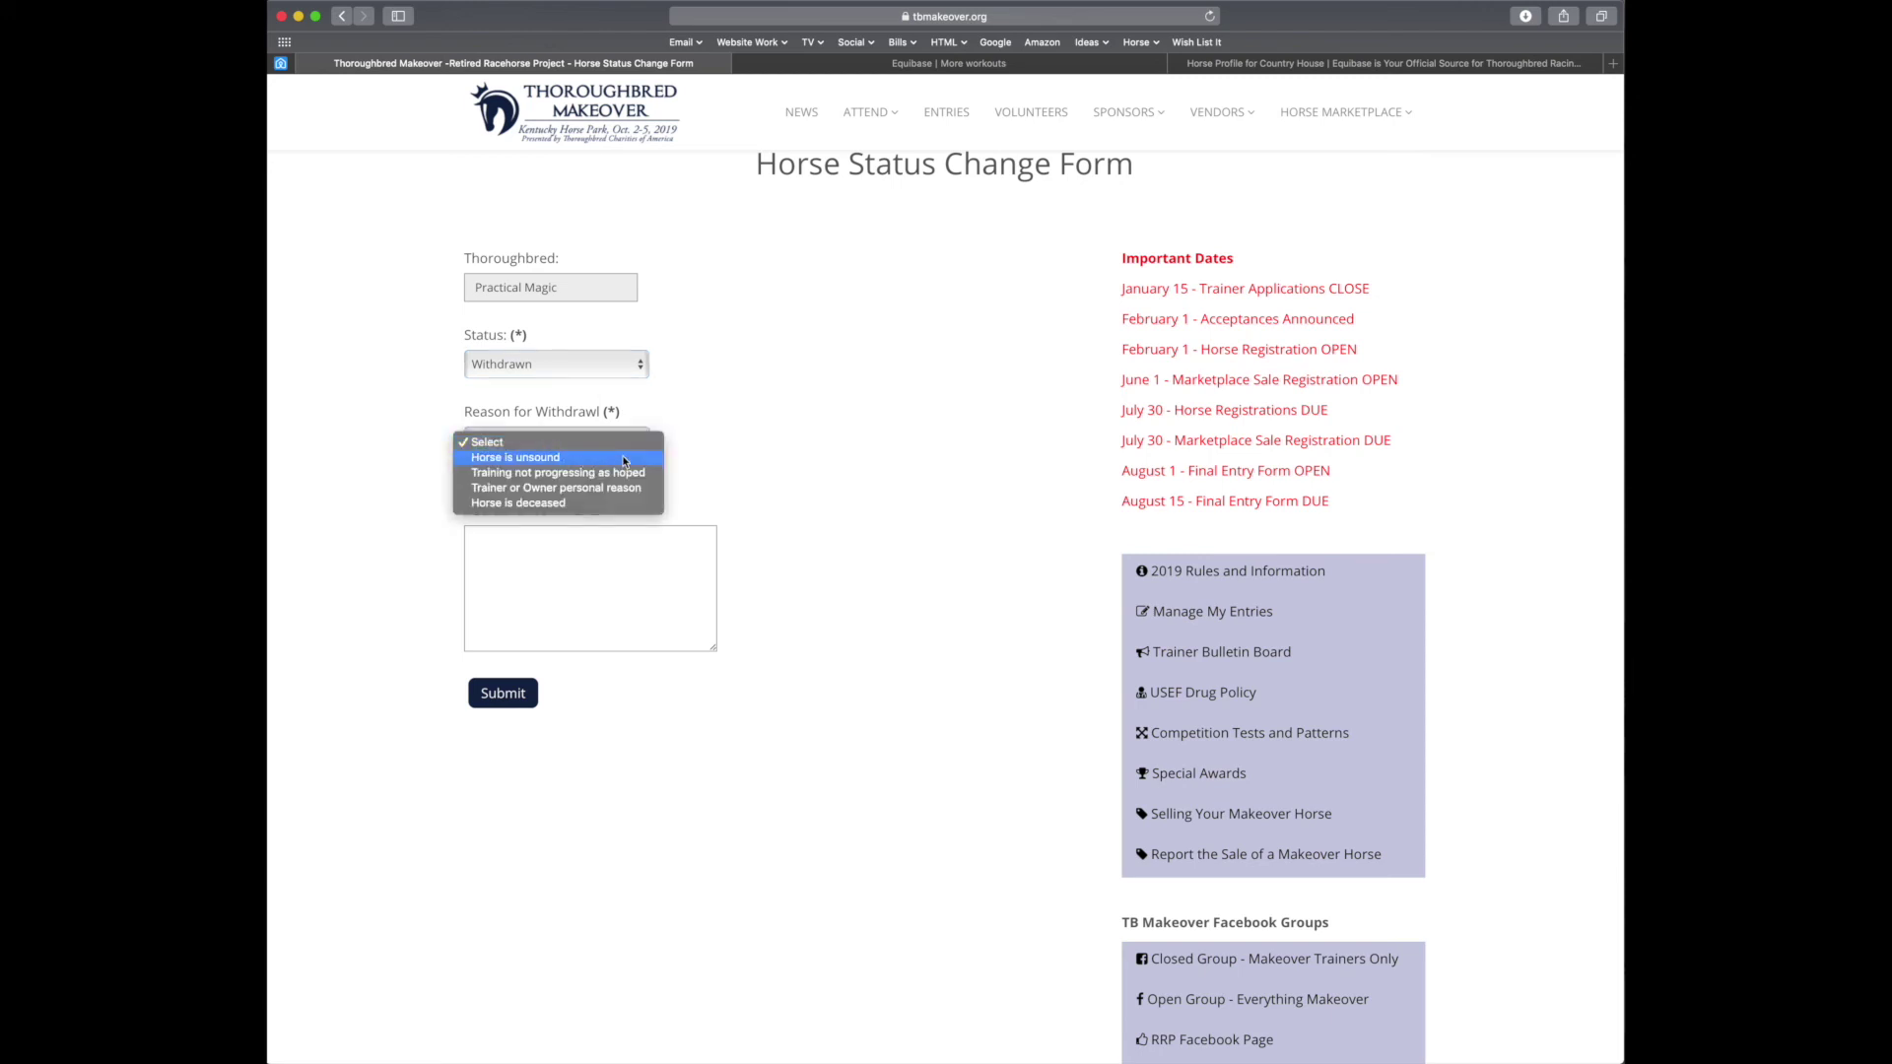
{"action": "left_click", "coordinate": [624, 458]}
Add the comment 'accident in the field' and submit the withdrawal
{"action": "left_click", "coordinate": [612, 581]}
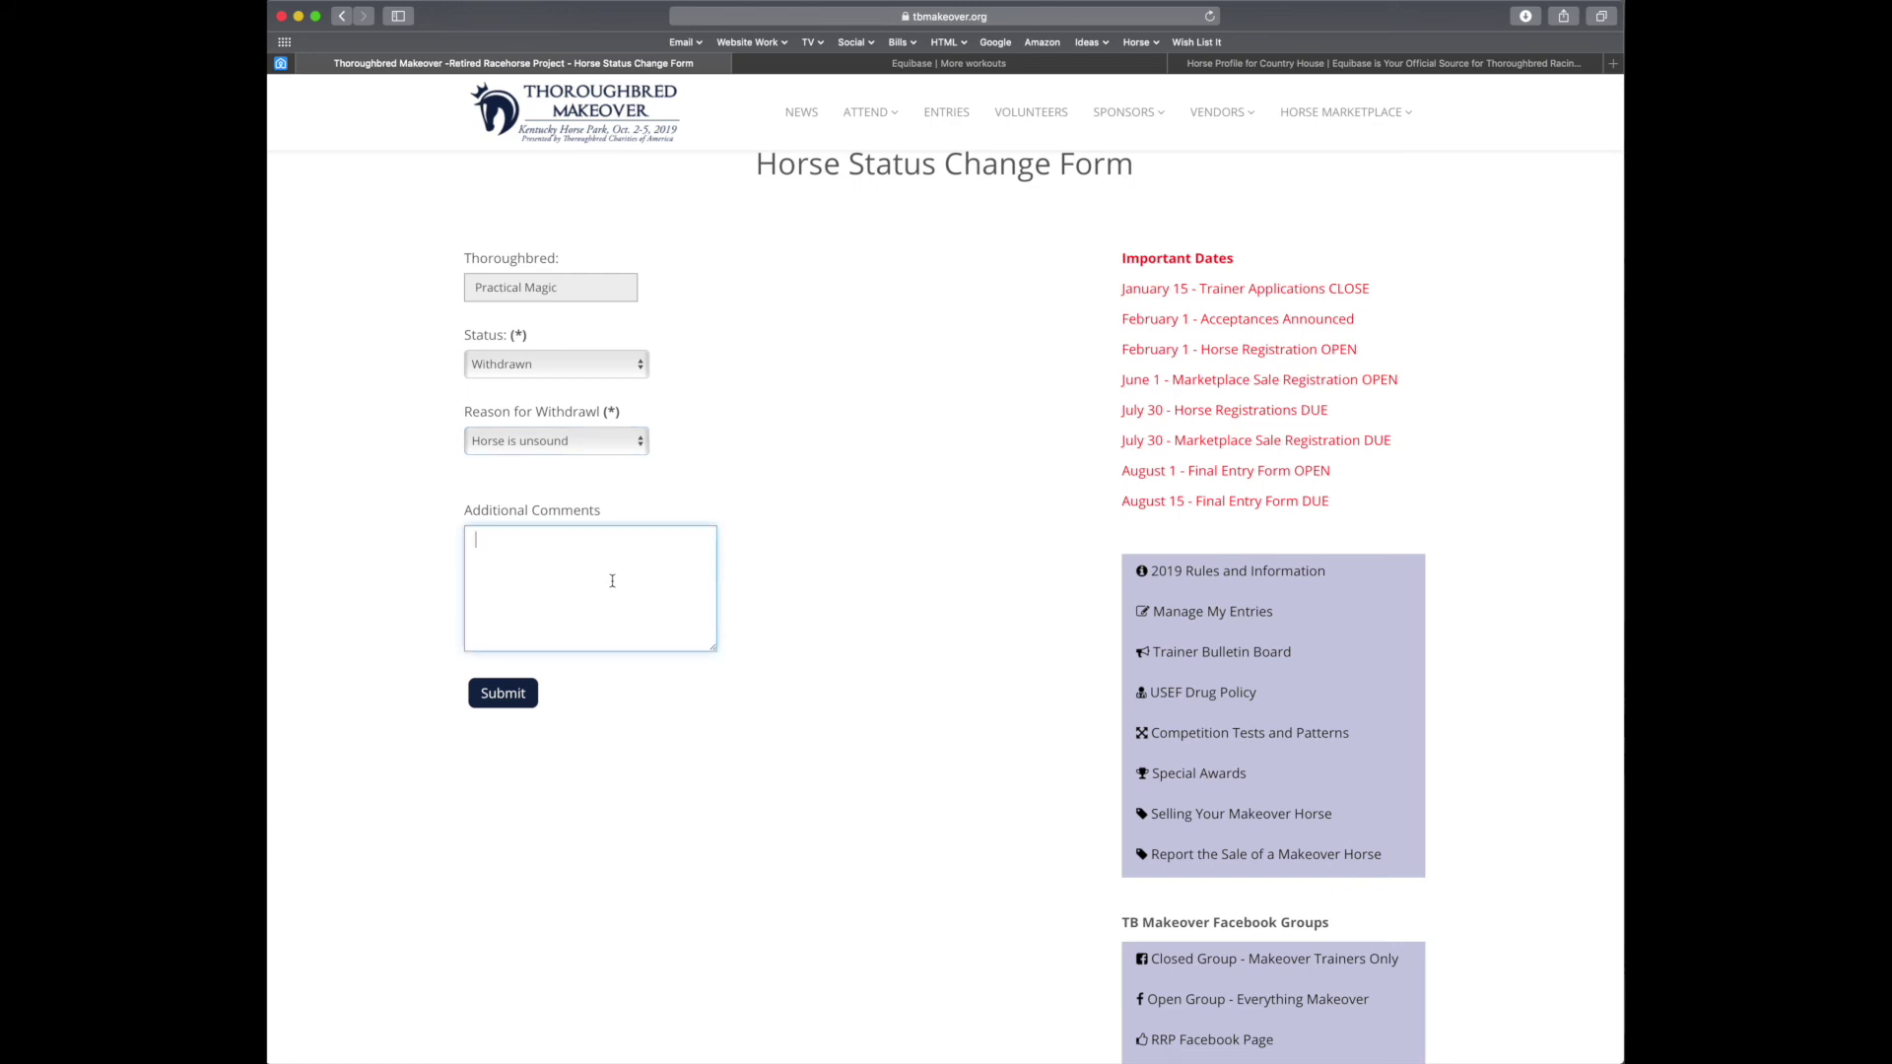
{"action": "type", "text": "accidnet"}
{"action": "key", "text": "BackSpace"}
{"action": "key", "text": "BackSpace"}
{"action": "key", "text": "BackSpace"}
{"action": "type", "text": "ent in the field"}
{"action": "left_click", "coordinate": [521, 698]}
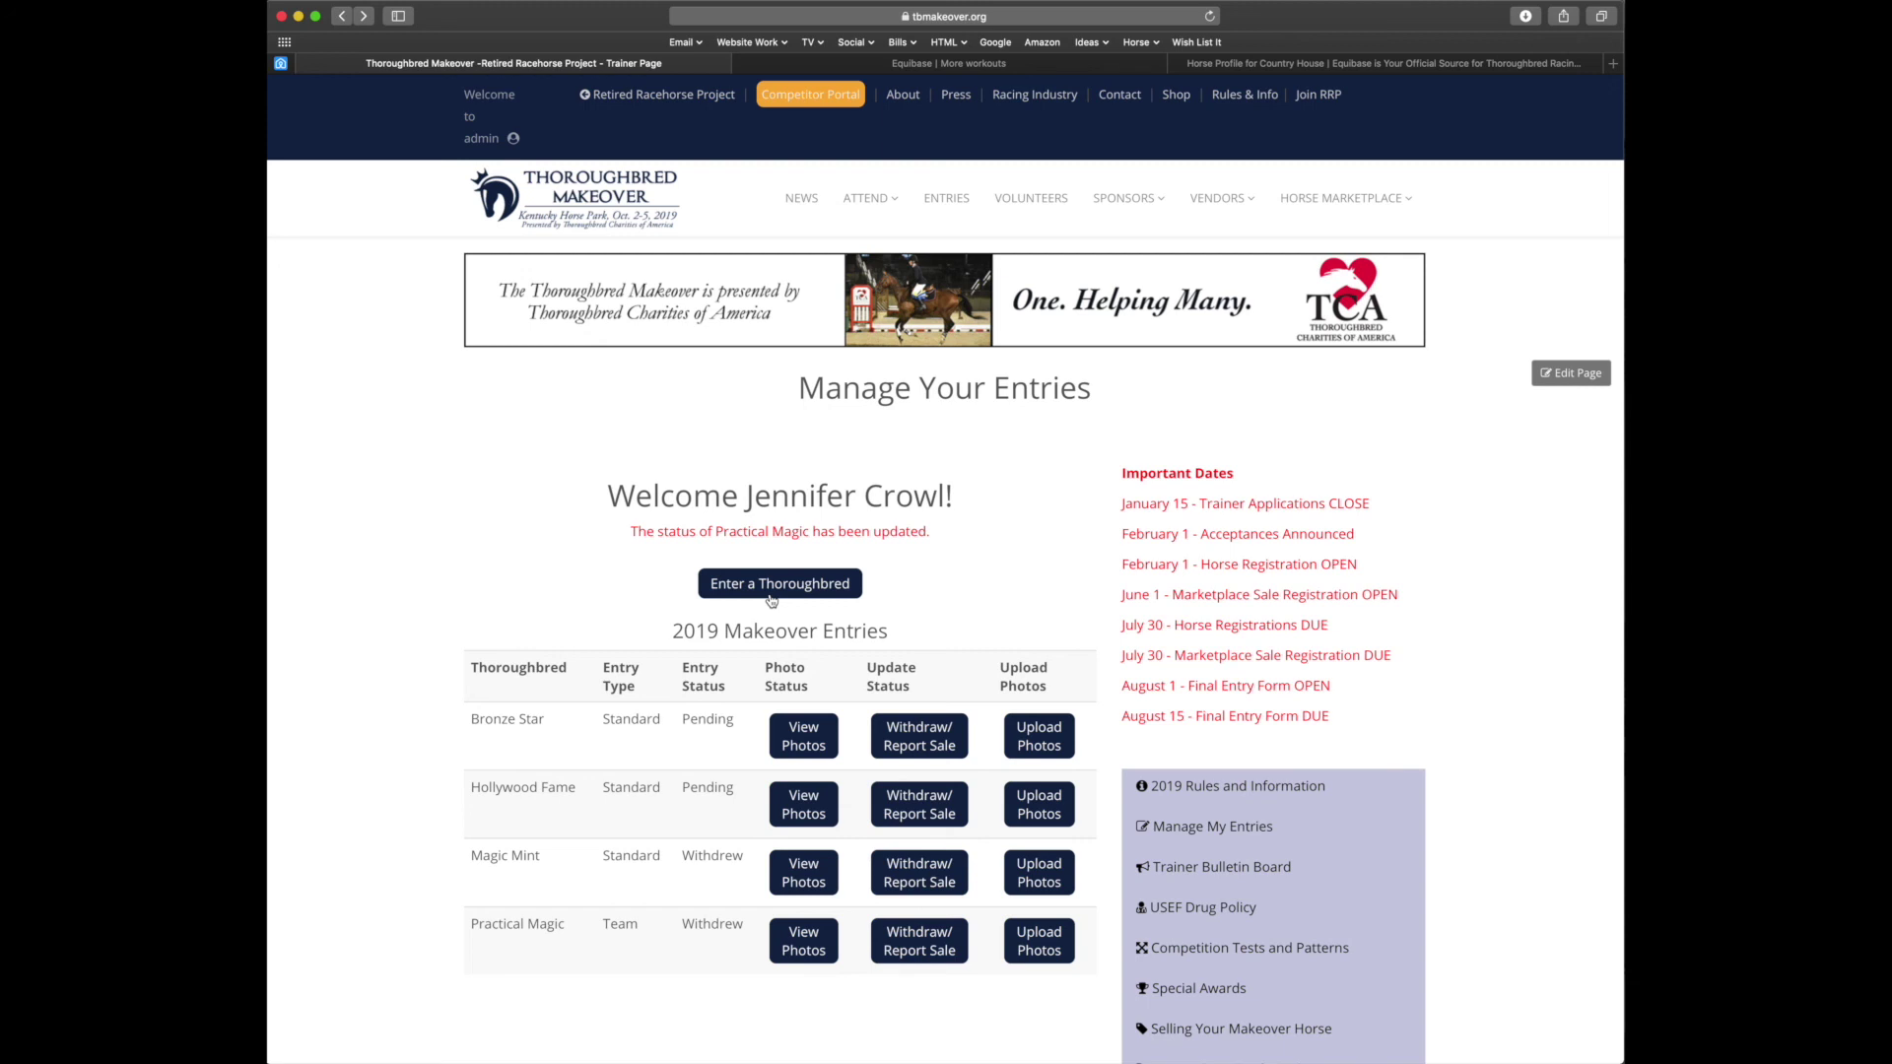
Check Practical Magic shows Withdrew, then open Report the Sale of a Makeover Horse
{"action": "scroll", "coordinate": [1166, 648], "scroll_direction": "down", "scroll_amount": 4}
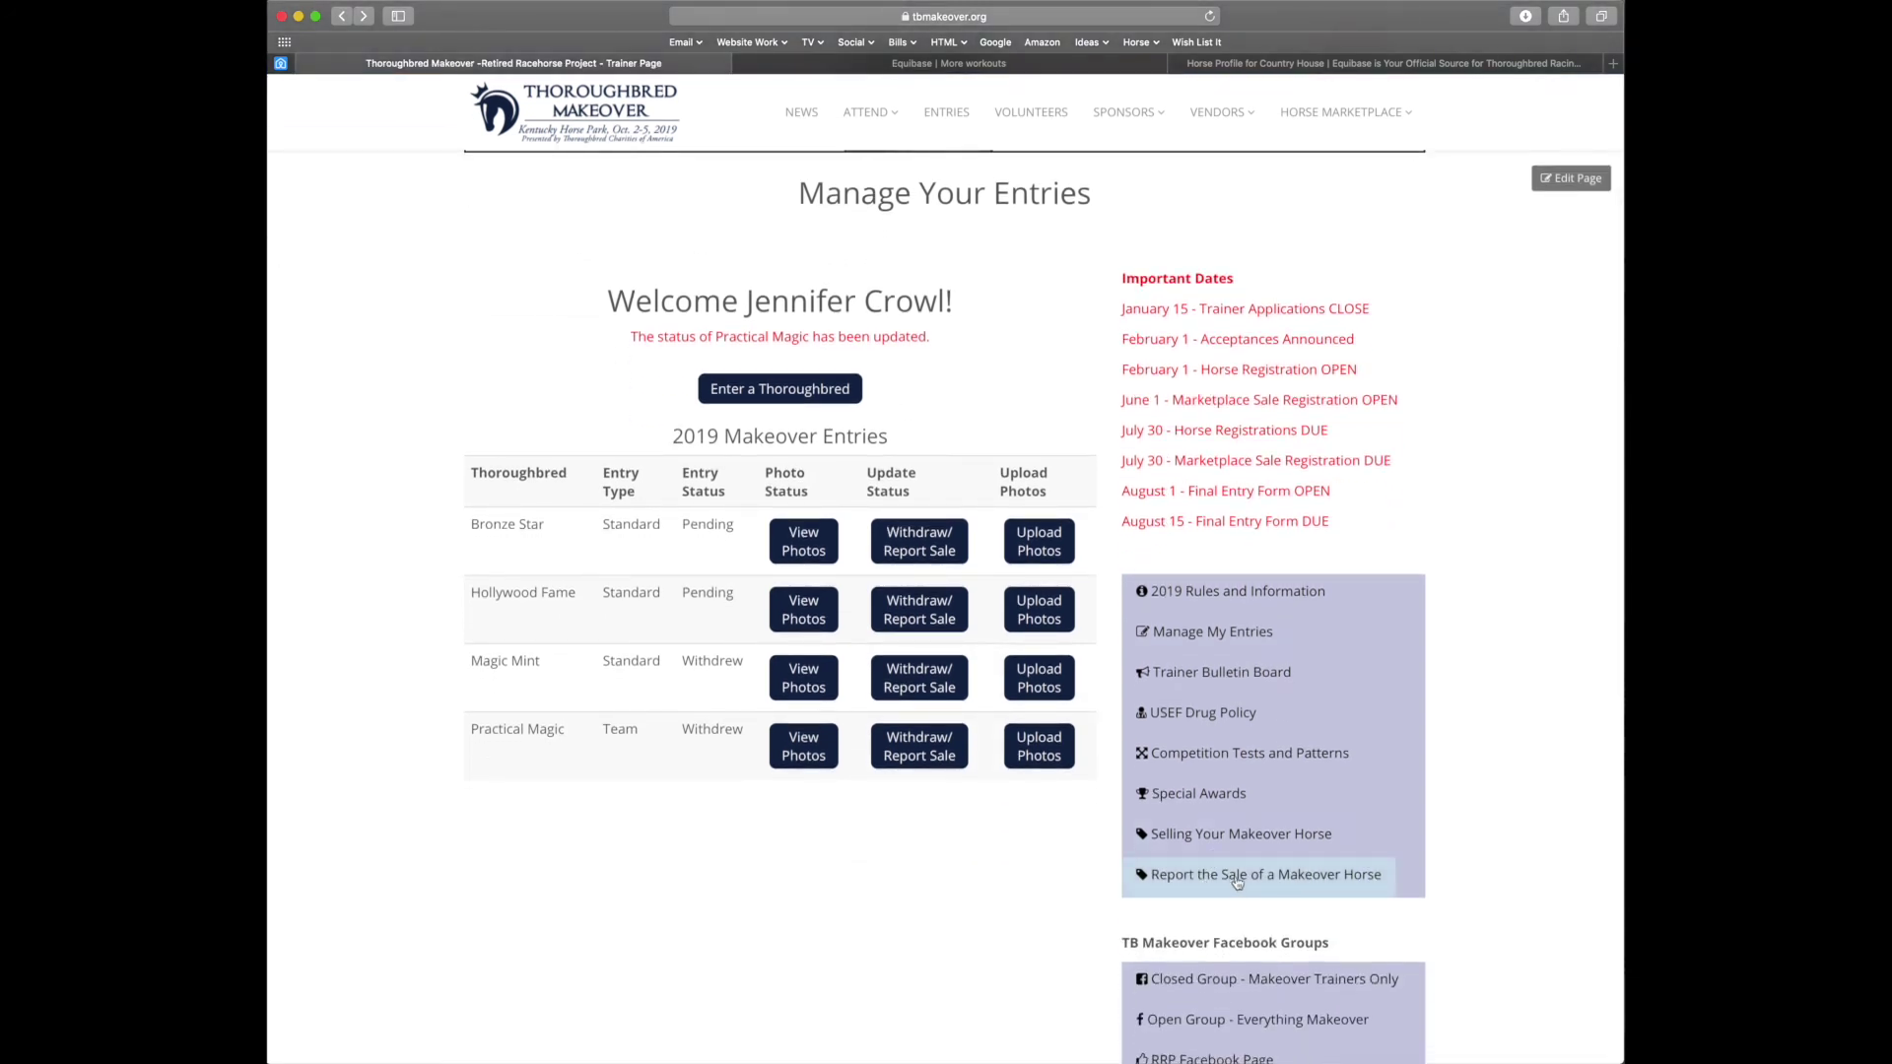
{"action": "left_click", "coordinate": [1238, 880]}
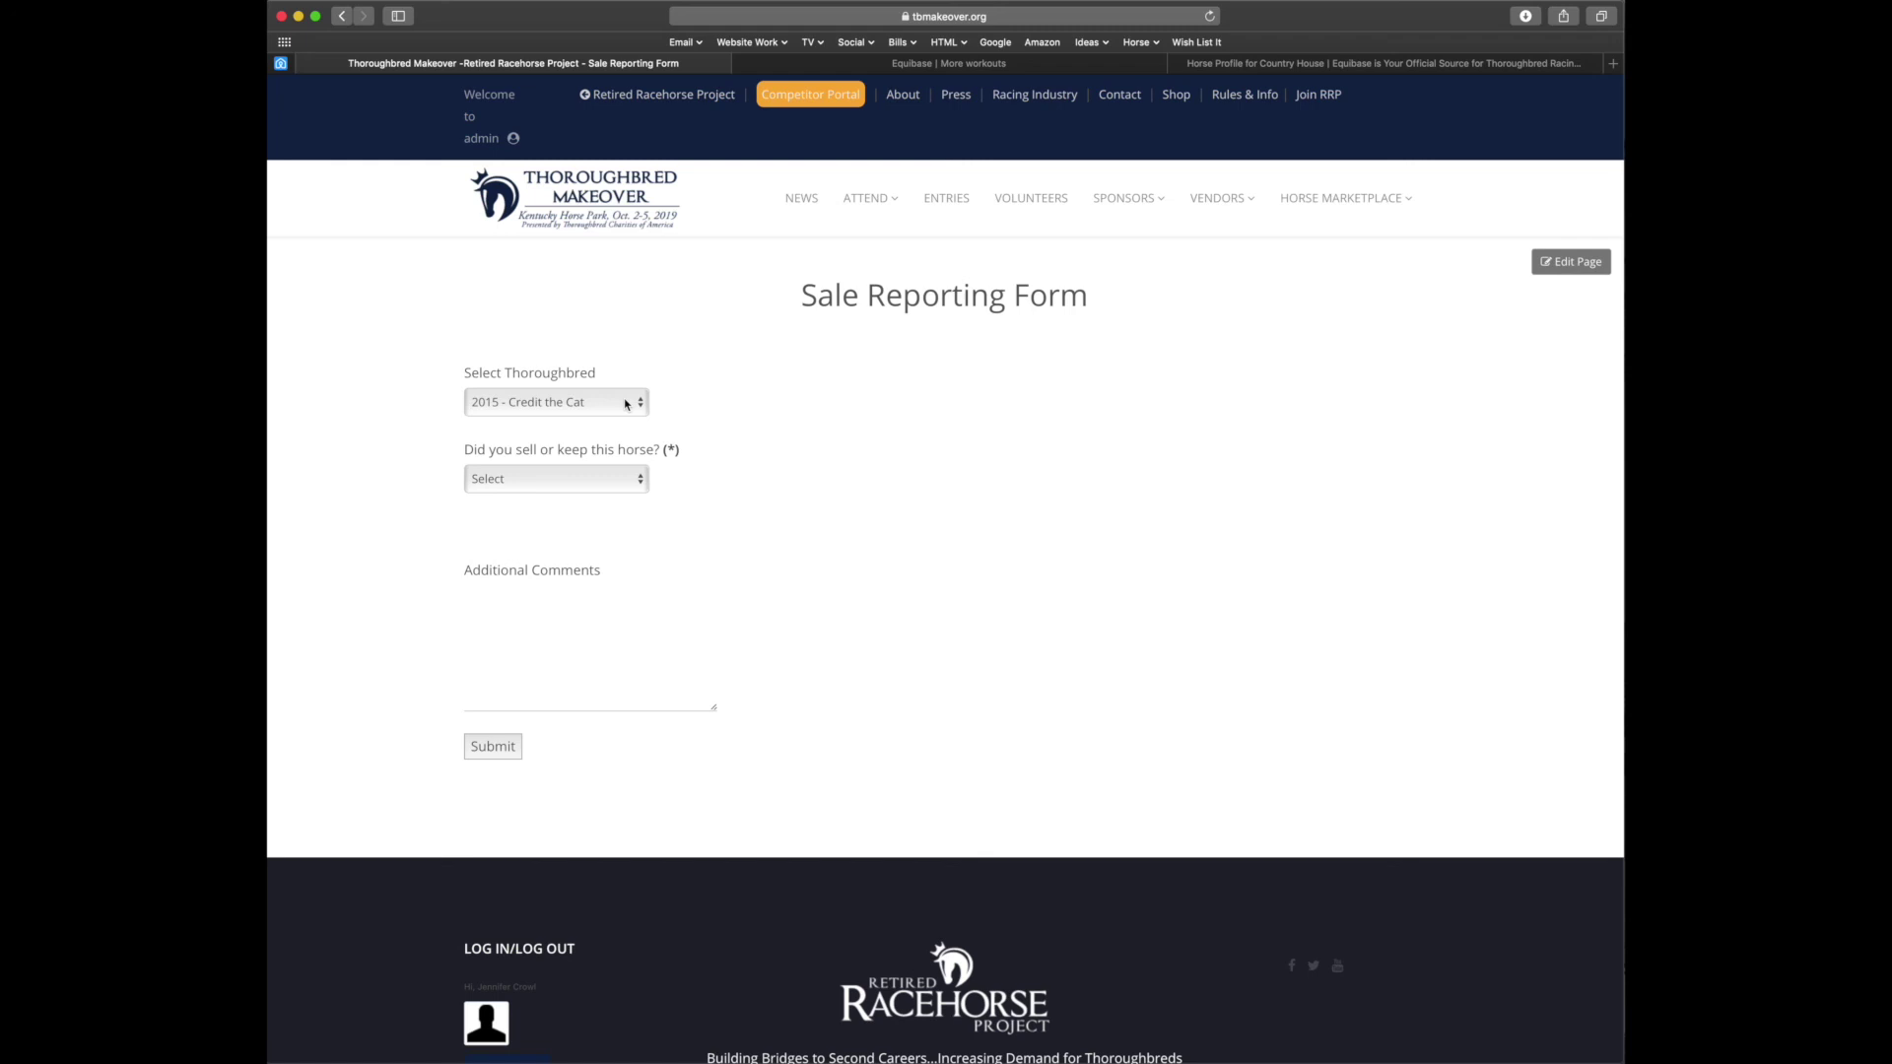
Choose Horse Not Listed, enter Jockey Club name 'Vanilla Sky' and Makeover year 2016
{"action": "left_click", "coordinate": [626, 404]}
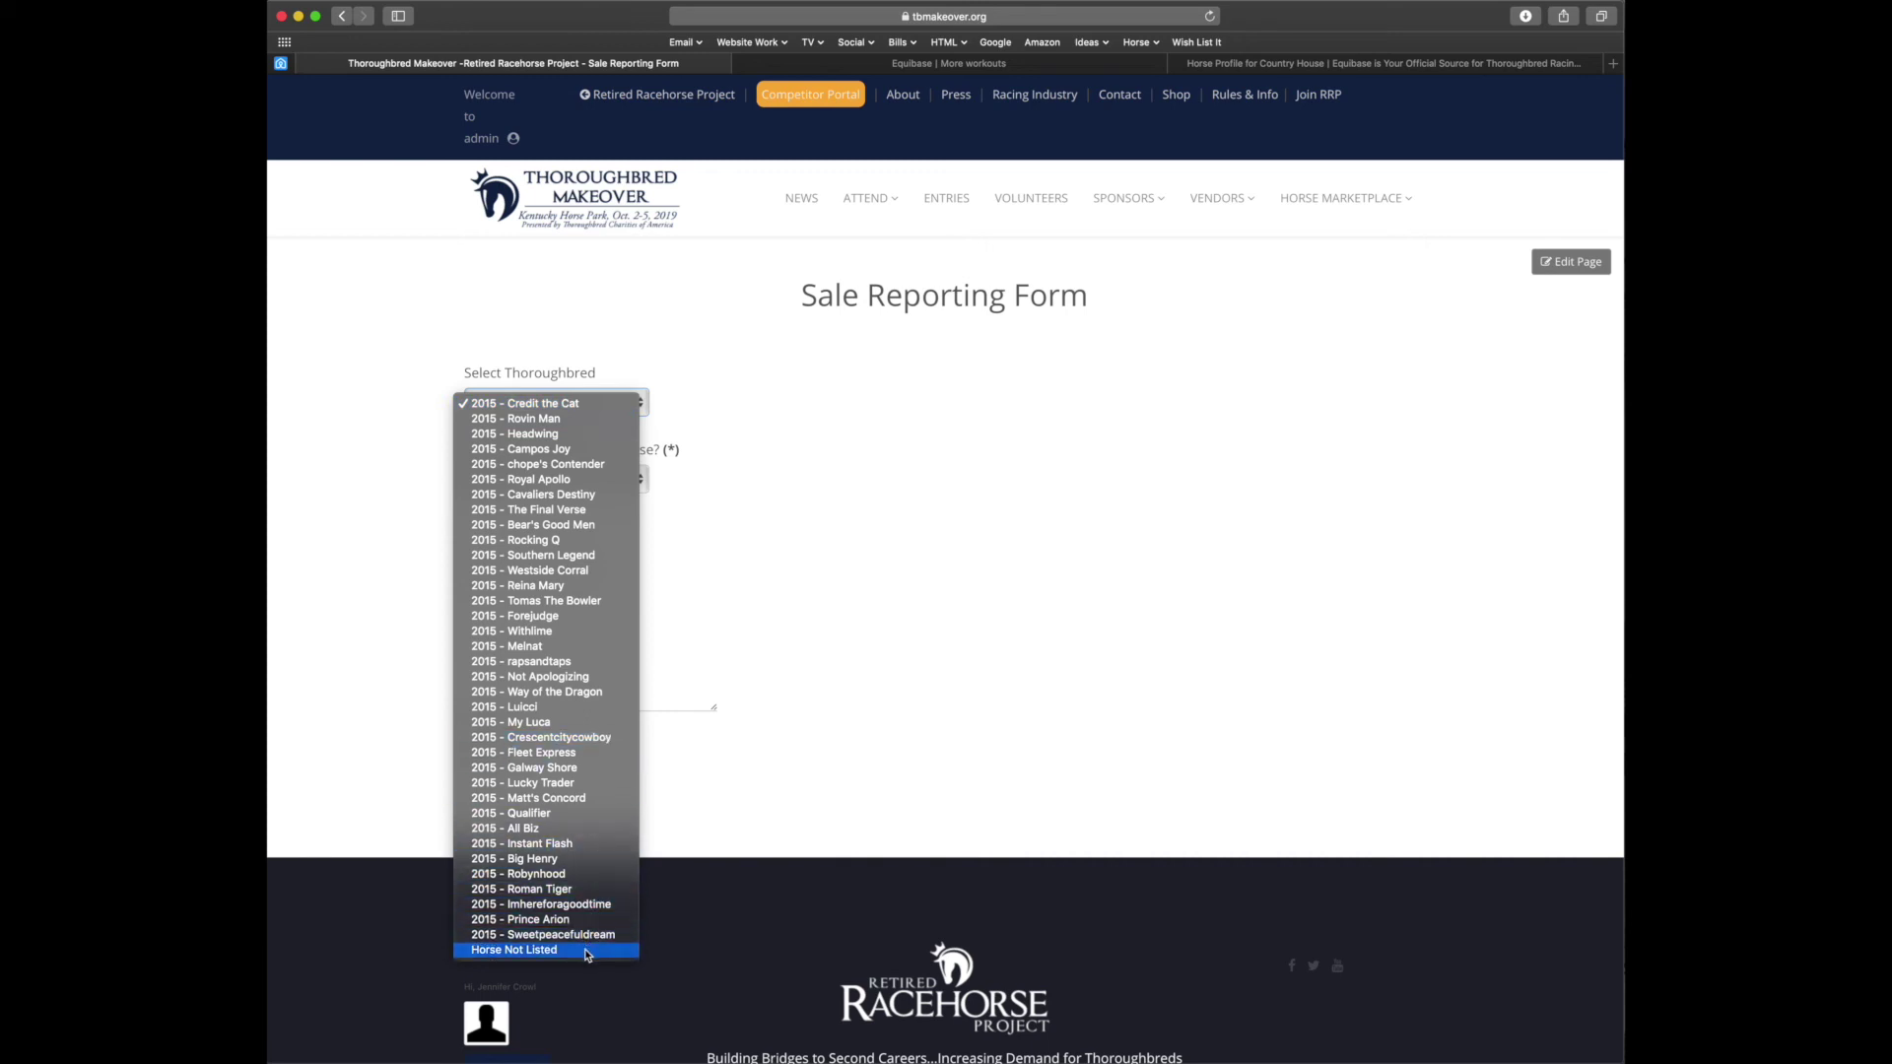
{"action": "left_click", "coordinate": [587, 951]}
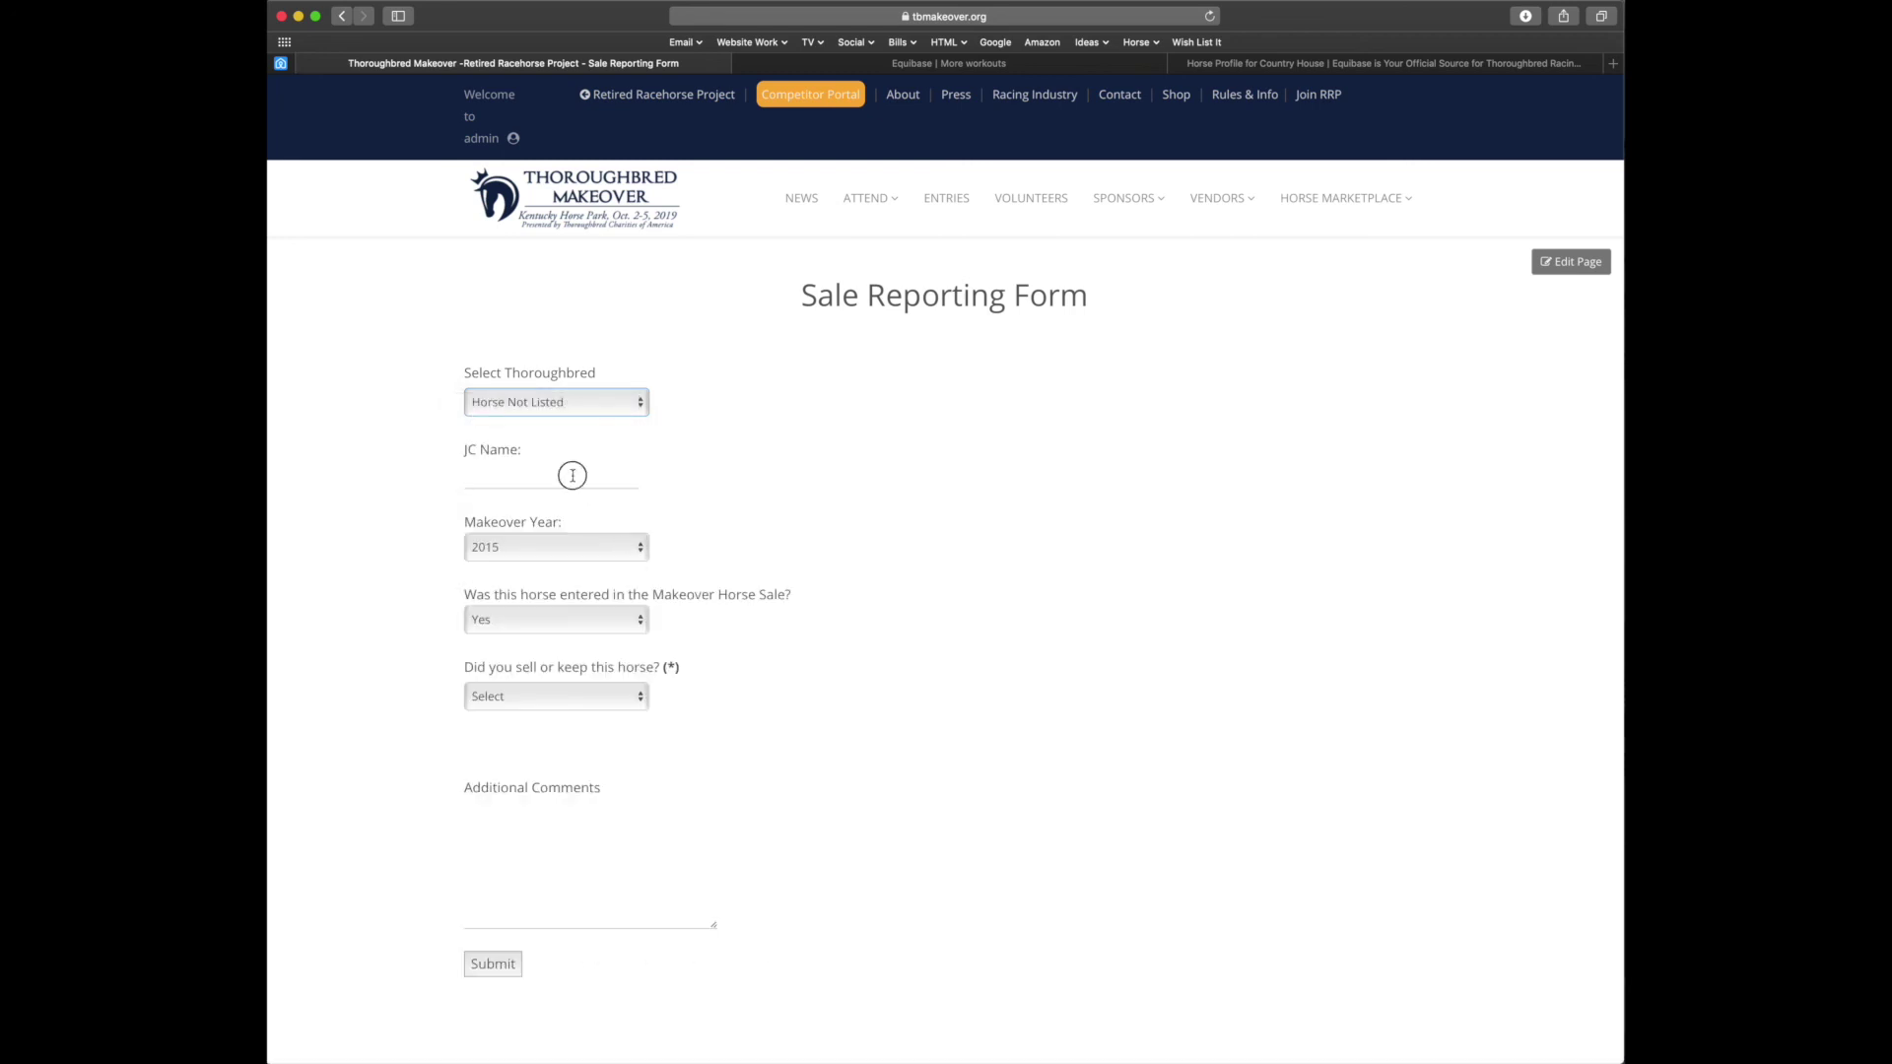
{"action": "left_click", "coordinate": [572, 476]}
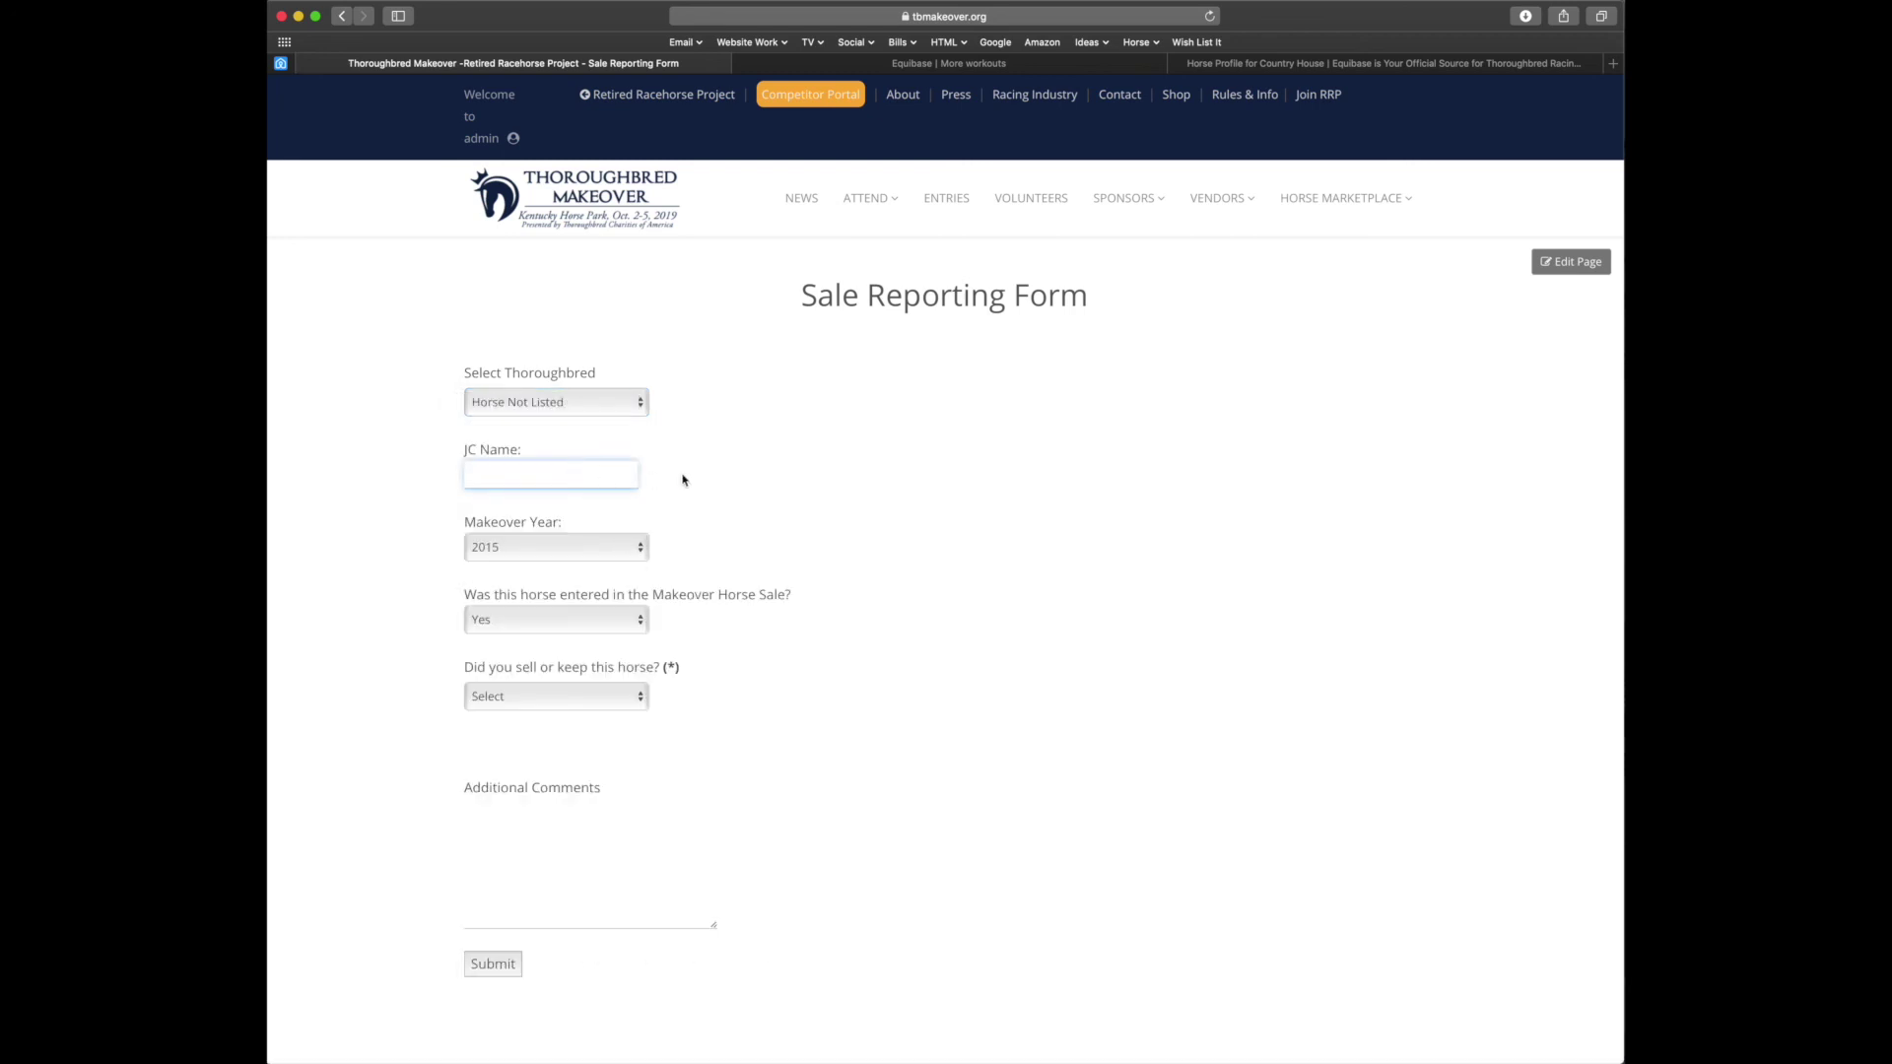
{"action": "type", "text": "Vanilla Sky"}
{"action": "left_click", "coordinate": [611, 550]}
{"action": "left_click", "coordinate": [605, 567]}
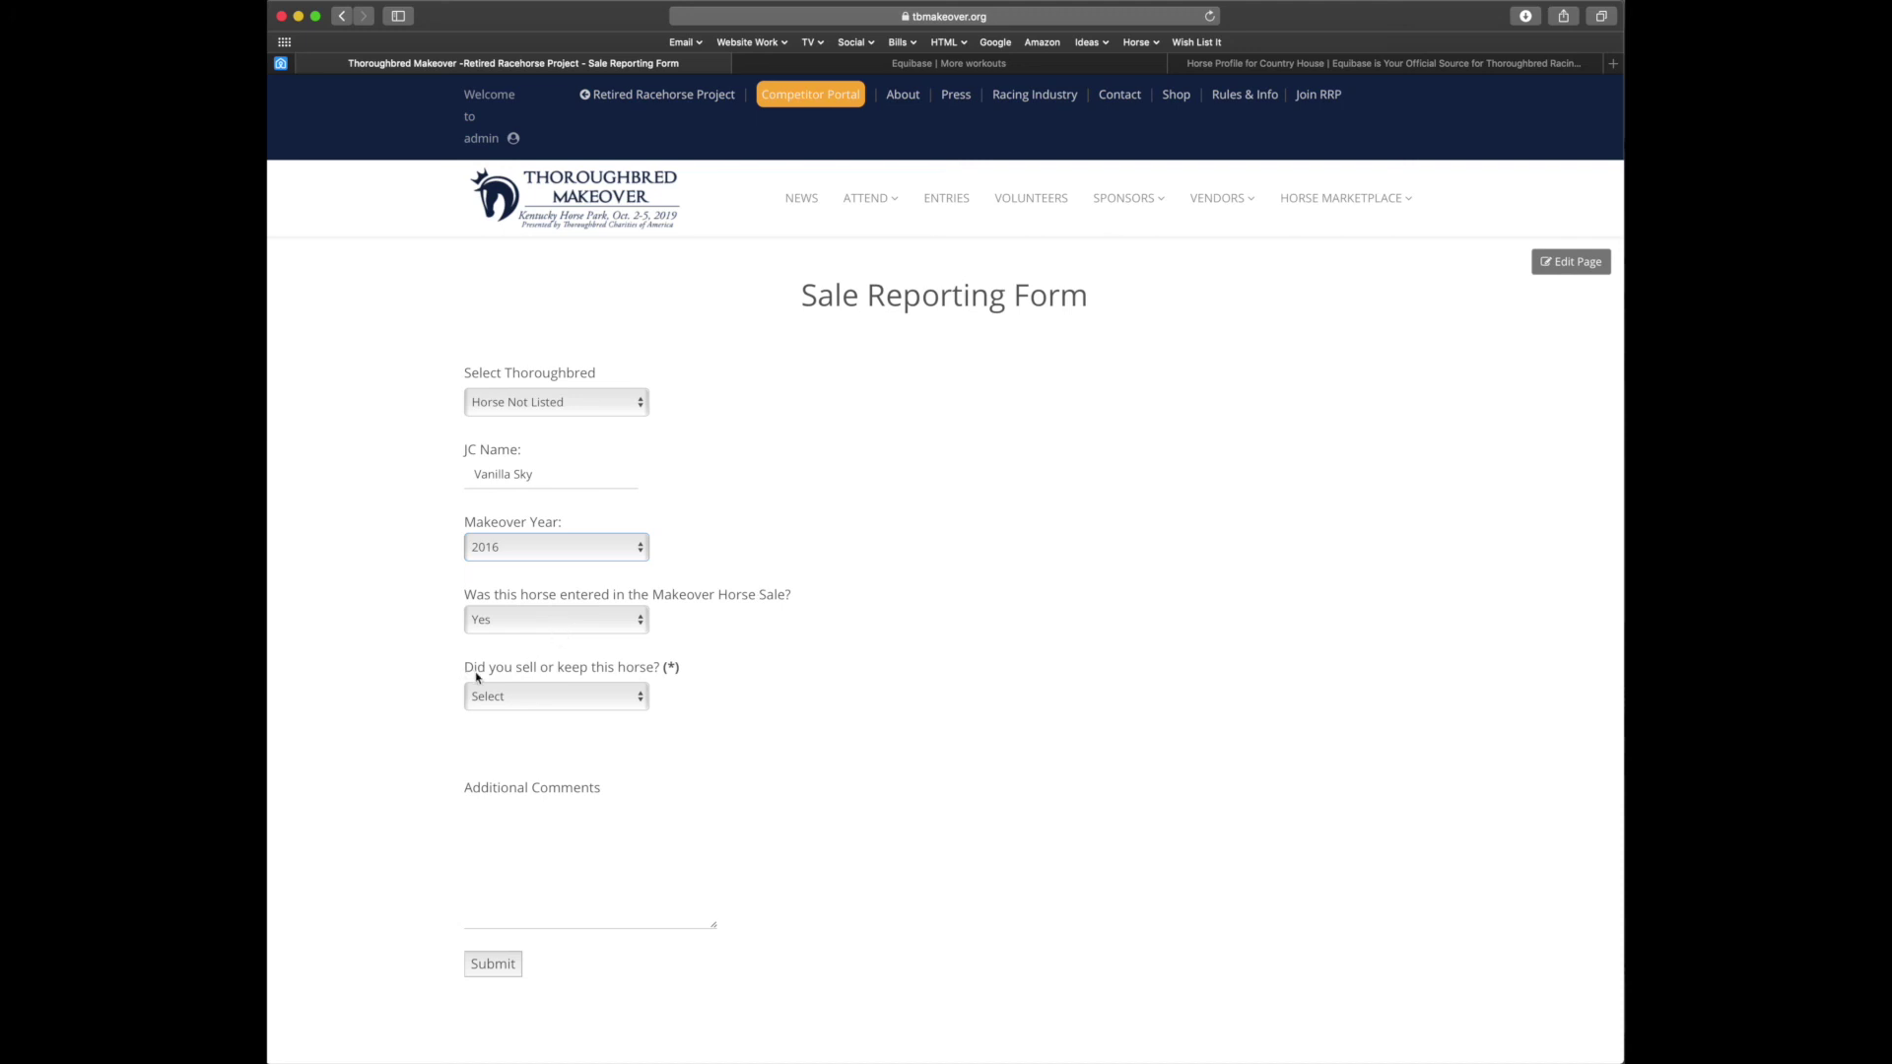
Answer Kept for the sell-or-keep question and submit the sale report
{"action": "left_click", "coordinate": [615, 700]}
{"action": "left_click", "coordinate": [600, 712]}
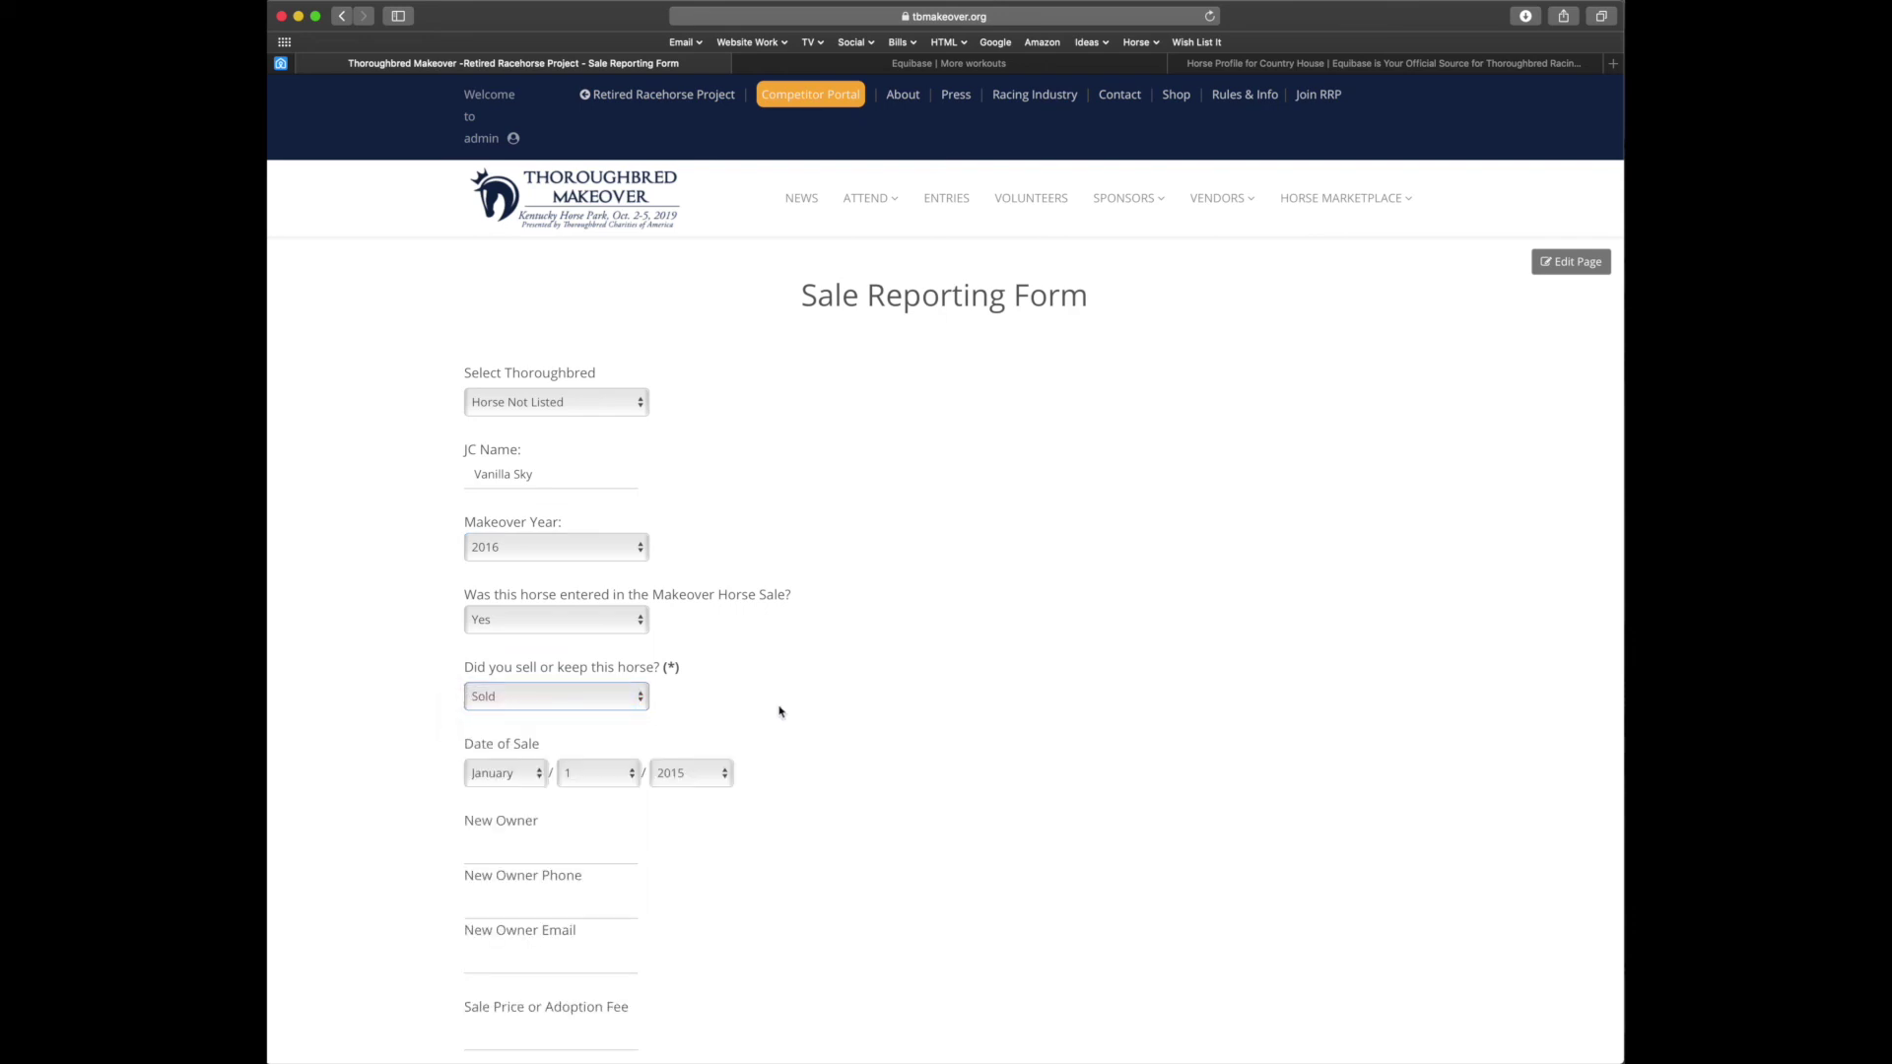
{"action": "scroll", "coordinate": [779, 712], "scroll_direction": "down", "scroll_amount": 5}
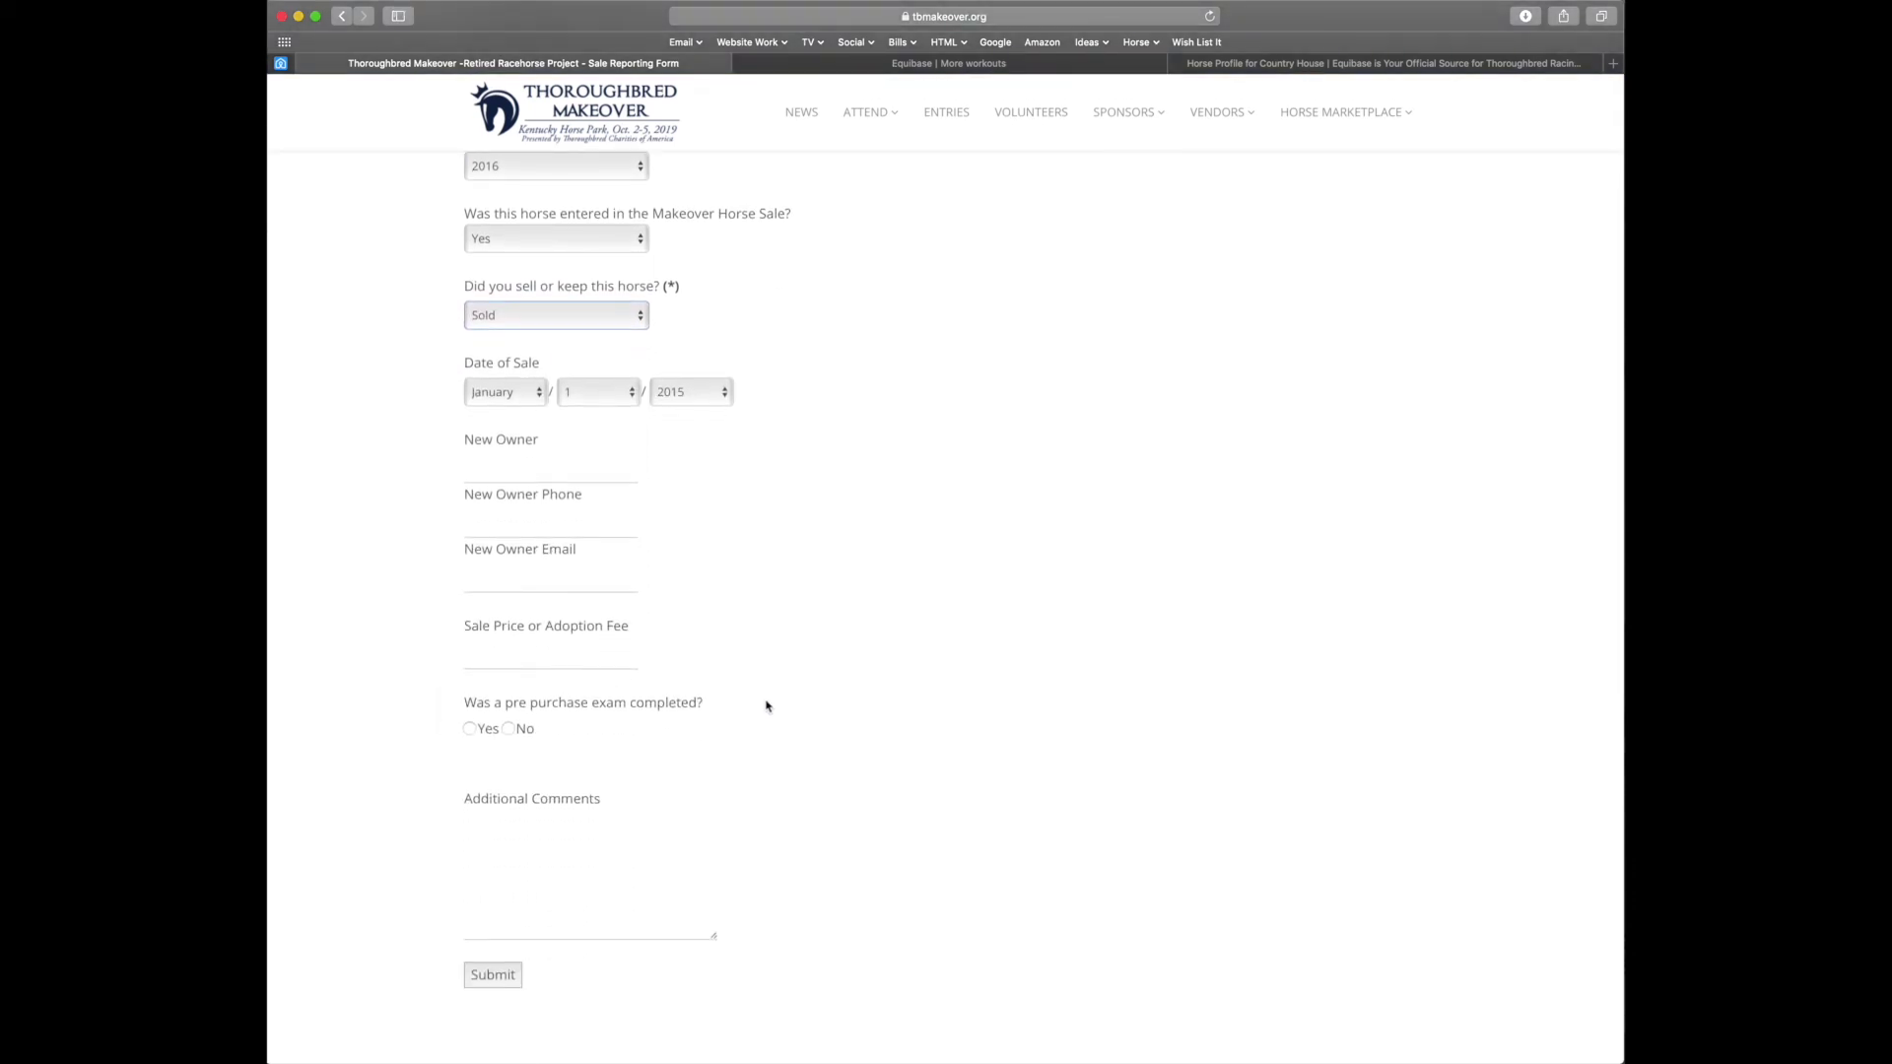
{"action": "left_click", "coordinate": [609, 318]}
{"action": "left_click", "coordinate": [601, 334]}
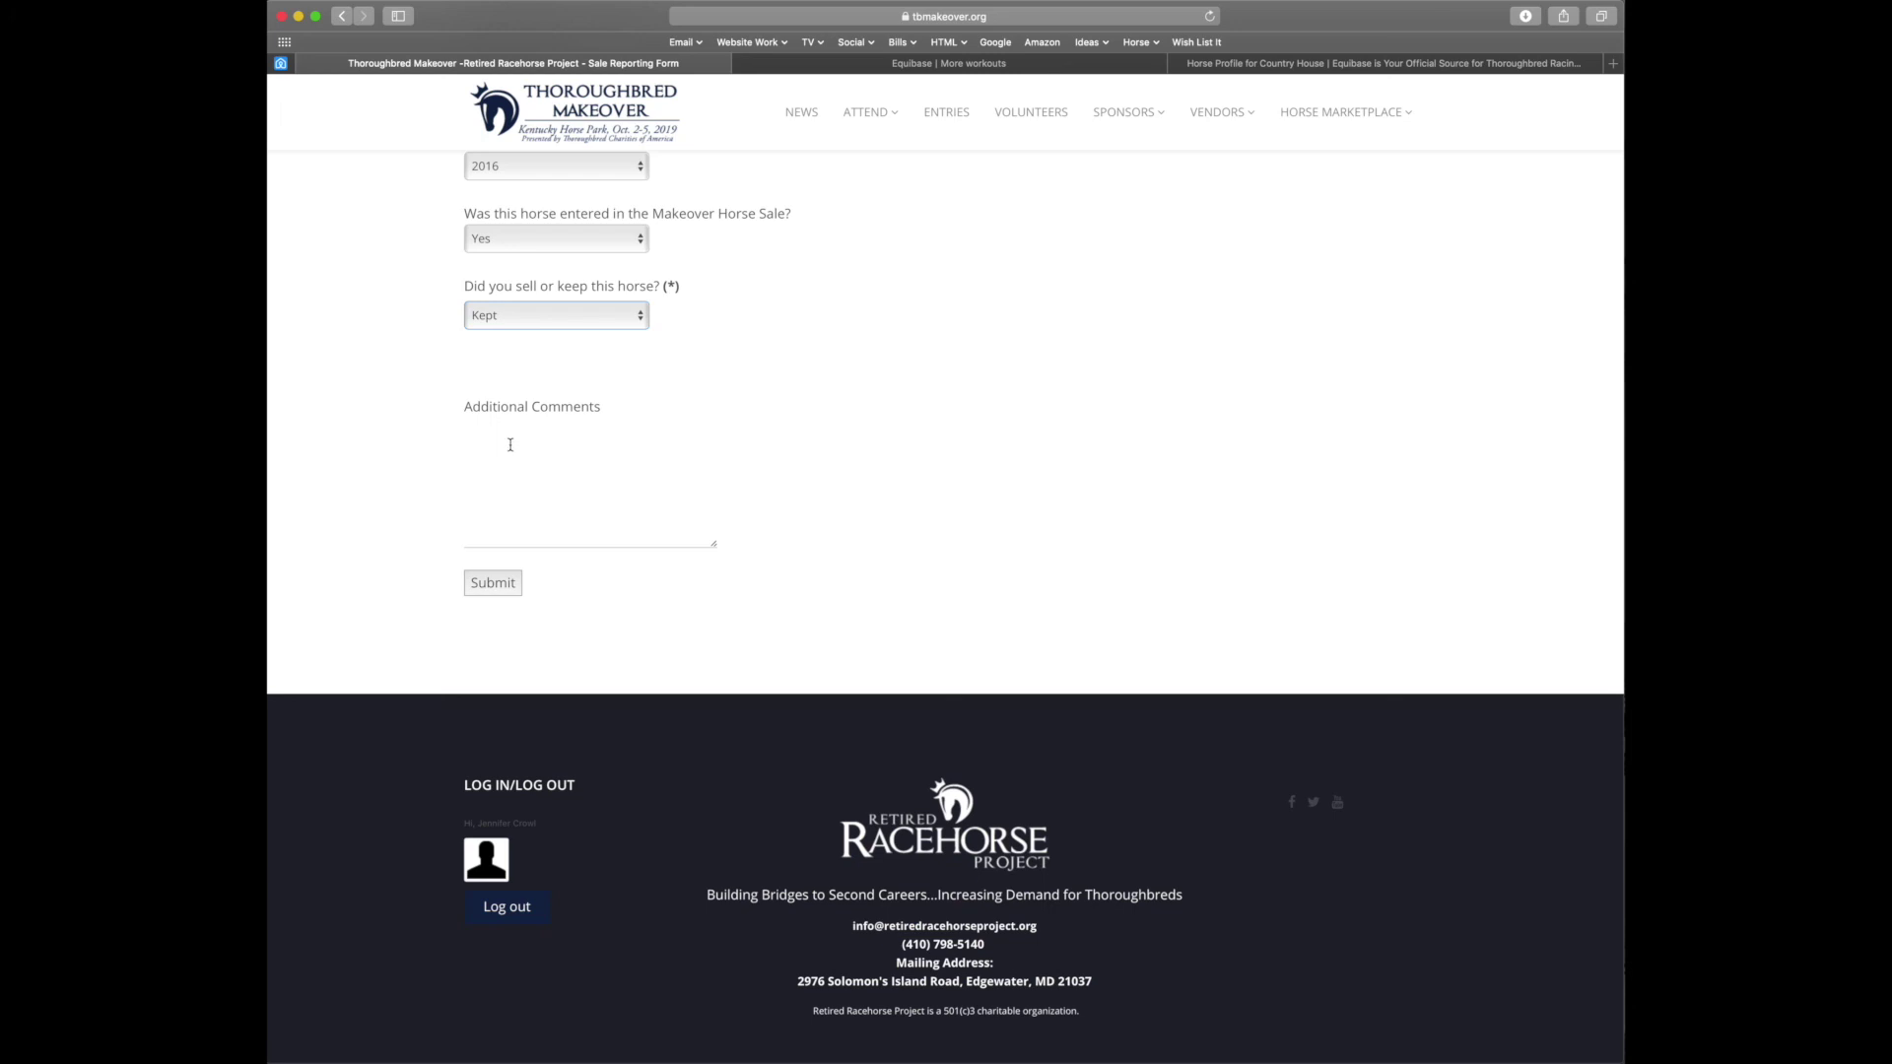
{"action": "left_click", "coordinate": [582, 453]}
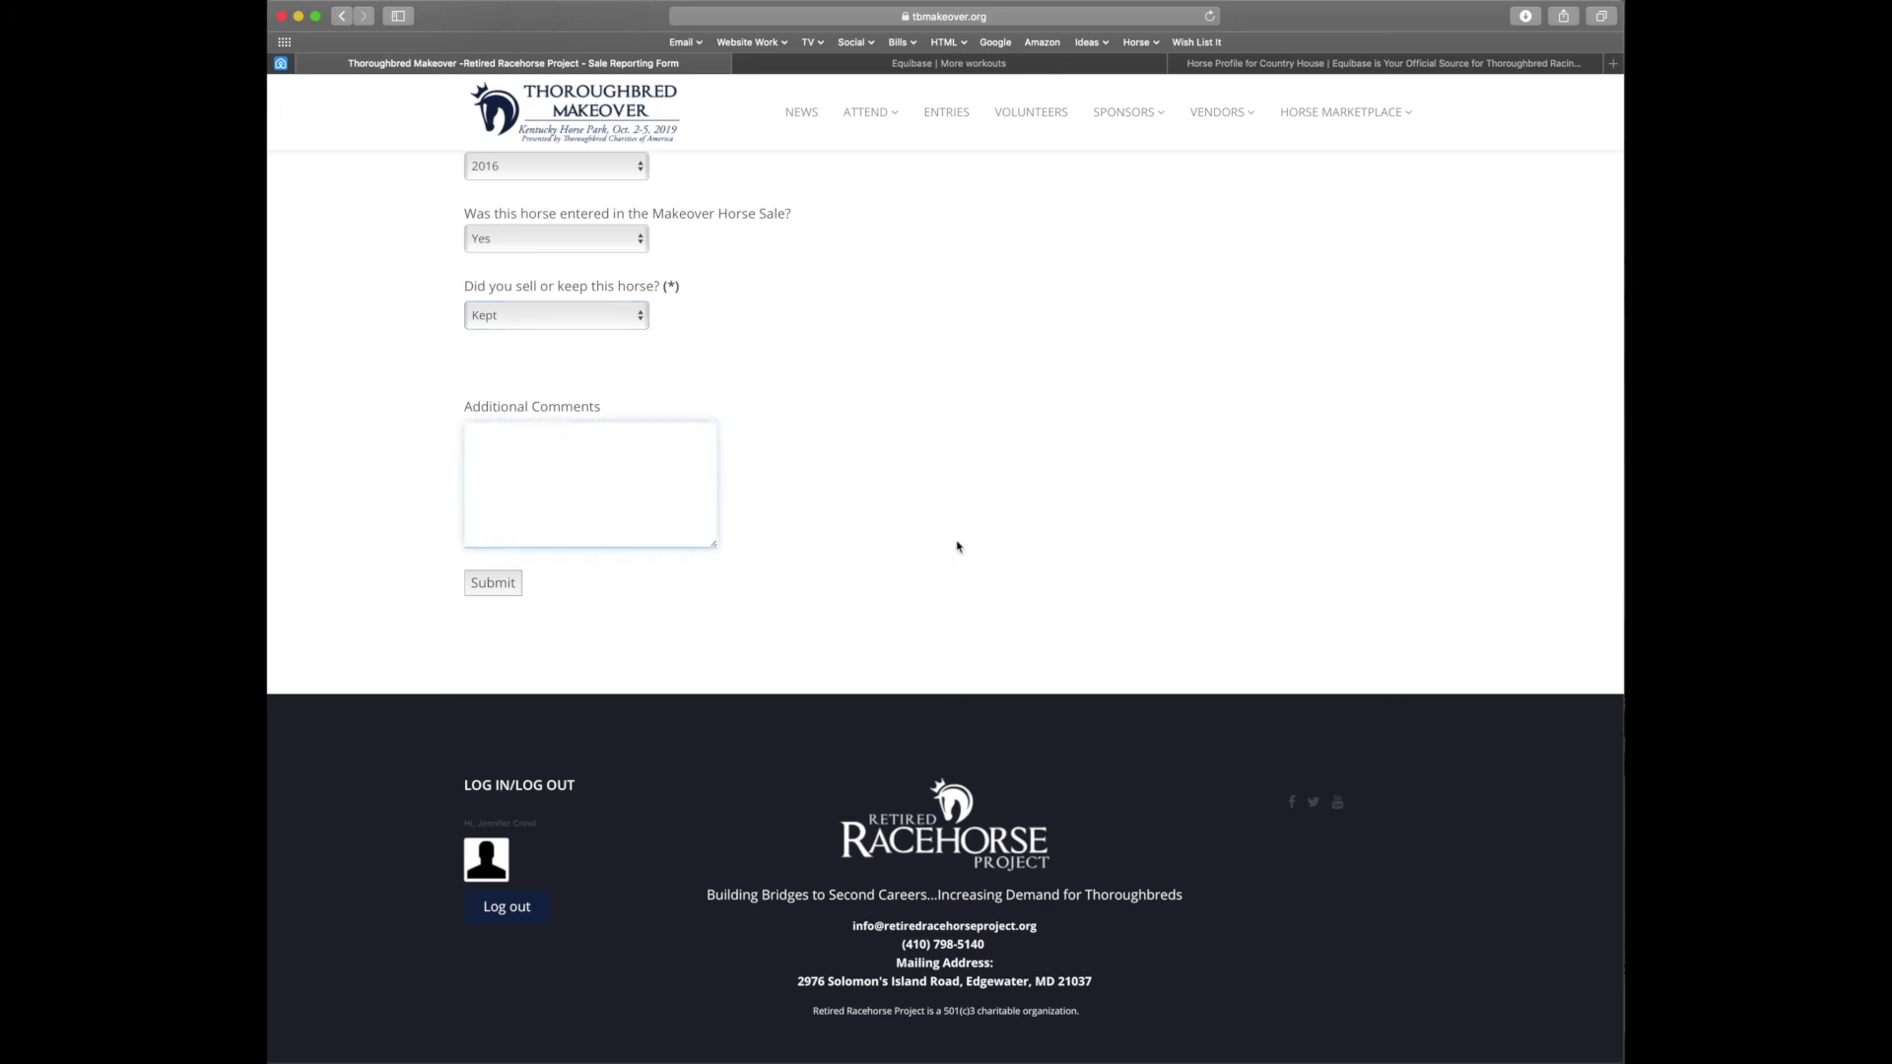
{"action": "scroll", "coordinate": [976, 604], "scroll_direction": "up", "scroll_amount": 5}
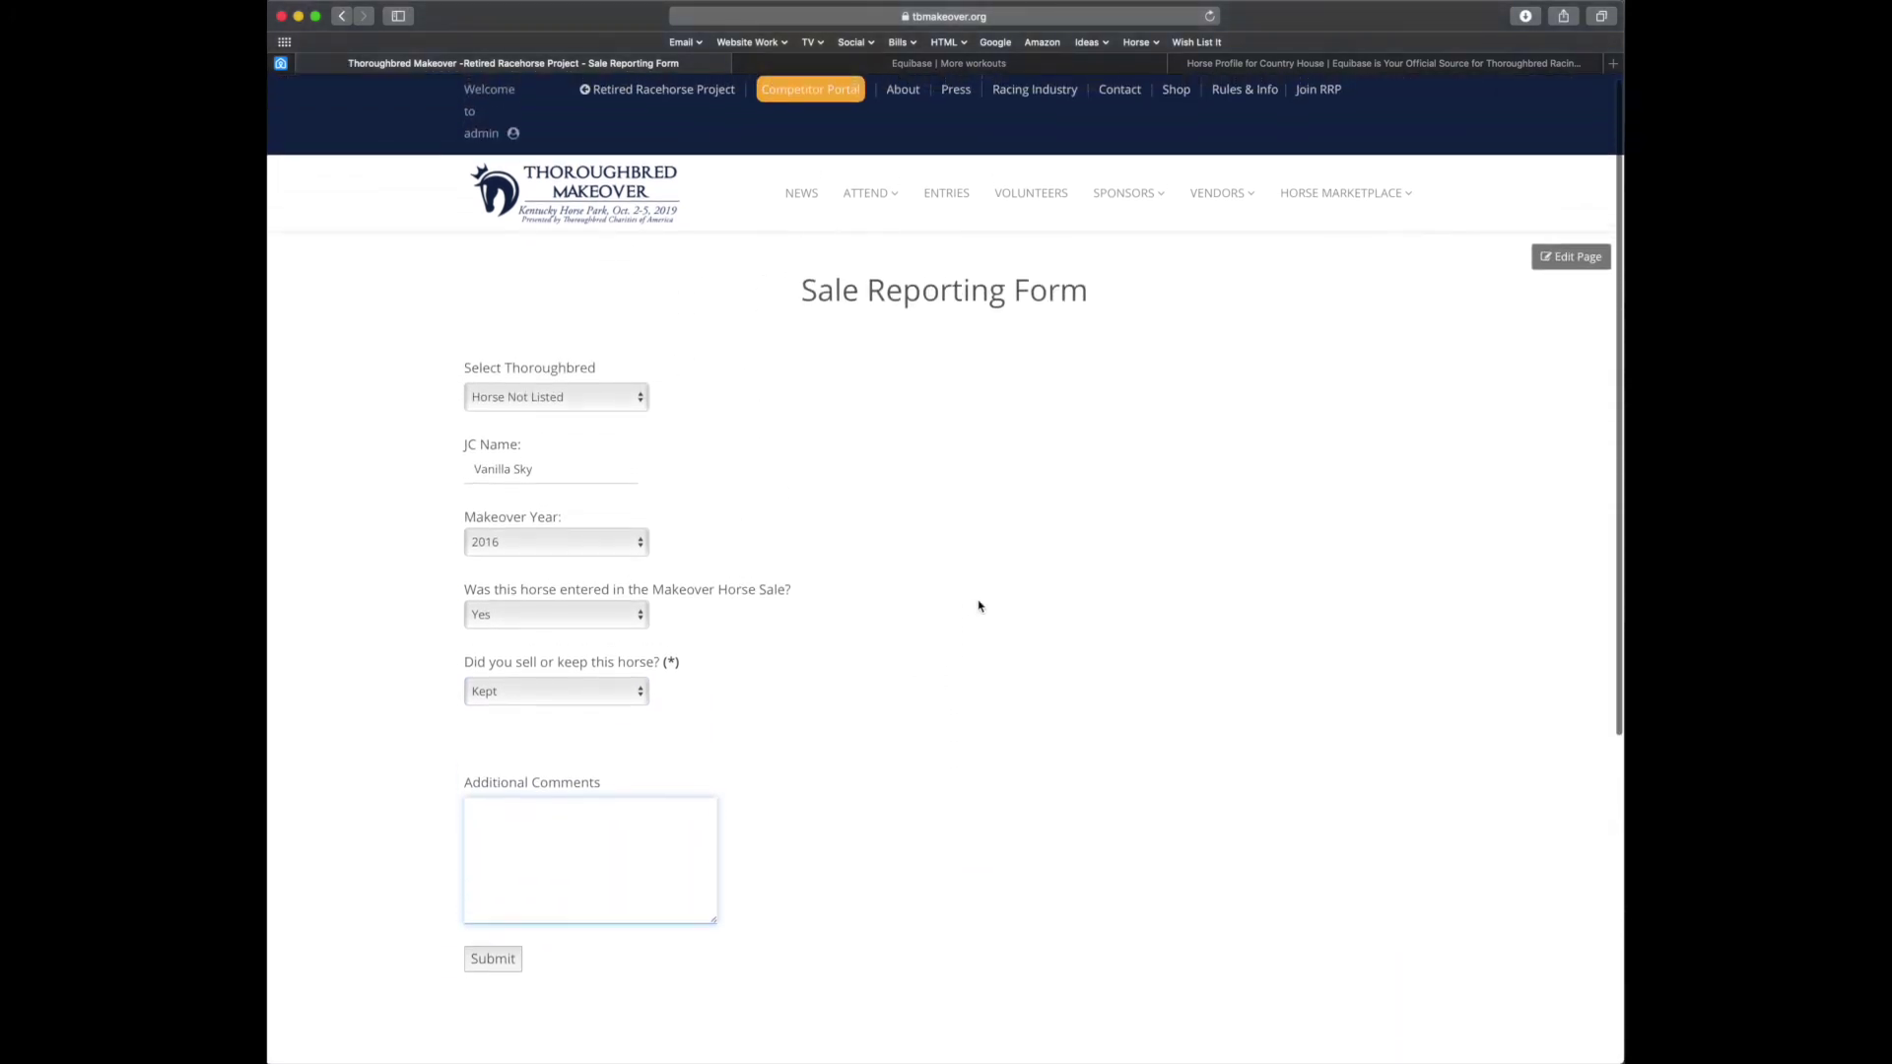
{"action": "left_click", "coordinate": [490, 963]}
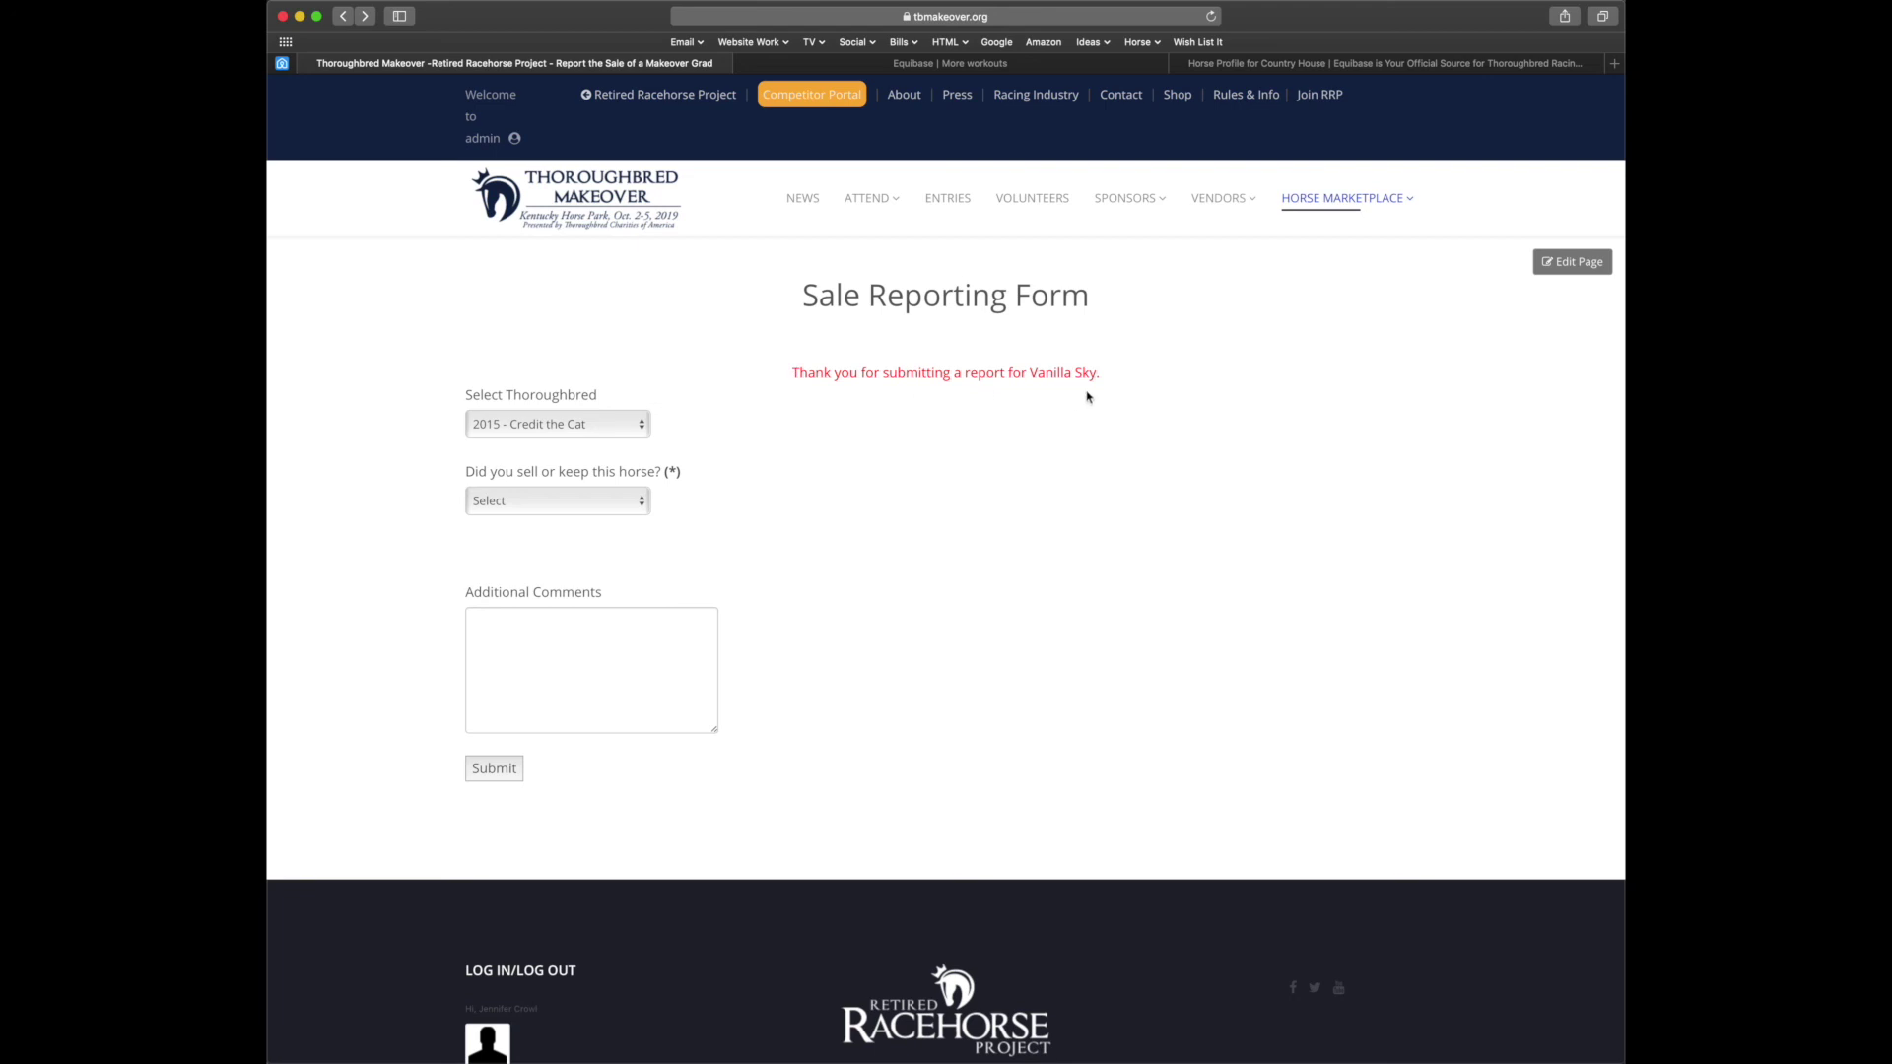
Open the 2018 Makeover Marketplace catalog from the Horse Marketplace menu
{"action": "mouse_move", "coordinate": [1344, 202]}
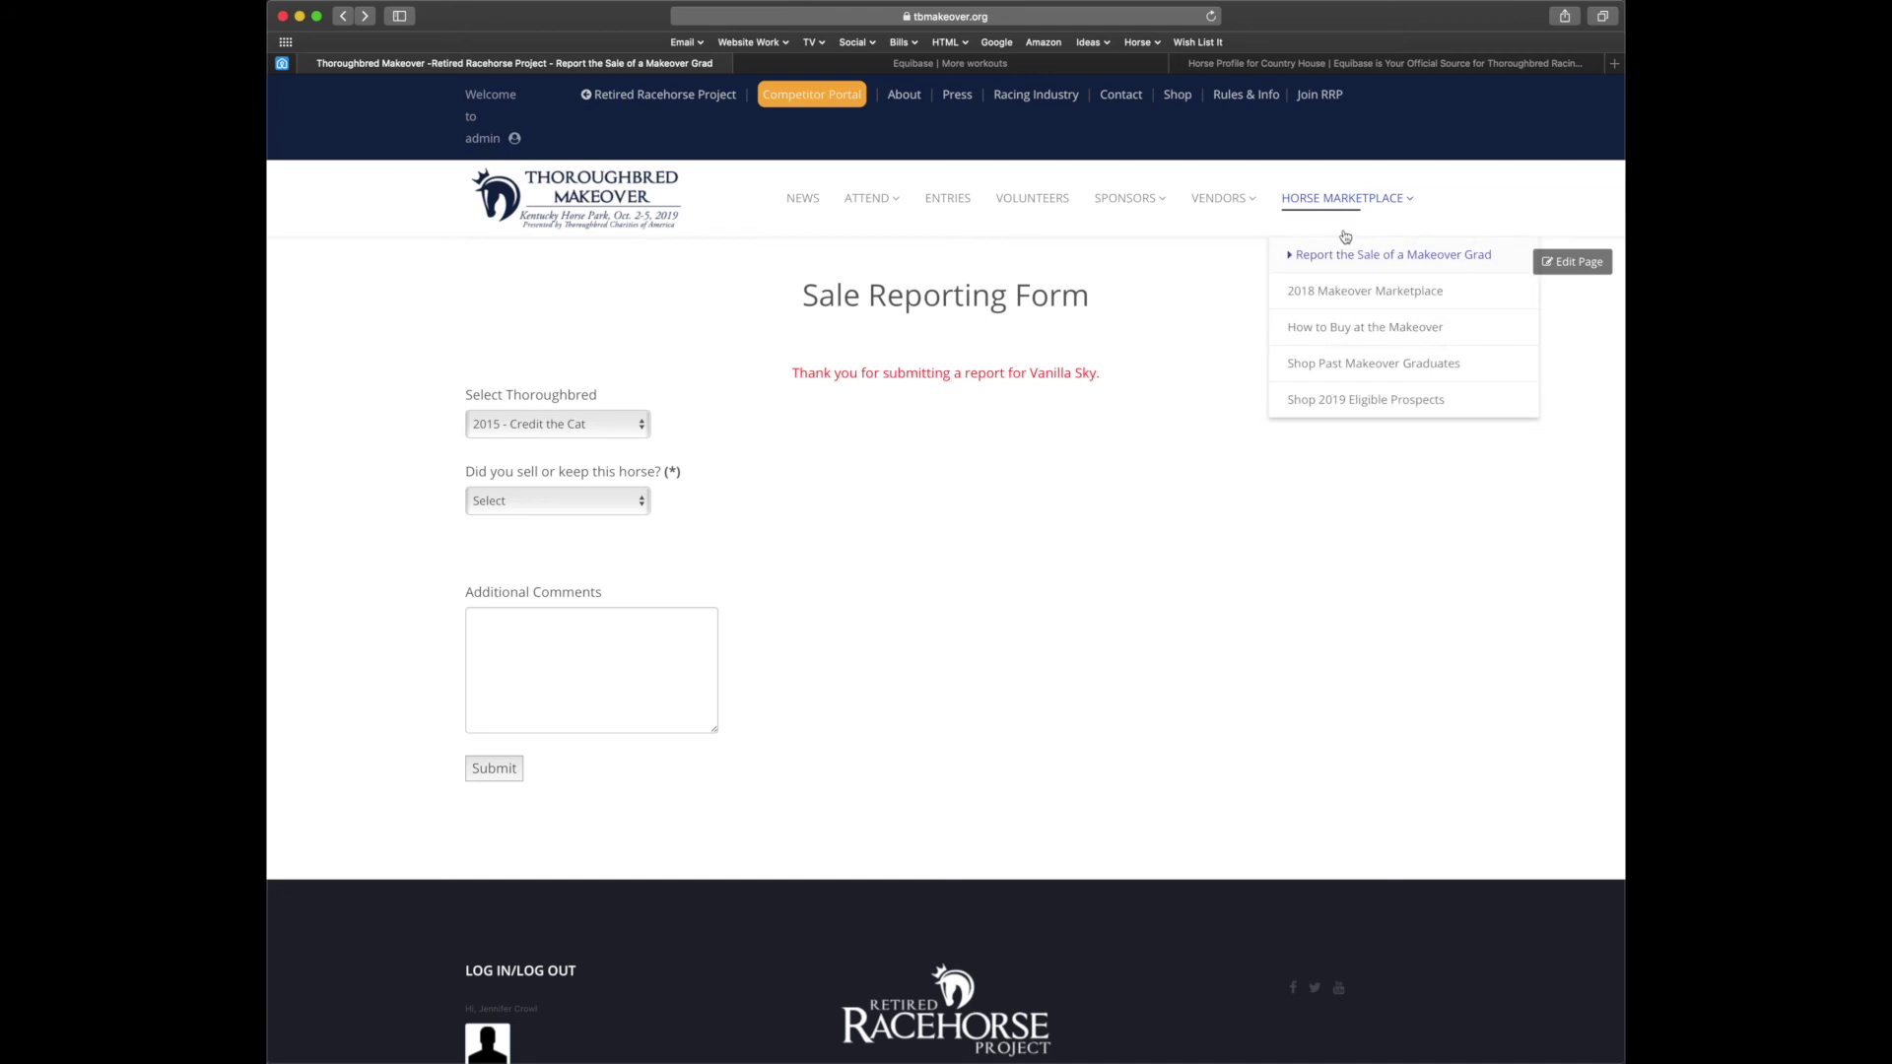
{"action": "left_click", "coordinate": [1325, 293]}
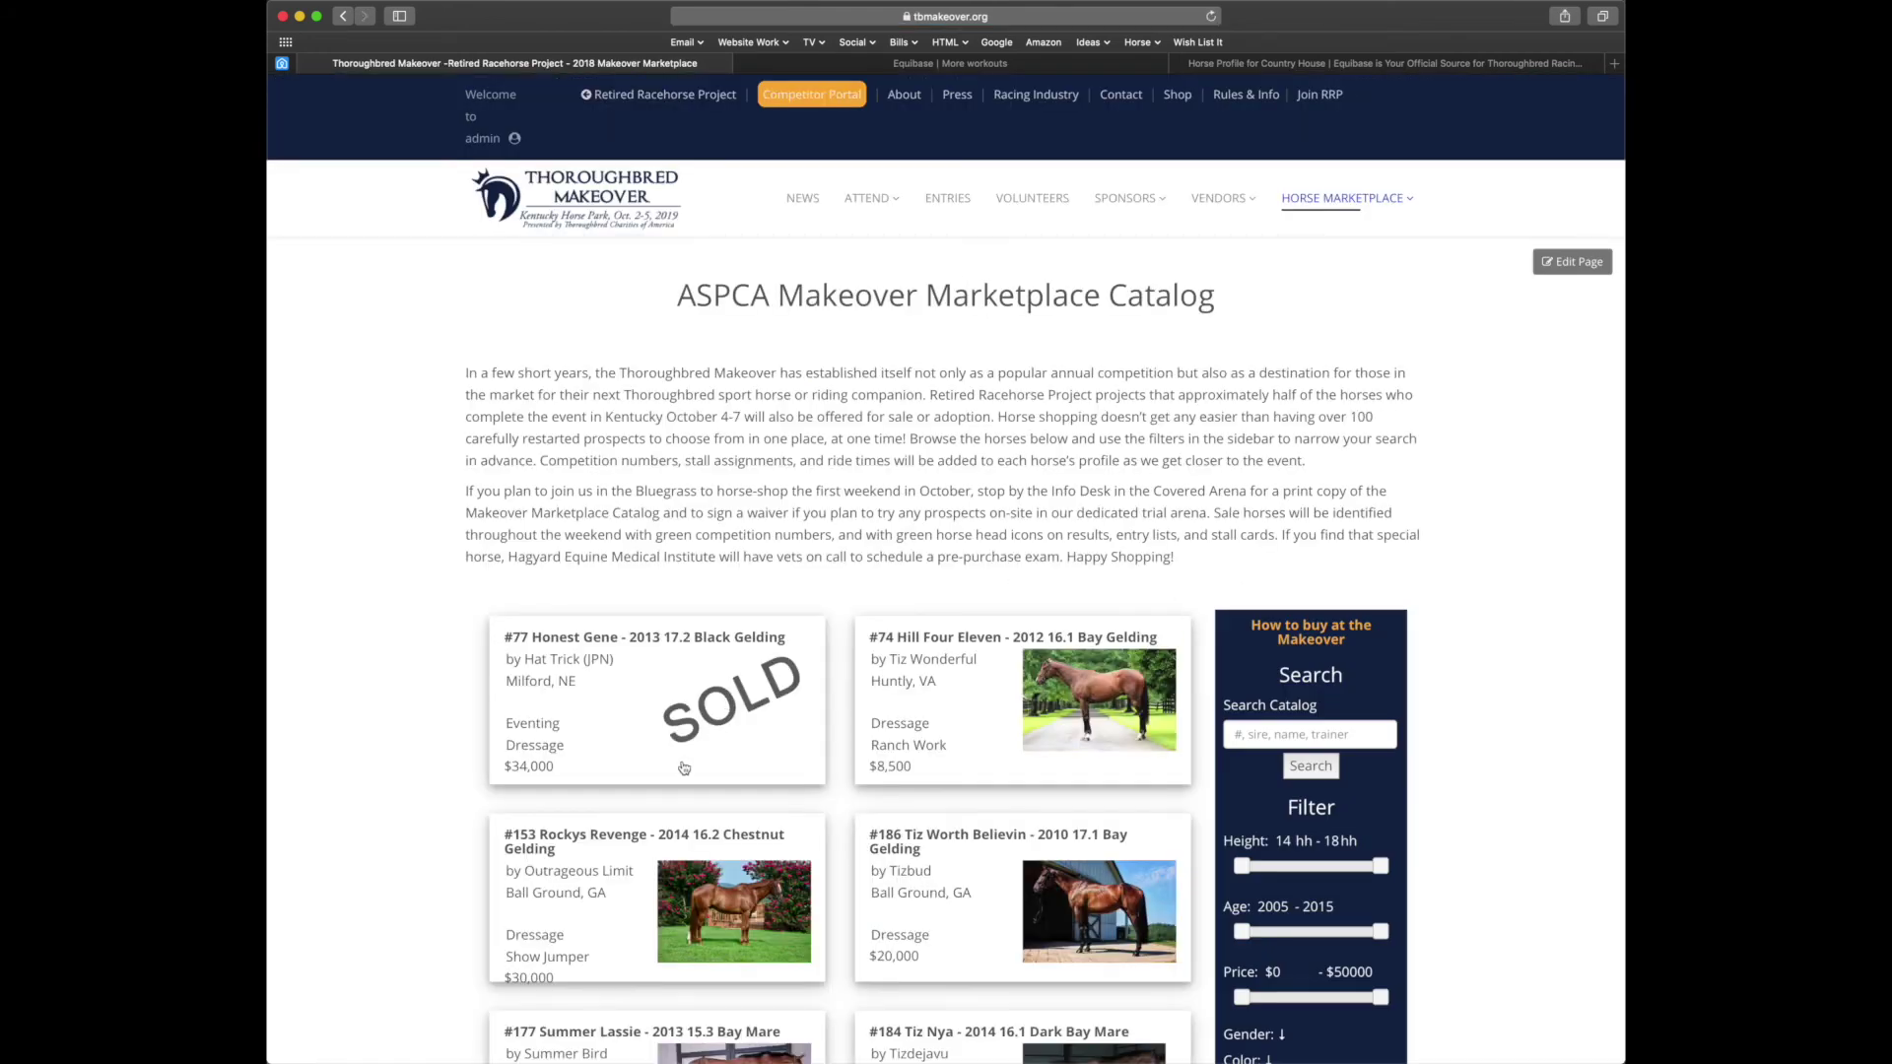
{"action": "scroll", "coordinate": [478, 751], "scroll_direction": "down", "scroll_amount": 2}
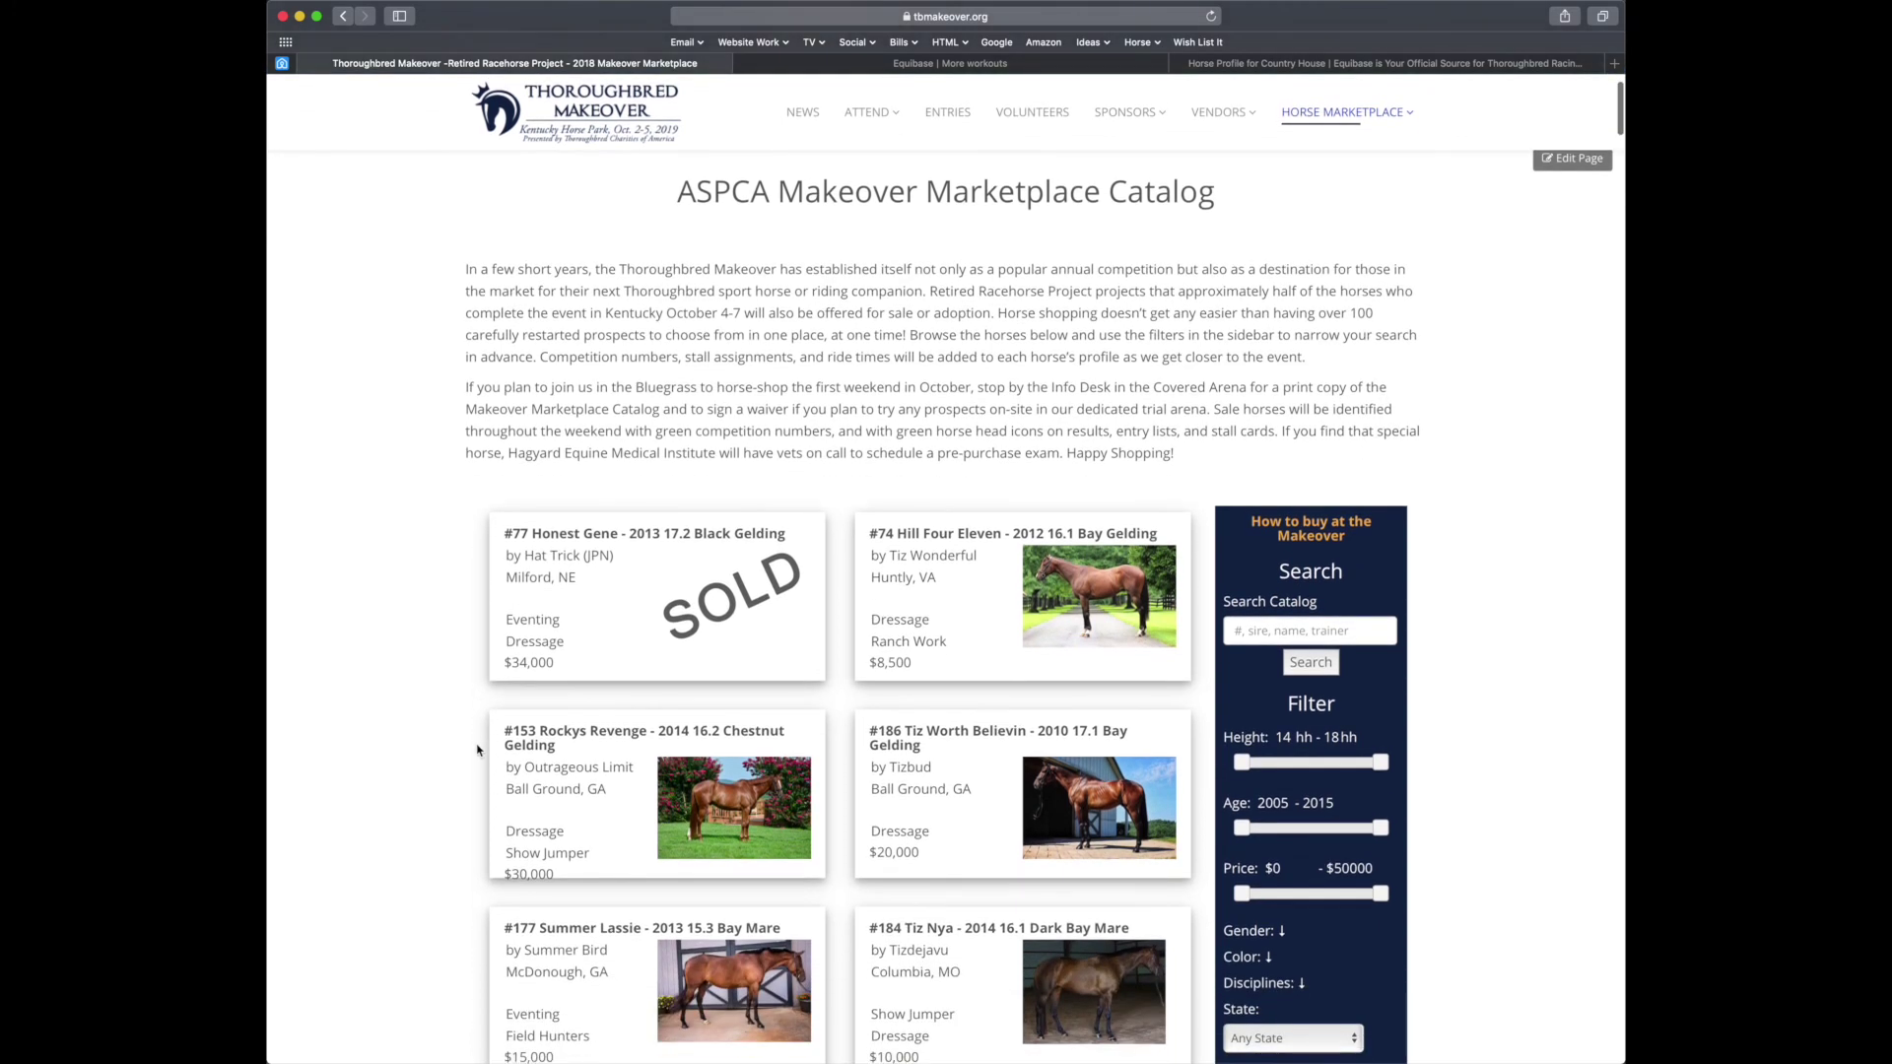
{"action": "scroll", "coordinate": [478, 751], "scroll_direction": "up", "scroll_amount": 2}
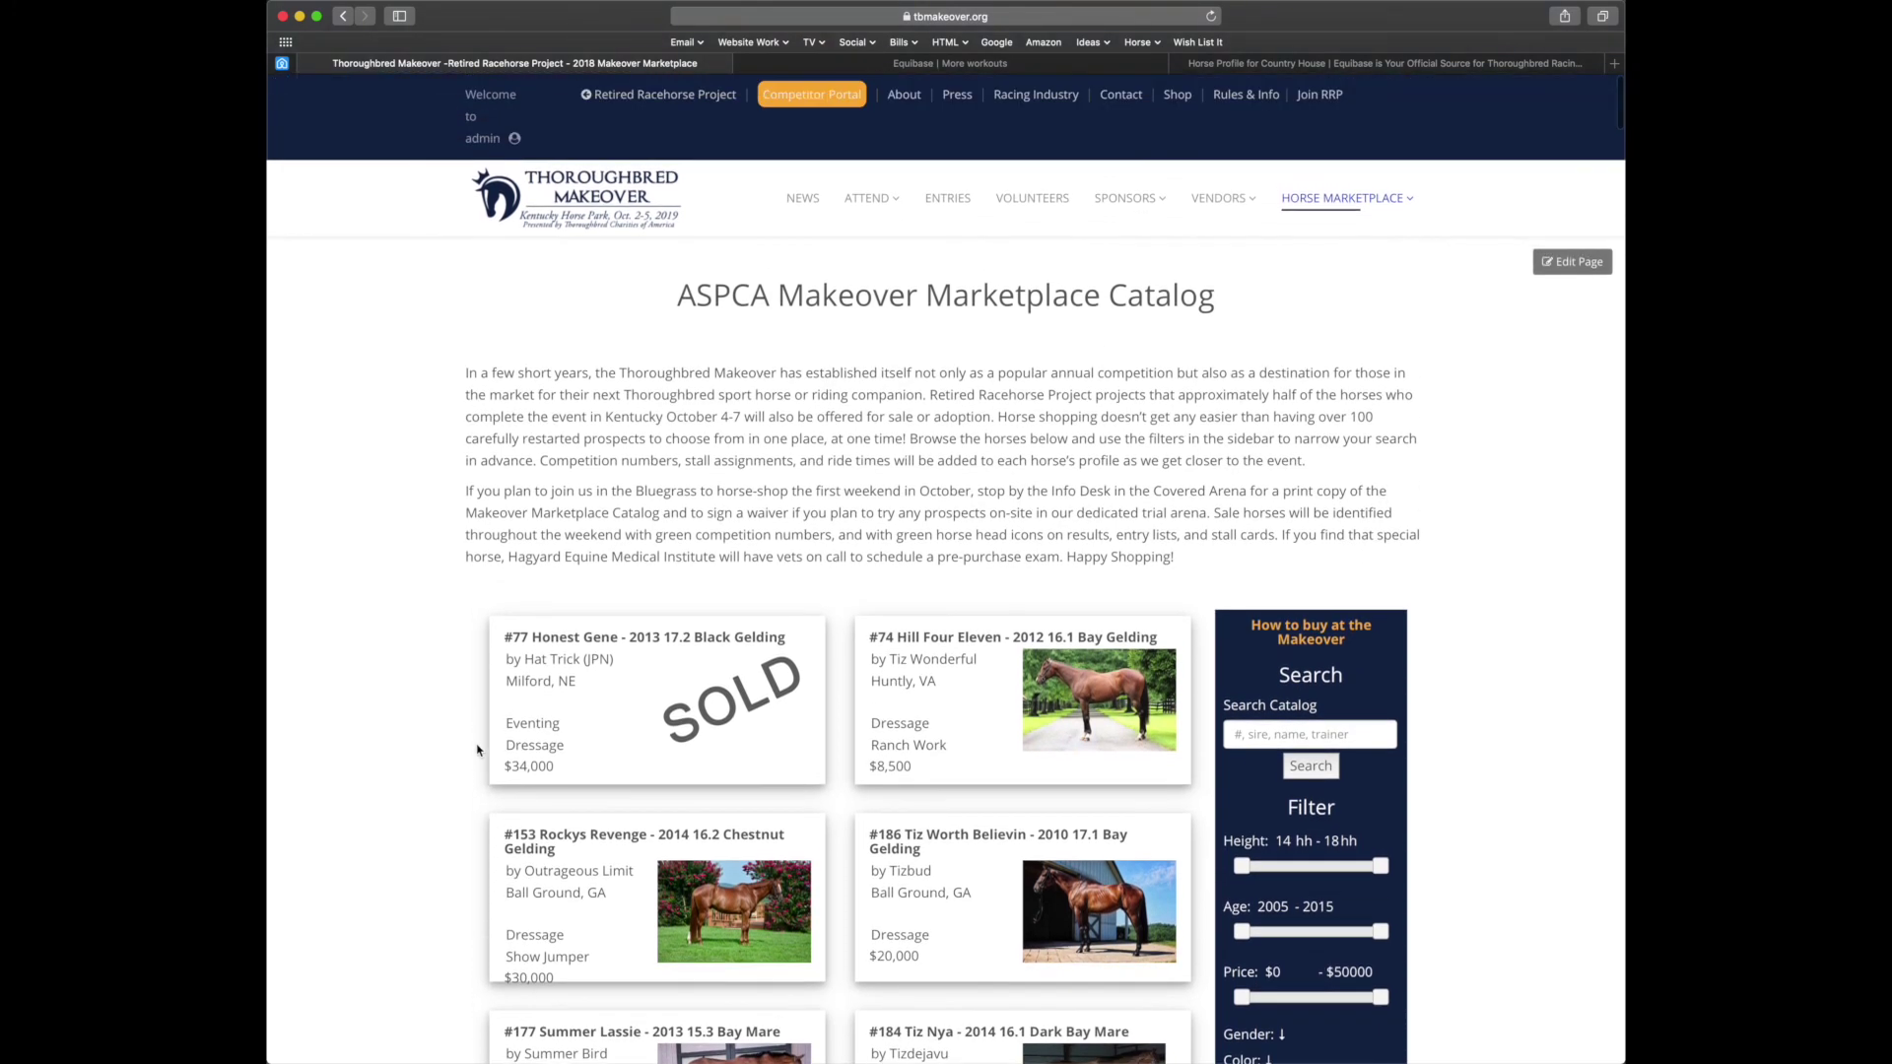